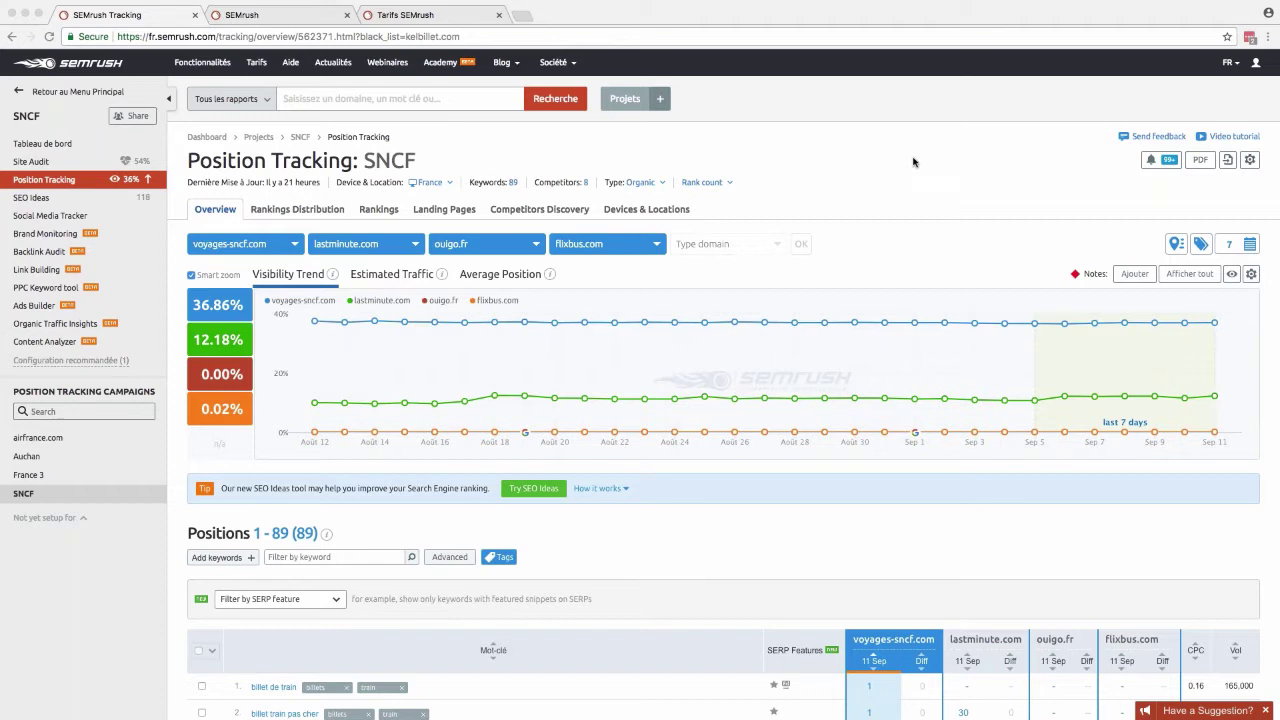
Step: Start the Position Tracking setup for the voyage-sncf.com project, keep root domain tracking and continue to the device and location settings
click(252, 15)
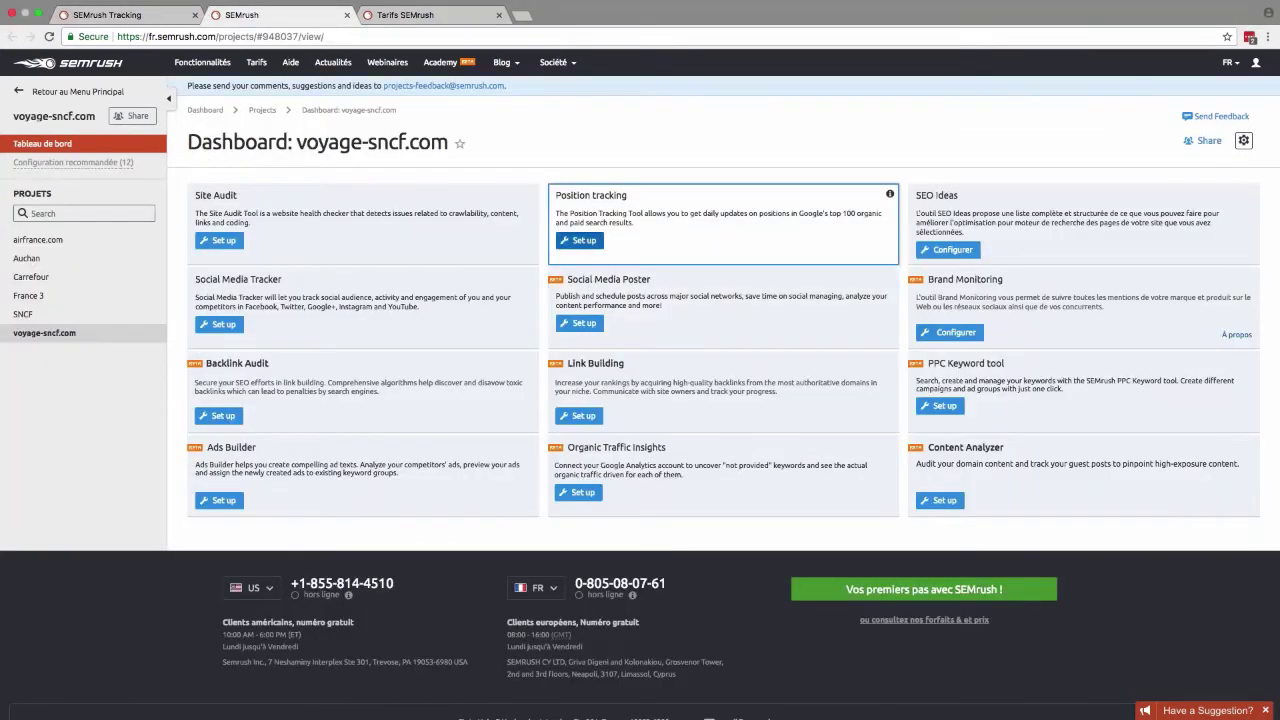
click(590, 245)
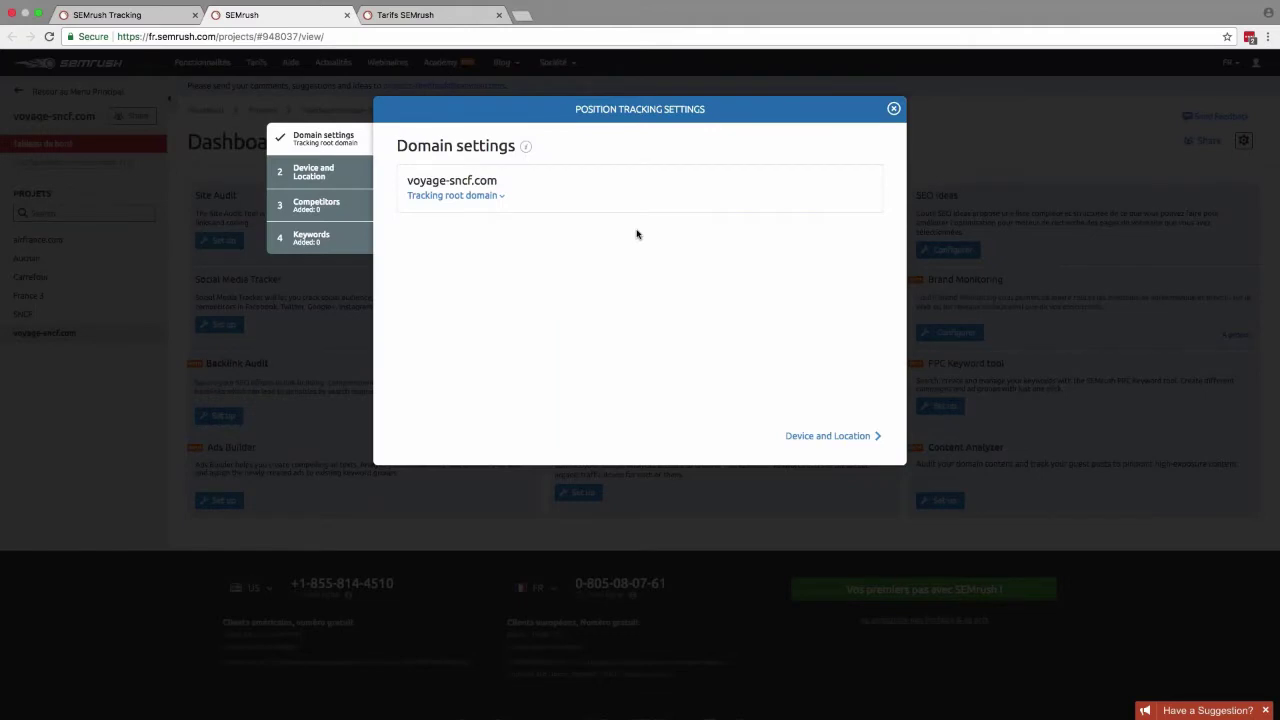
click(500, 196)
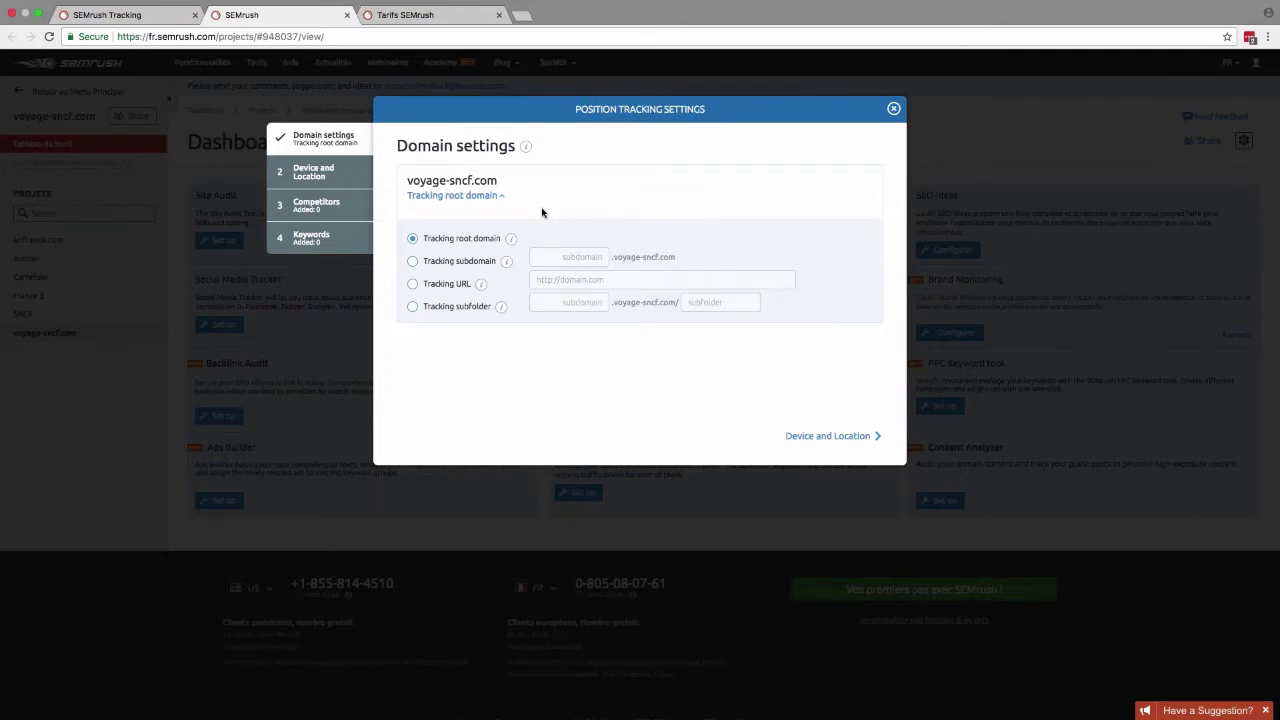
click(503, 197)
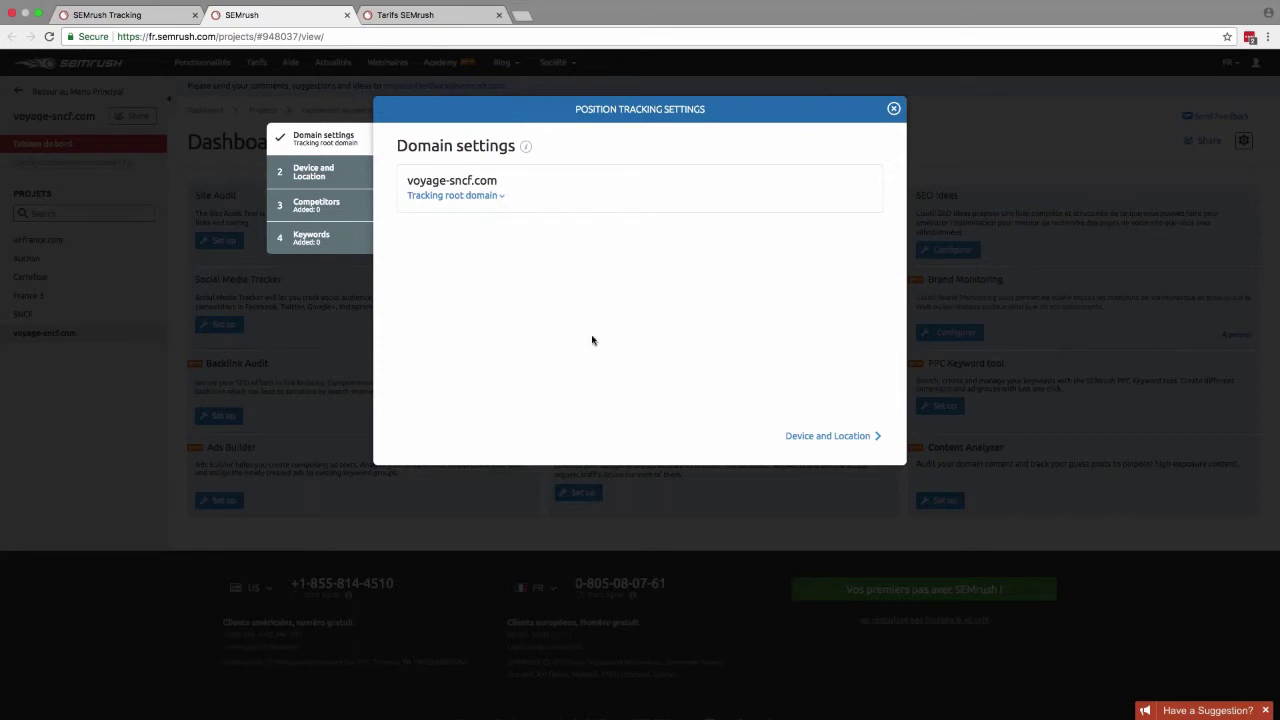
click(813, 442)
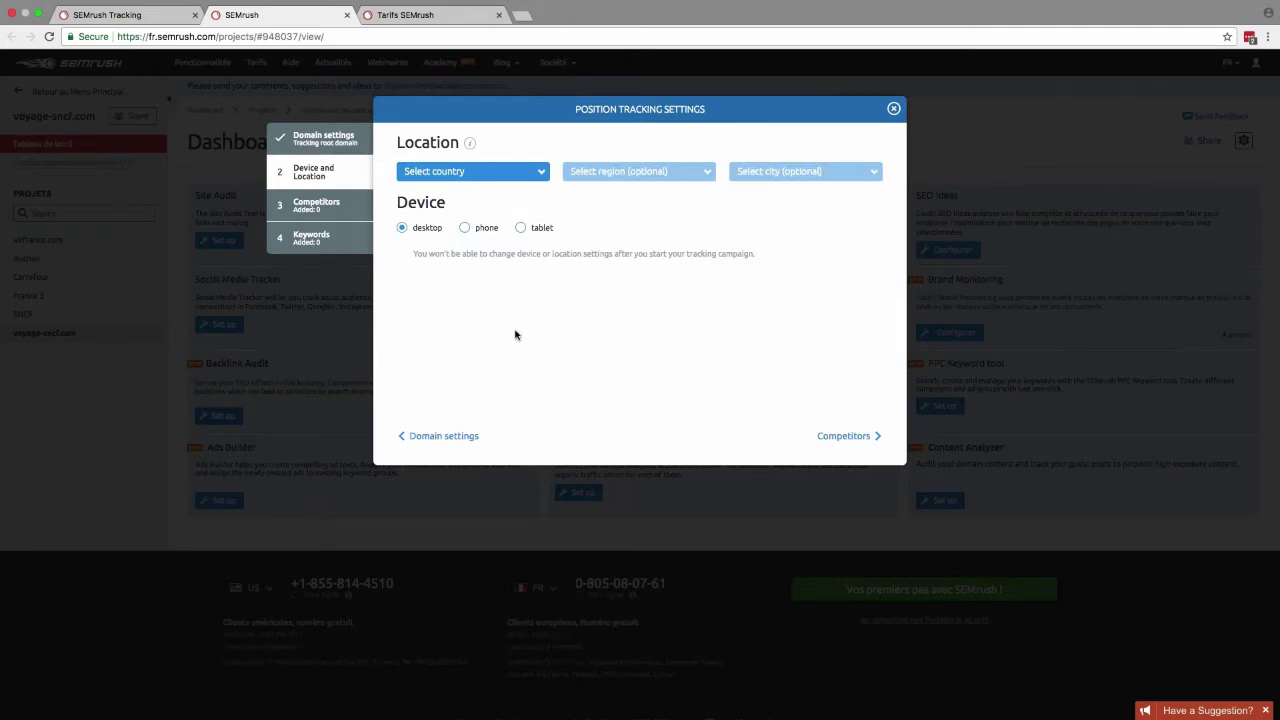
Step: Set the tracking location to France, region Ile-de-France, without choosing a city, and continue to the competitors settings
click(542, 176)
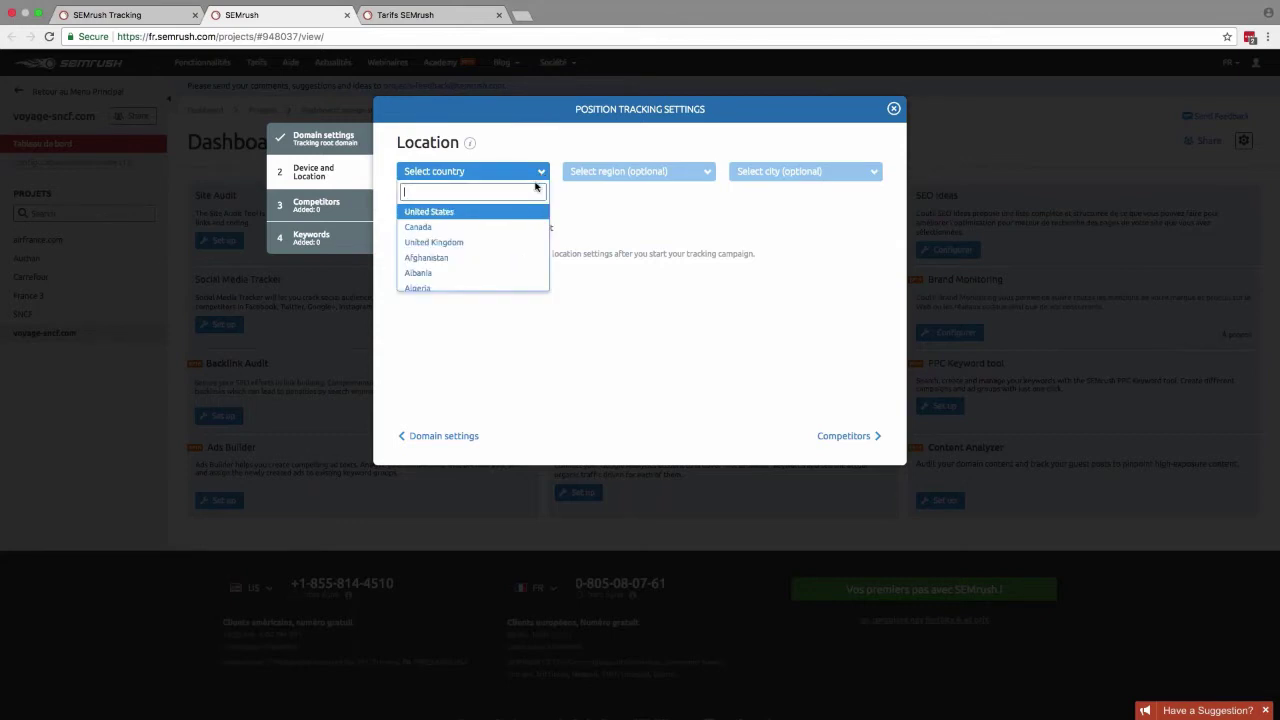
text(Fr)
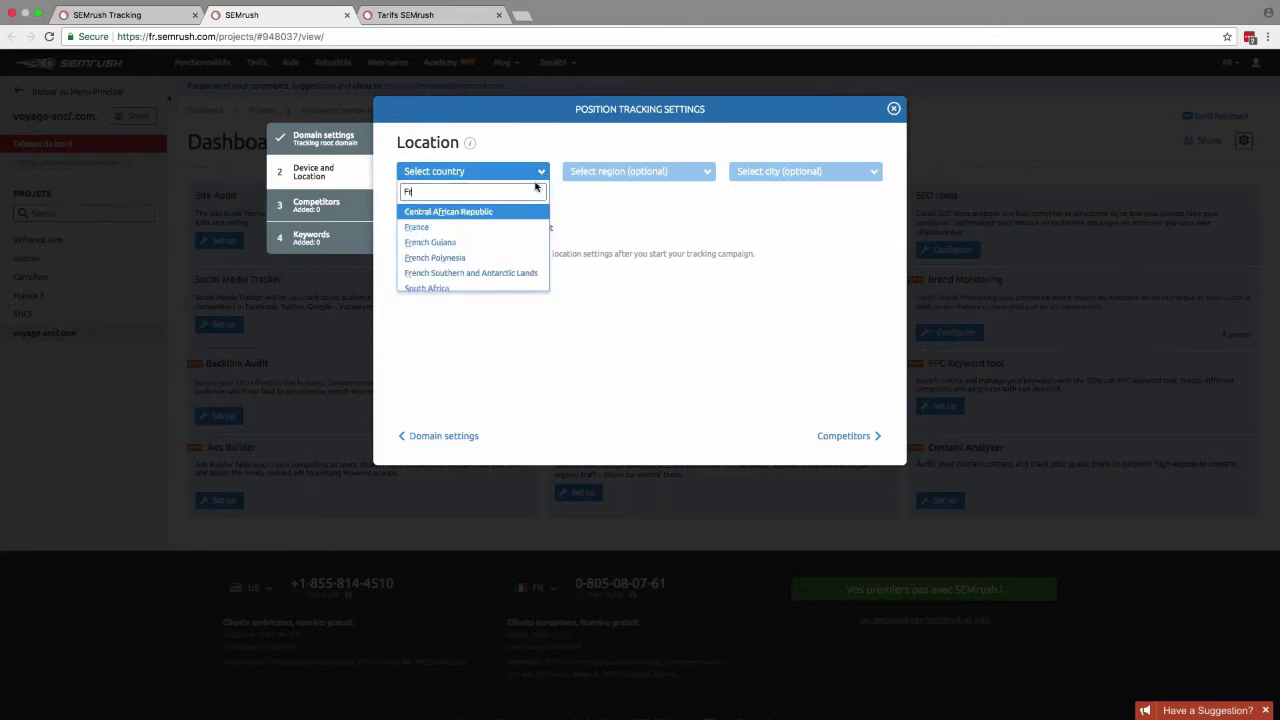
click(458, 228)
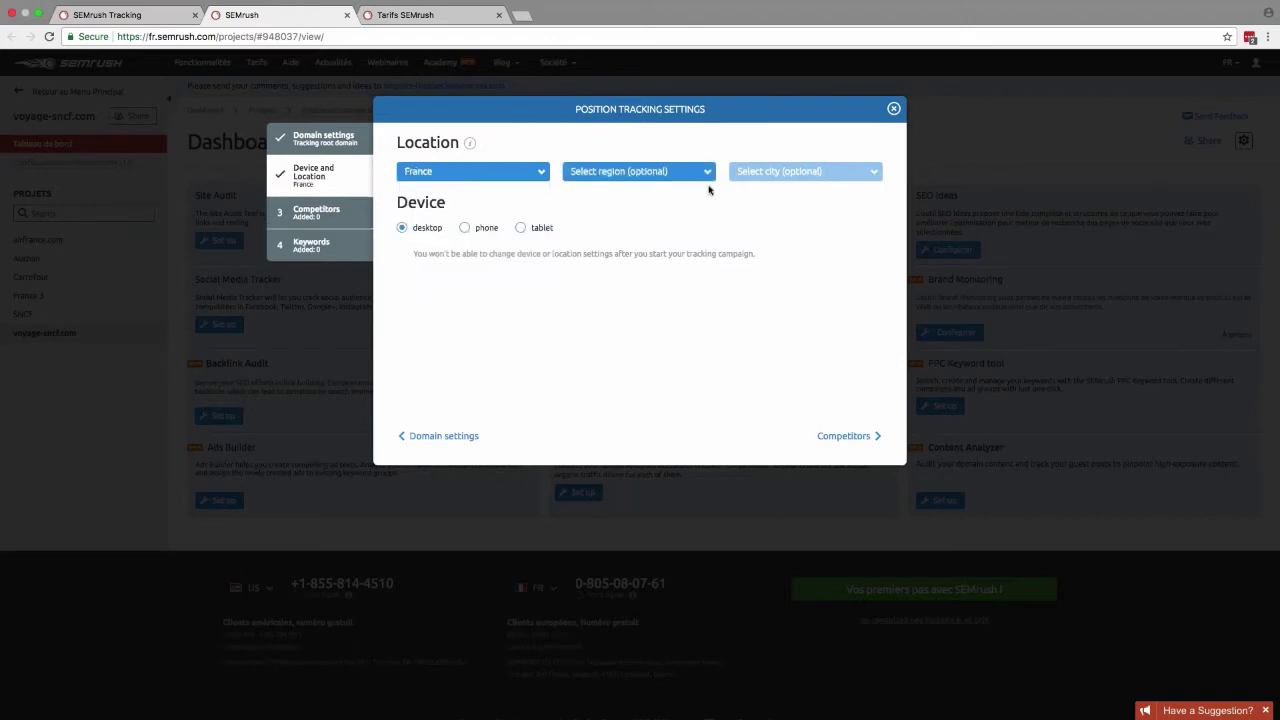
click(707, 175)
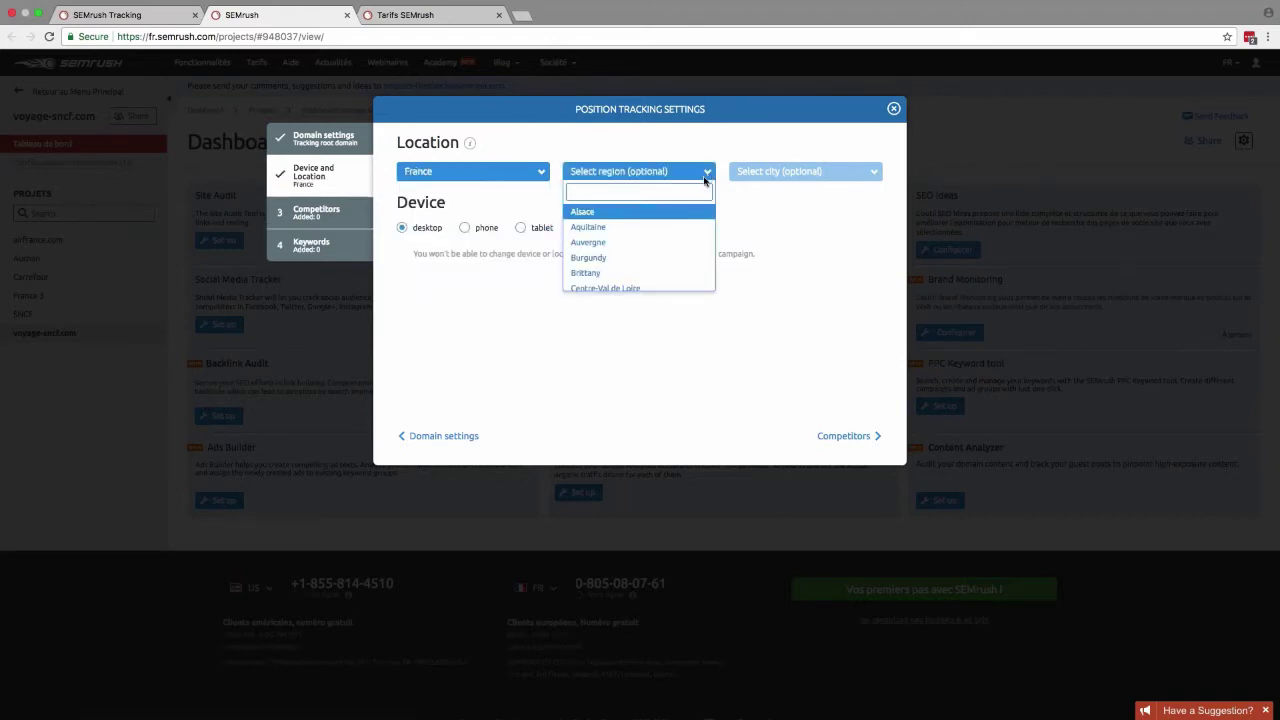
text(ile)
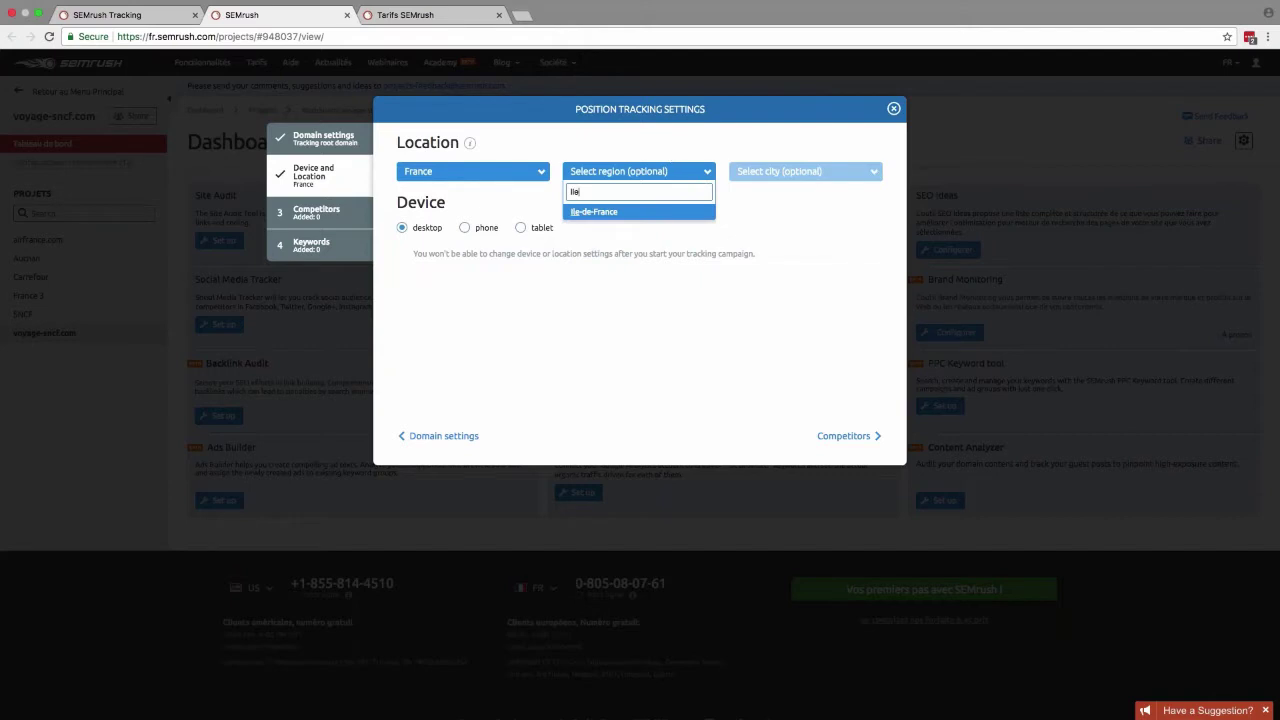
click(618, 214)
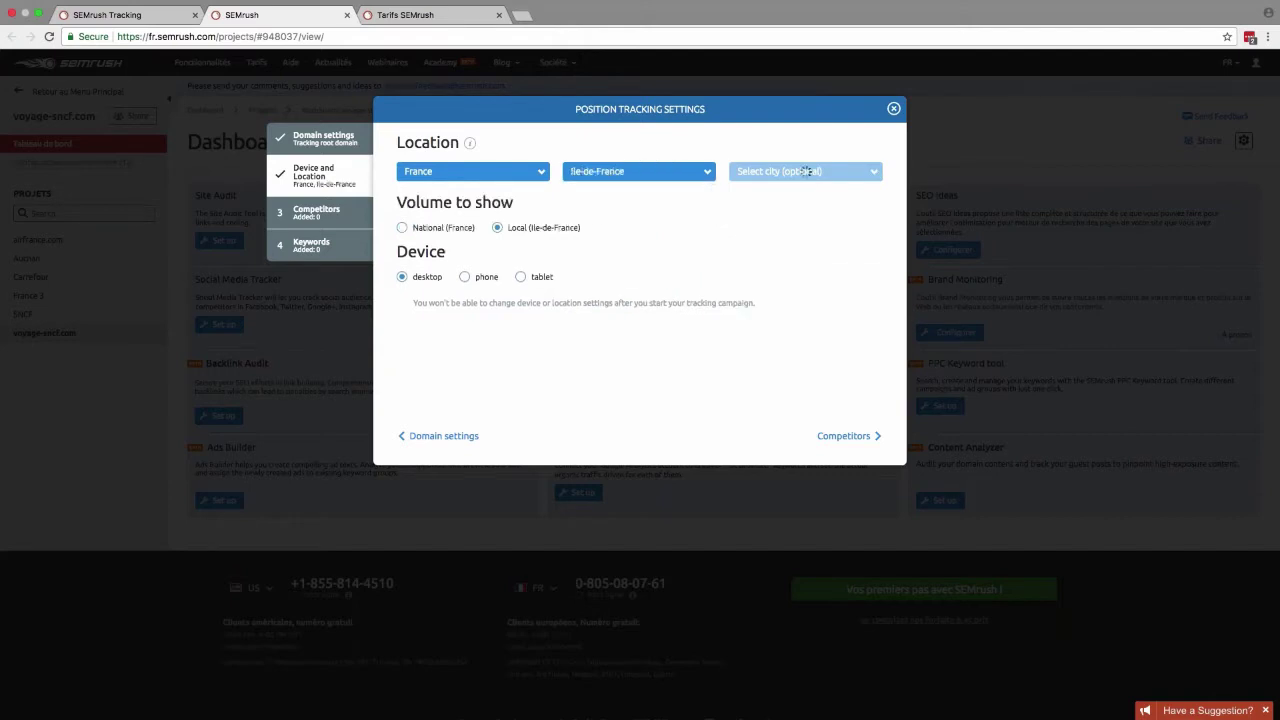
click(873, 177)
scroll(825, 252, down, 3)
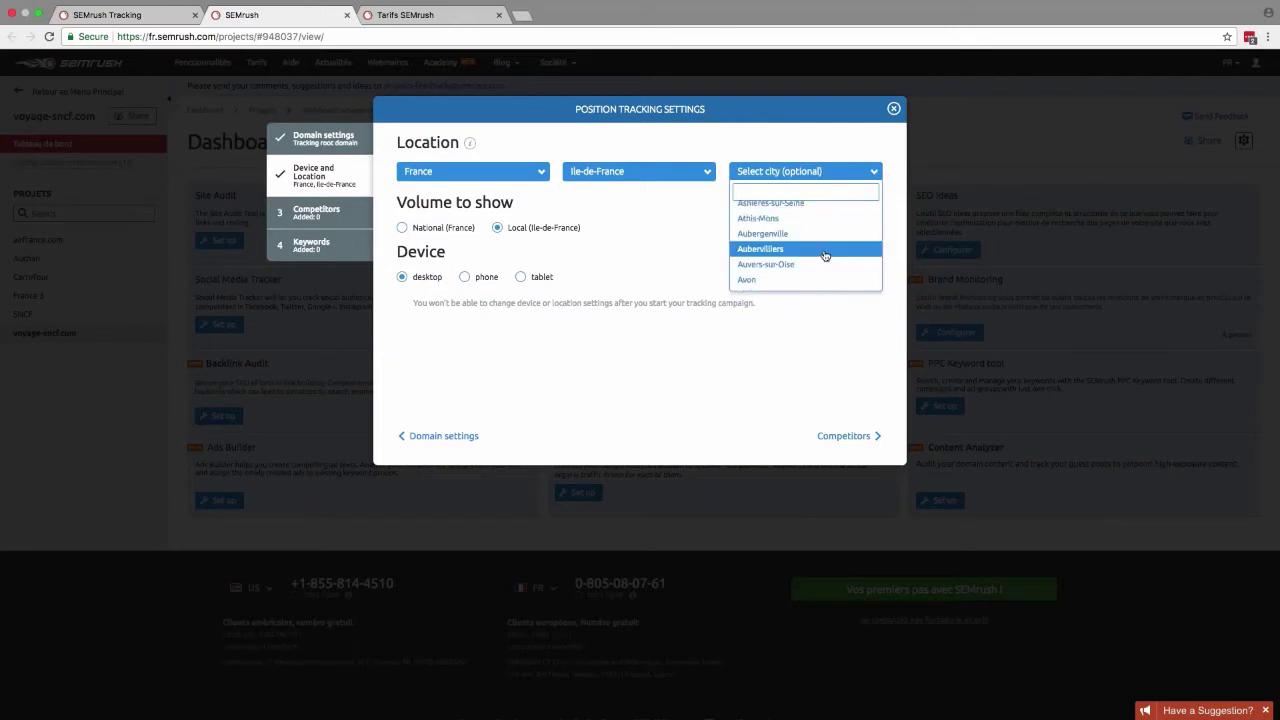
click(650, 208)
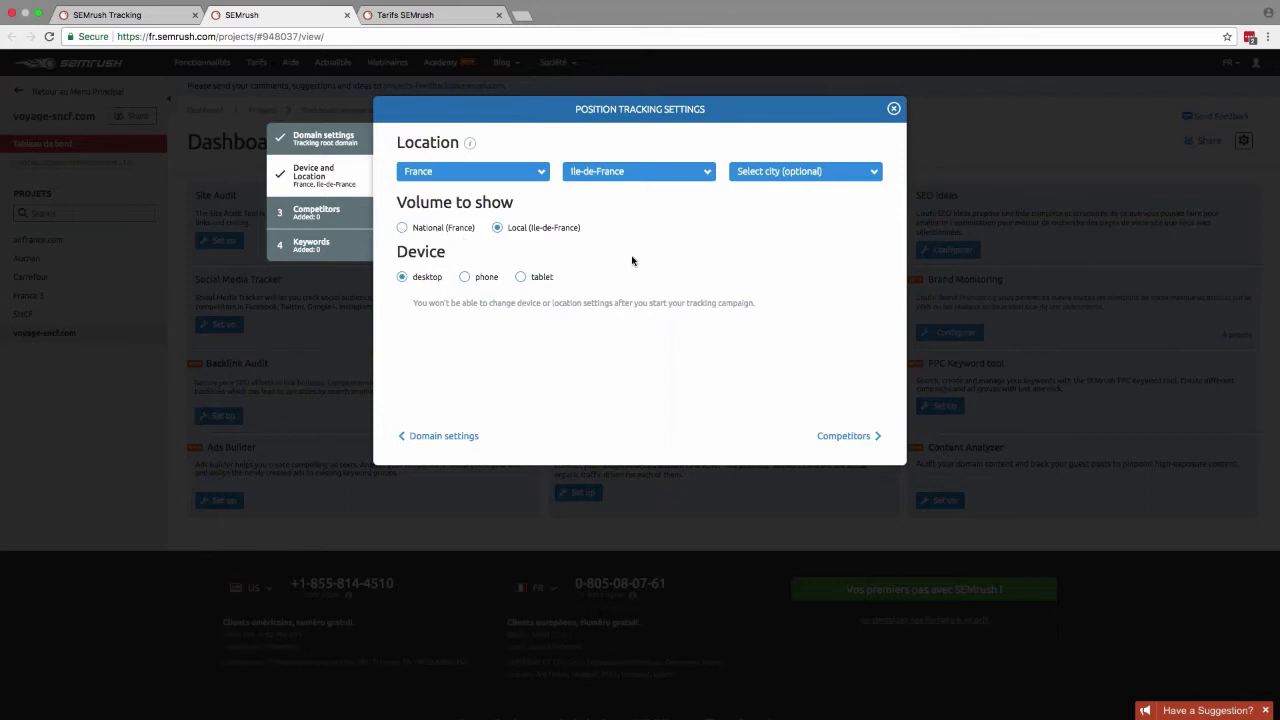
scroll(632, 260, down, 2)
scroll(632, 260, up, 2)
click(849, 436)
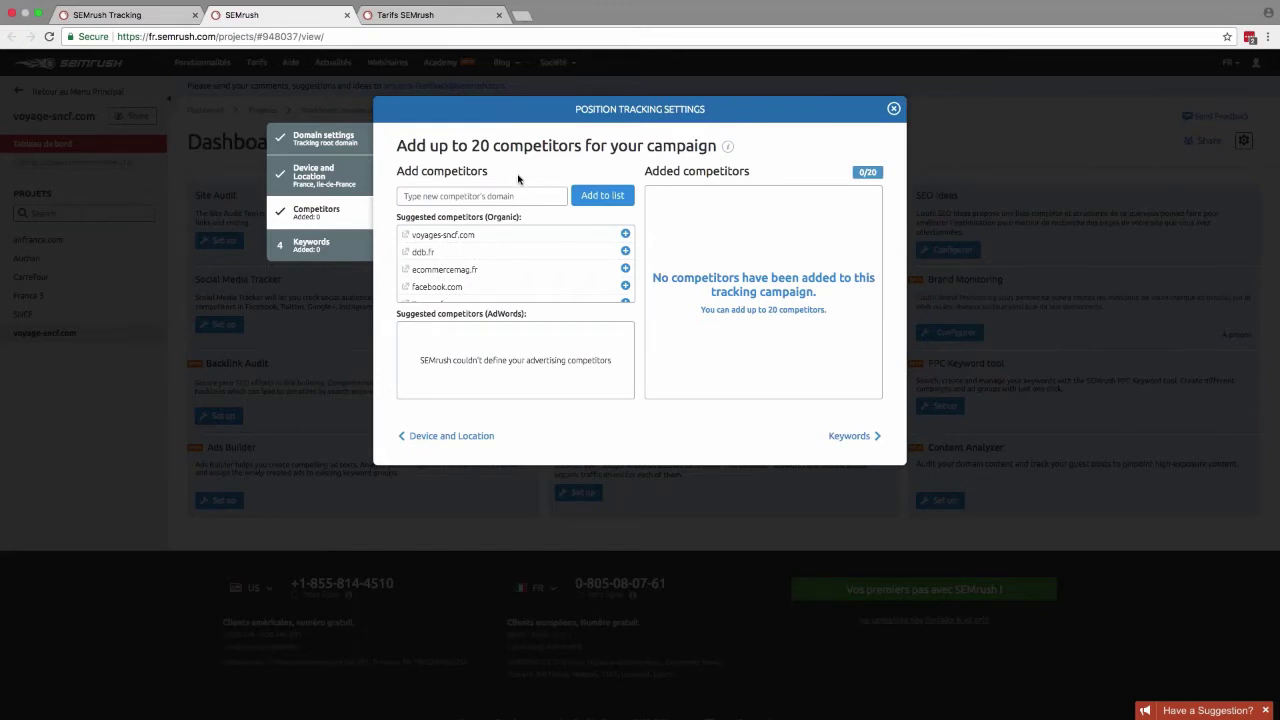
Step: Add reduc.fr from the suggested organic competitors to the campaign's competitor list
scroll(548, 255, down, 1)
scroll(548, 255, up, 1)
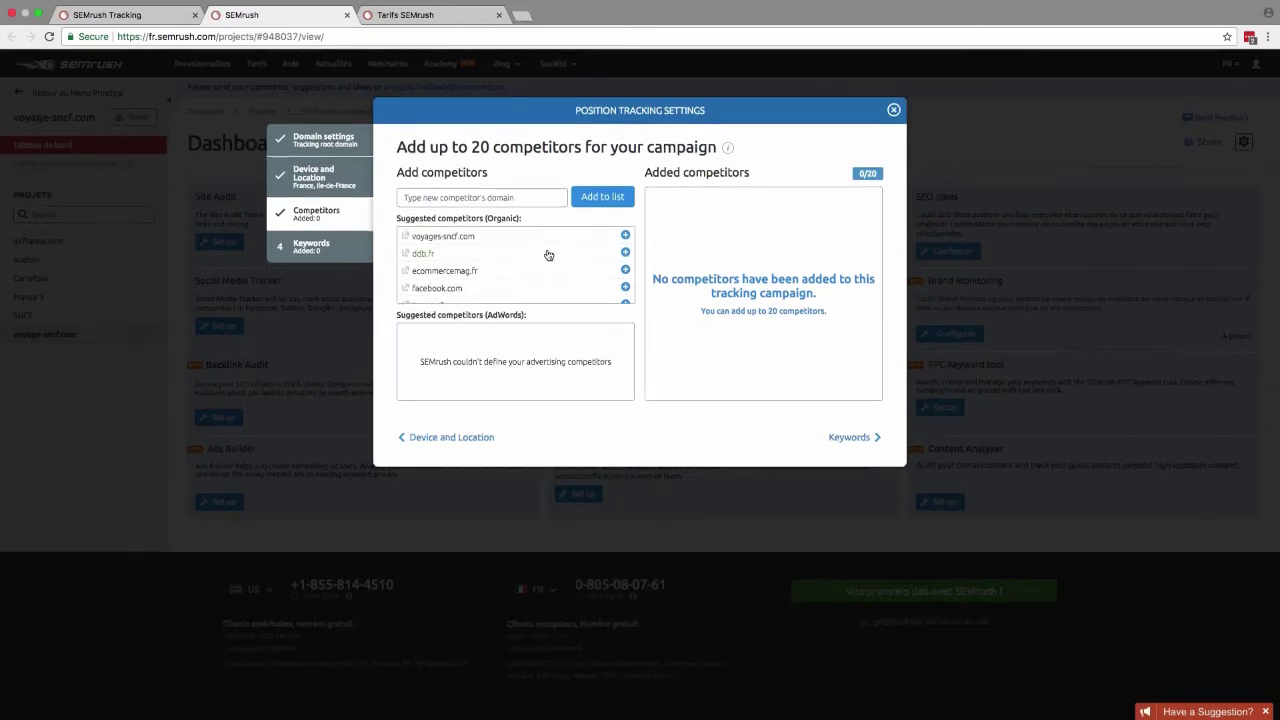
scroll(515, 263, down, 6)
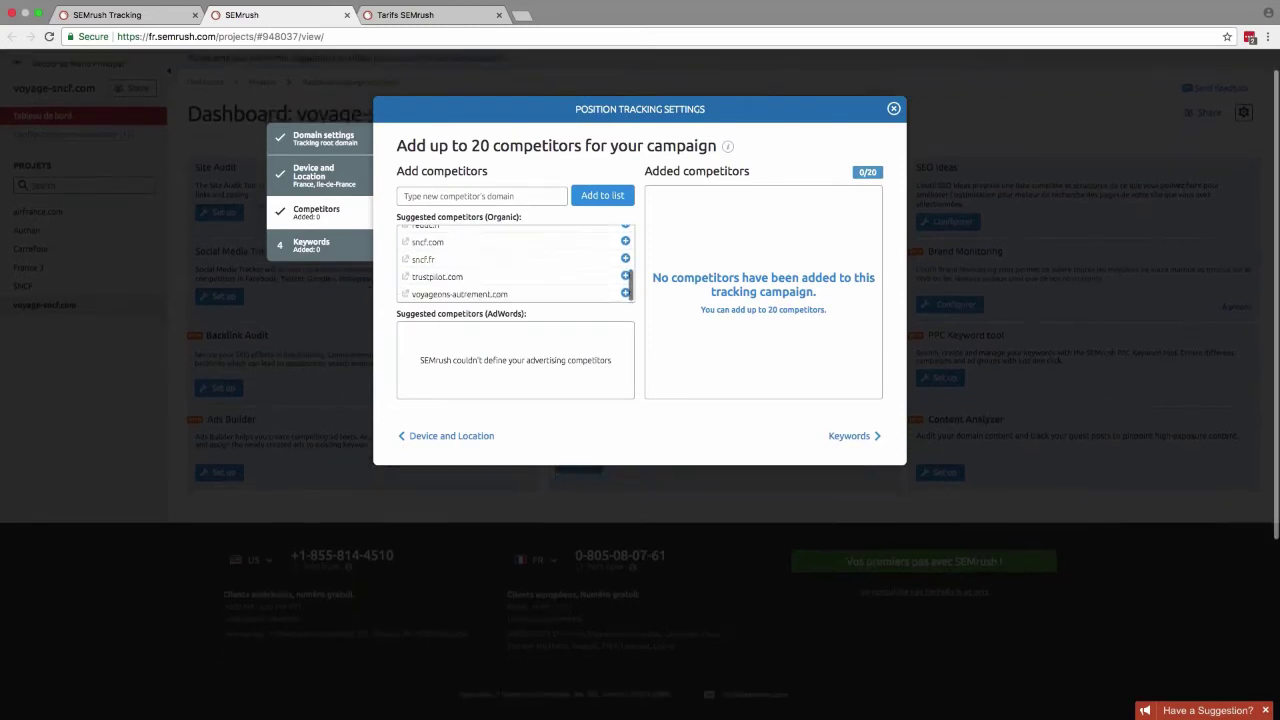
scroll(515, 263, up, 3)
scroll(591, 258, up, 4)
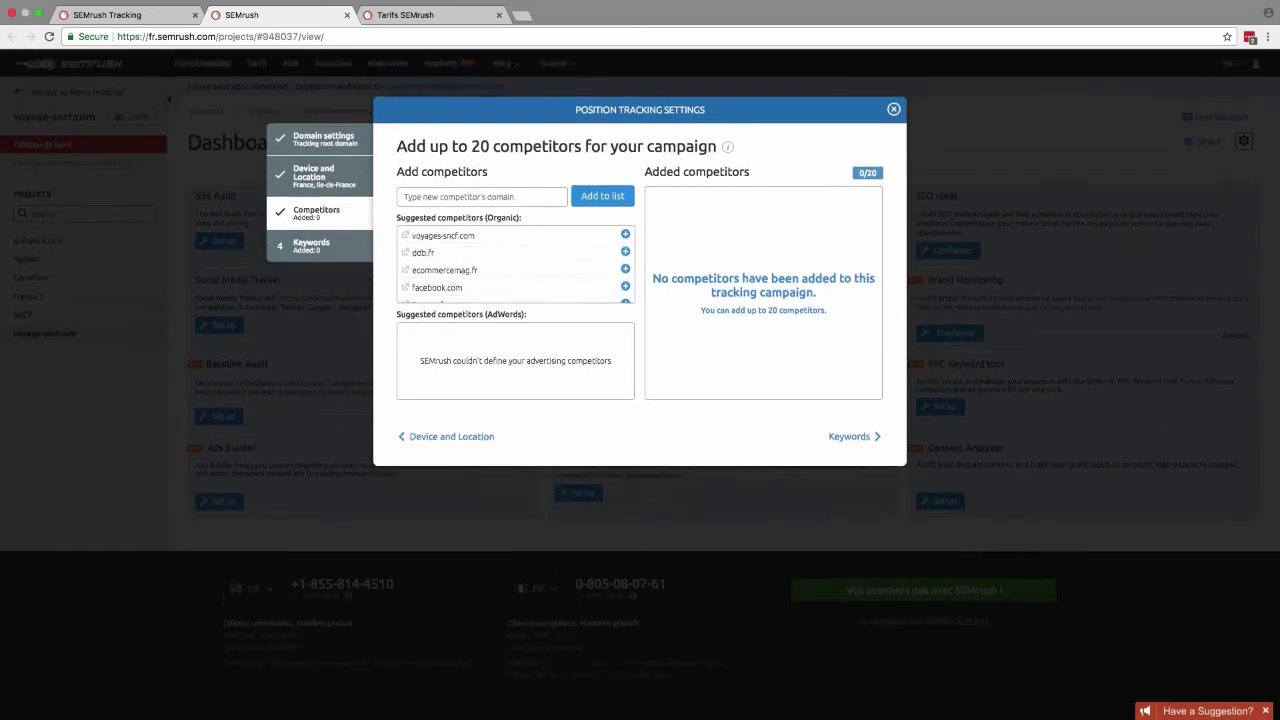
scroll(591, 258, down, 3)
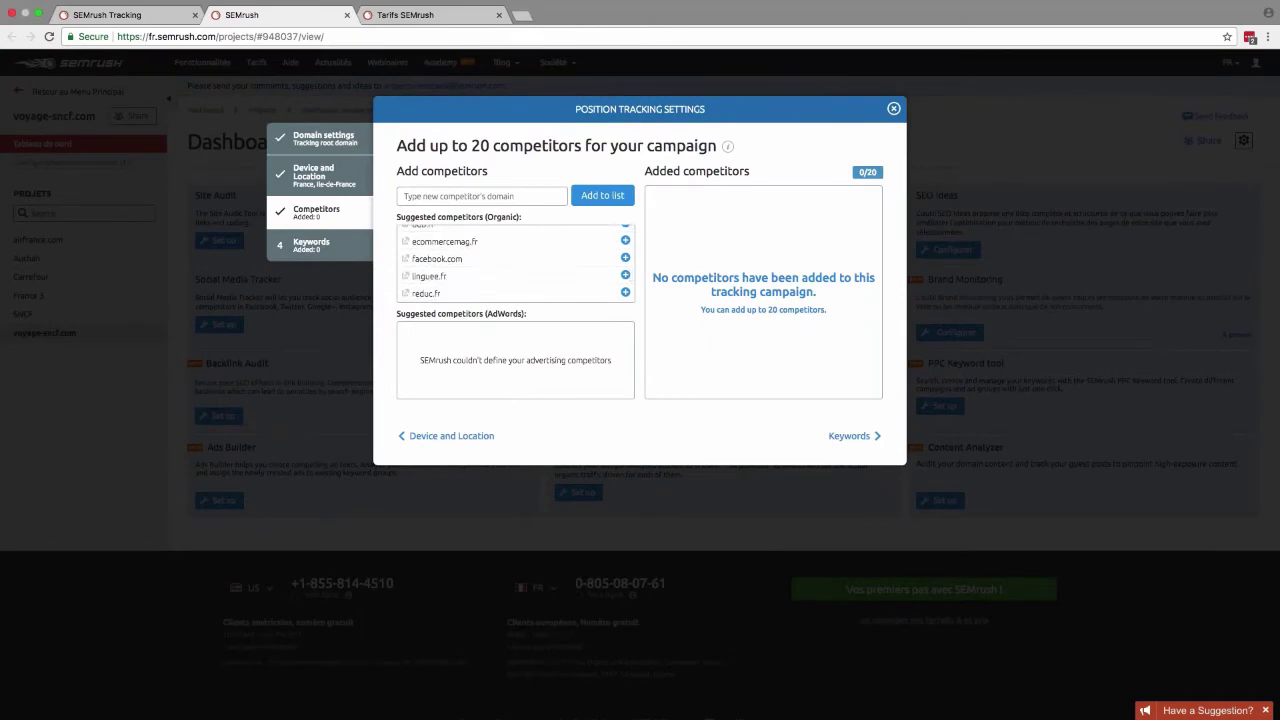
click(625, 265)
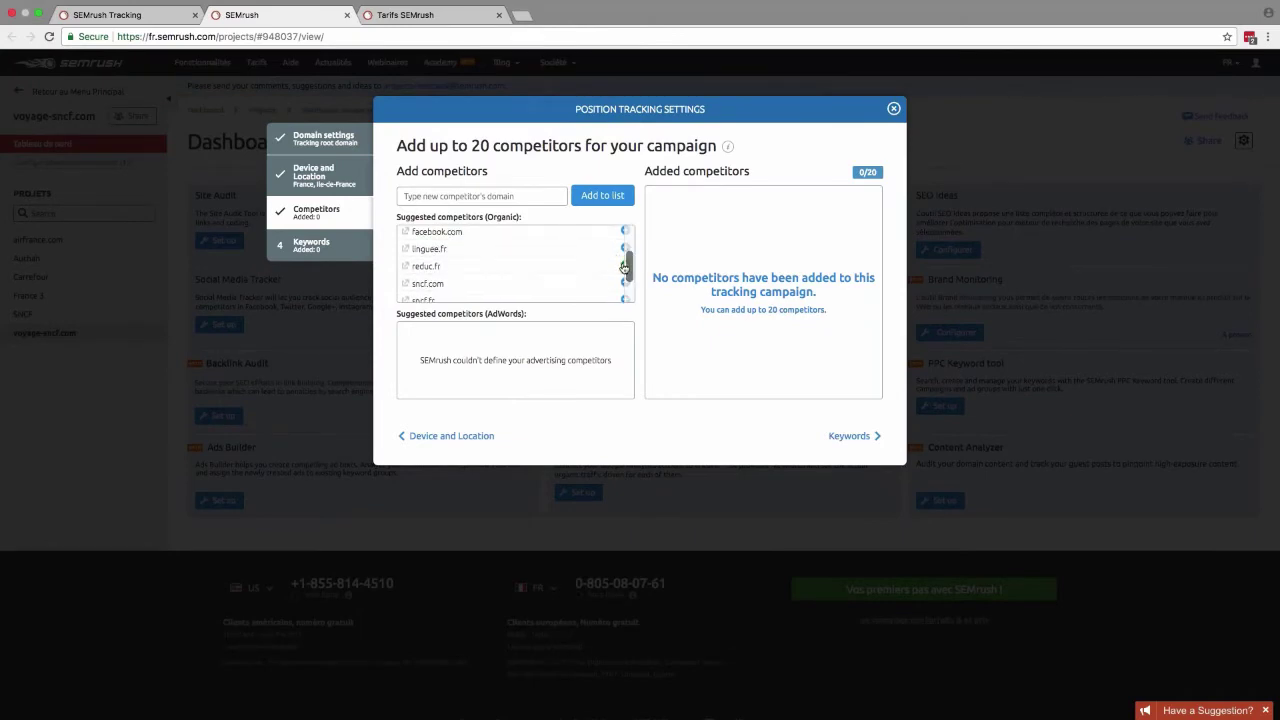
Step: Add the domain flixbus.fr to the campaign's competitors and continue to the keywords settings
click(463, 196)
text(f)
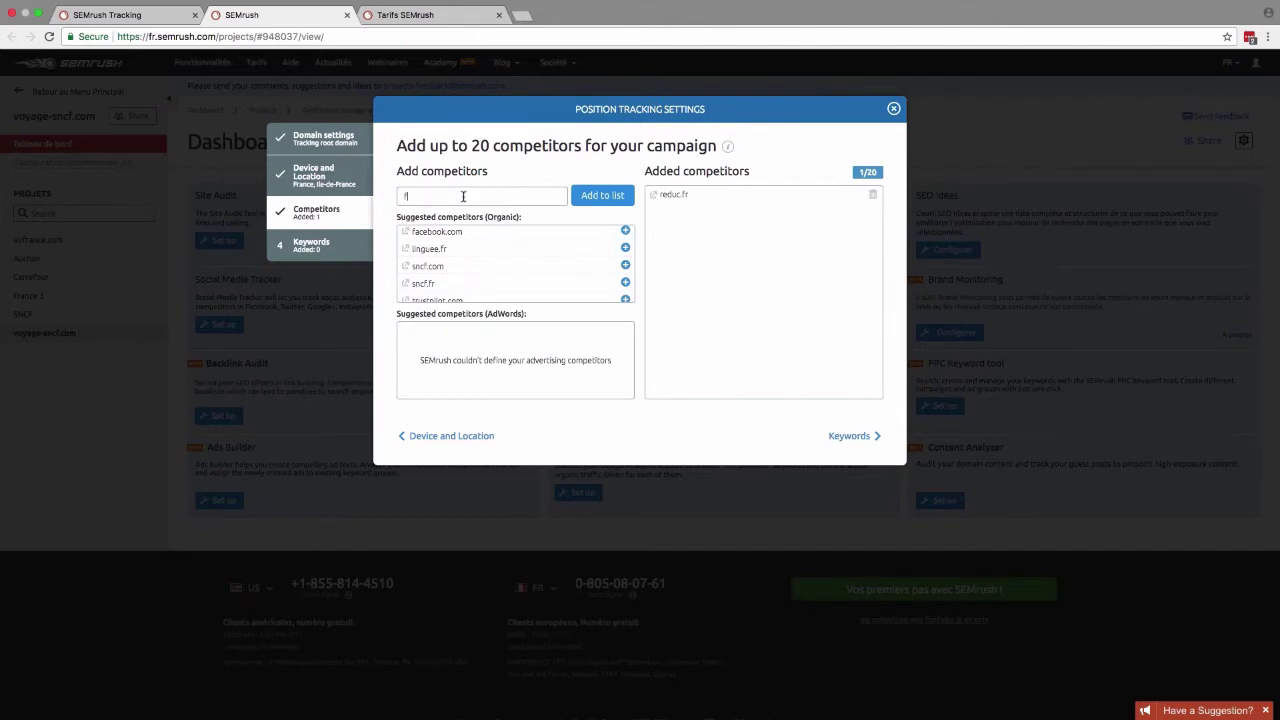
text(lixbus.fr)
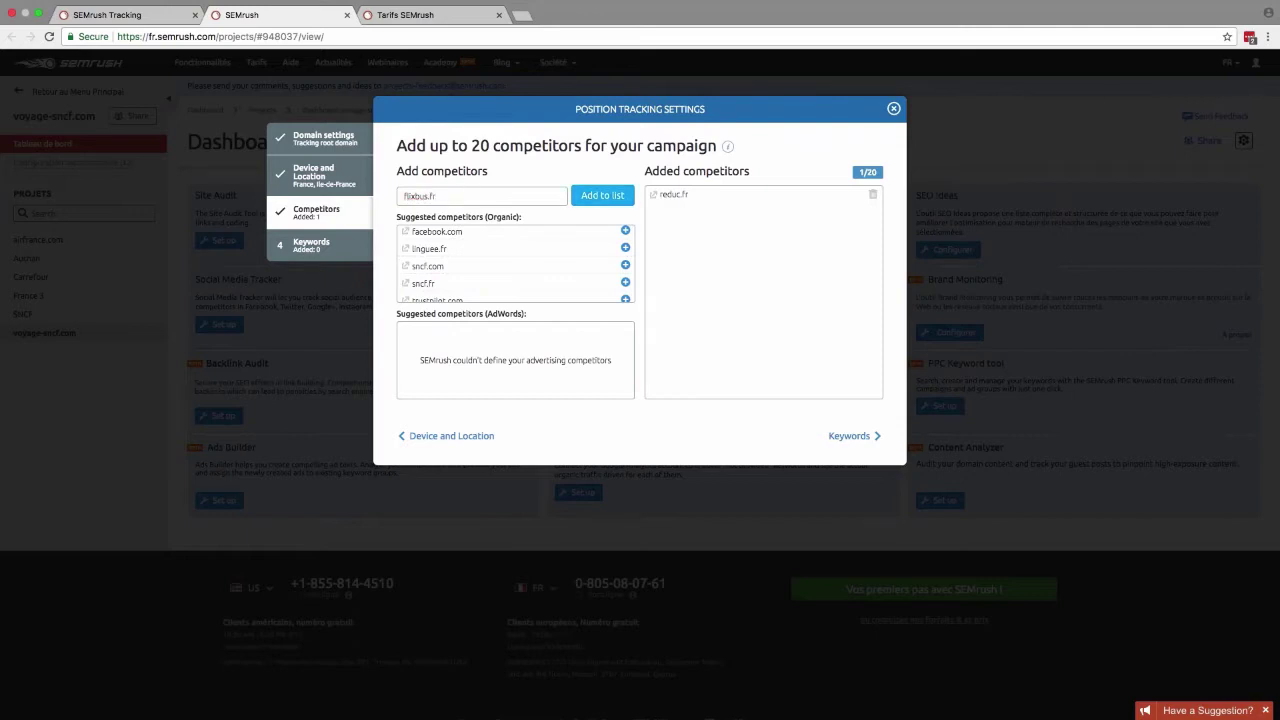
click(602, 195)
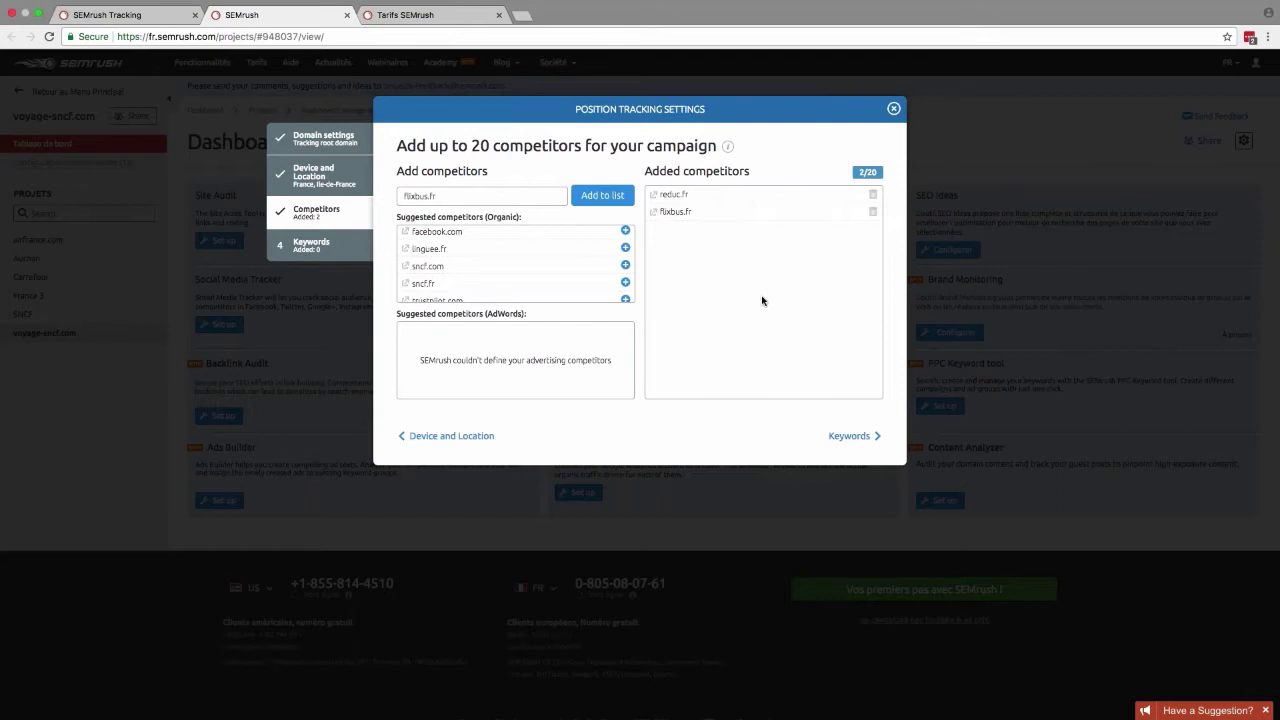
click(847, 438)
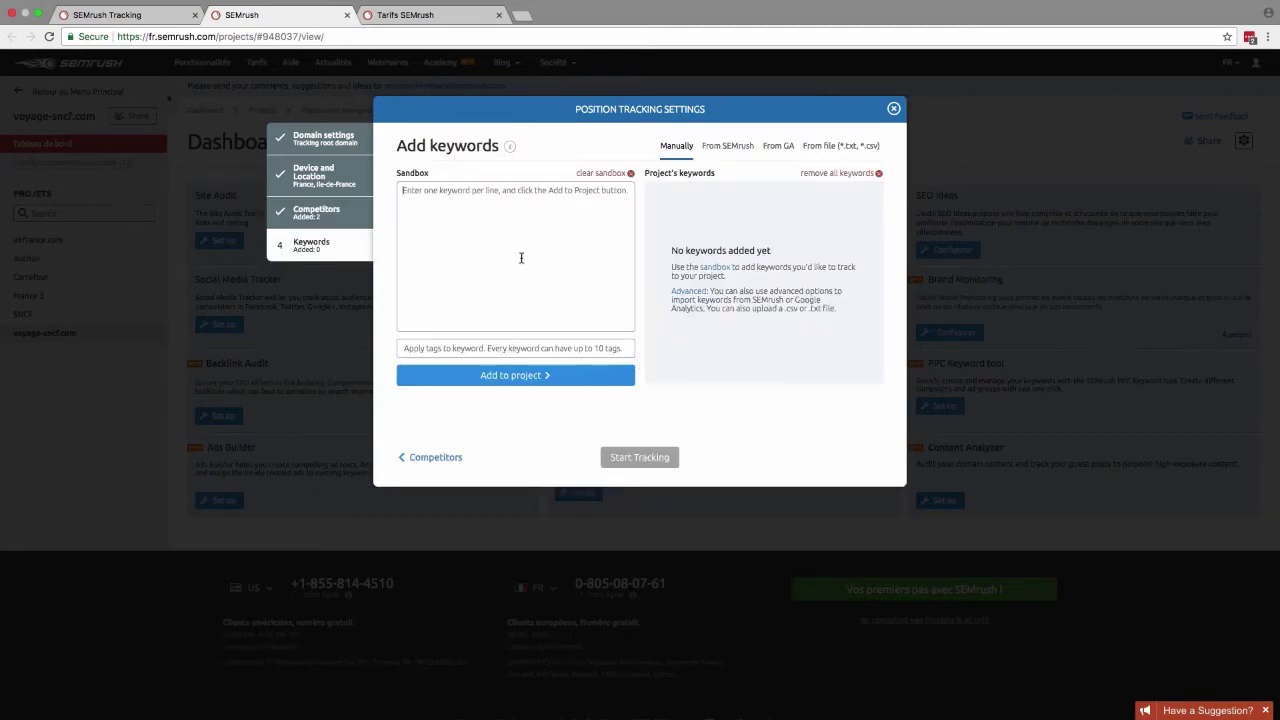
Step: Compare the number of trackable keywords in the Pro, Guru and Business plans on the pricing page, and close that page
scroll(495, 220, down, 1)
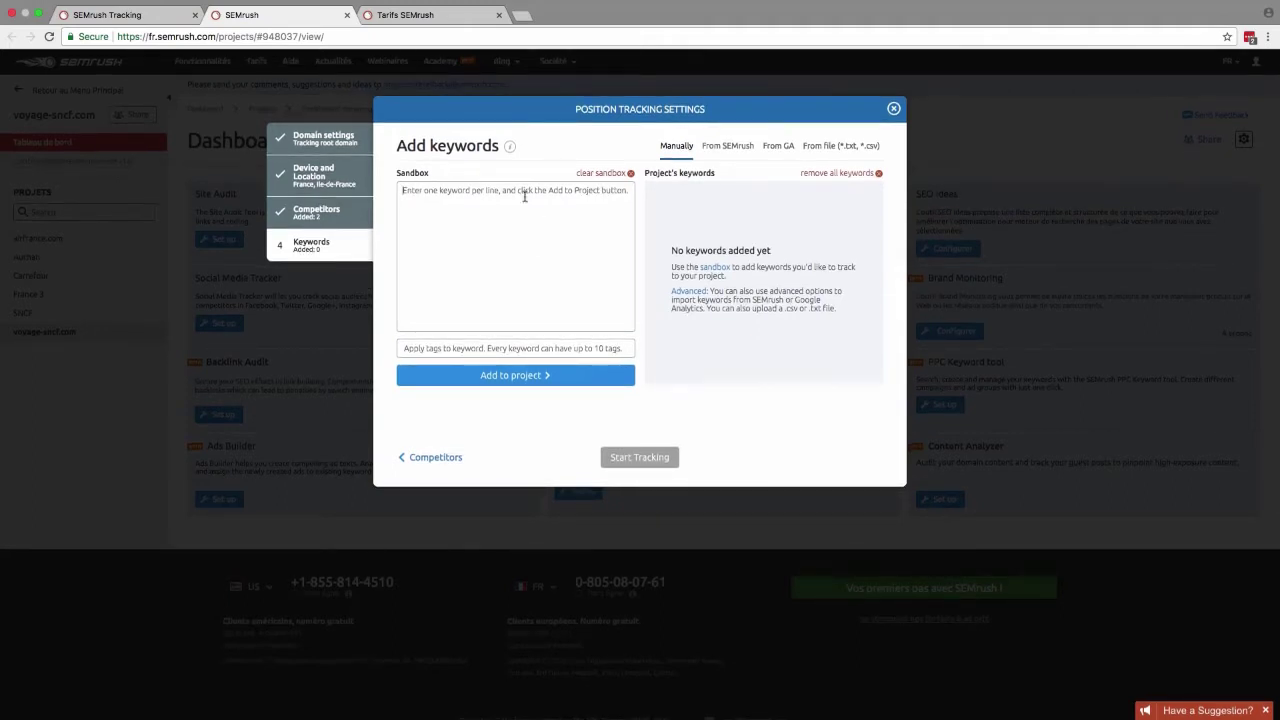
click(428, 14)
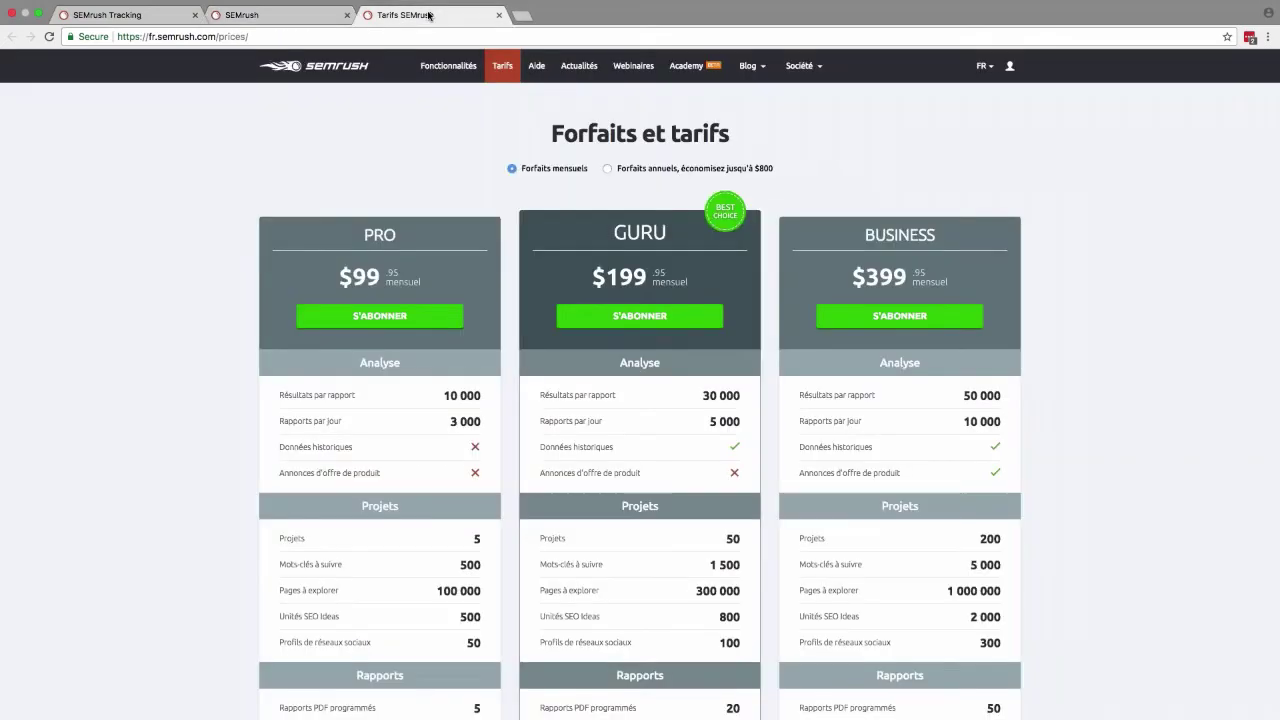
scroll(495, 325, down, 3)
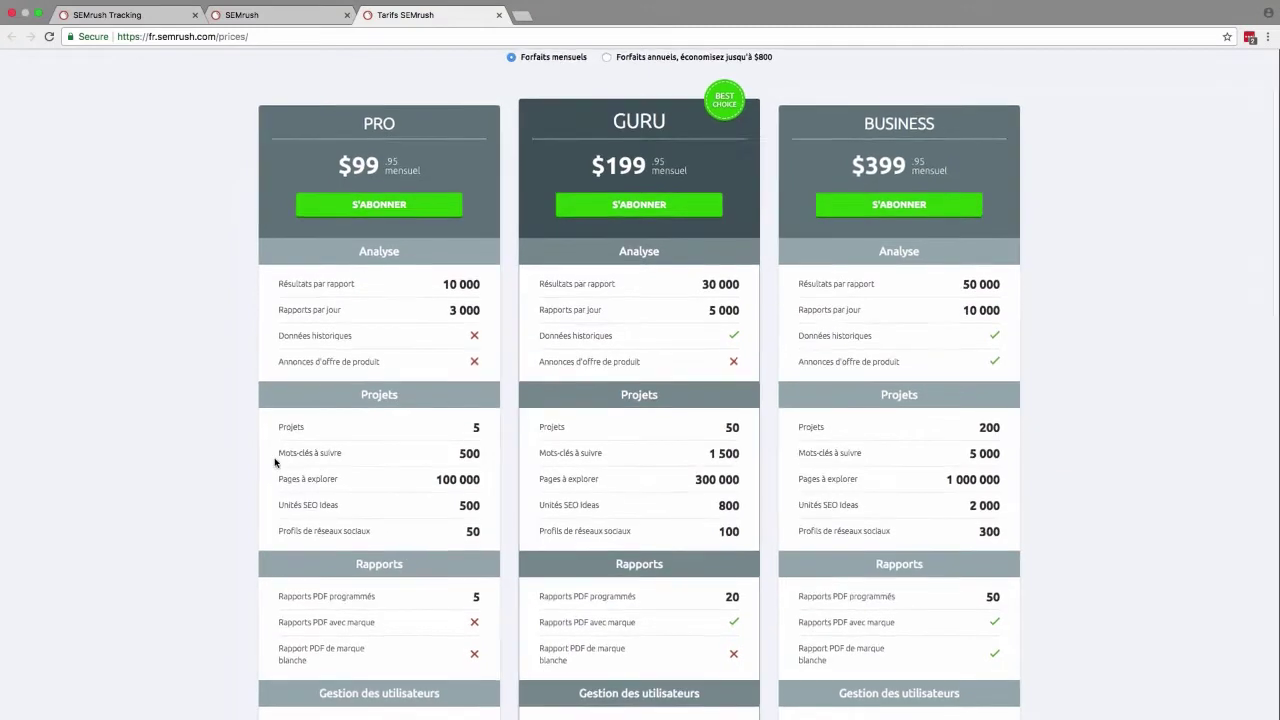
drag(275, 457, 1007, 446)
click(961, 454)
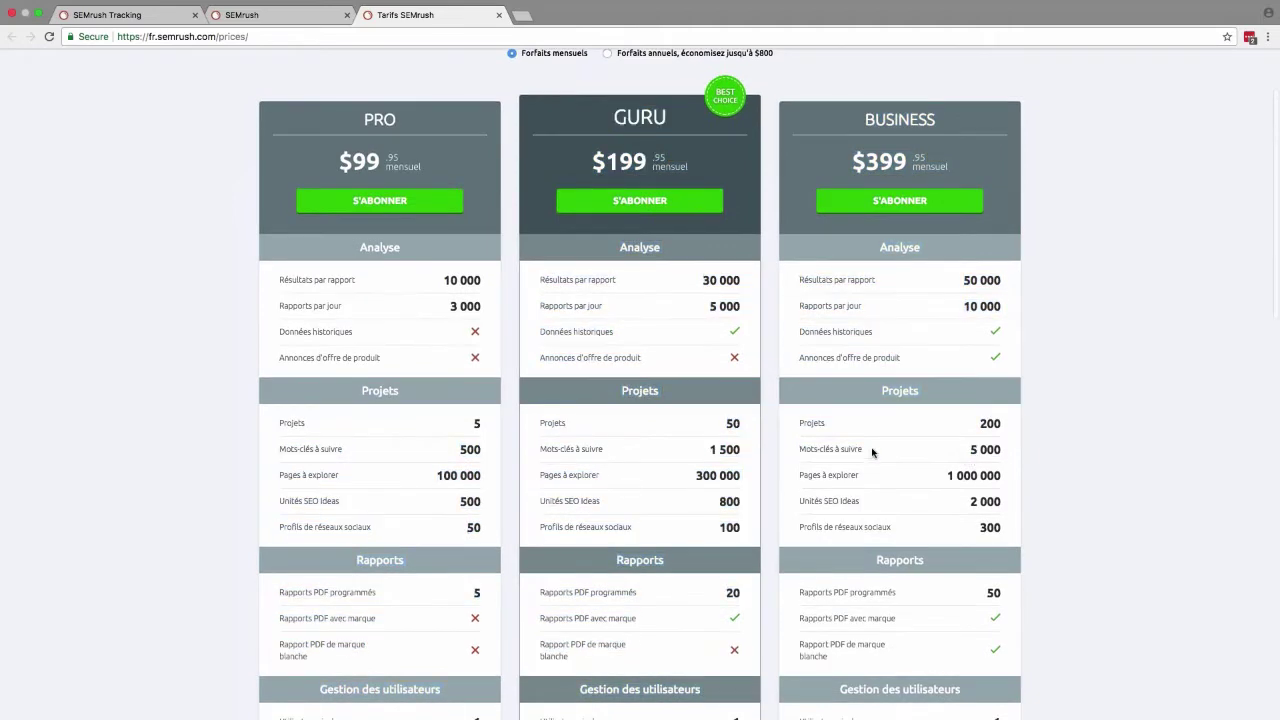
scroll(872, 453, down, 1)
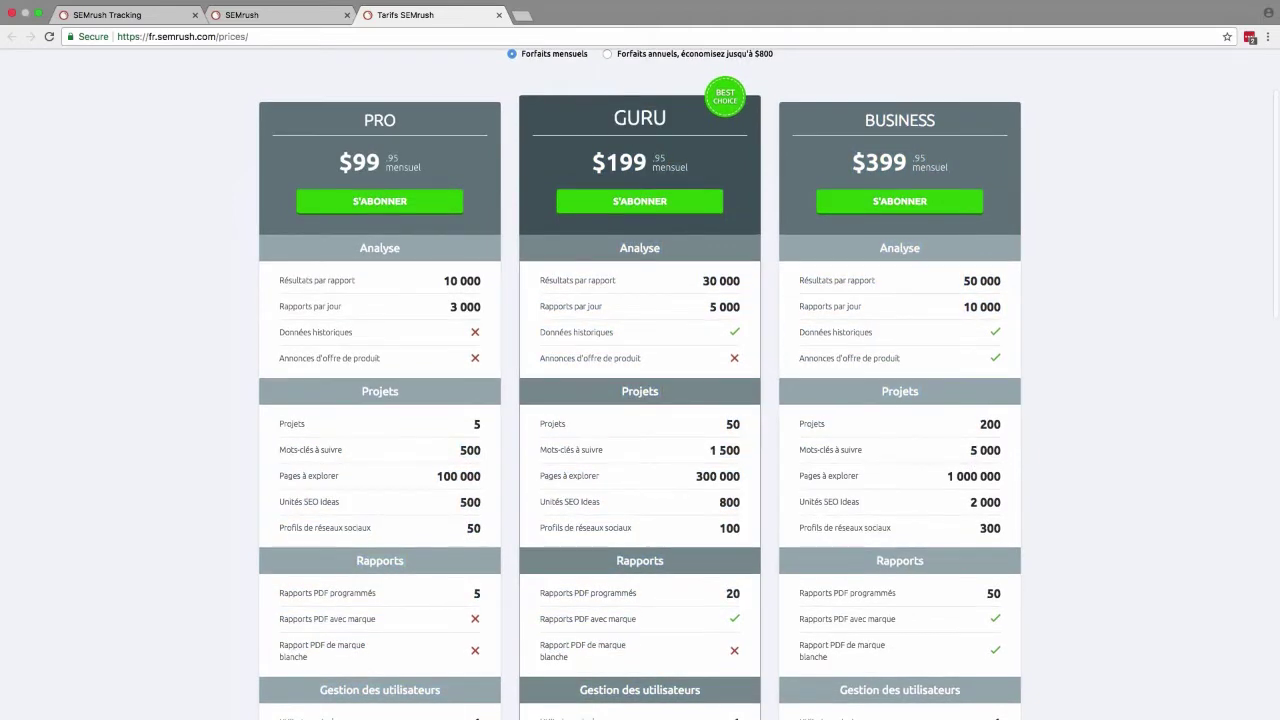
click(499, 15)
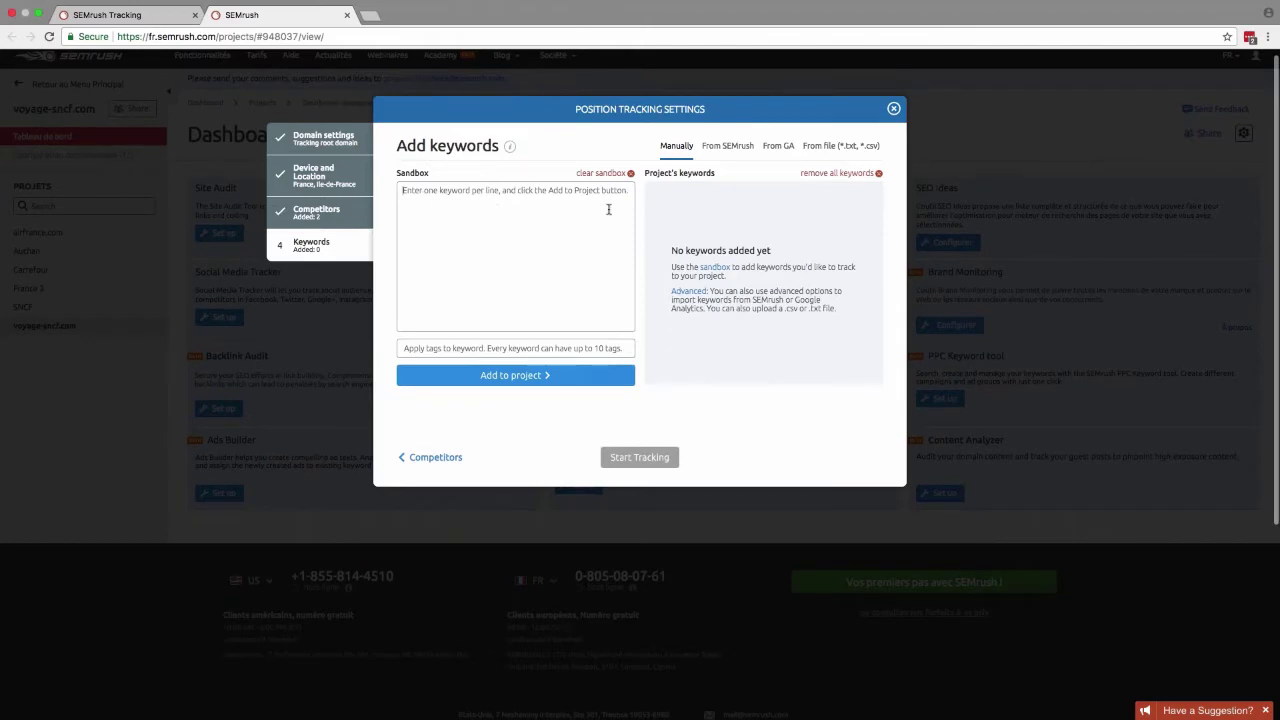
Step: Import keywords from SEMrush's organic domain report for voyage-sncf.com into the sandbox, filtered by "voyage" with a limit of 20
click(737, 155)
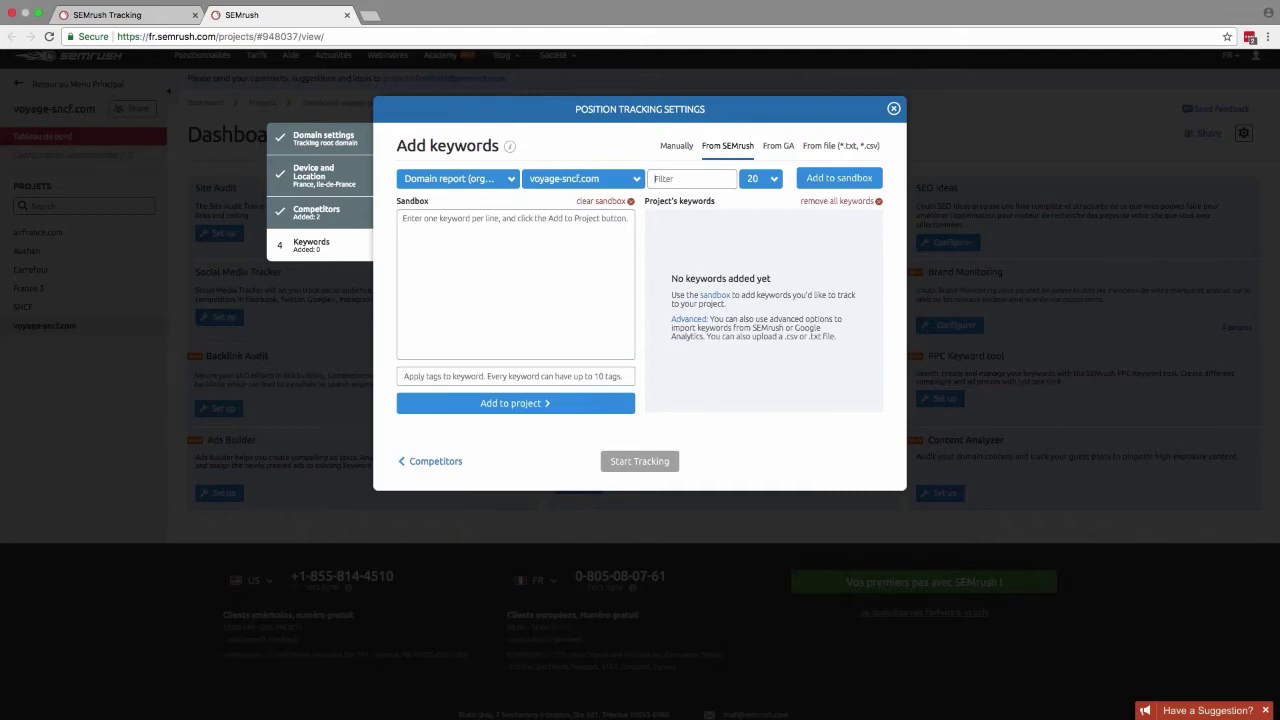
text(voyage)
click(832, 181)
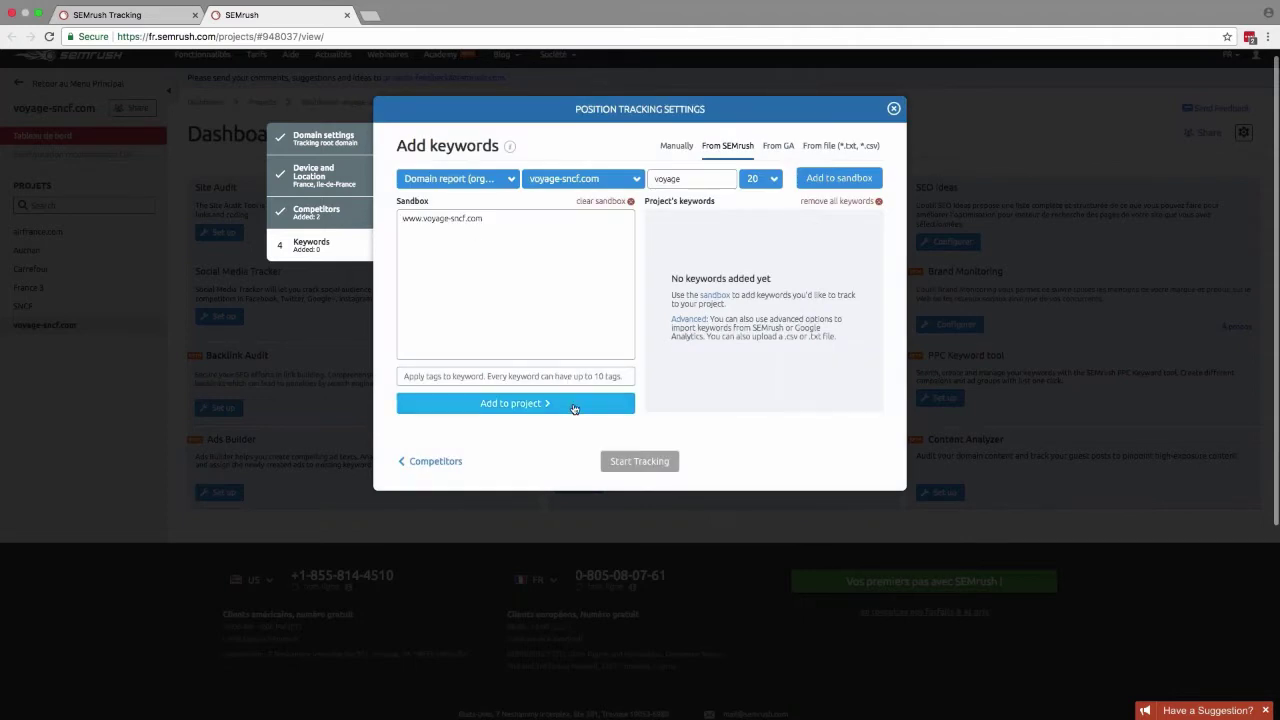
click(775, 147)
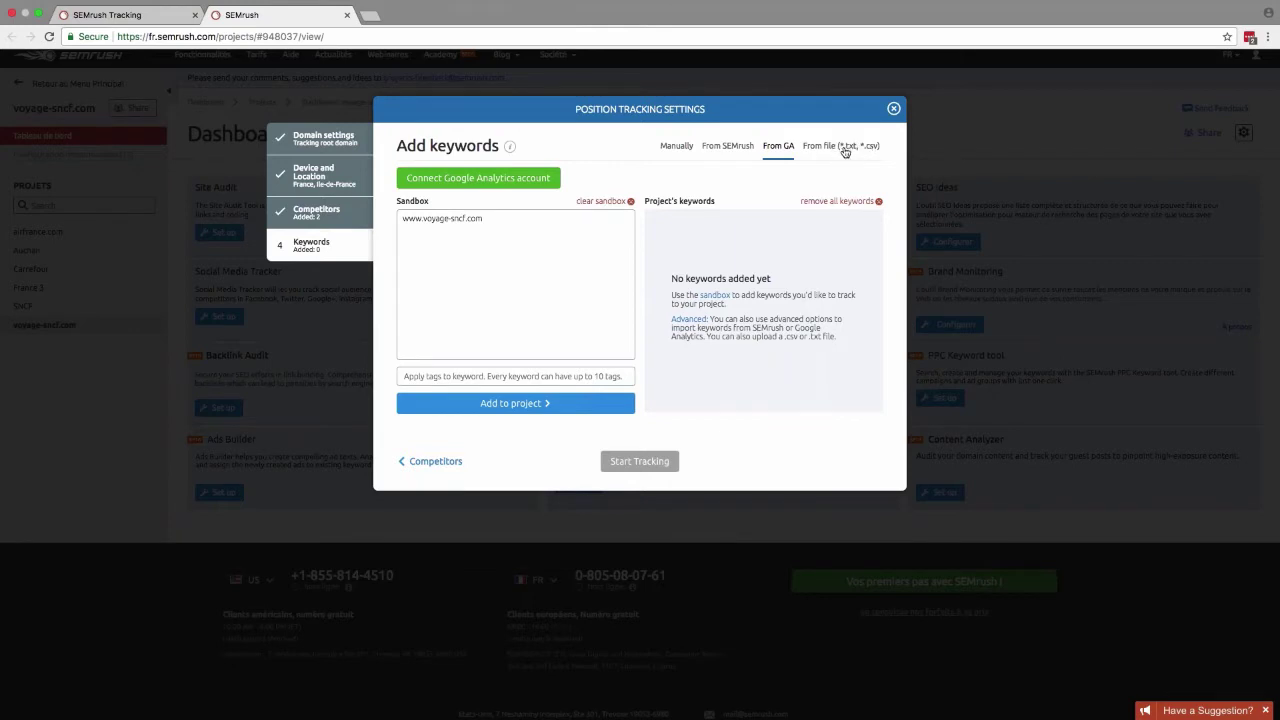
click(676, 148)
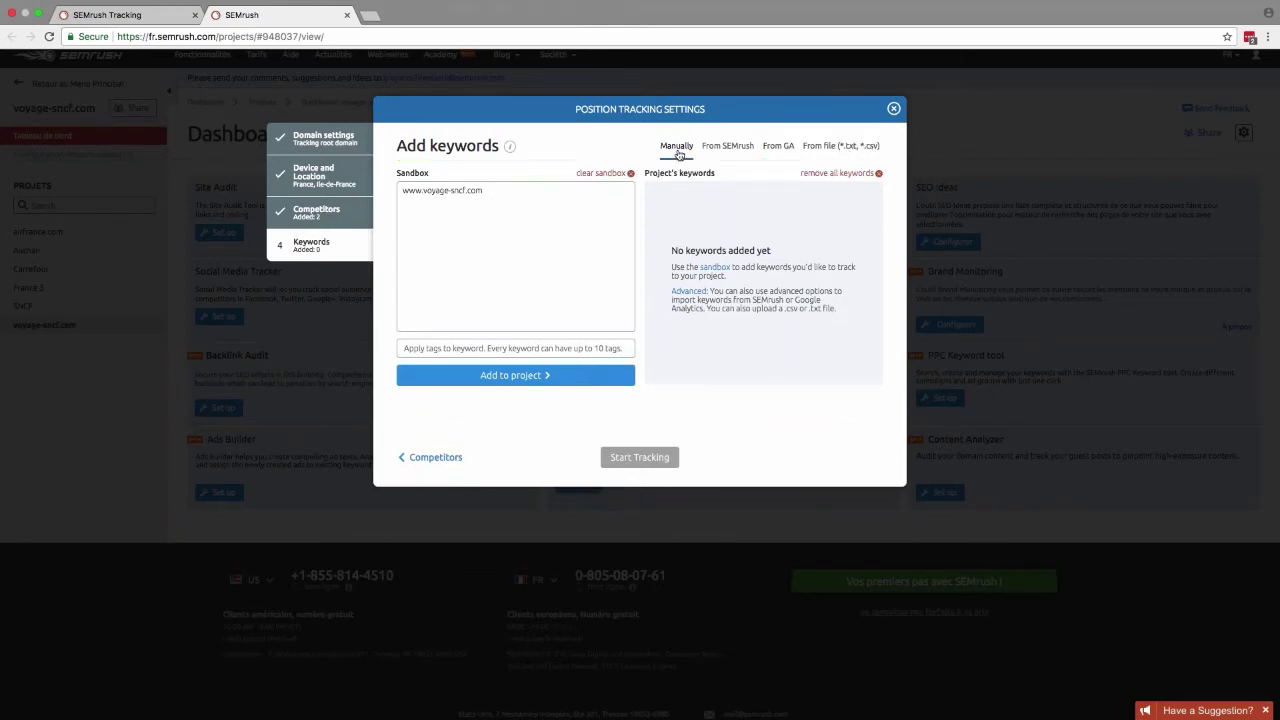
triple_click(452, 186)
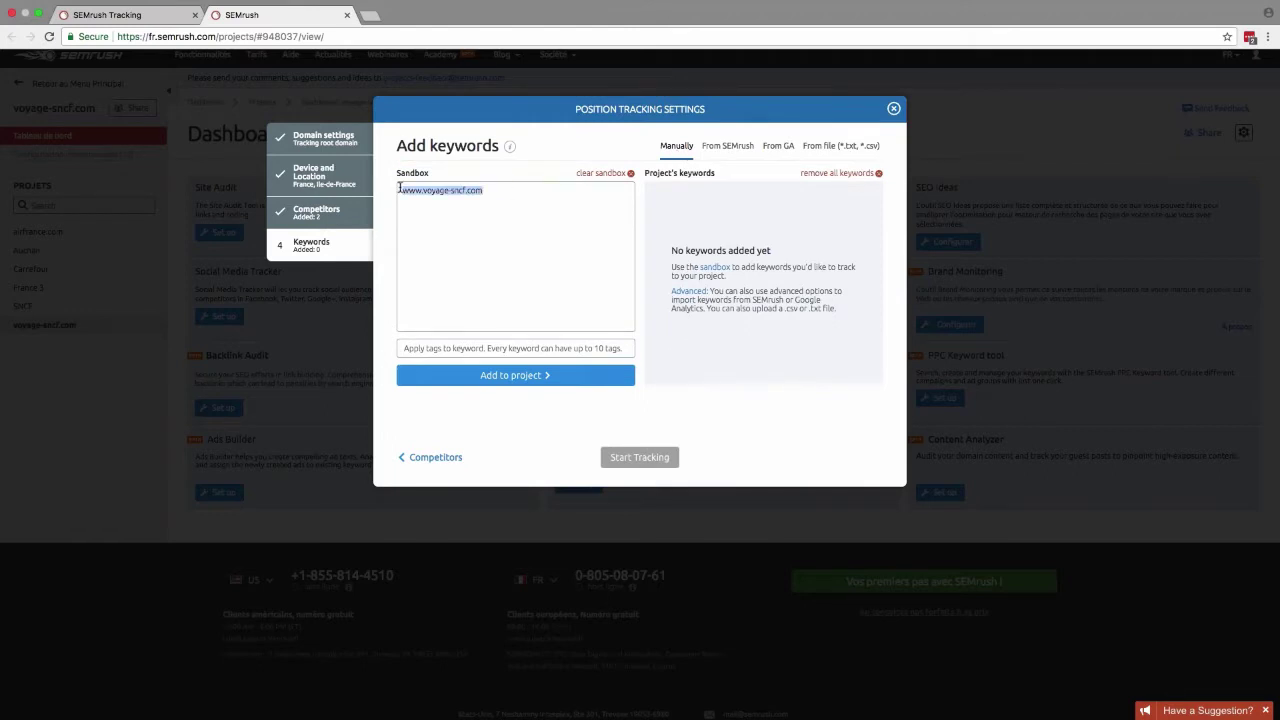
key(BackSpace)
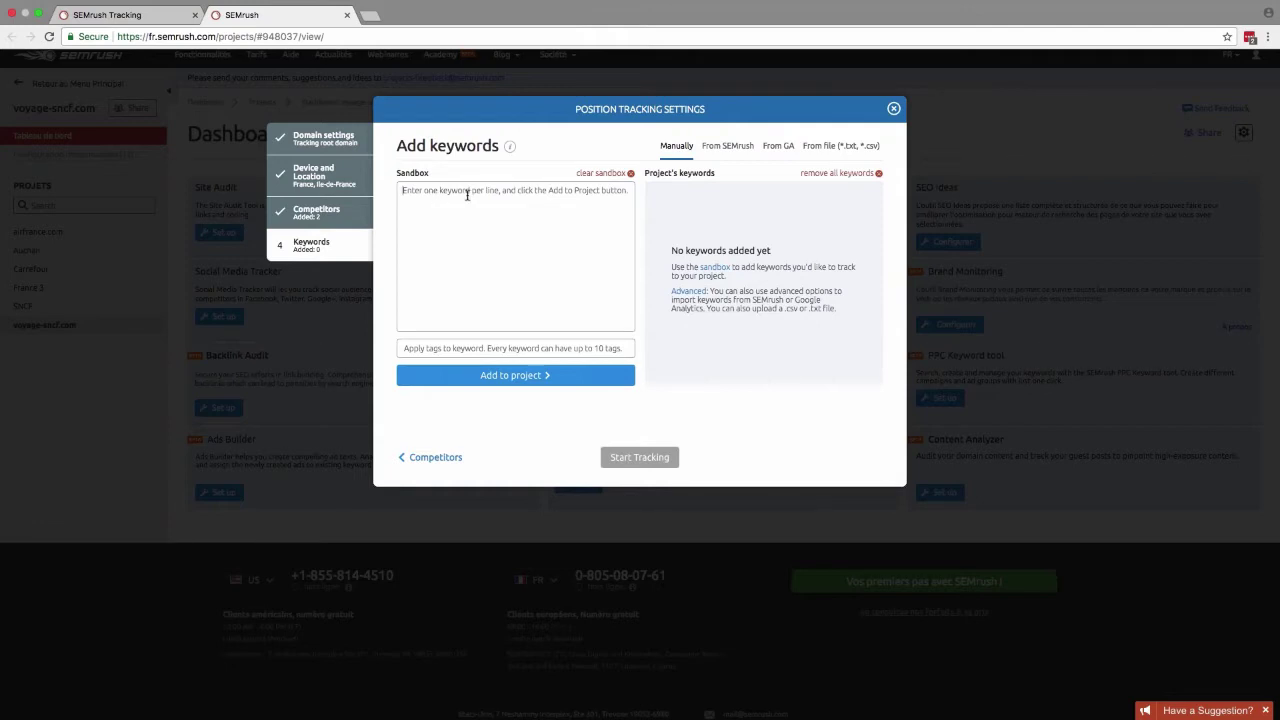
Step: Add the keywords "train" and "voyage en train" to the project with the tag "train"
text(train)
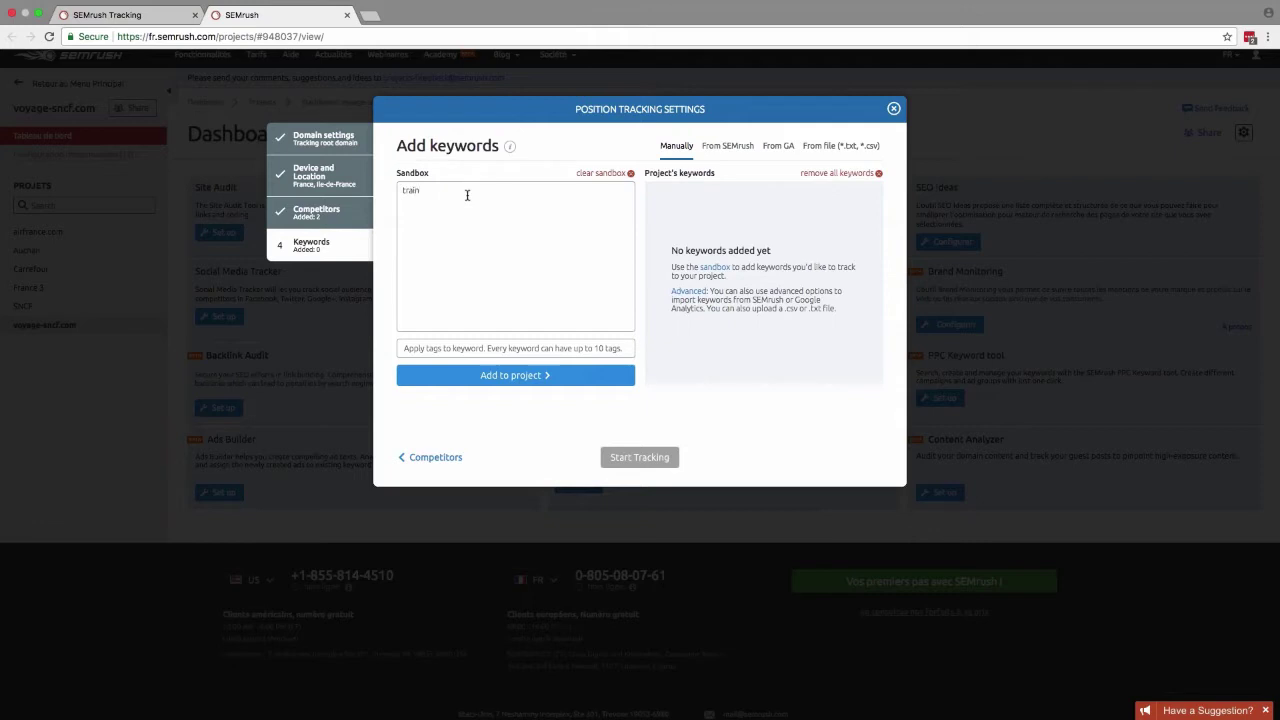
text( voyage en t)
text(rain)
text(train)
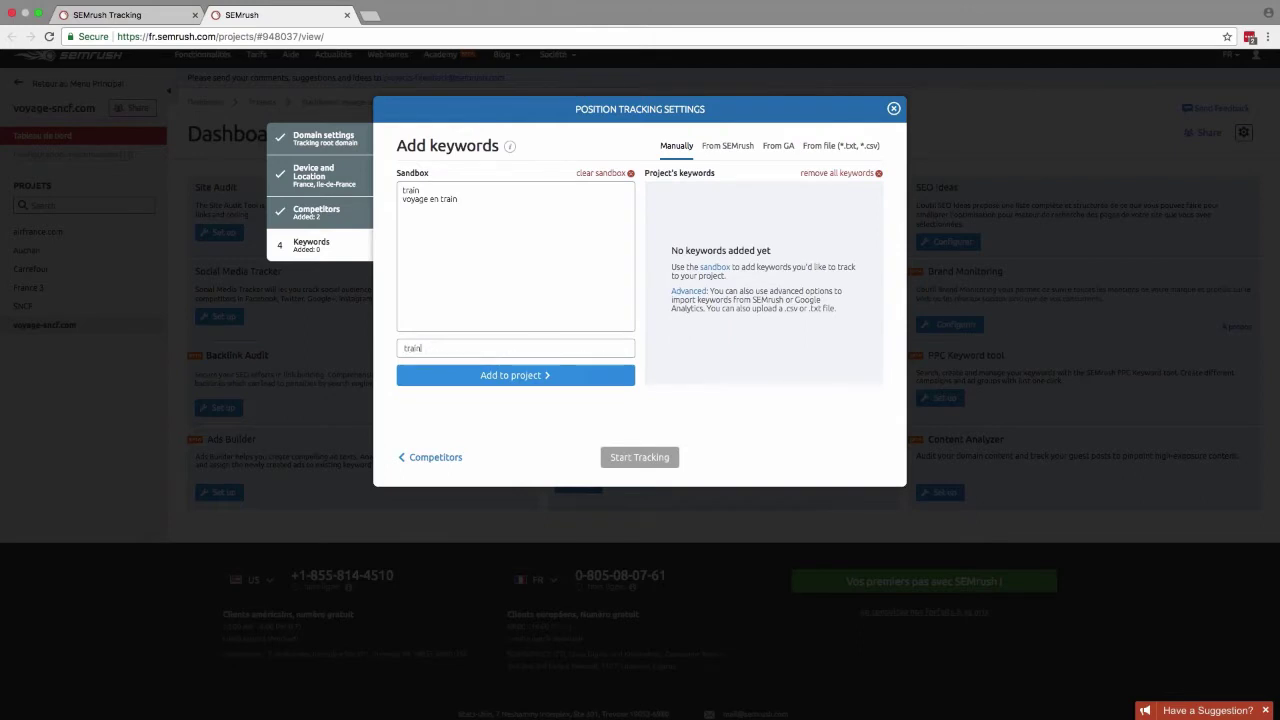
click(566, 382)
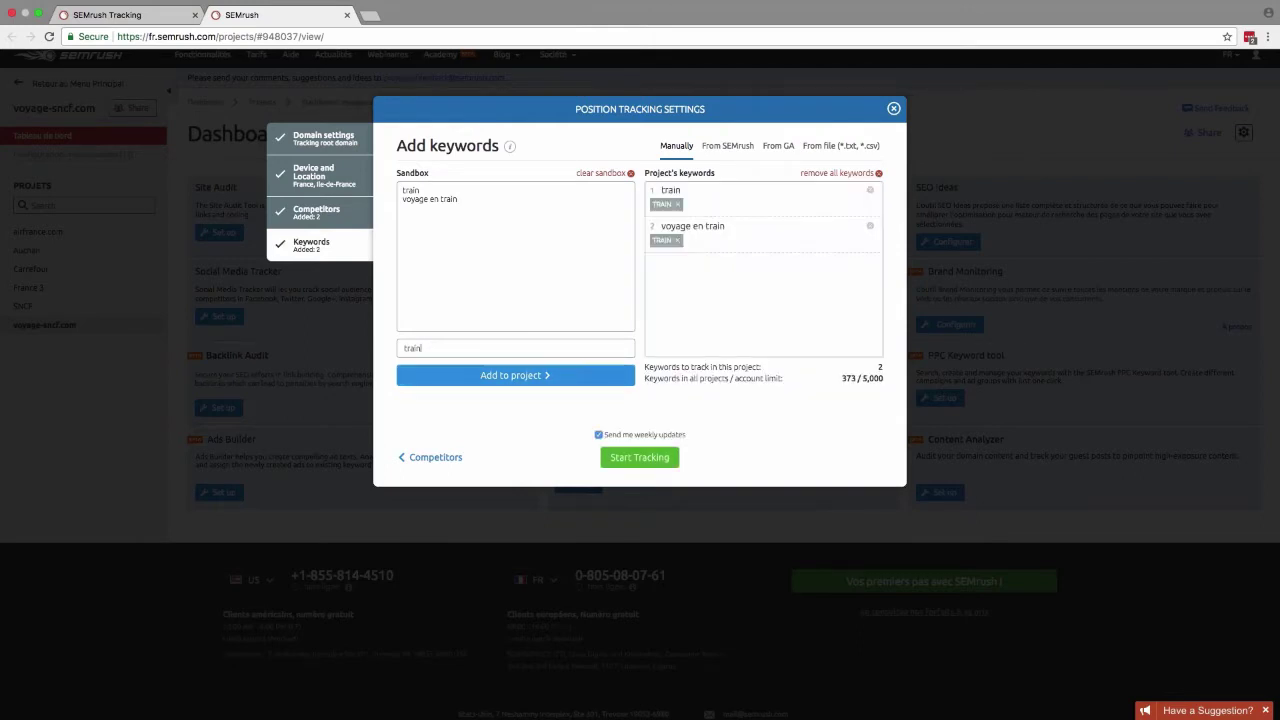
Step: Replace the sandbox keywords with "voyage" and "paris", tag them "test" and add them to the project
drag(480, 202, 376, 193)
key(BackSpace)
text(voyage)
key(Return)
text(paris)
key(Return)
click(448, 348)
text(test)
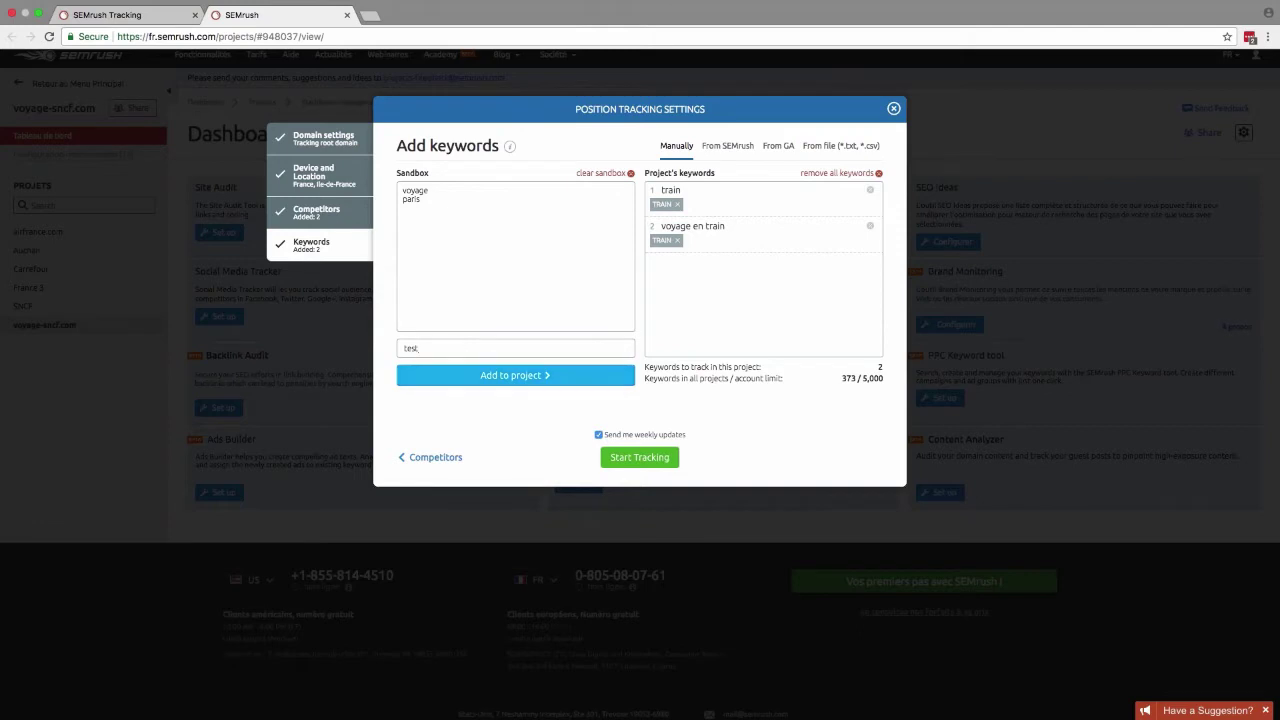
click(522, 378)
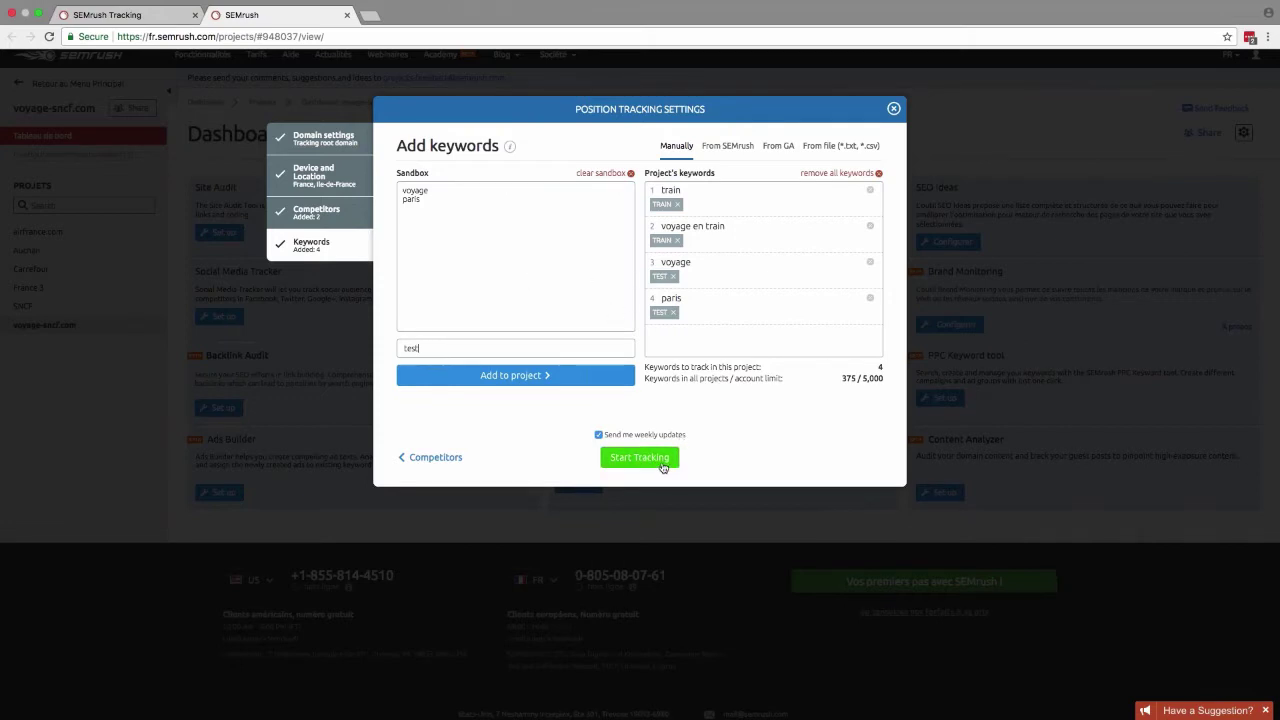
Step: Switch to the existing SNCF Position Tracking report and add kelbillet.com to the domain comparison
click(128, 14)
scroll(888, 291, down, 2)
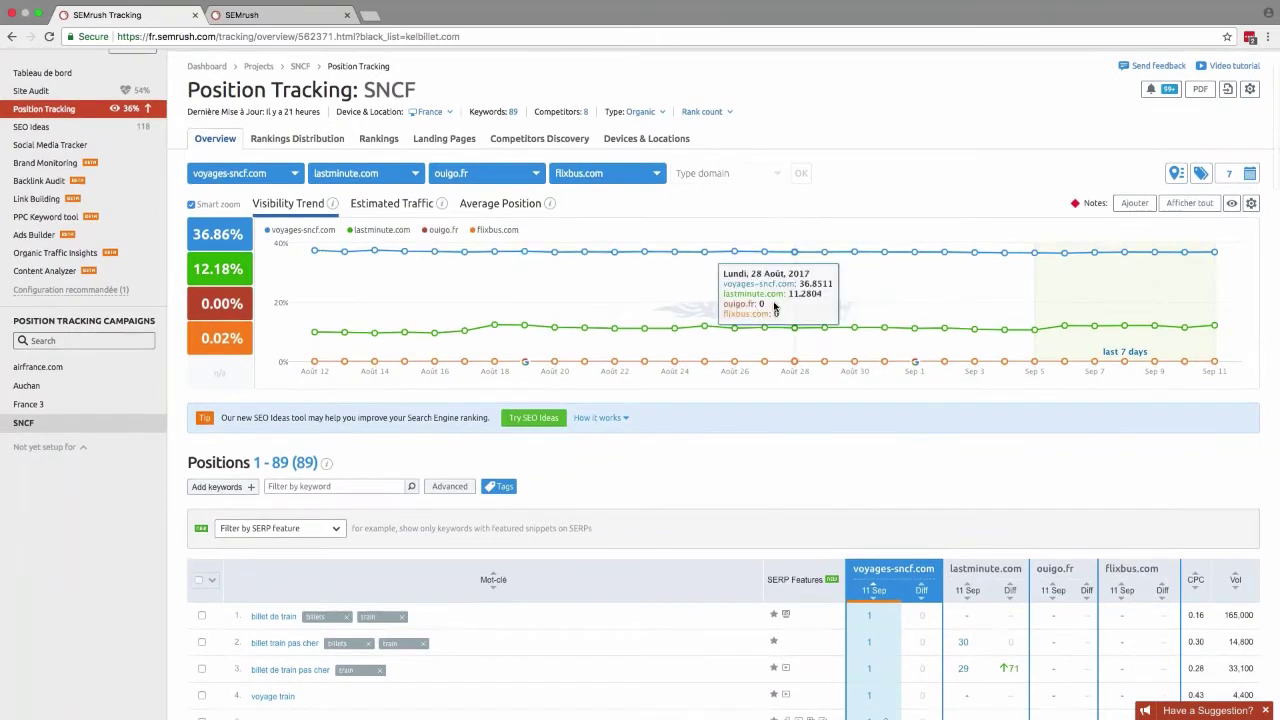
scroll(650, 270, down, 2)
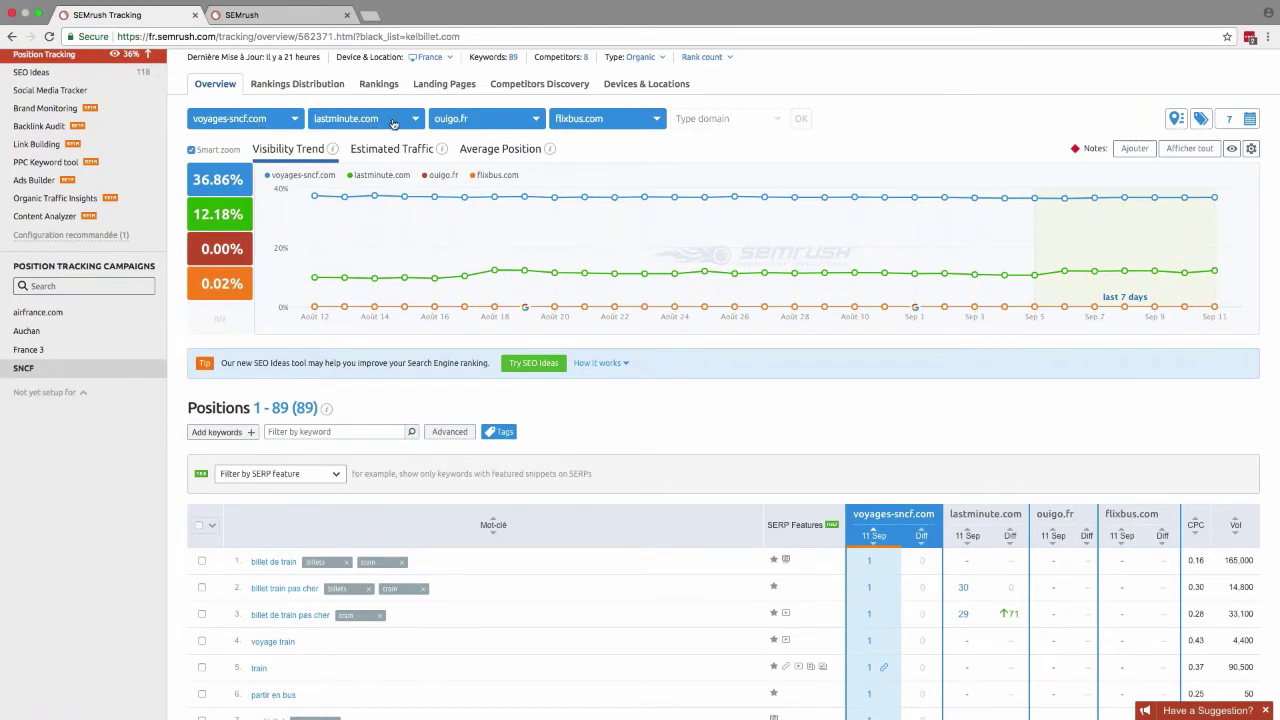
click(716, 122)
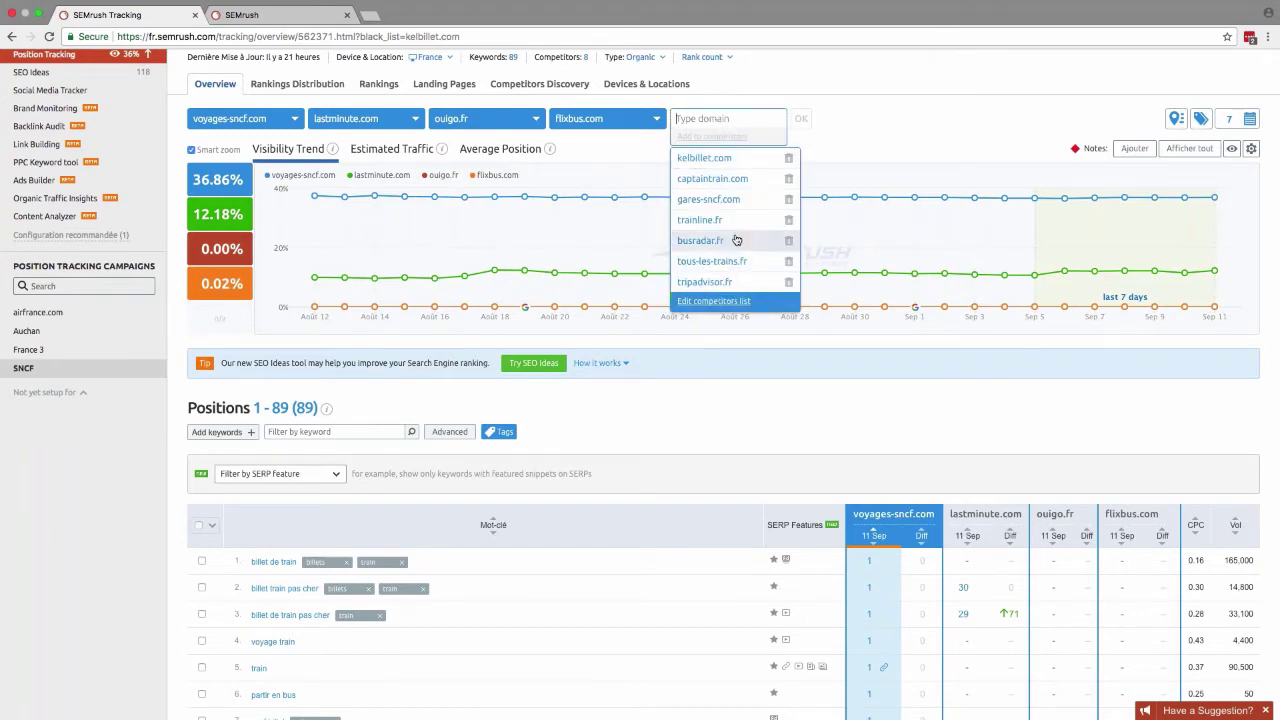
click(740, 160)
click(801, 118)
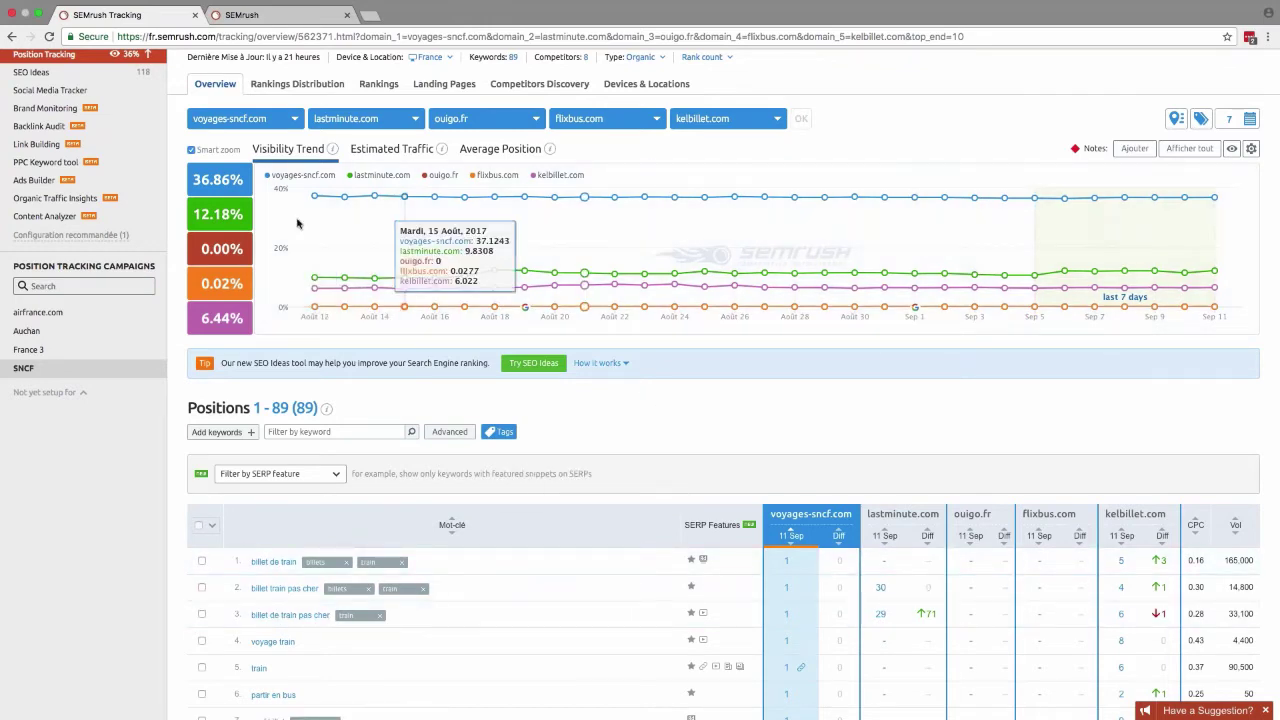
Step: View the Estimated Traffic and Average Position charts and save a note titled "Début de travail"
click(400, 150)
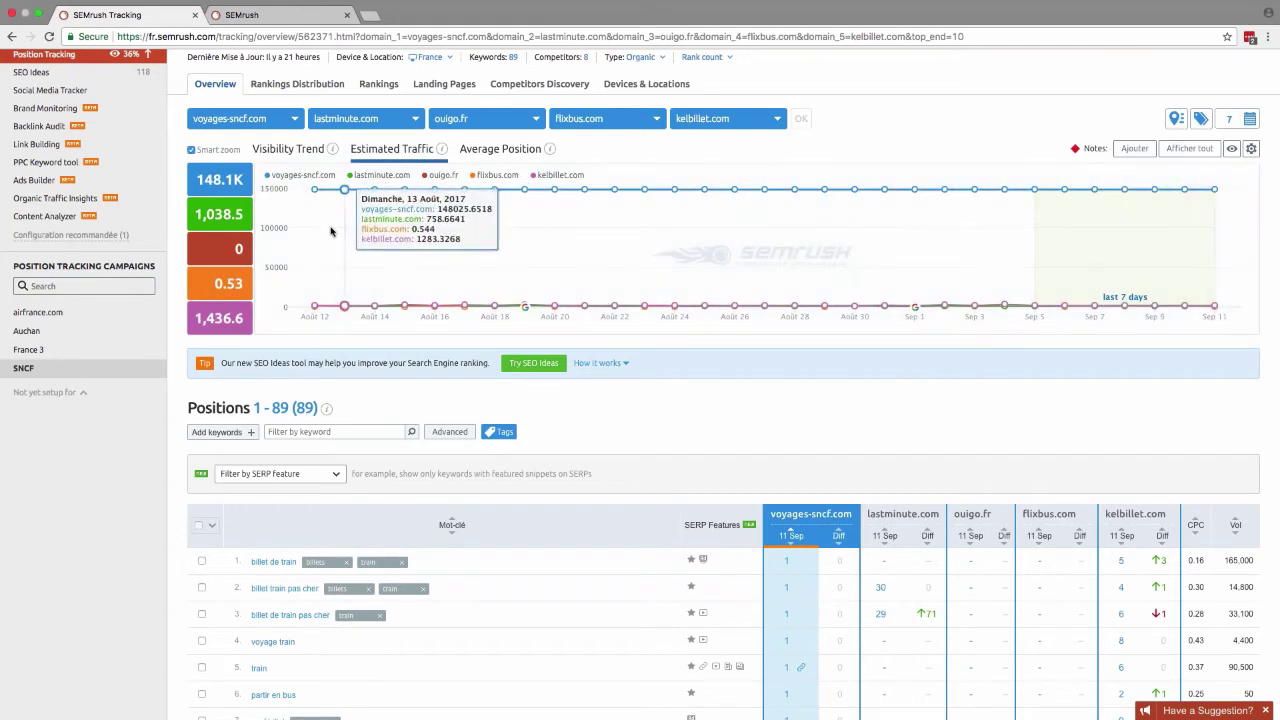
click(500, 148)
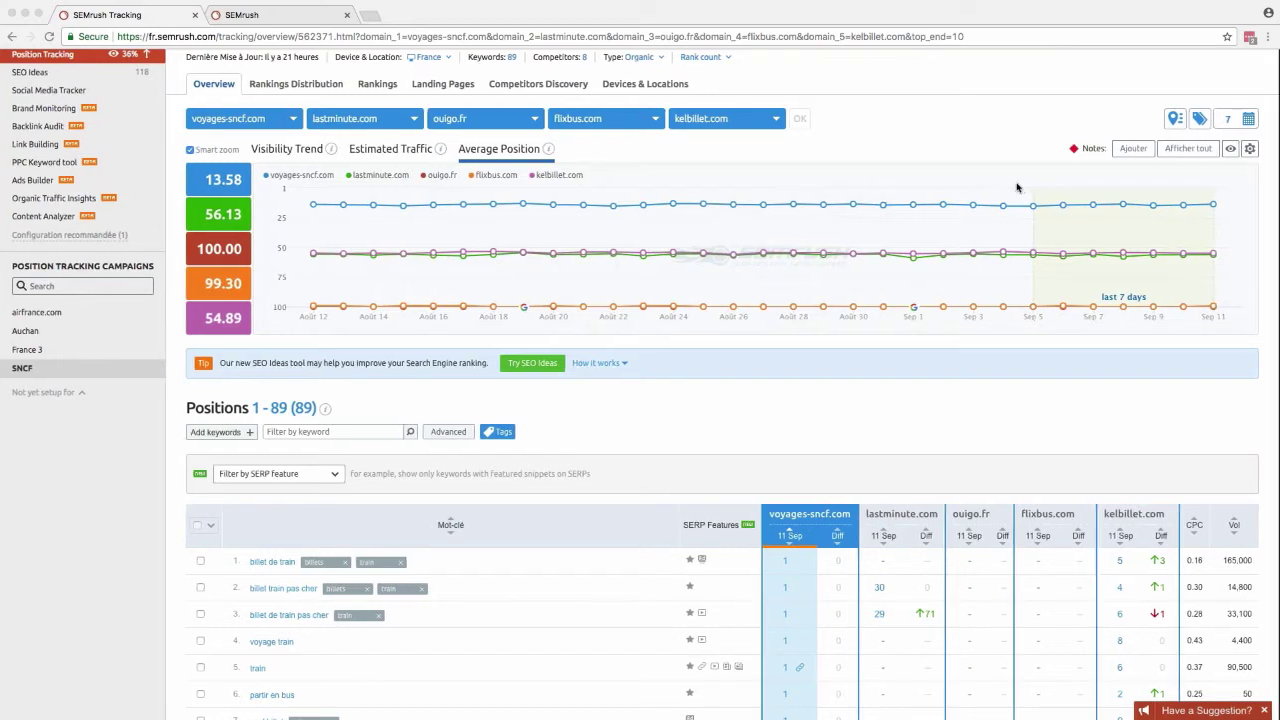
click(1136, 149)
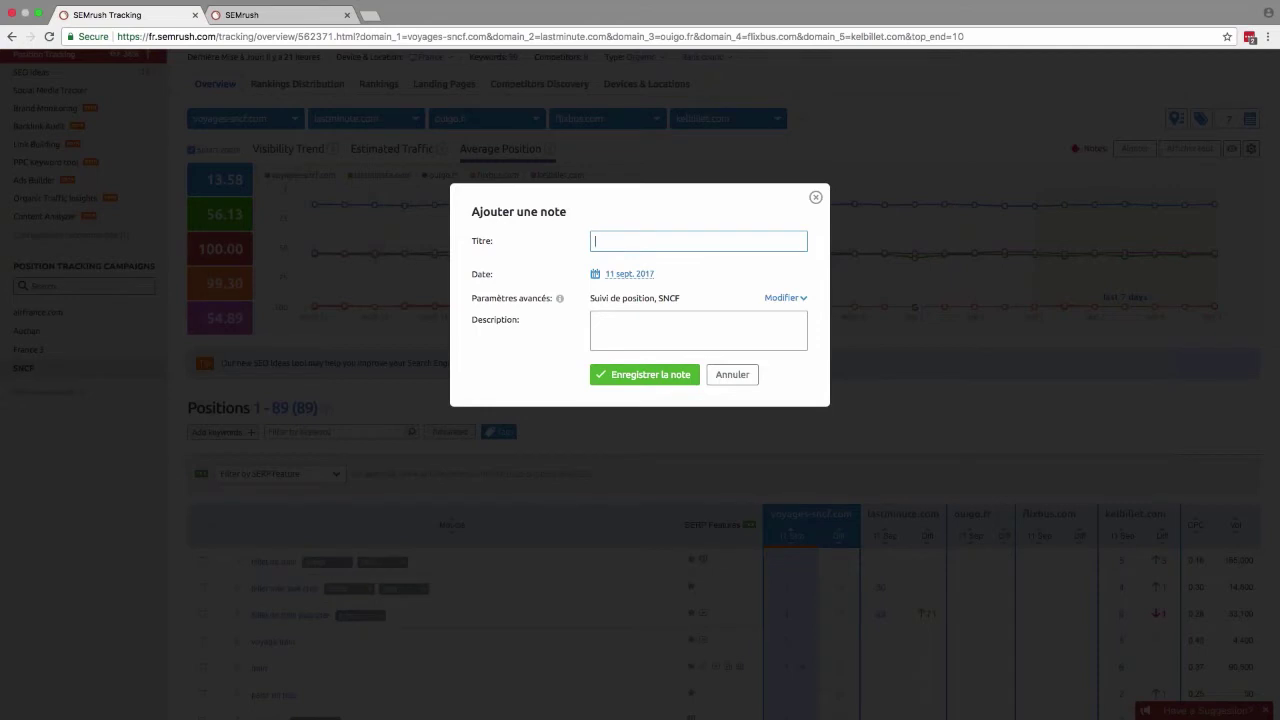
text(Début de travail)
click(650, 374)
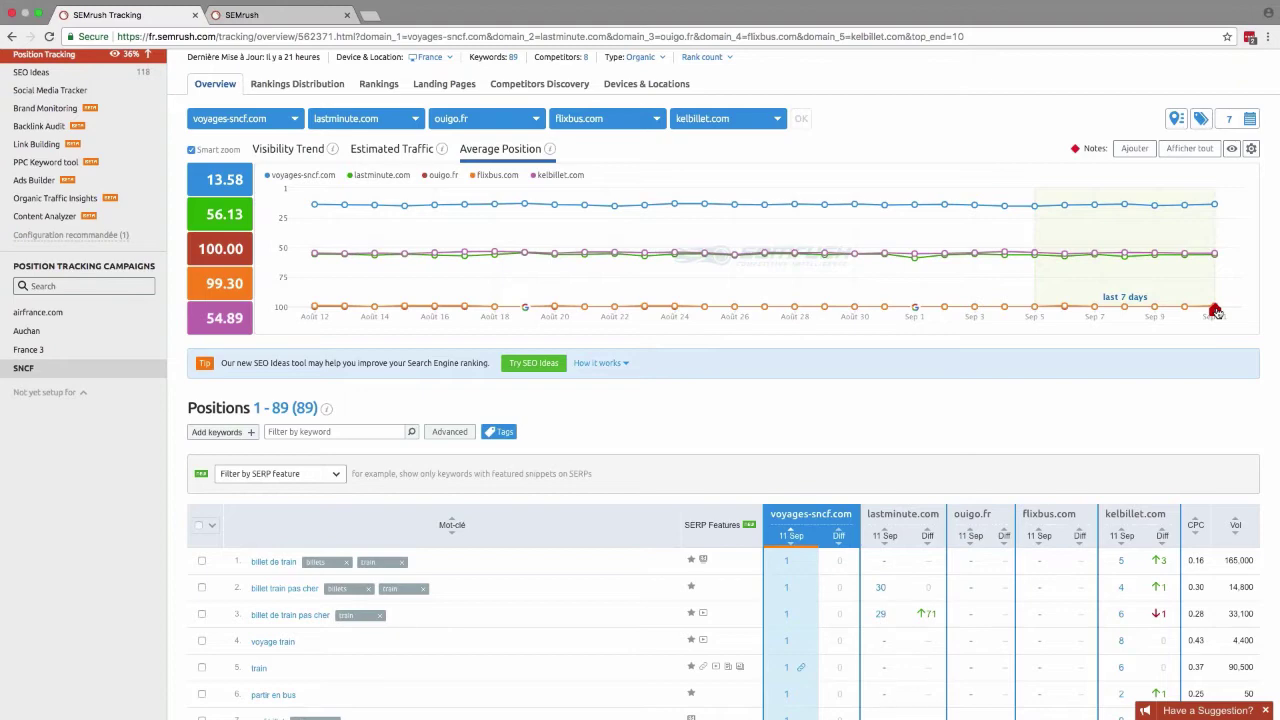
Step: Open the cached search results page for voyages-sncf.com's ranking on "billet de train", review its listings and close it
scroll(826, 396, down, 3)
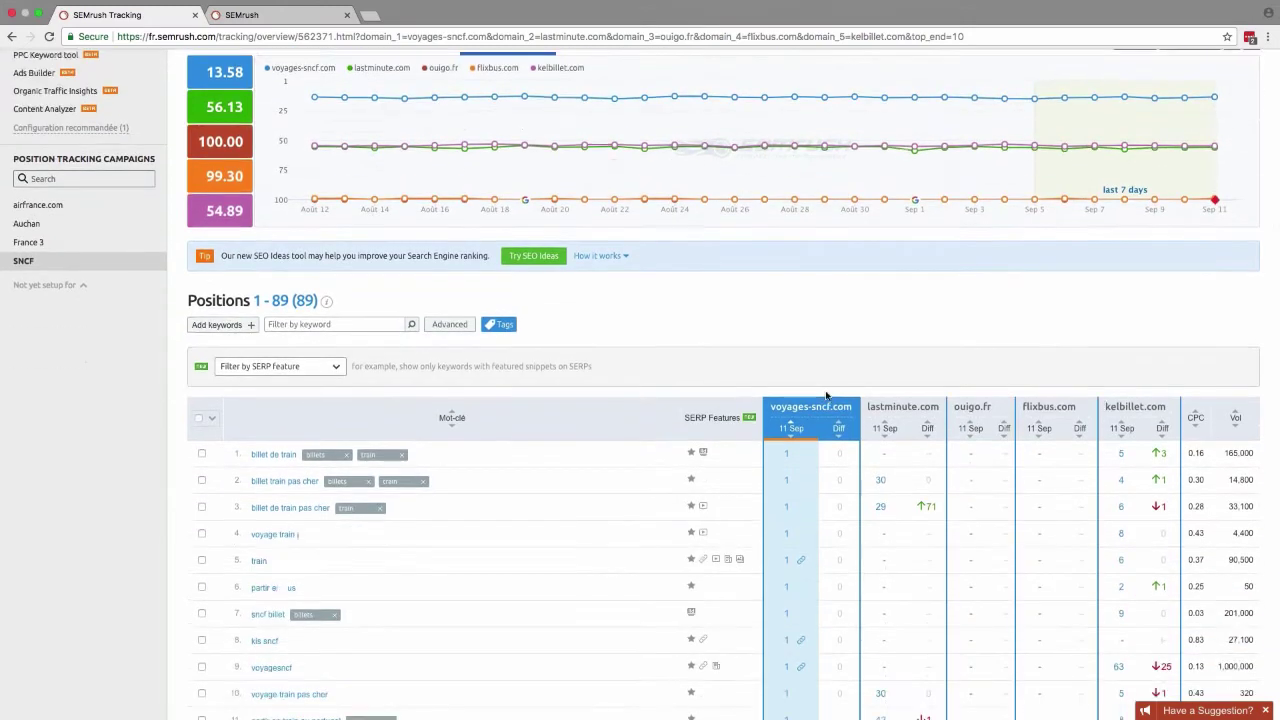
scroll(826, 396, down, 5)
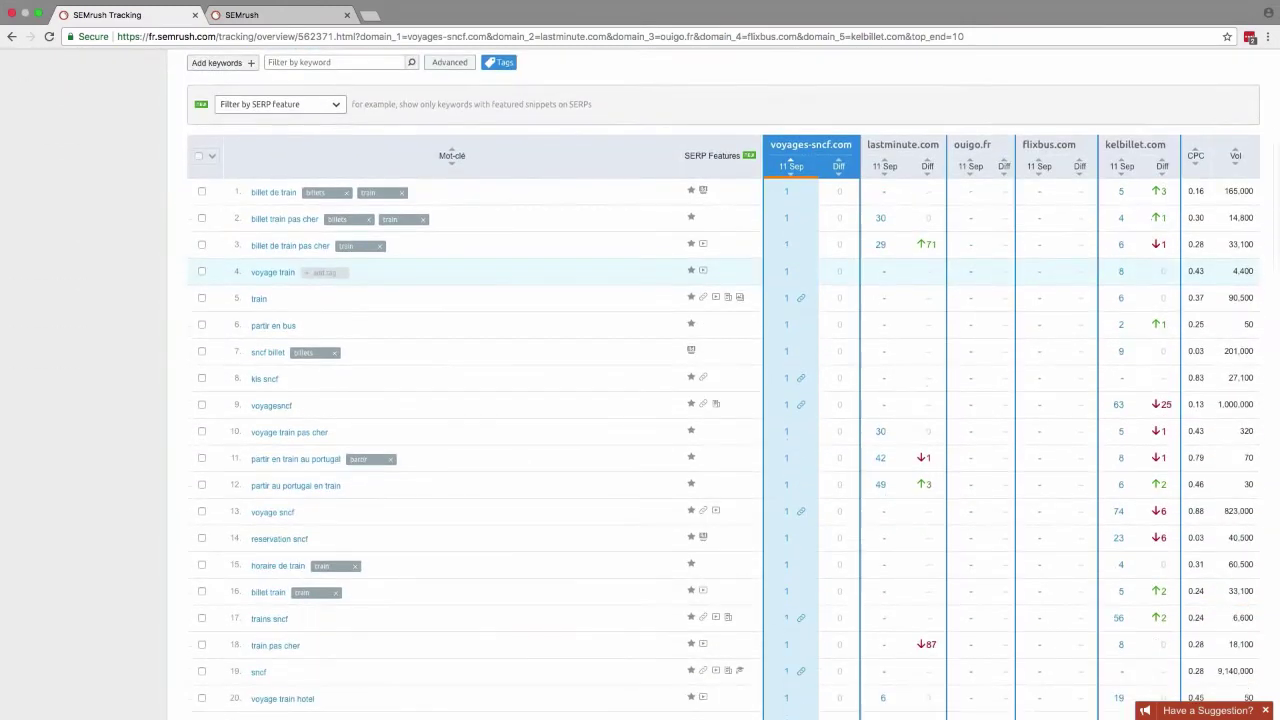
scroll(790, 271, down, 1)
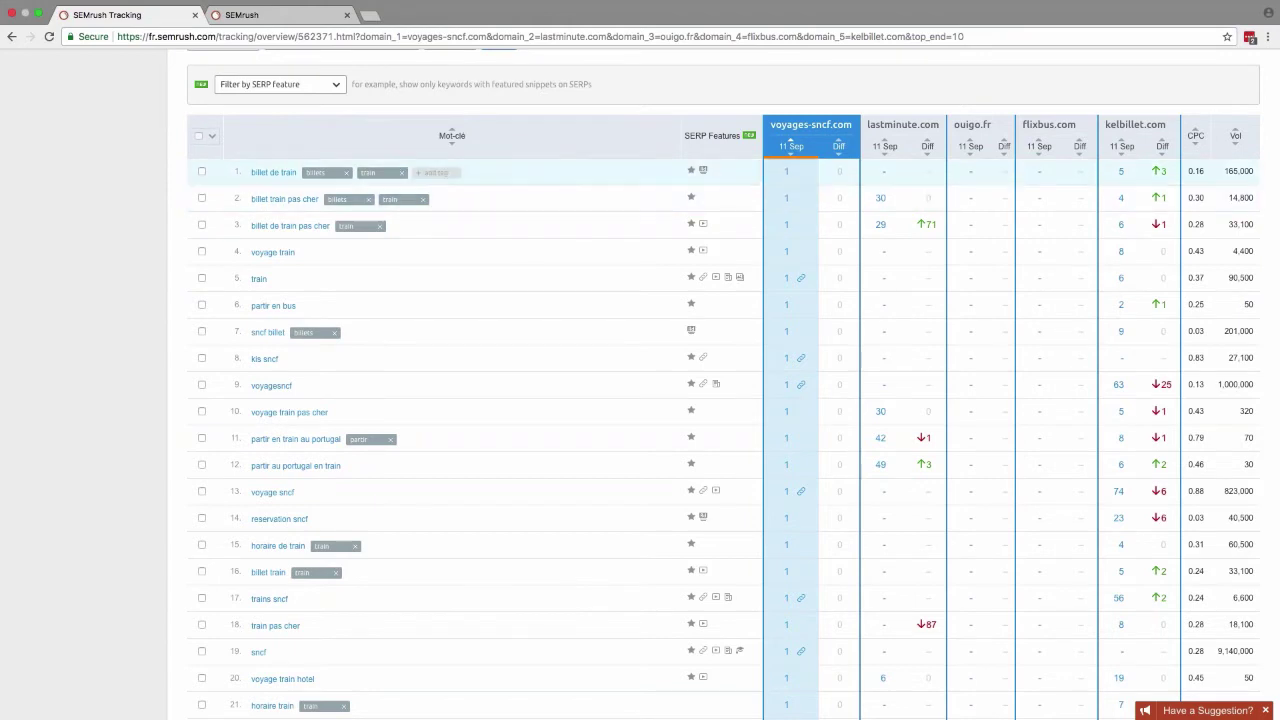
click(790, 175)
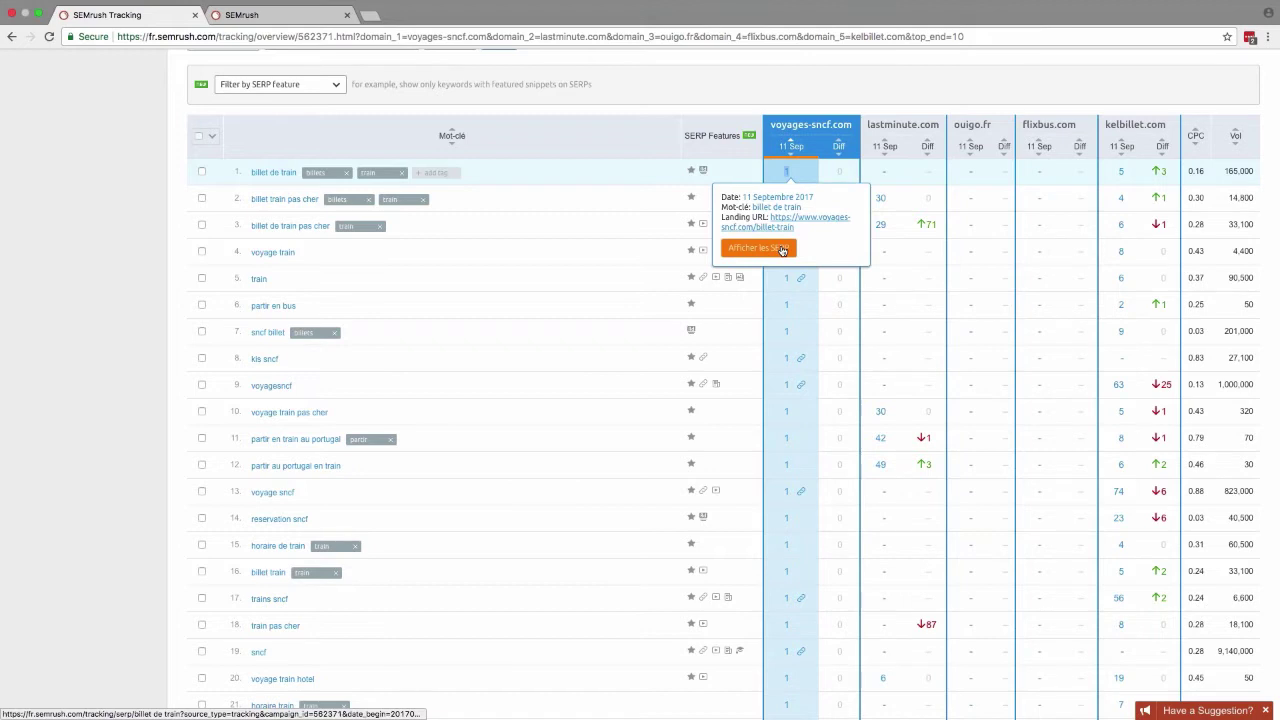
click(781, 249)
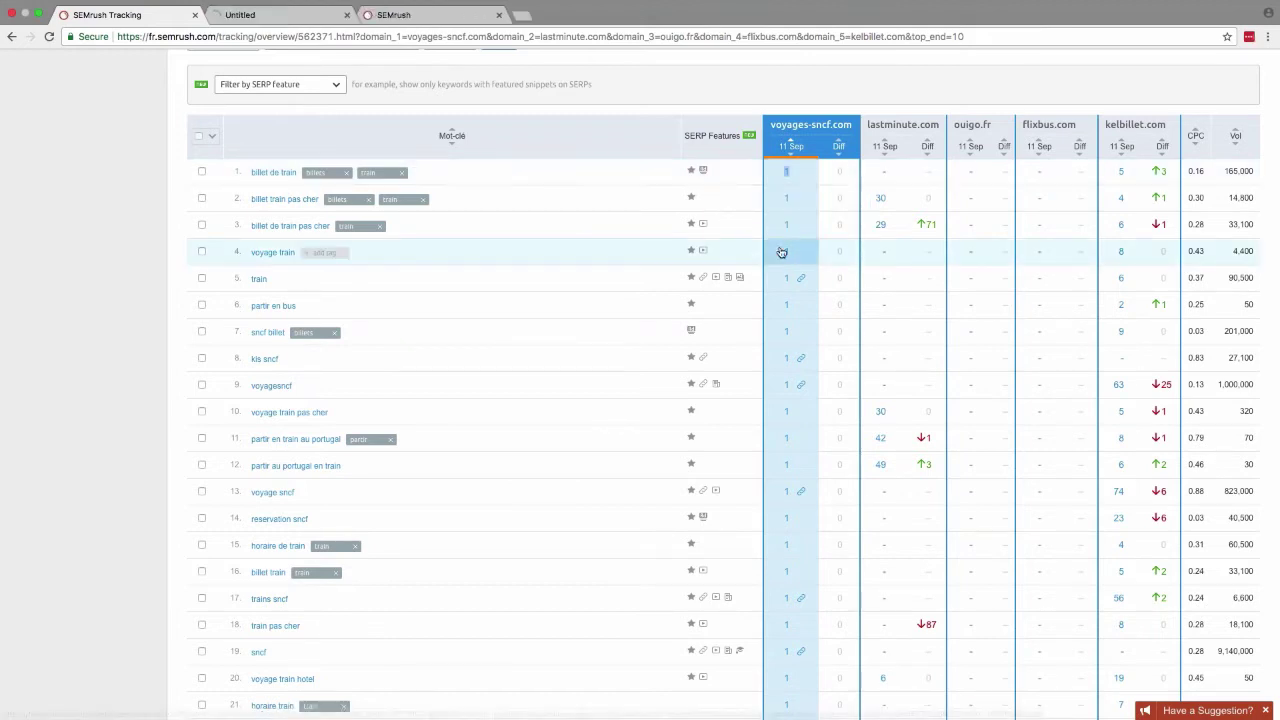
click(310, 20)
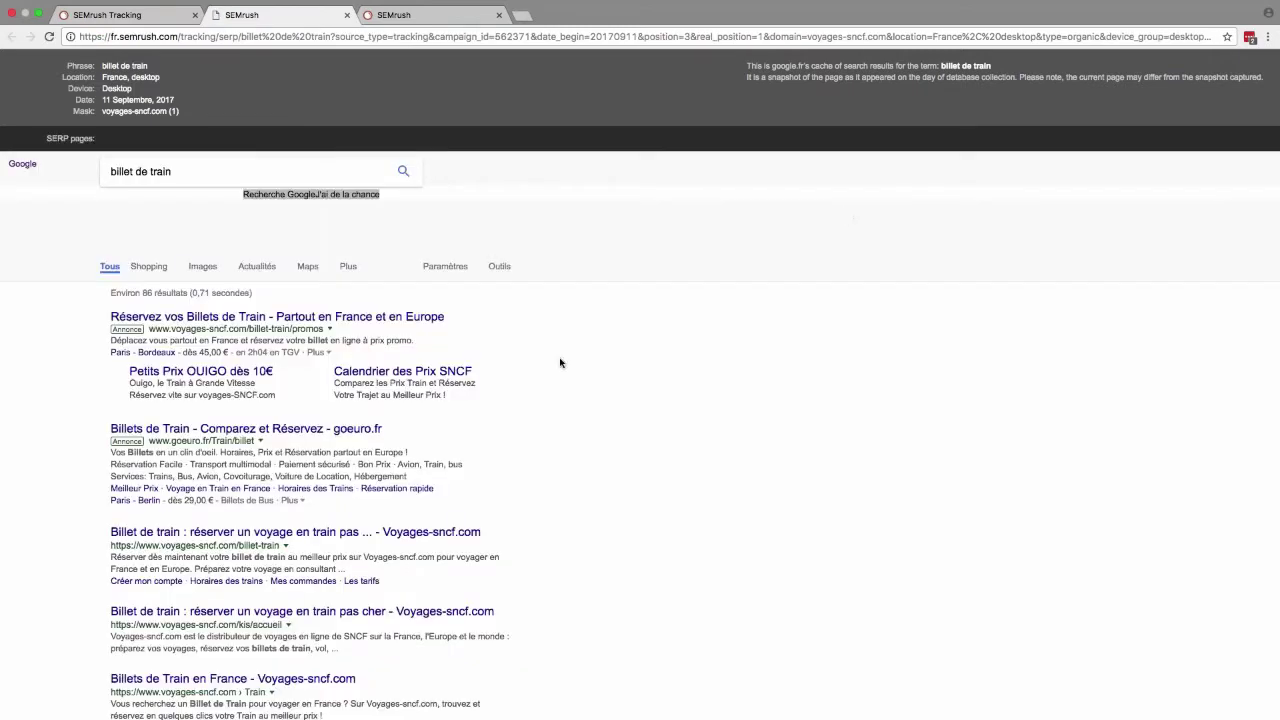
scroll(560, 362, down, 3)
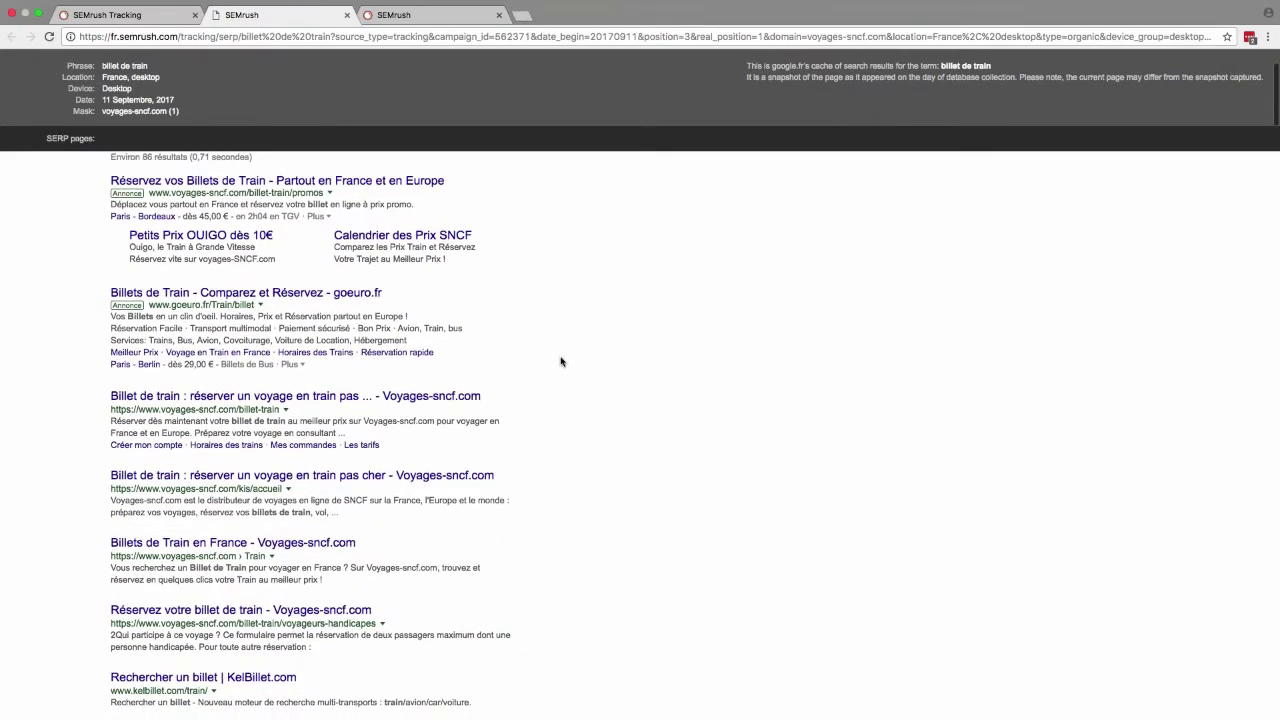
scroll(560, 362, down, 10)
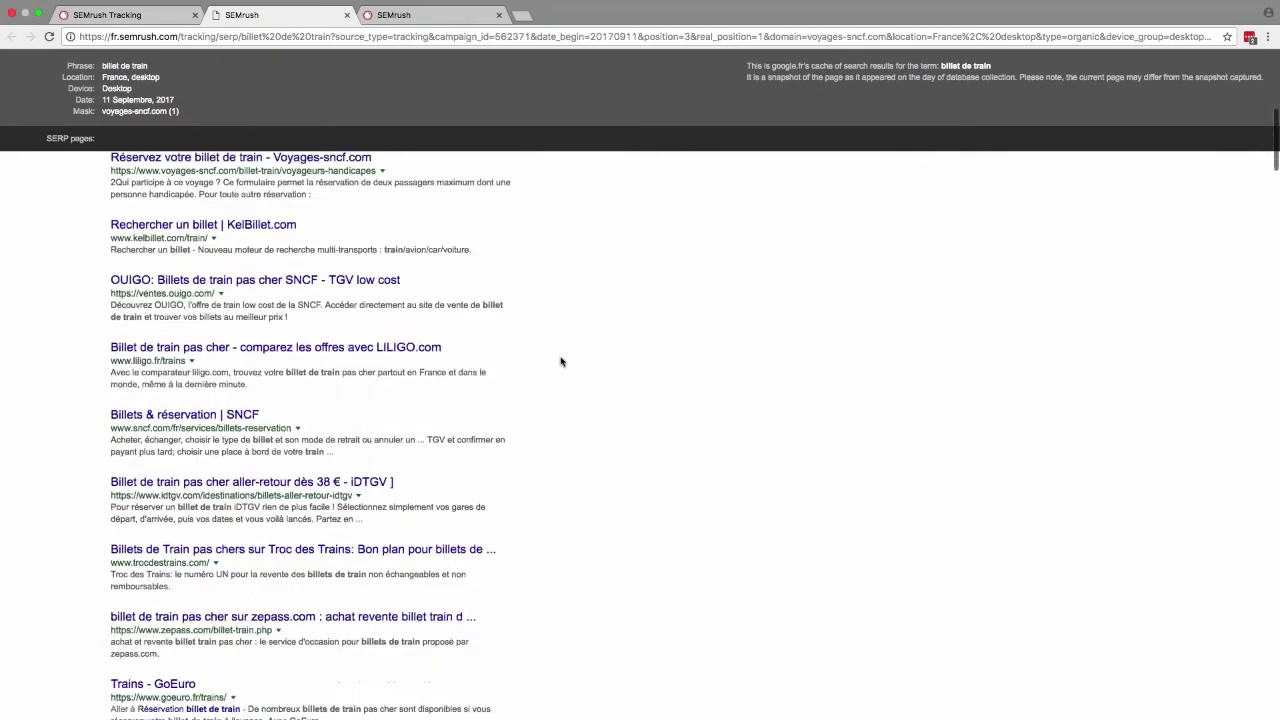
scroll(560, 362, down, 7)
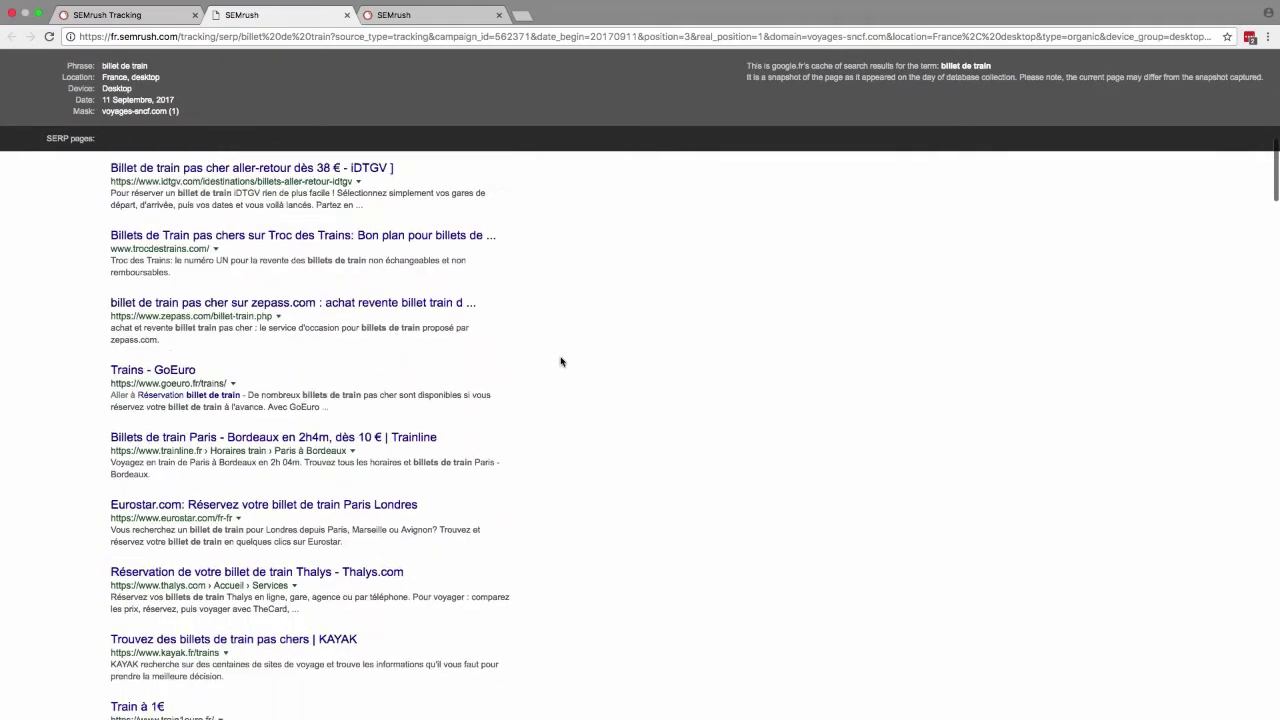
scroll(560, 362, down, 3)
scroll(560, 362, up, 20)
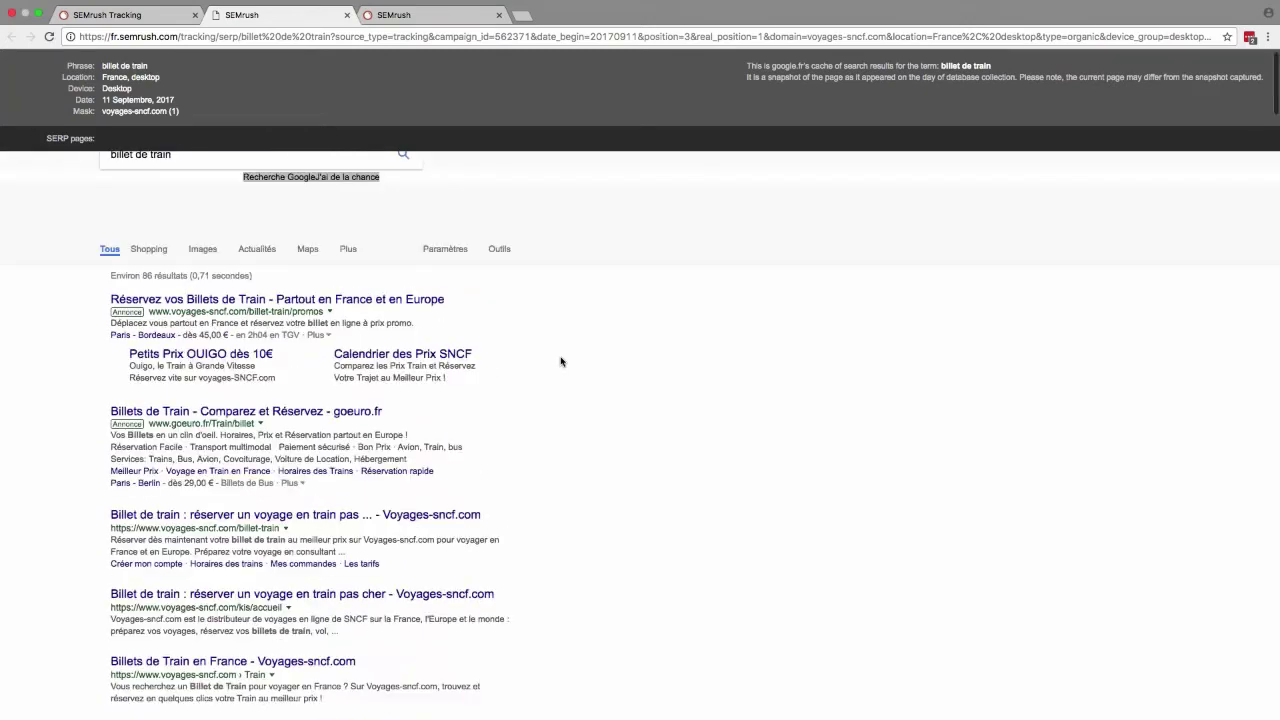
scroll(561, 362, up, 1)
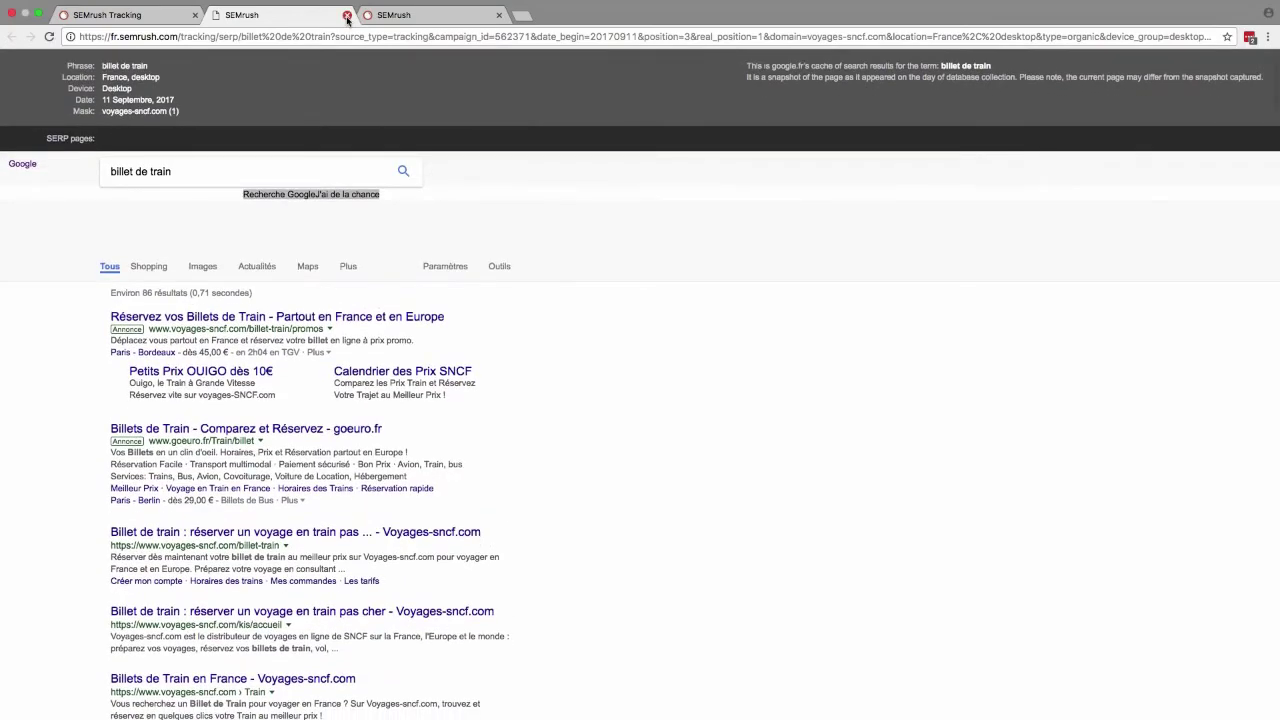
click(347, 17)
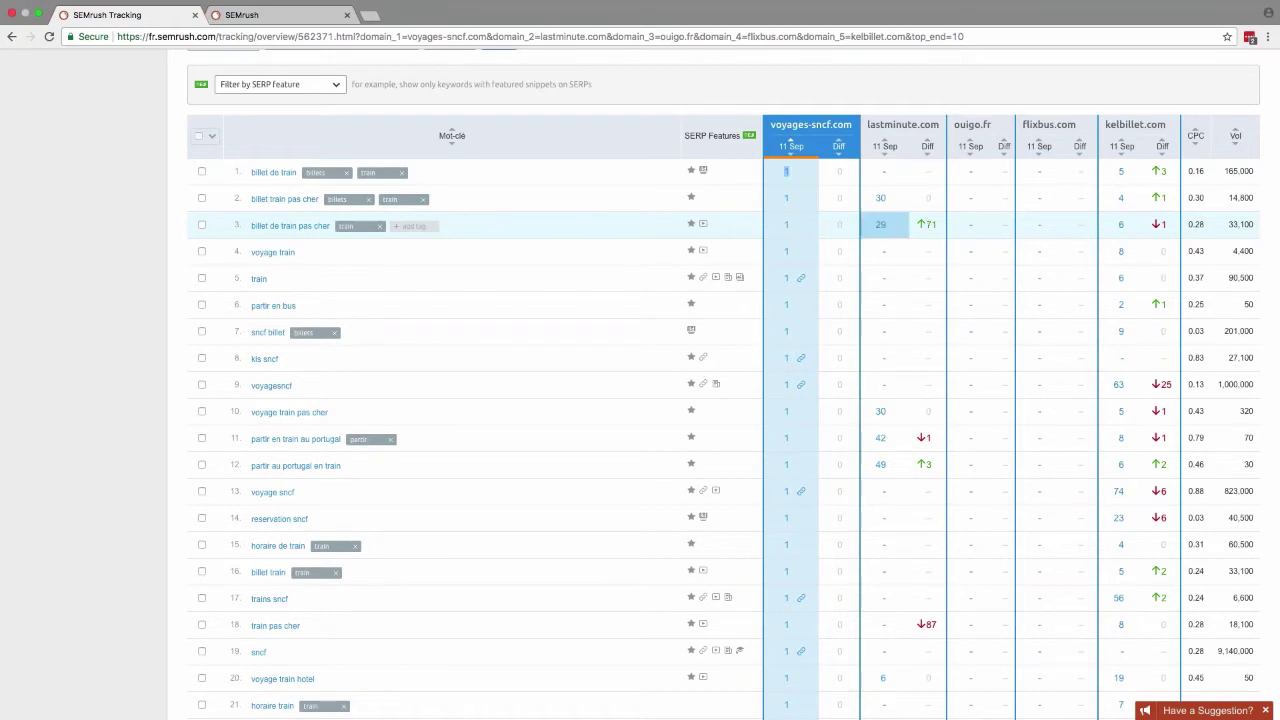
Step: Examine the positions, ranking changes and SERP features of the compared domains in the keyword table
scroll(944, 261, down, 3)
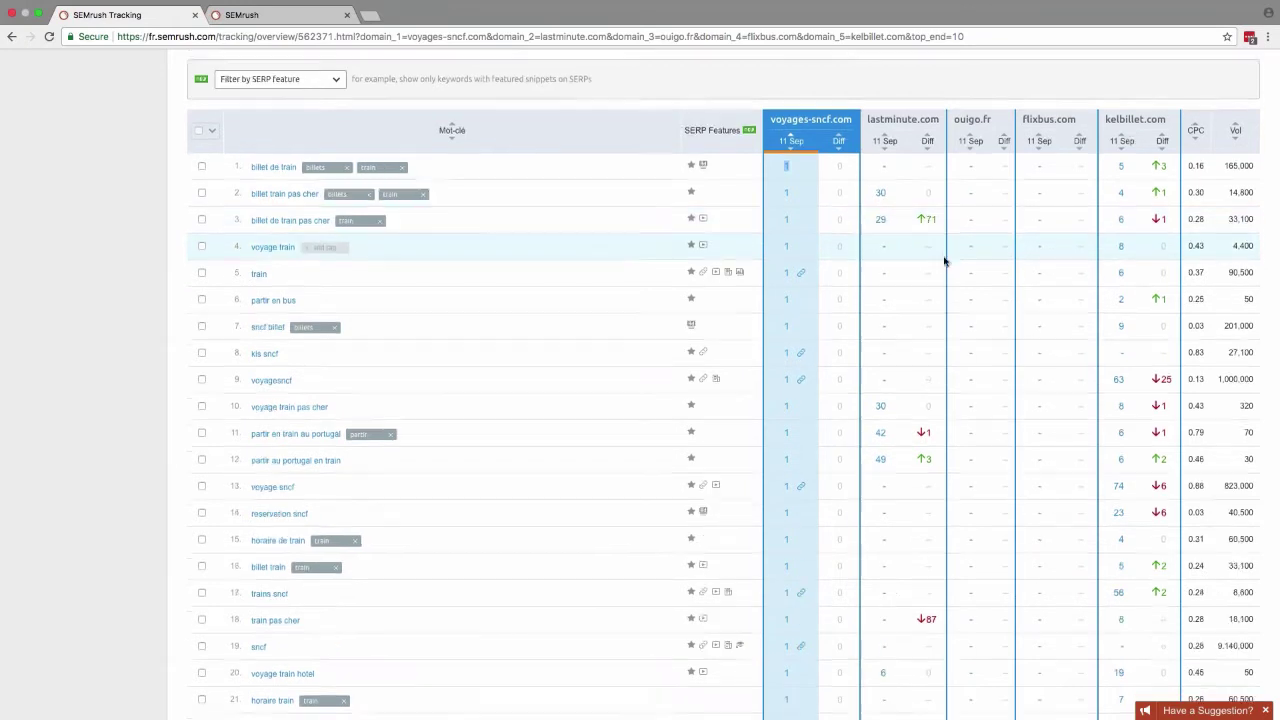
scroll(944, 261, down, 1)
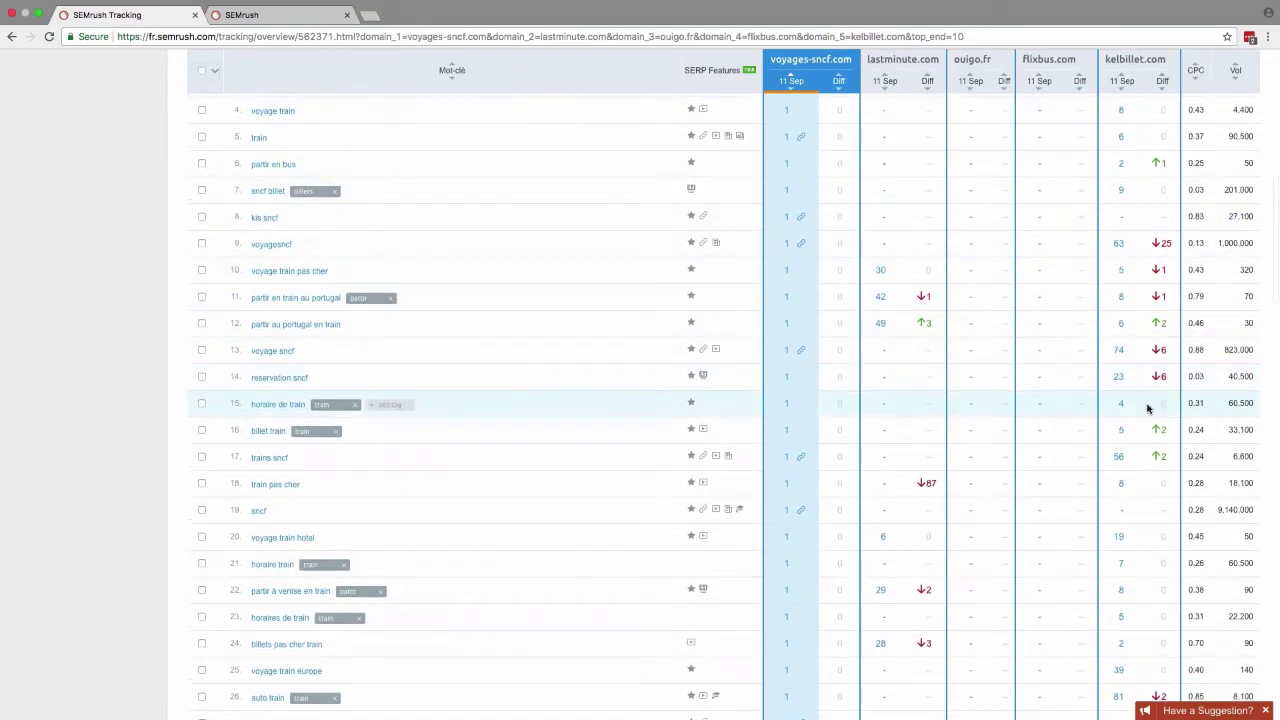
scroll(1150, 400, down, 2)
scroll(1148, 407, up, 10)
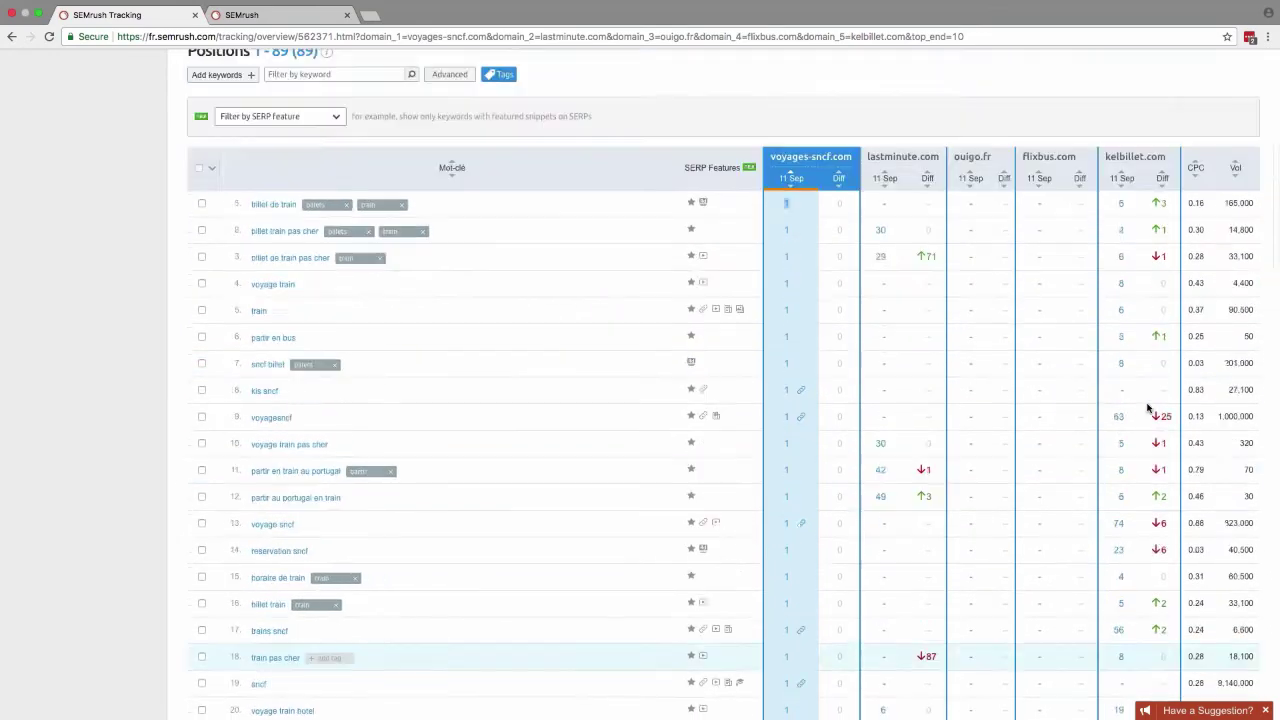
scroll(1148, 407, down, 5)
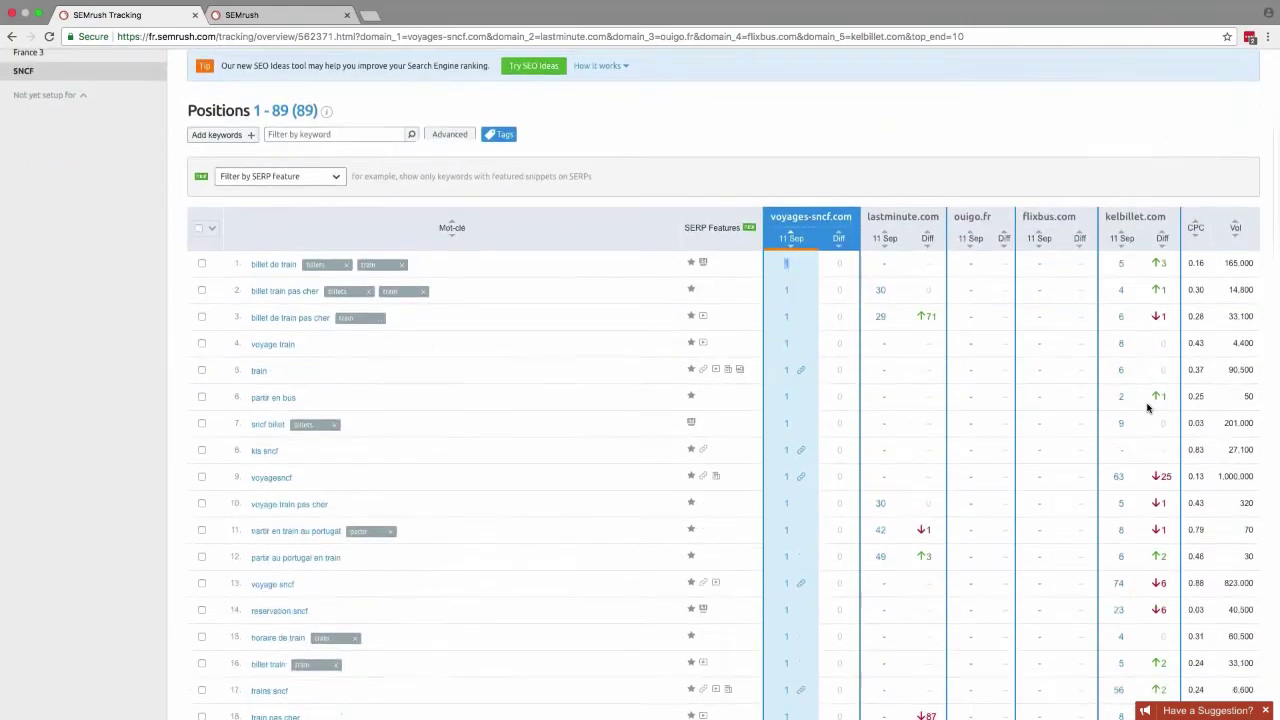
scroll(1148, 407, down, 1)
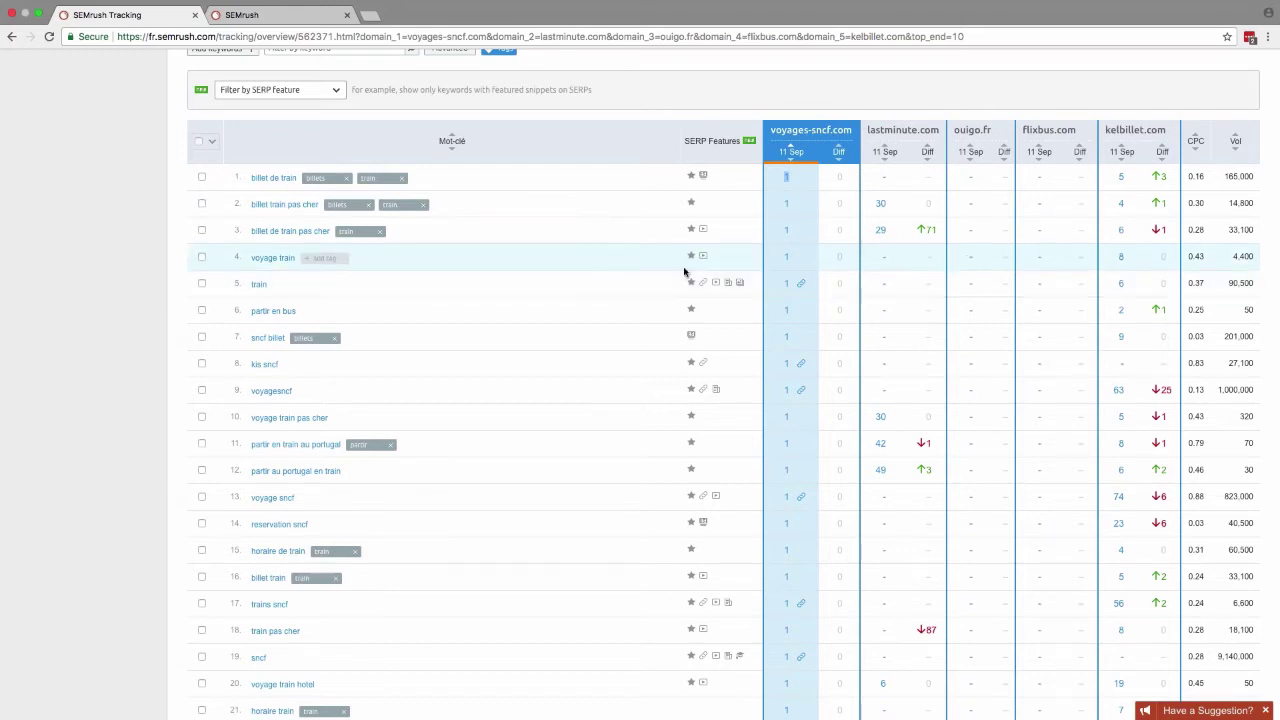
Step: Open the cached search results page for the keyword "train", check the voyages-sncf.com result with site links and close it
scroll(686, 270, down, 2)
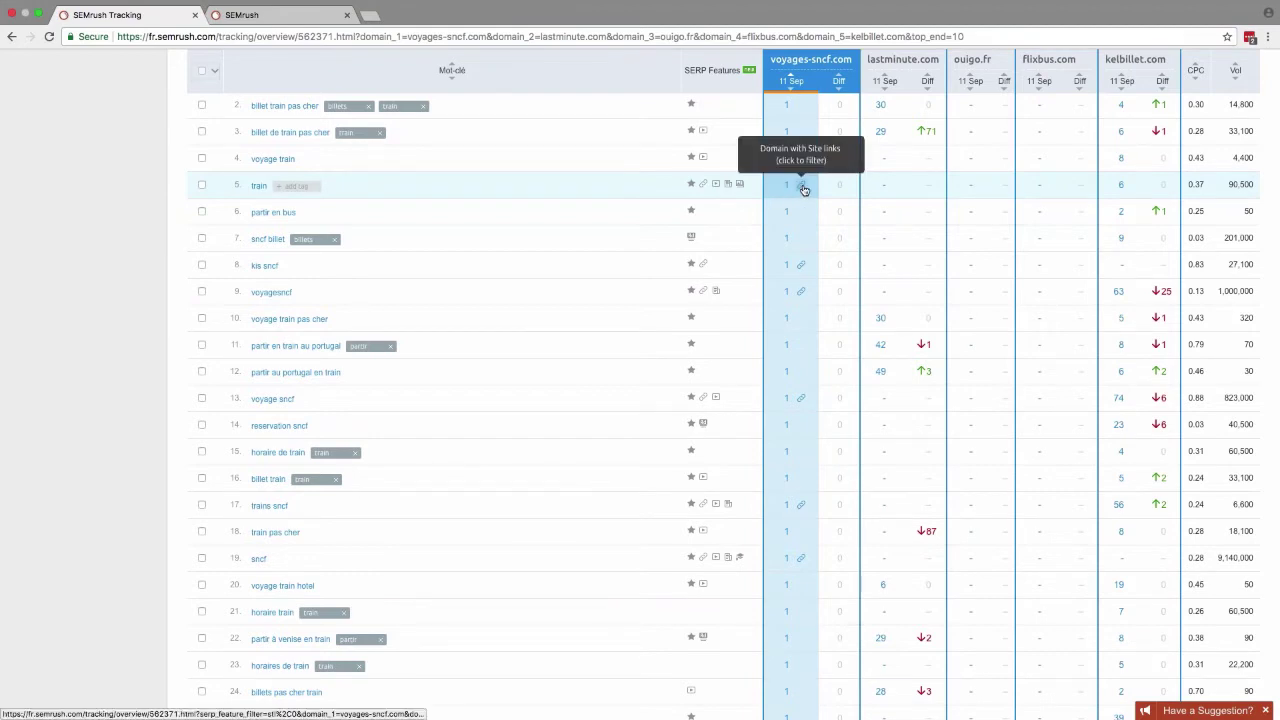
click(791, 189)
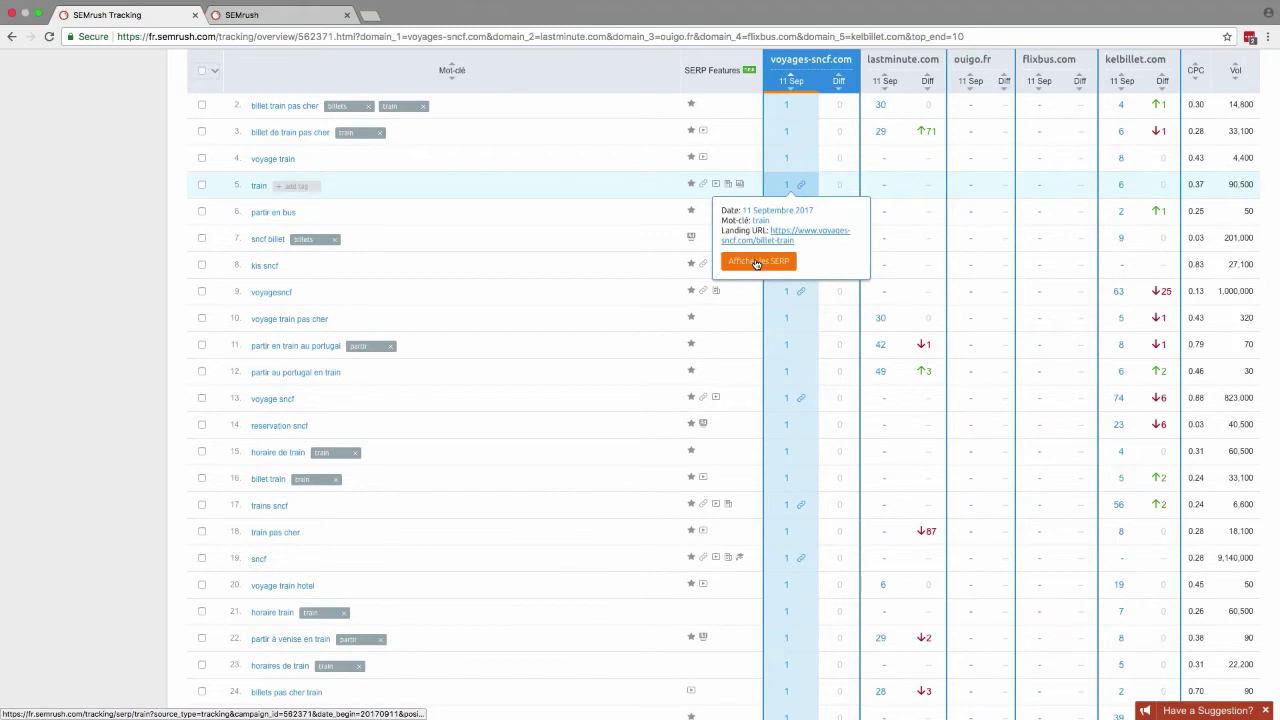
click(757, 263)
click(300, 16)
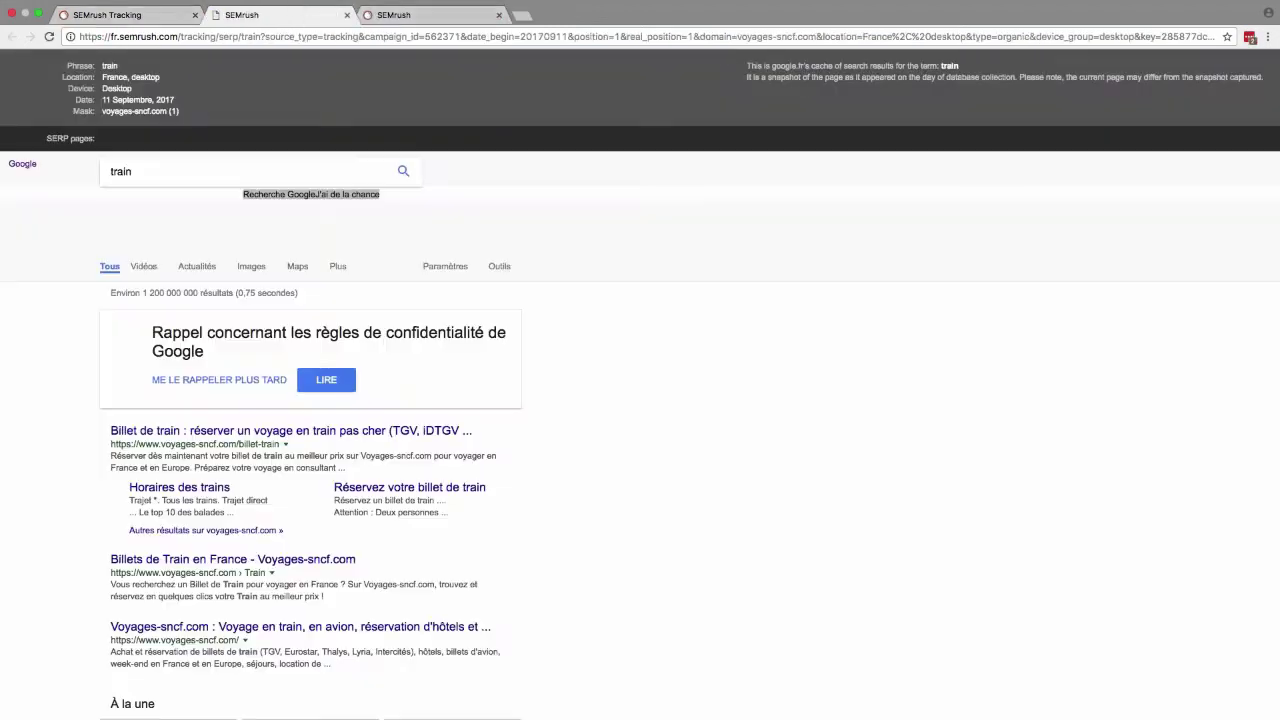
scroll(640, 322, down, 3)
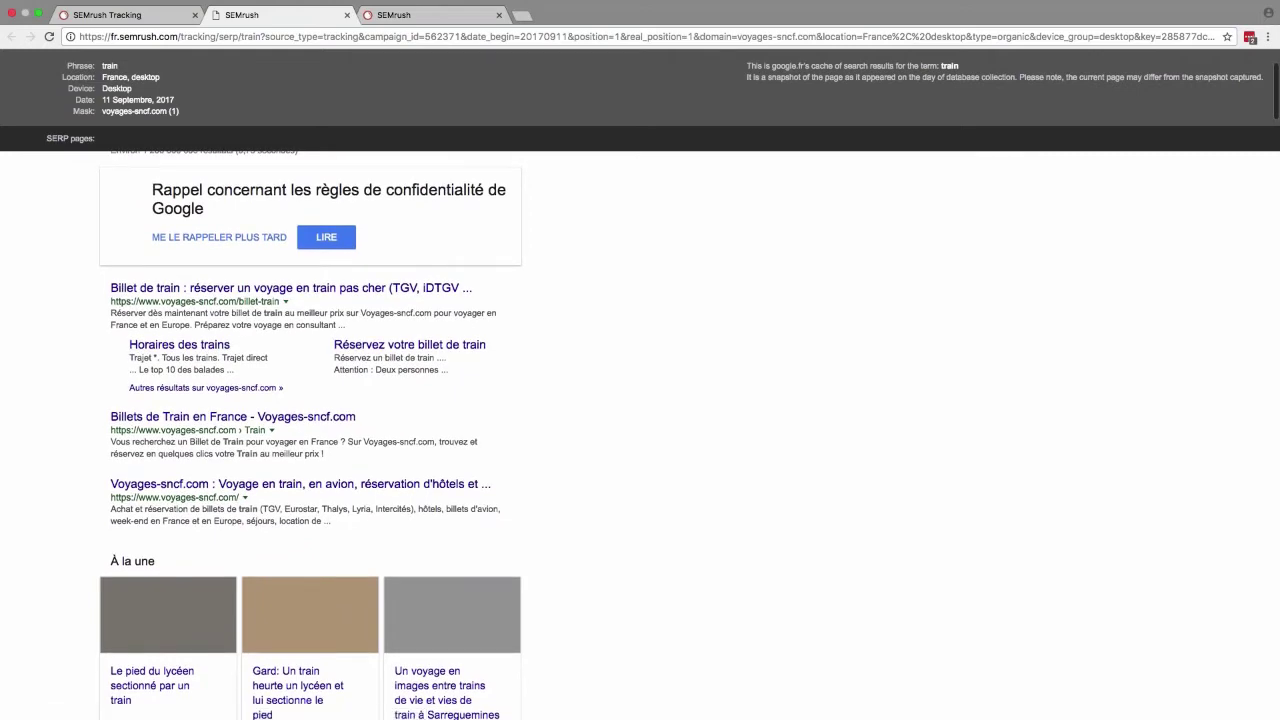
click(346, 15)
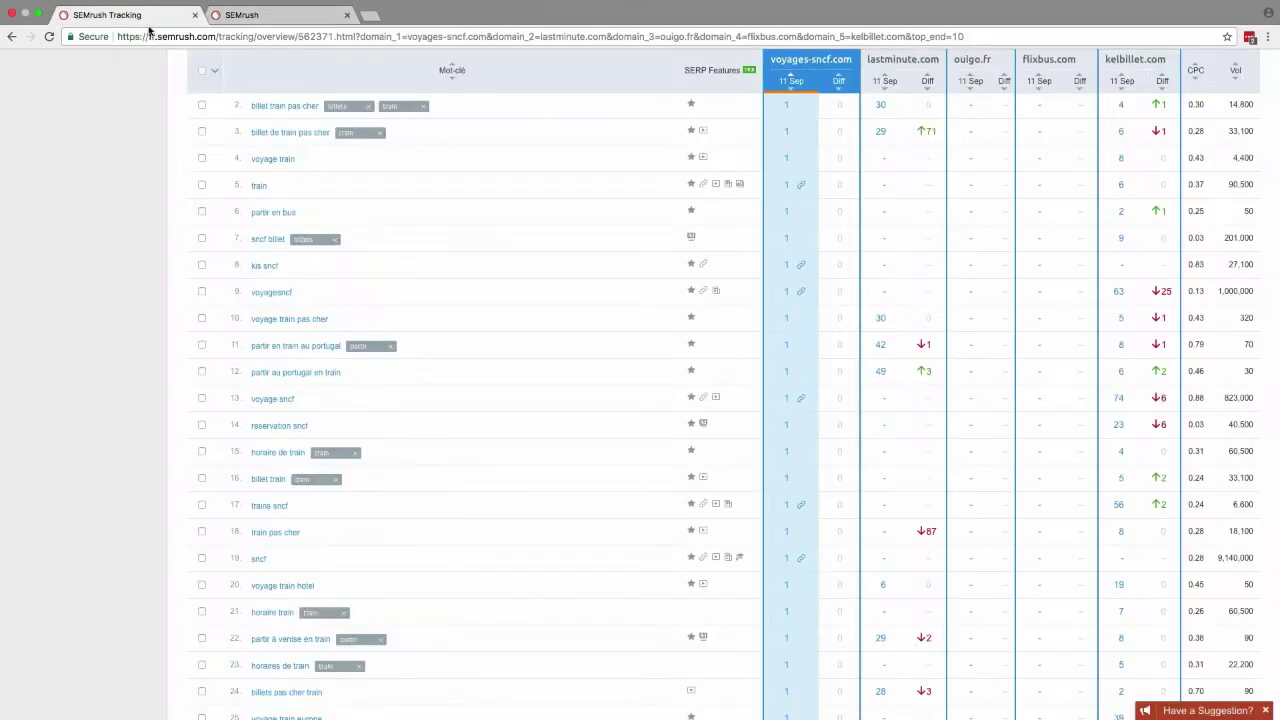
Step: Filter the keyword table to the keywords tagged "billets" and review their positions
scroll(741, 288, up, 2)
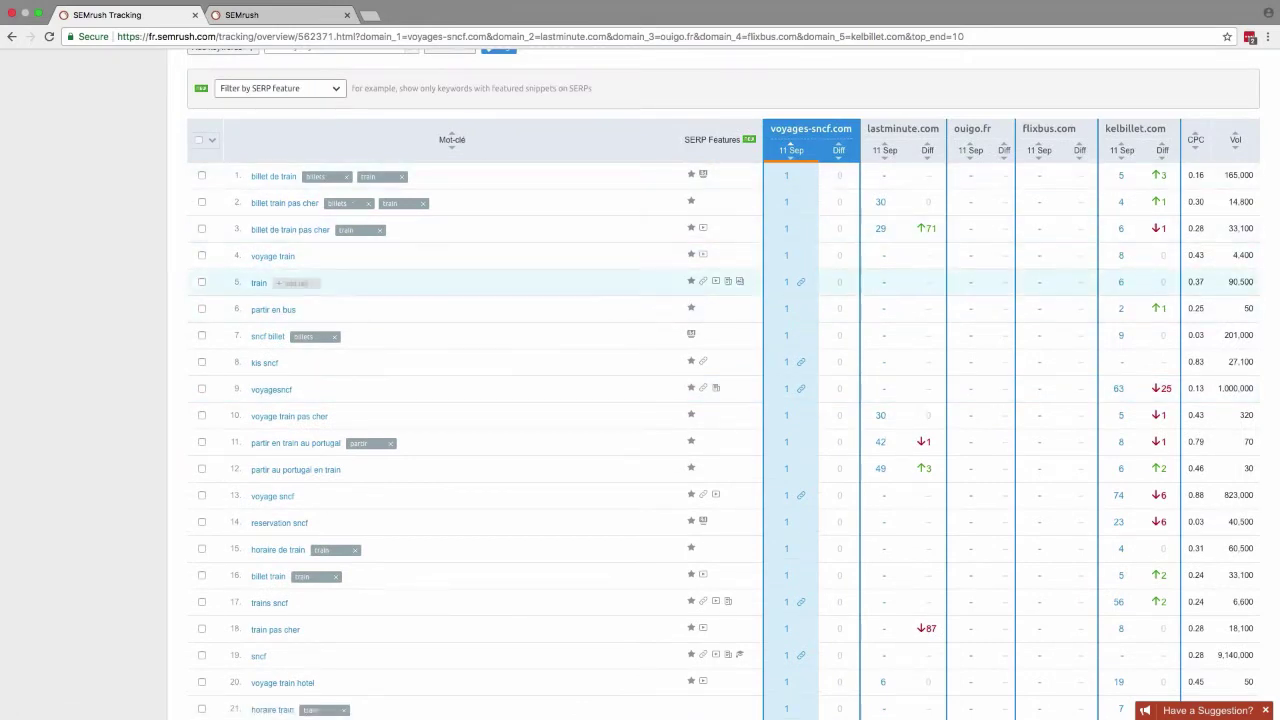
scroll(502, 394, down, 1)
scroll(502, 394, up, 2)
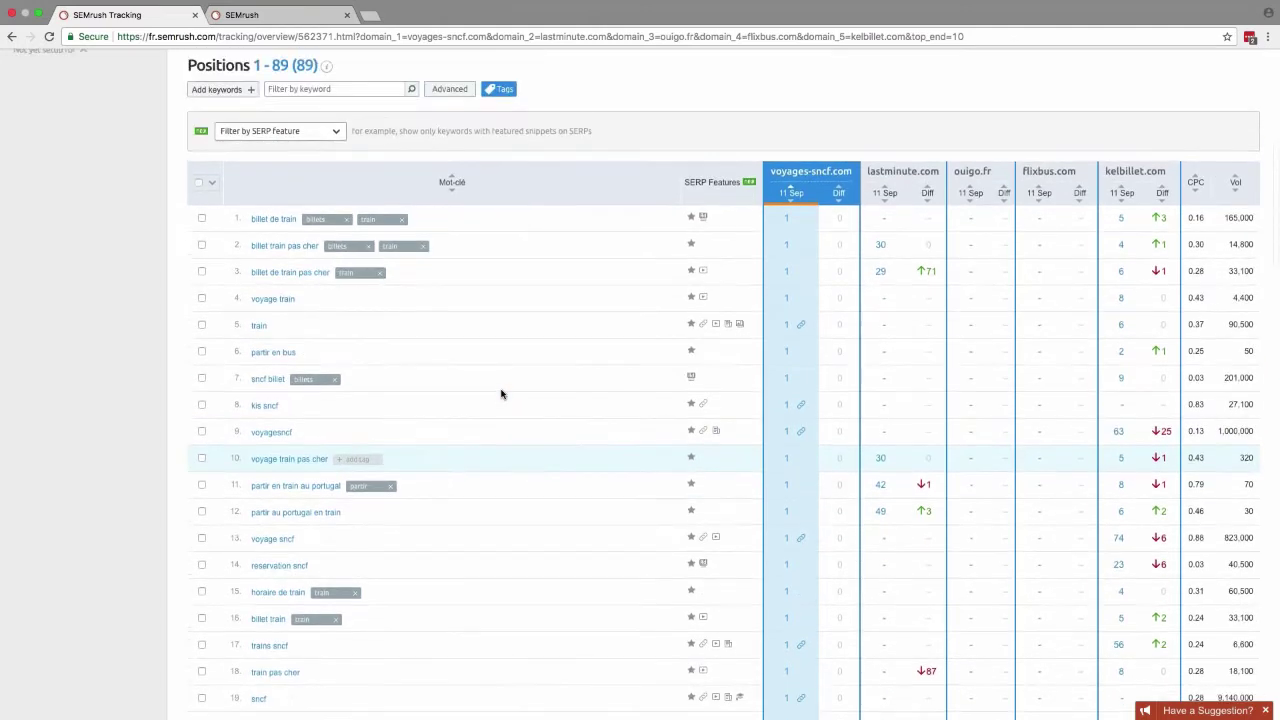
click(313, 223)
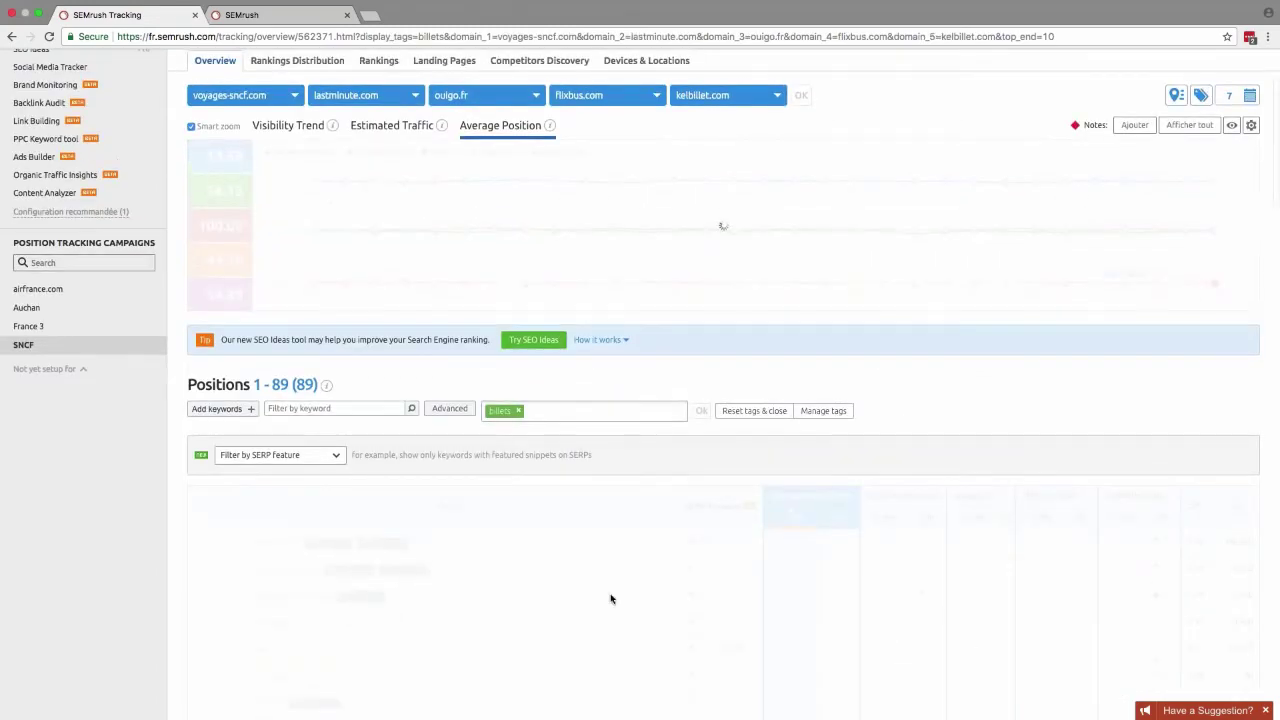
scroll(611, 599, down, 2)
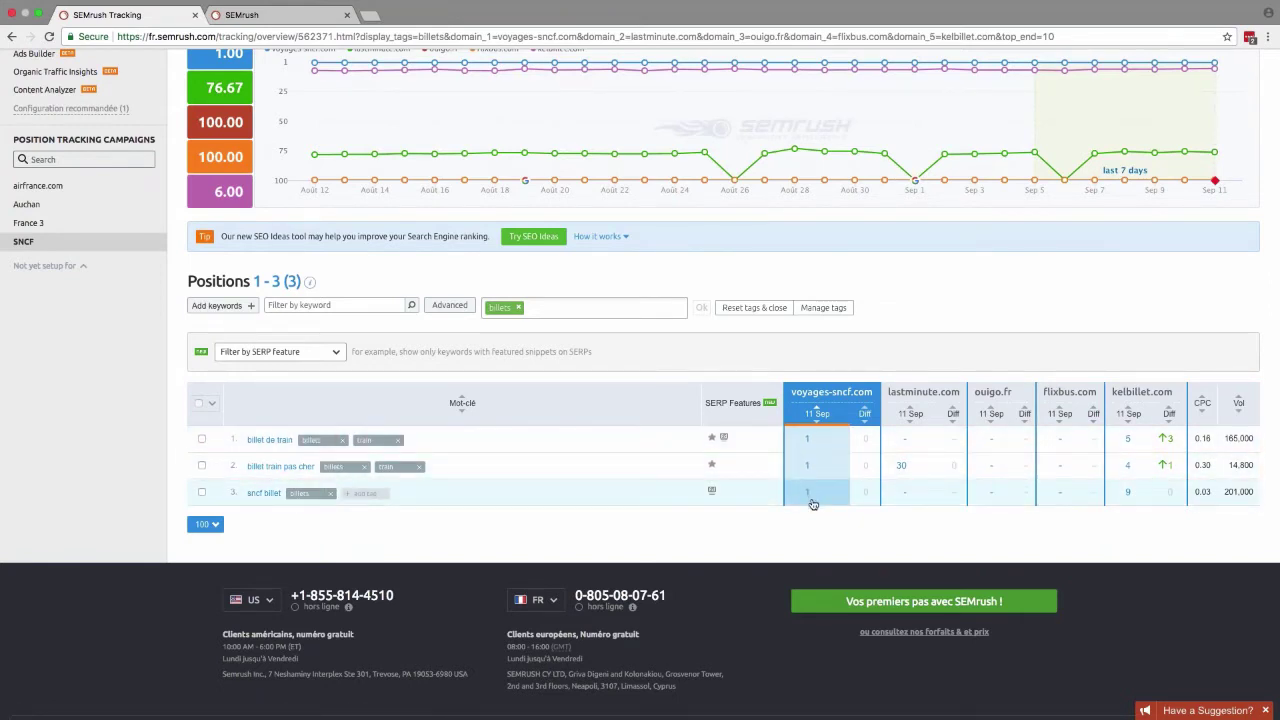
Step: Filter the keywords by the "train" tag and restrict them to those with the Video SERP feature
click(366, 441)
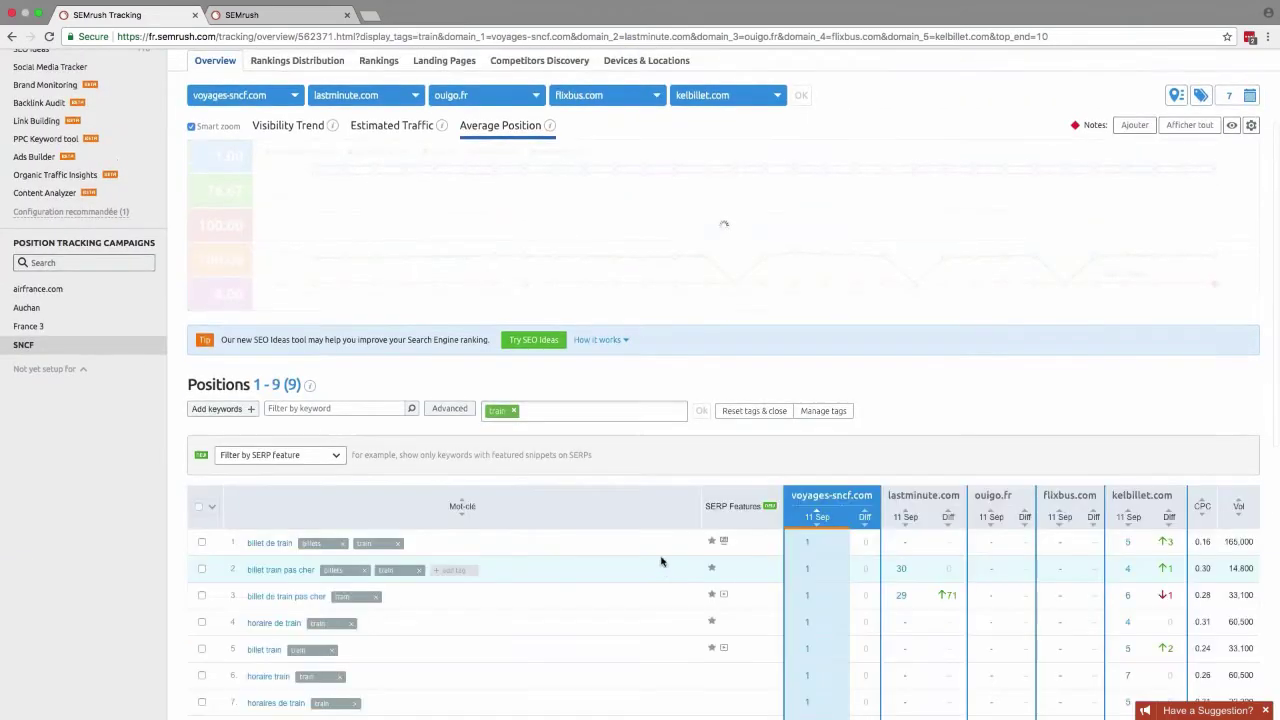
scroll(711, 566, down, 5)
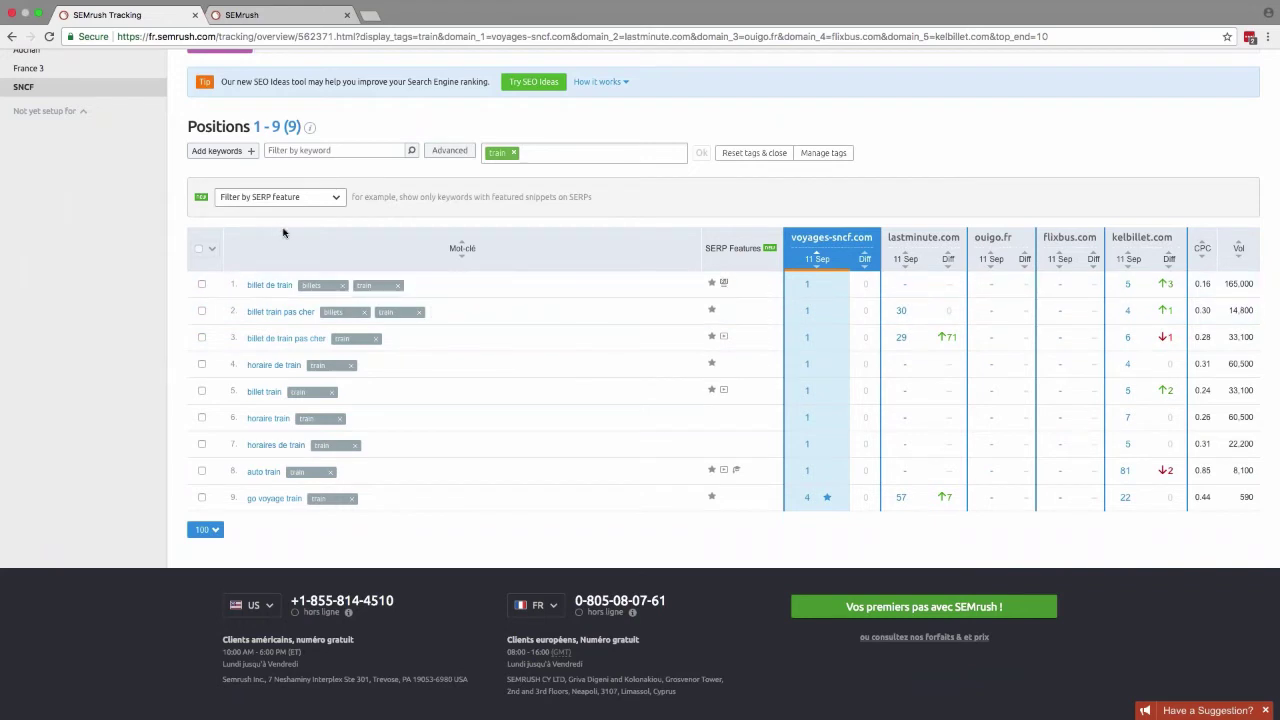
click(338, 200)
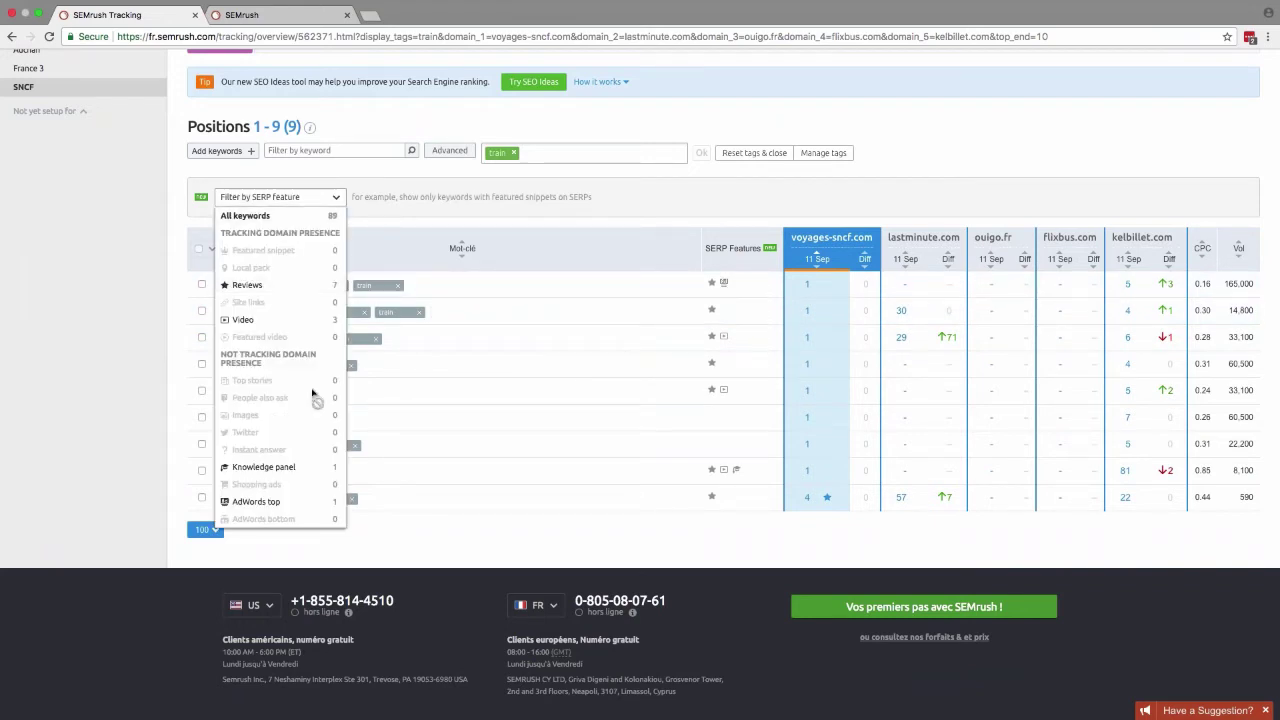
click(244, 320)
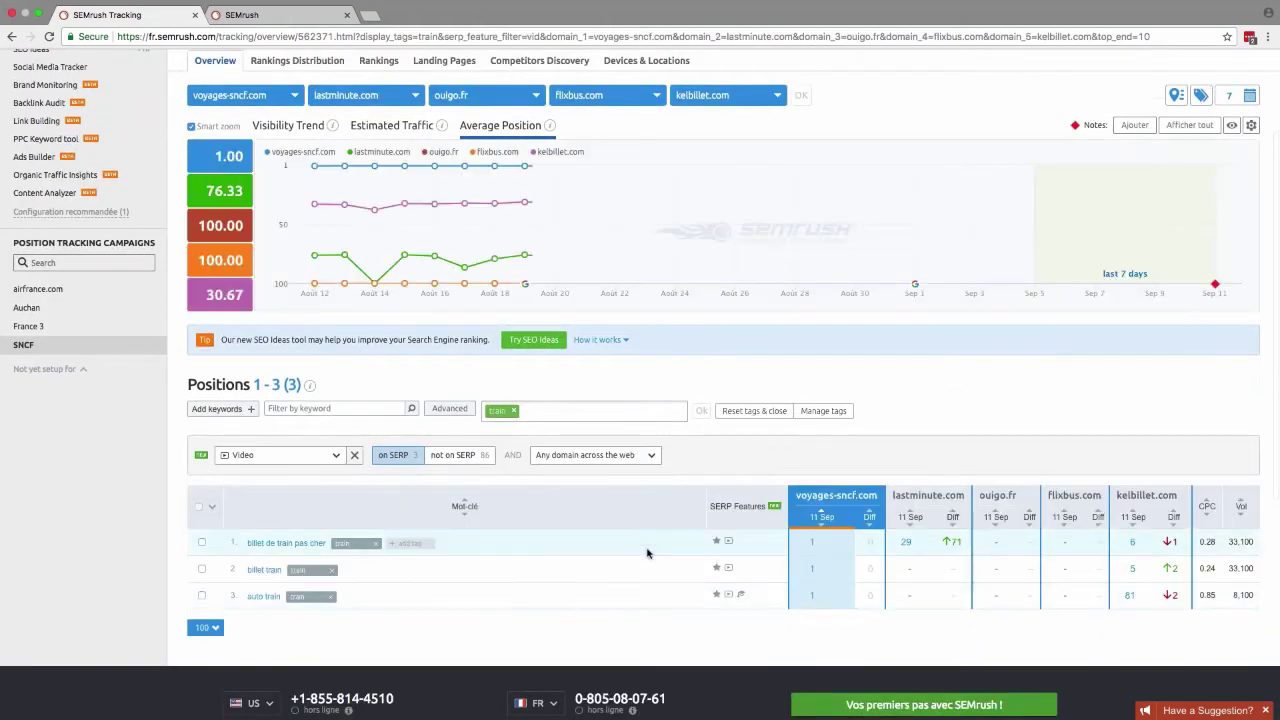
scroll(646, 553, down, 3)
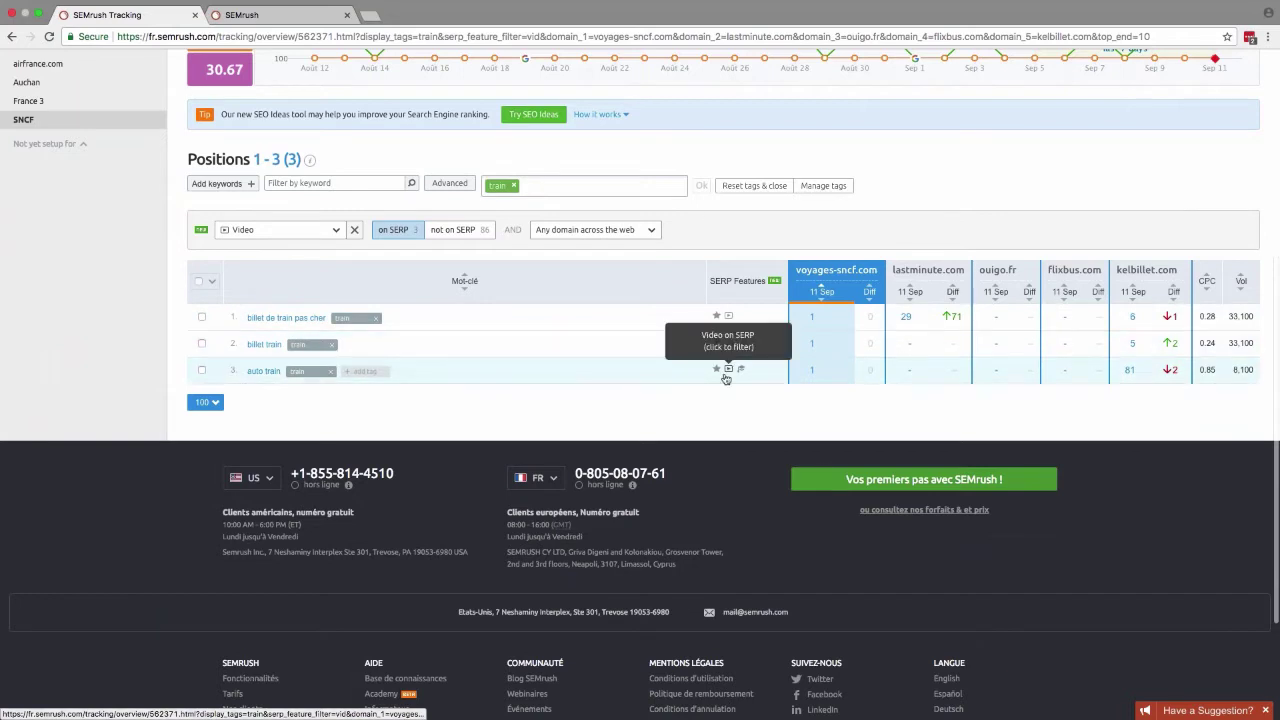
Step: Narrow the video-filtered keywords to those where voyages-sncf.com ranks in the feature, and repeat the check for flixbus.com
click(652, 232)
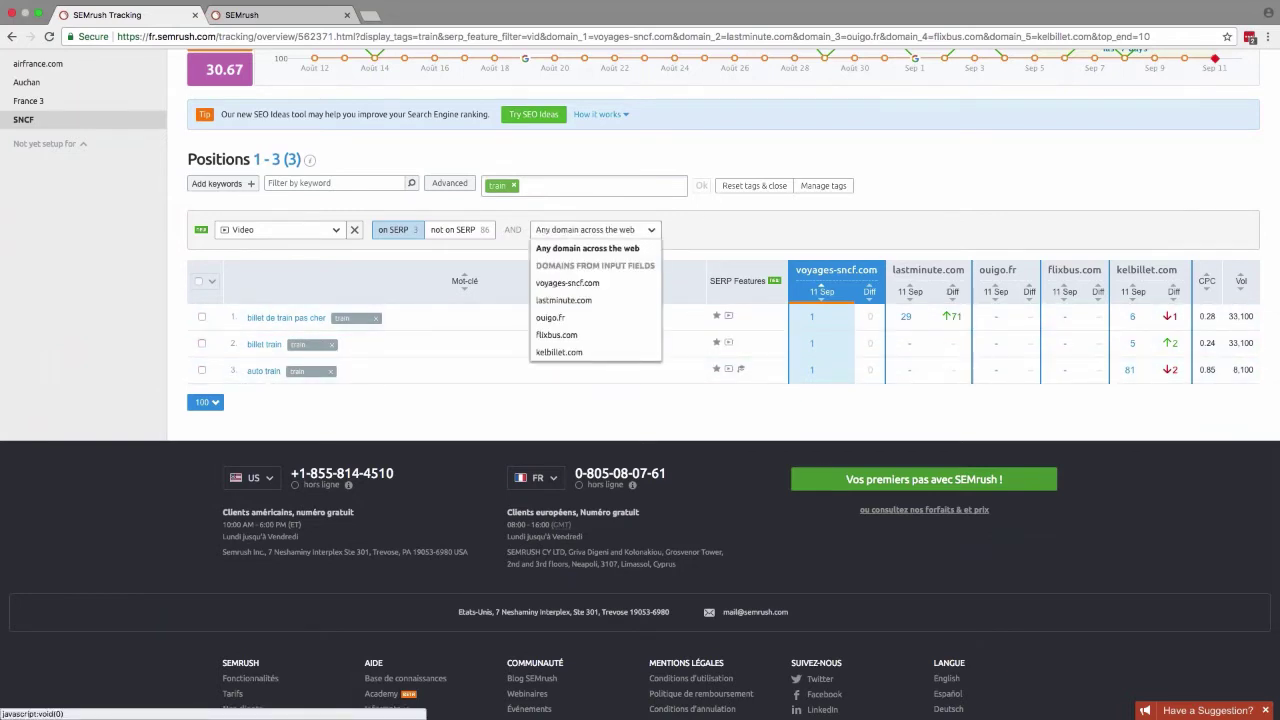
click(605, 286)
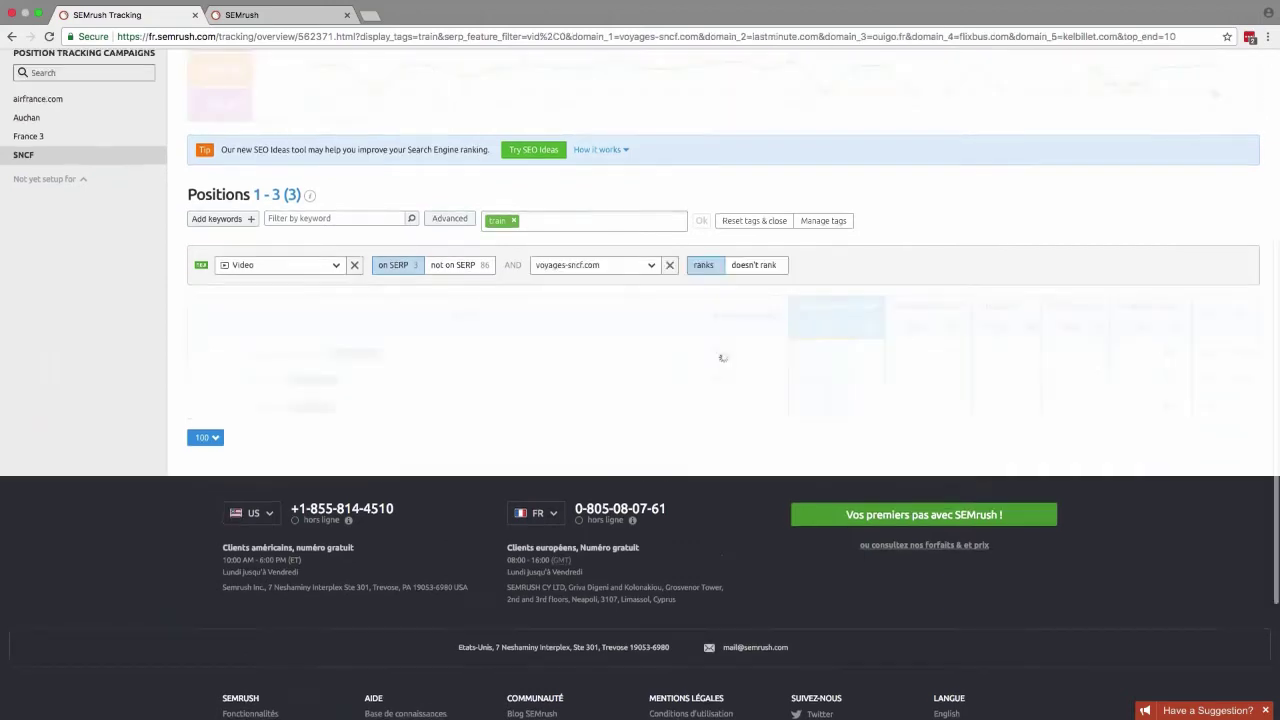
scroll(671, 370, down, 3)
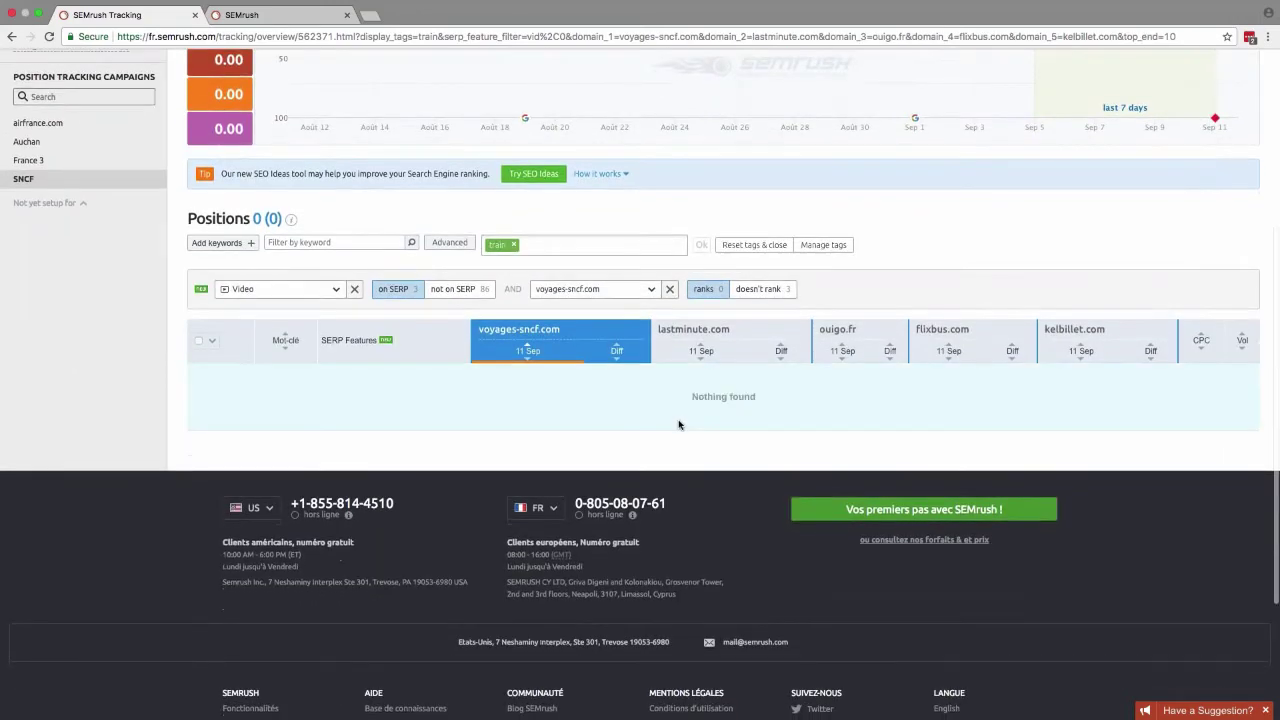
click(653, 289)
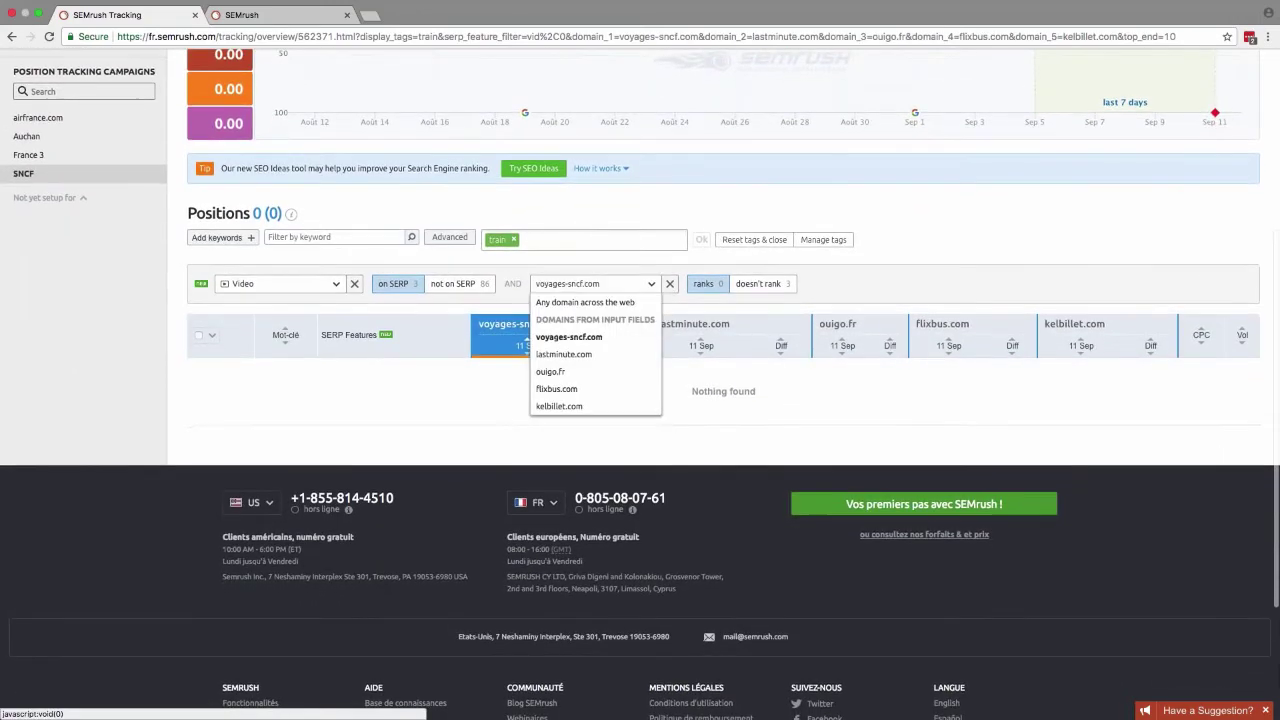
click(573, 391)
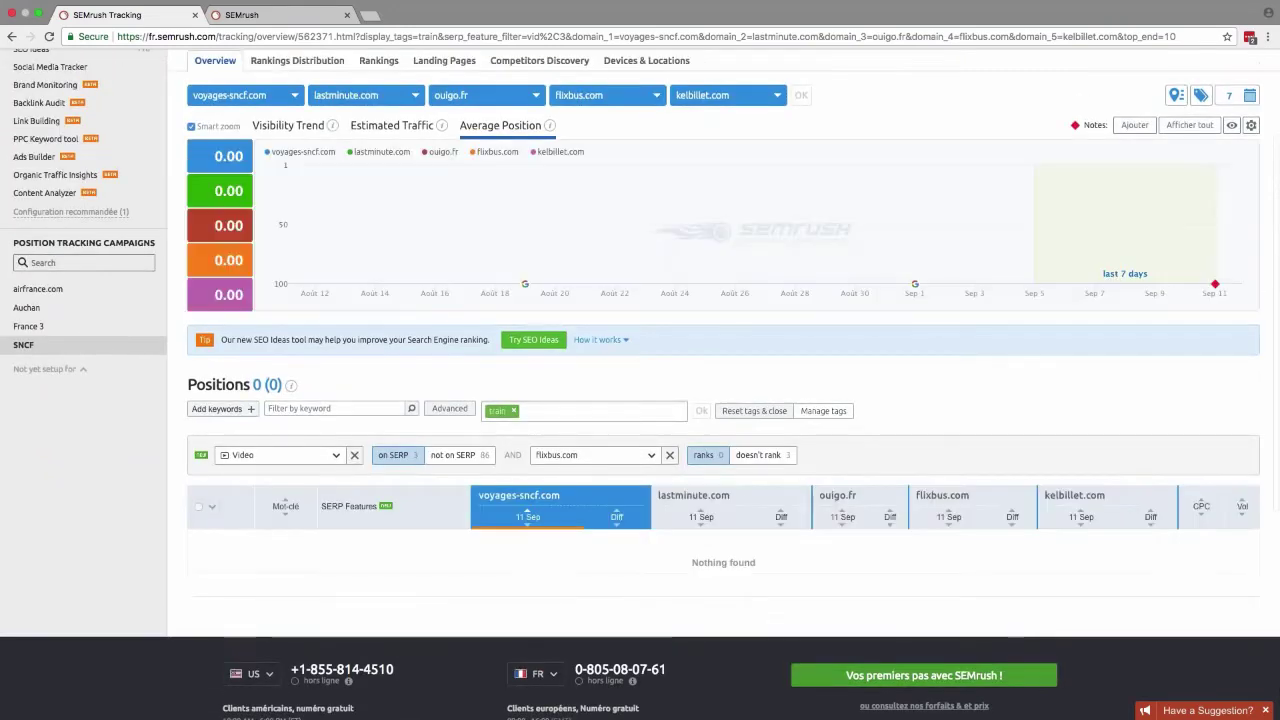
scroll(724, 490, down, 2)
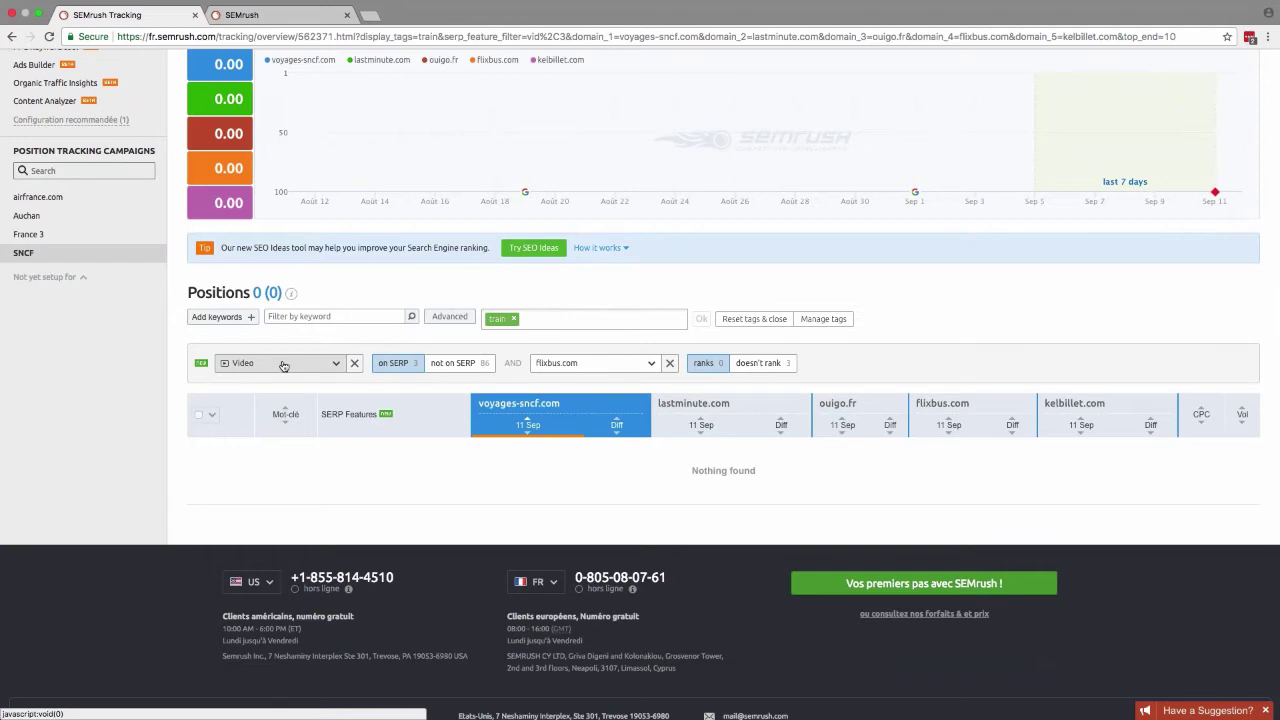
Step: Switch the Video filter to keywords whose search results contain no video
click(458, 364)
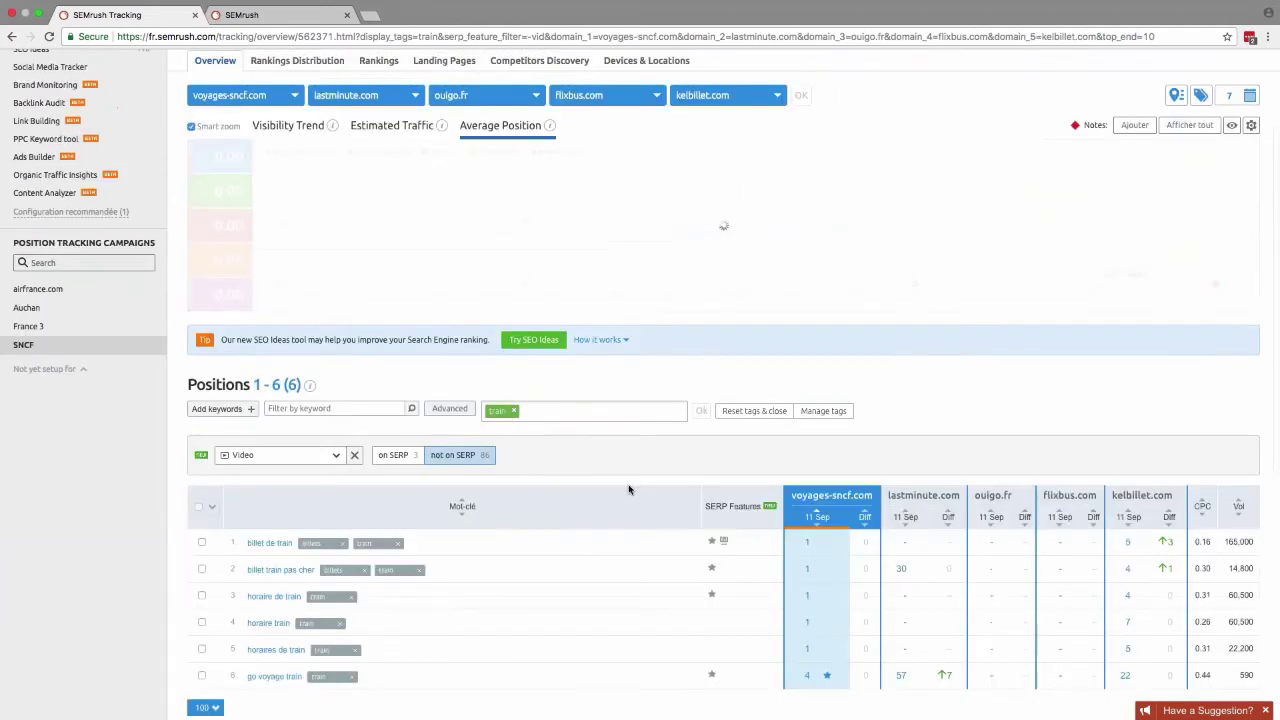
scroll(629, 486, down, 3)
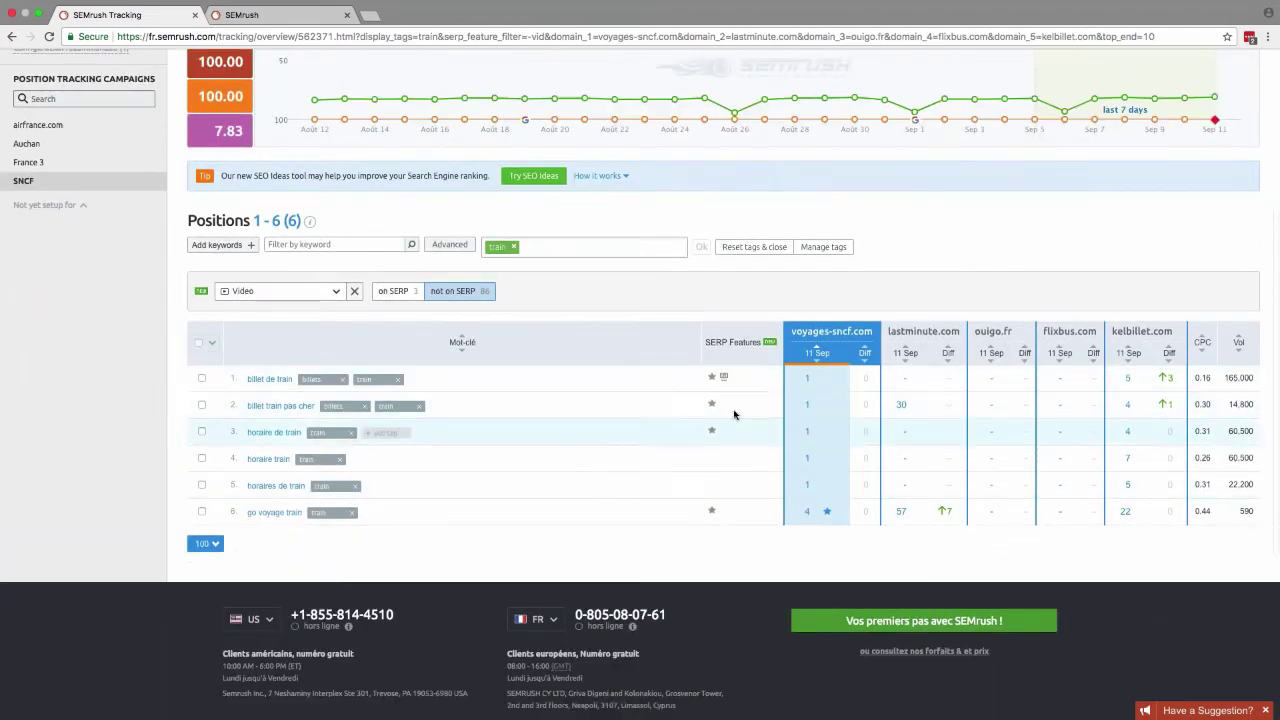
scroll(743, 351, up, 2)
scroll(640, 400, up, 2)
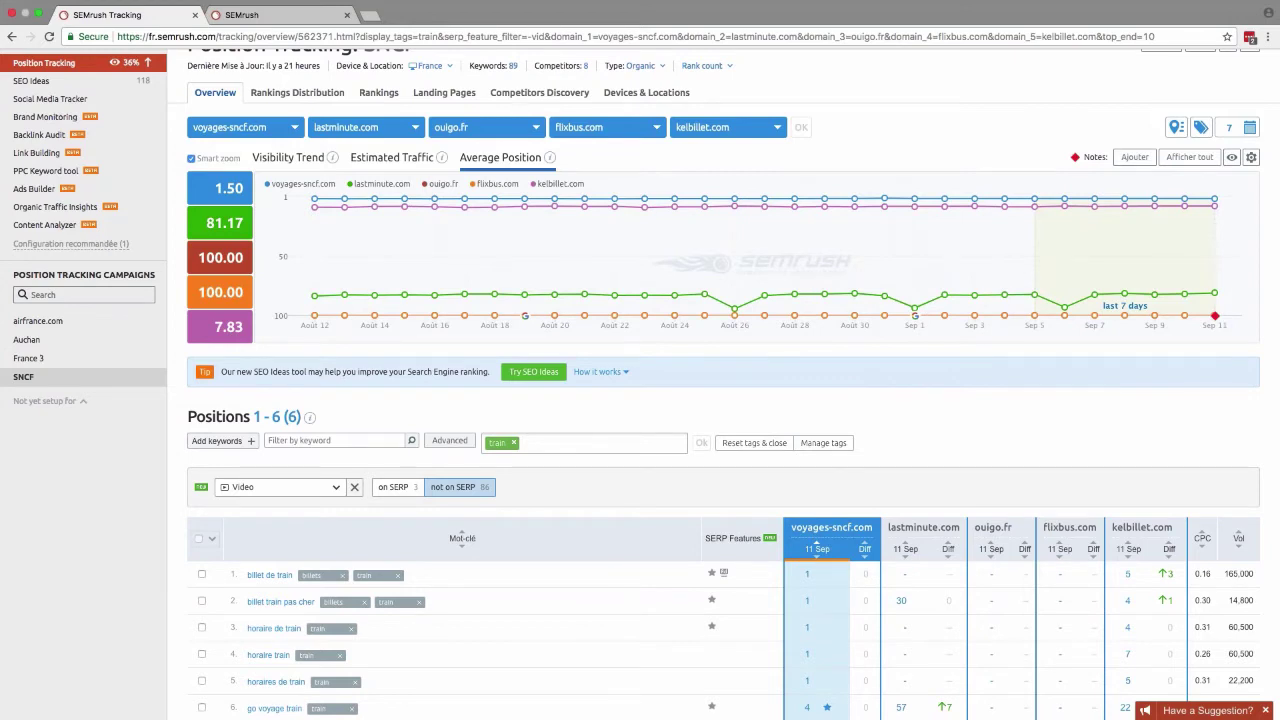
Step: Examine the Average Position chart and the competitors' positions for the filtered "train" keywords
scroll(640, 400, down, 4)
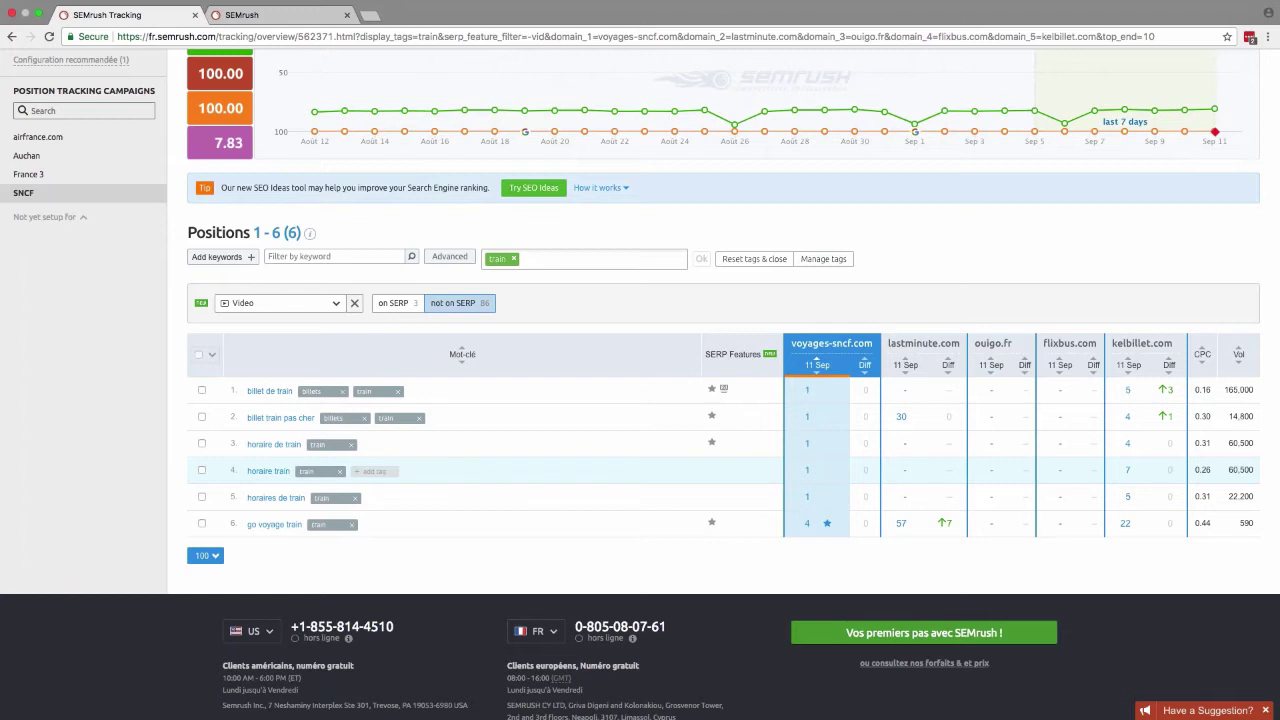
scroll(484, 490, up, 3)
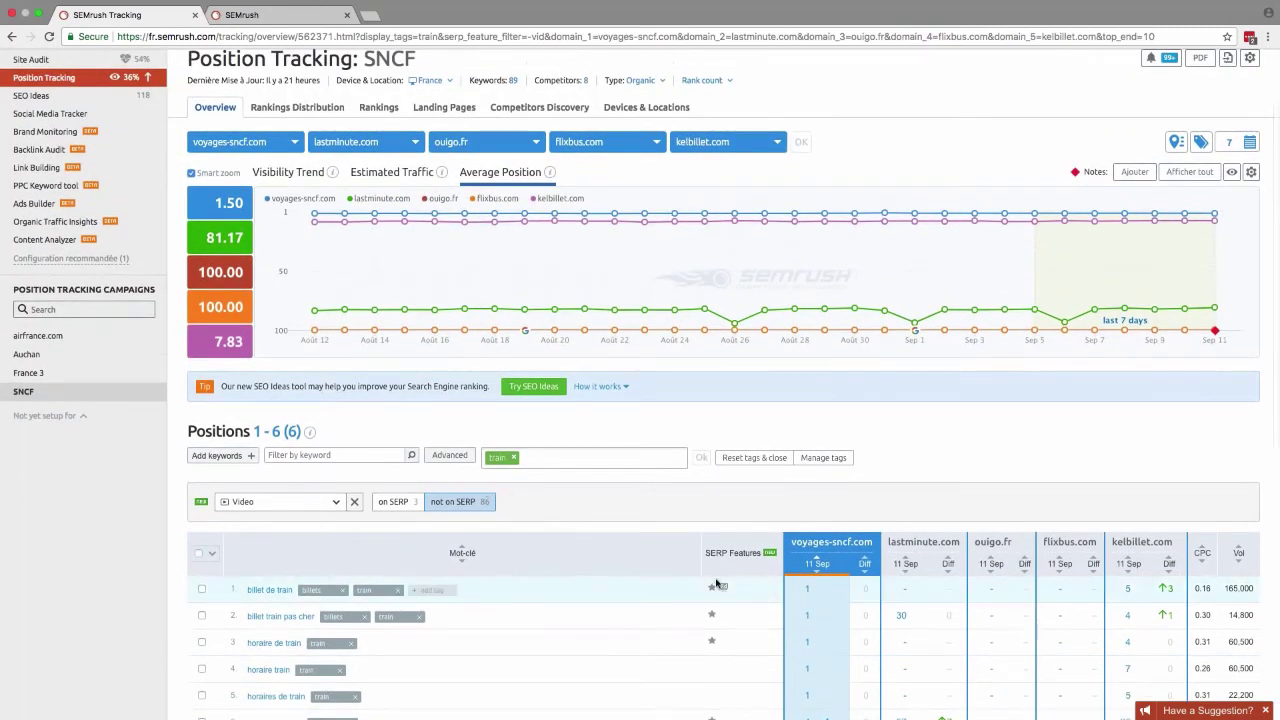
scroll(484, 490, down, 3)
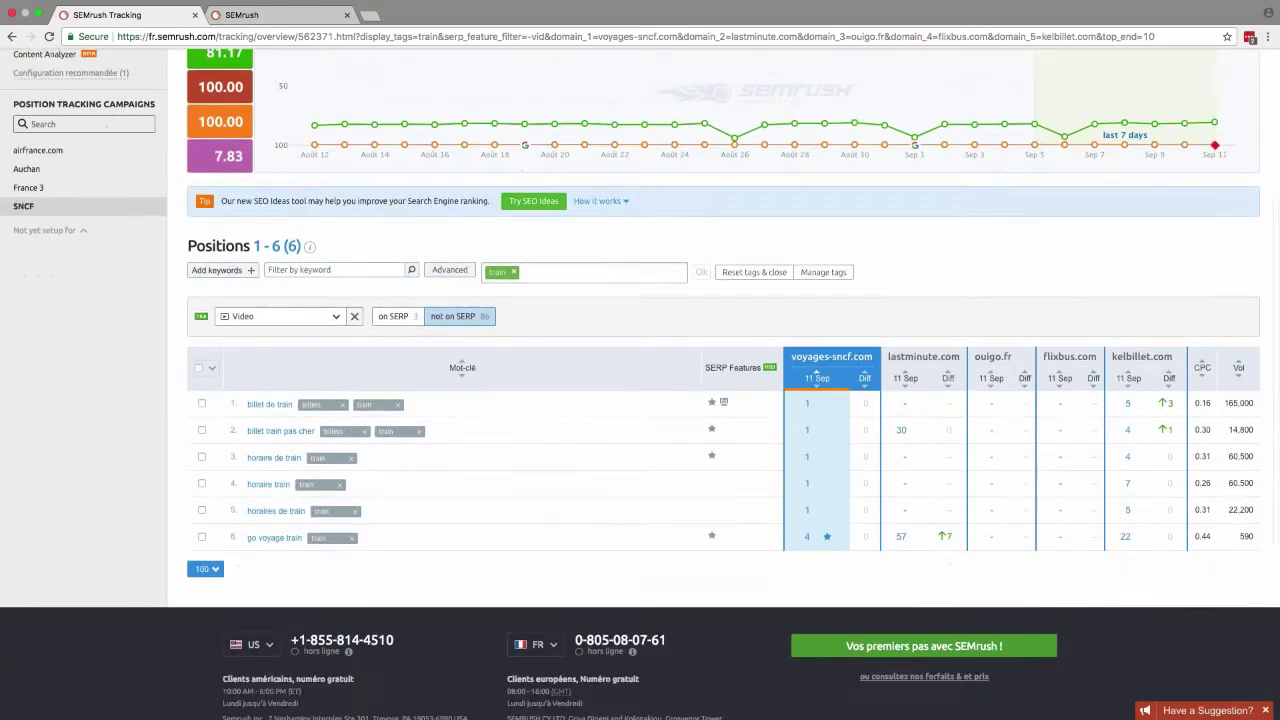
scroll(743, 447, up, 3)
scroll(743, 447, up, 2)
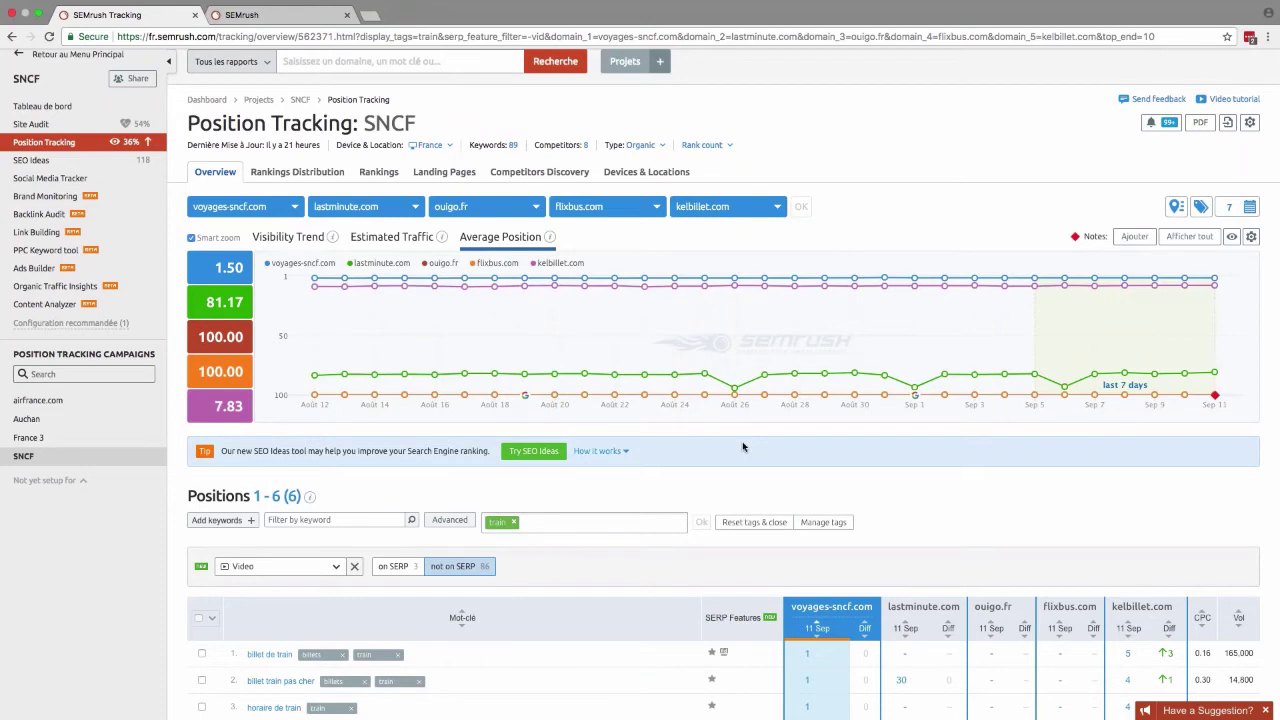
scroll(743, 447, down, 5)
scroll(812, 350, down, 1)
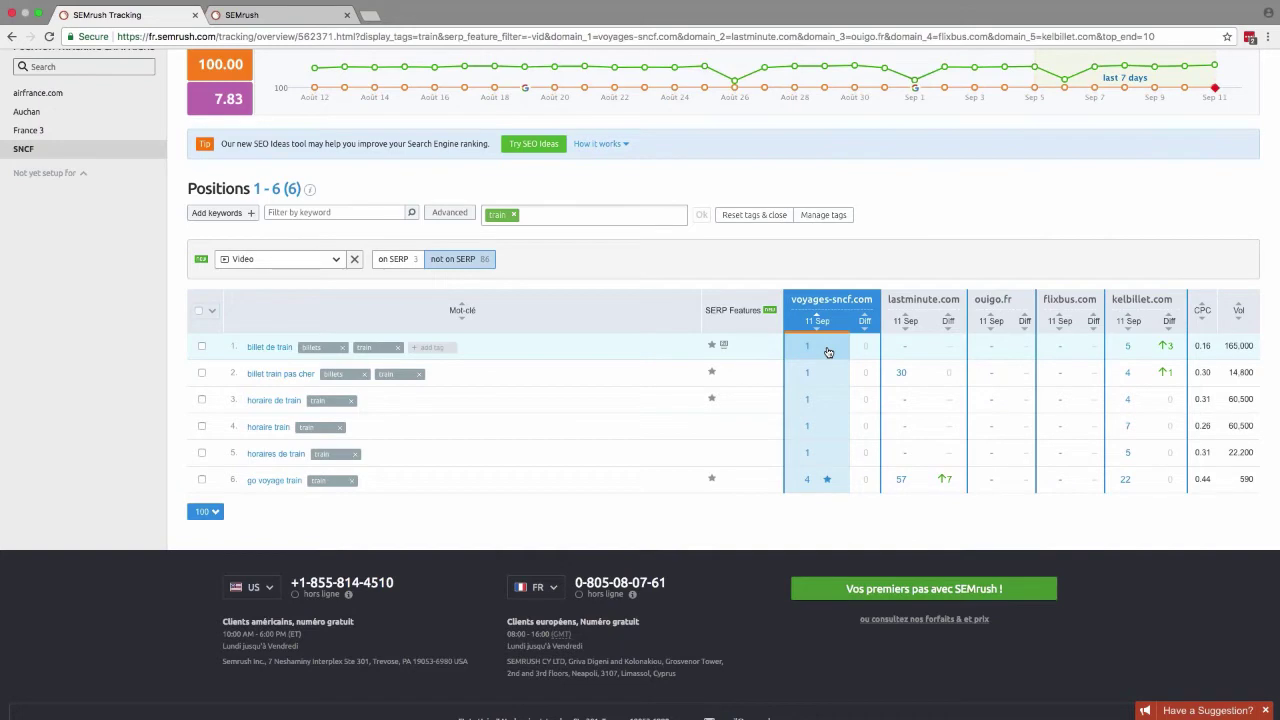
scroll(828, 352, up, 5)
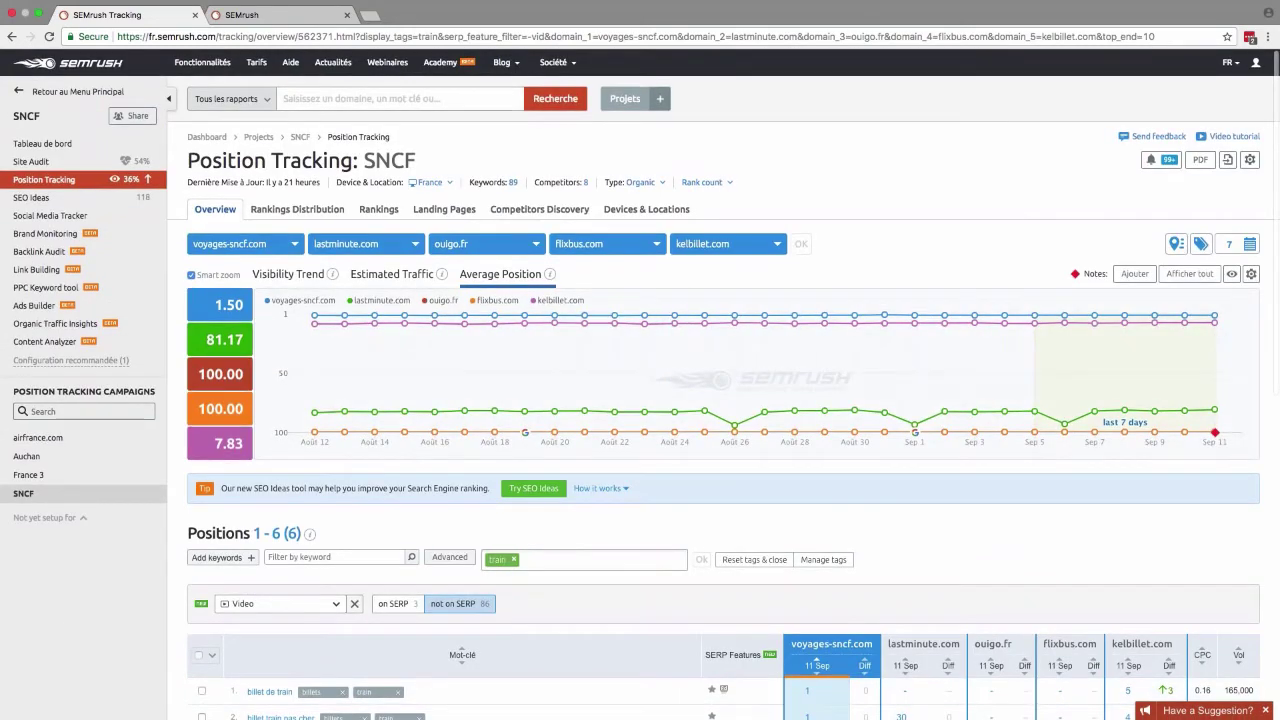
Step: Exclude Local pack results from the campaign's rank count
click(729, 183)
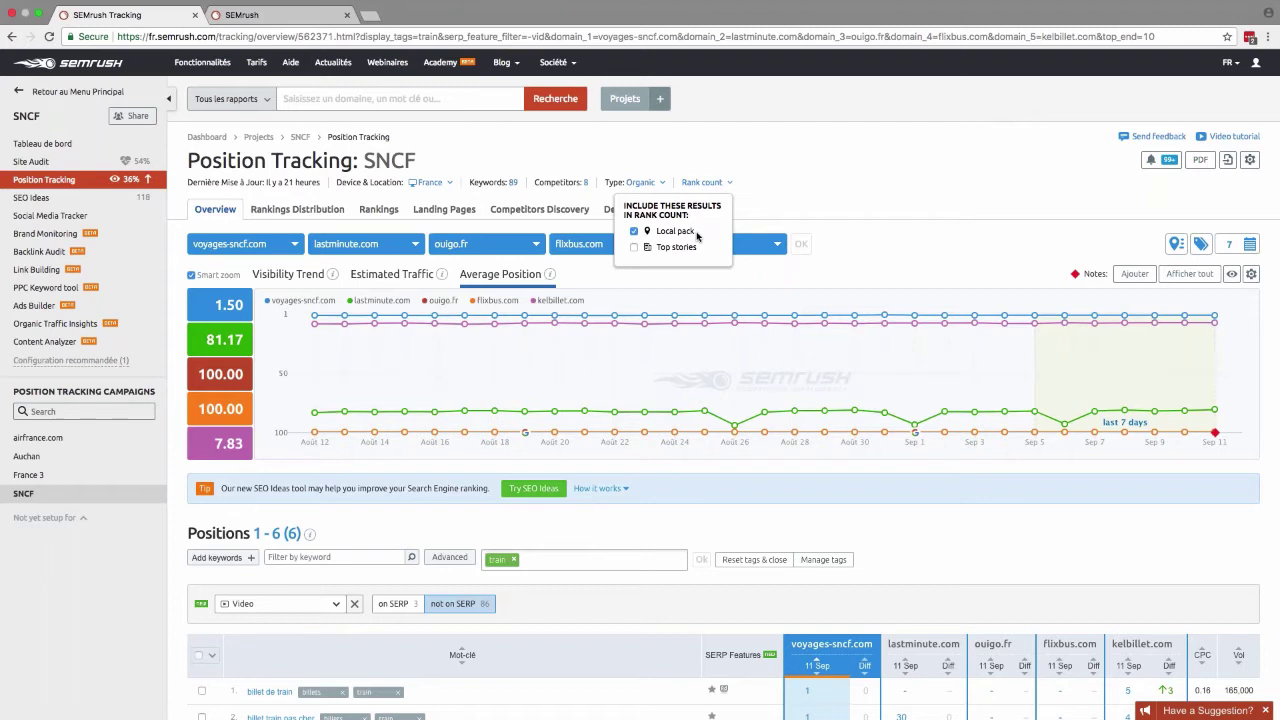
scroll(700, 240, down, 1)
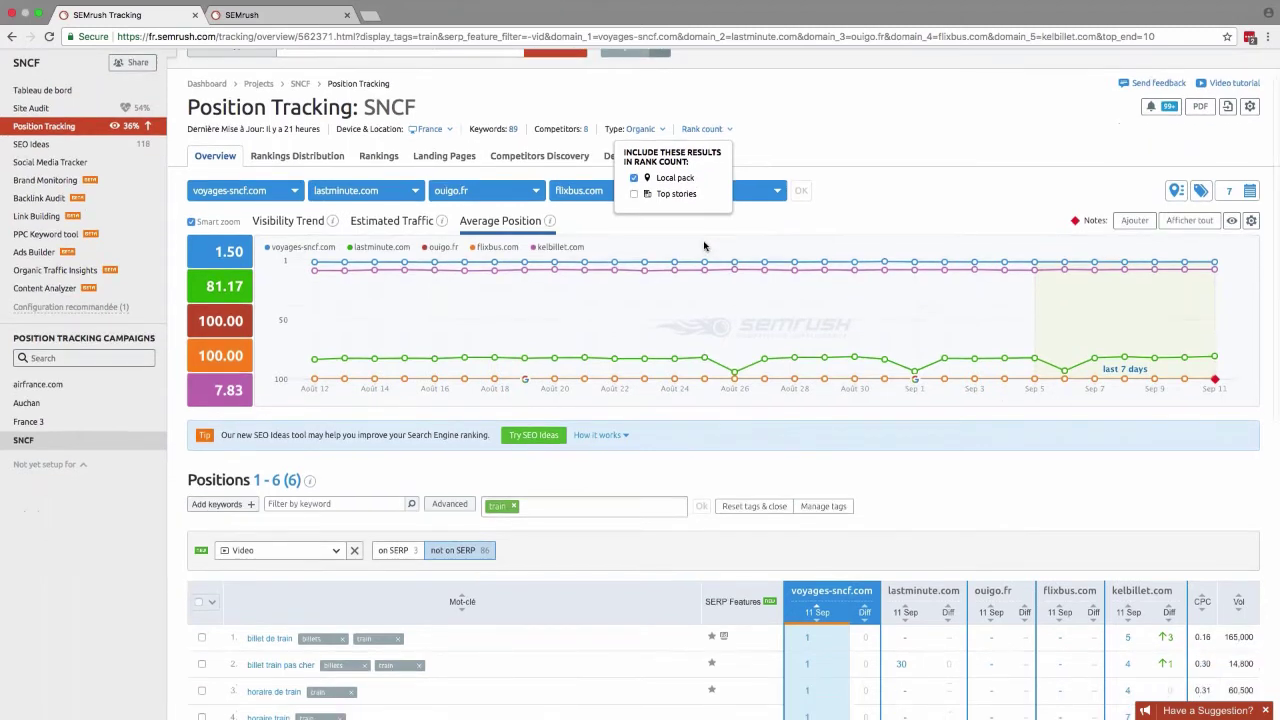
click(633, 177)
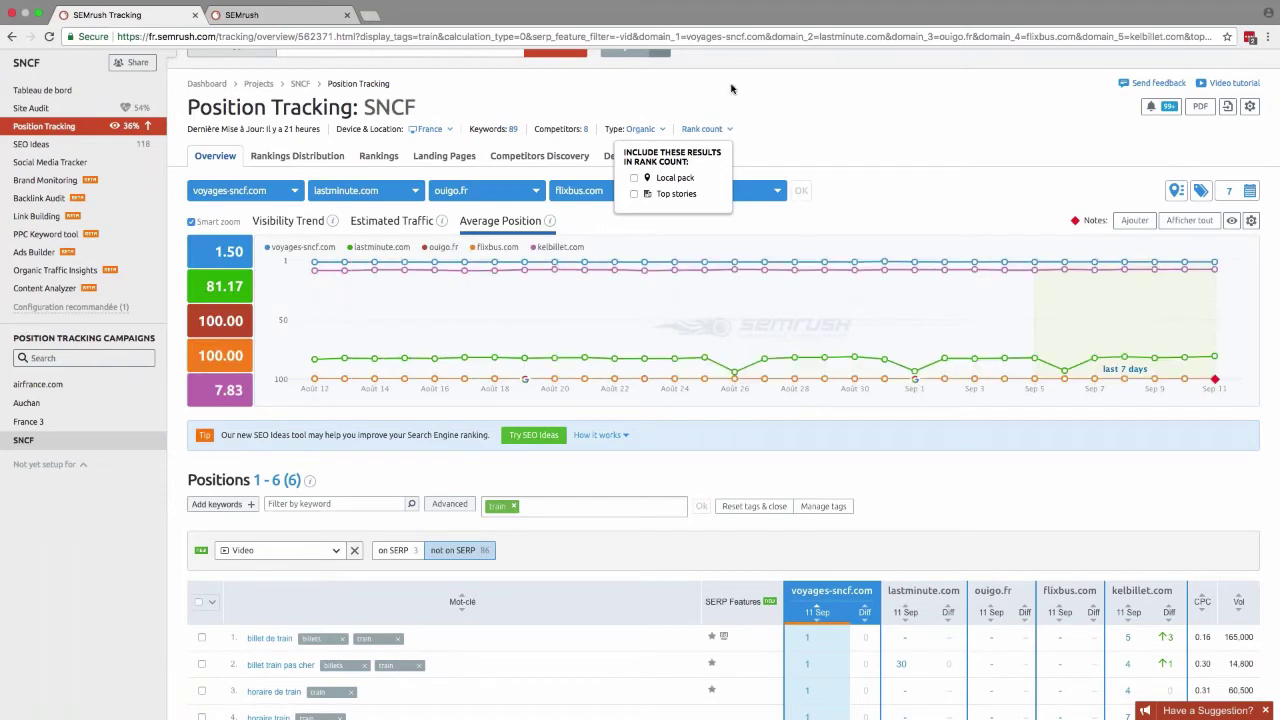
click(851, 140)
scroll(865, 182, down, 1)
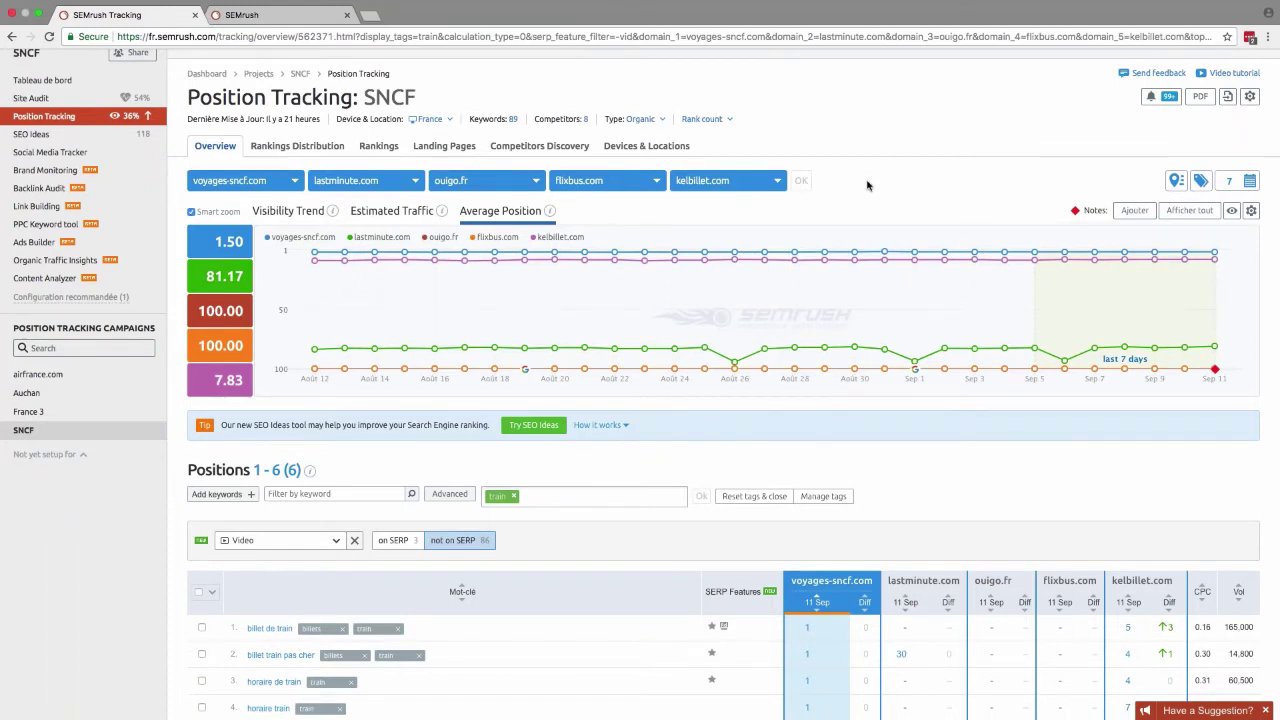
Step: Open the Rankings Distribution report and remove its Video SERP feature filter
scroll(905, 365, up, 1)
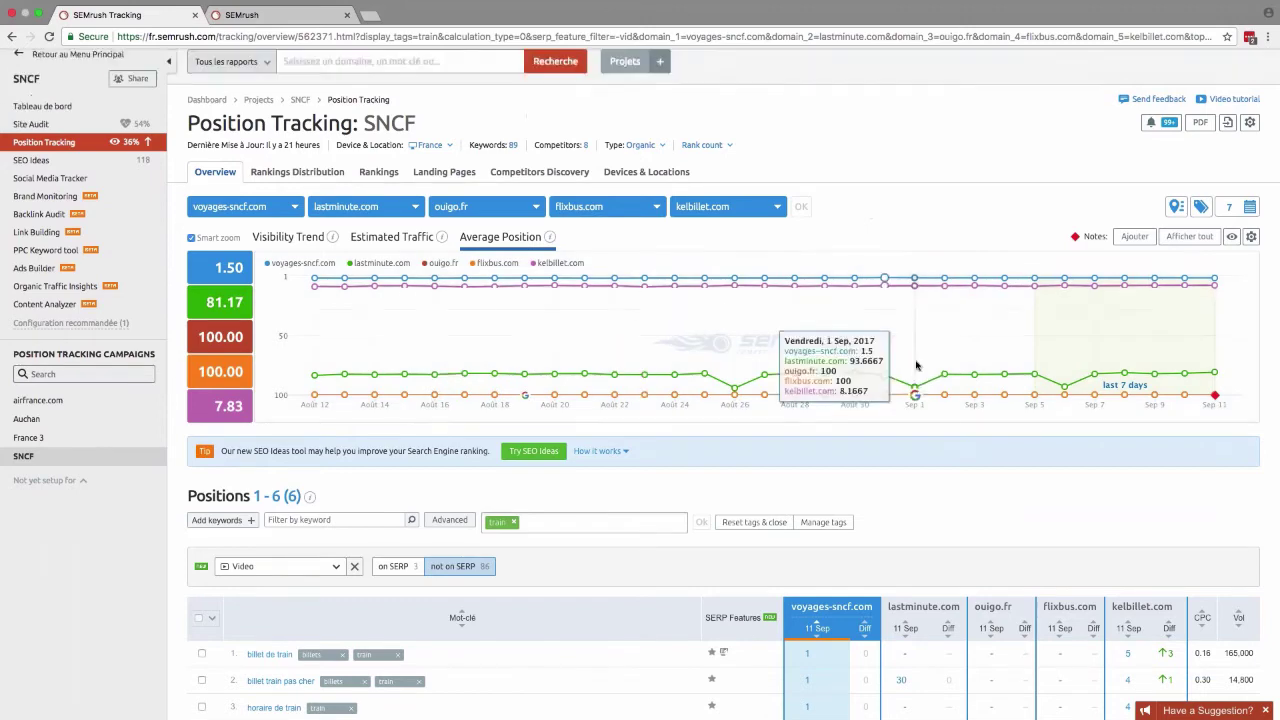
scroll(916, 366, down, 4)
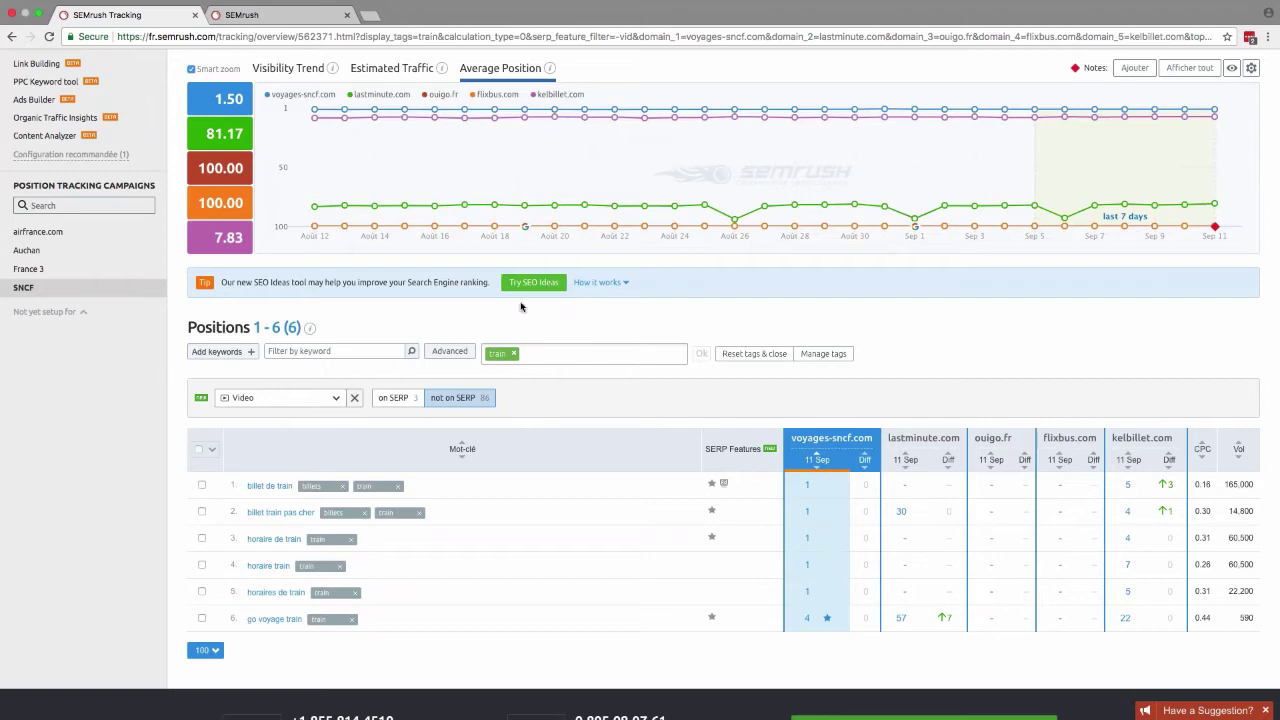
scroll(520, 306, up, 1)
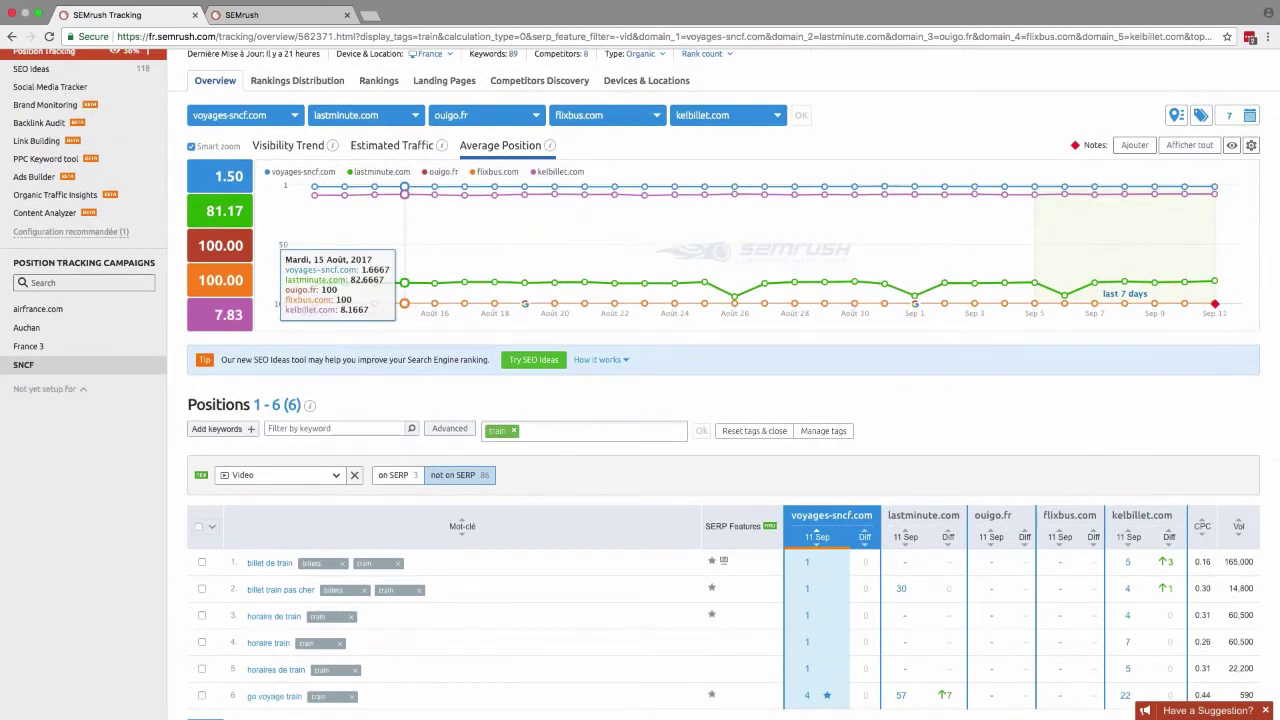
scroll(410, 320, up, 1)
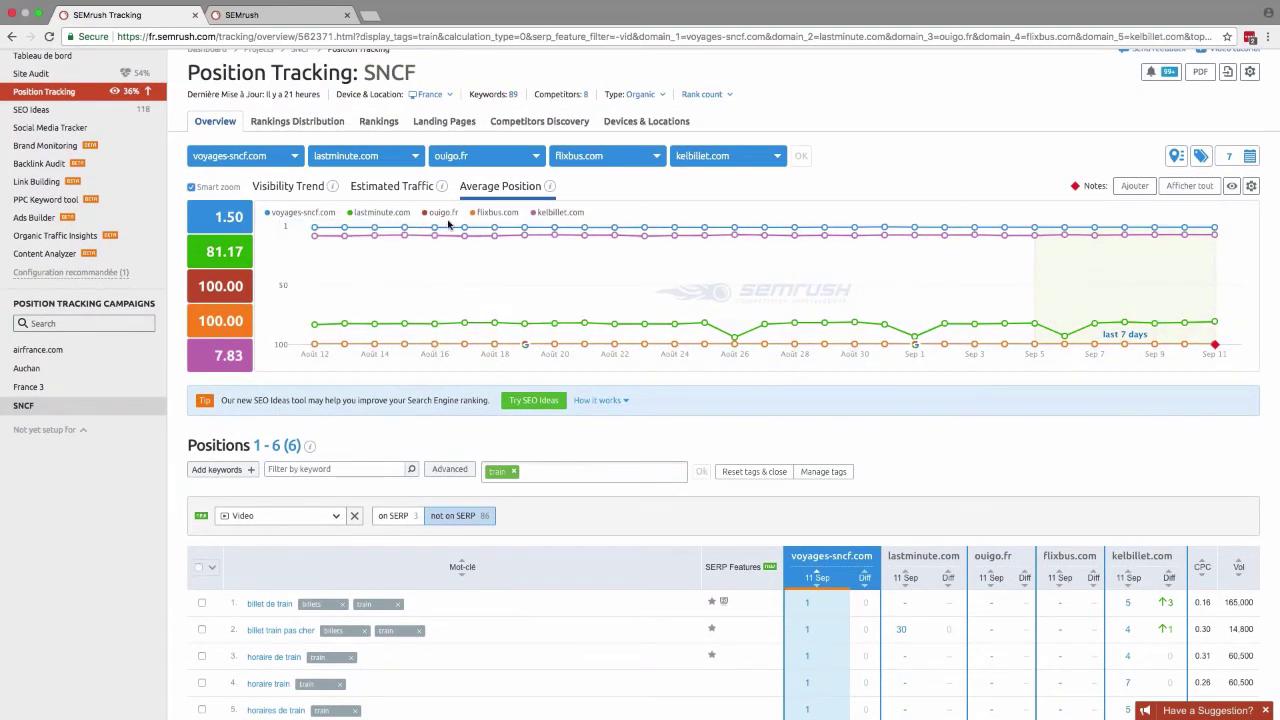
click(305, 121)
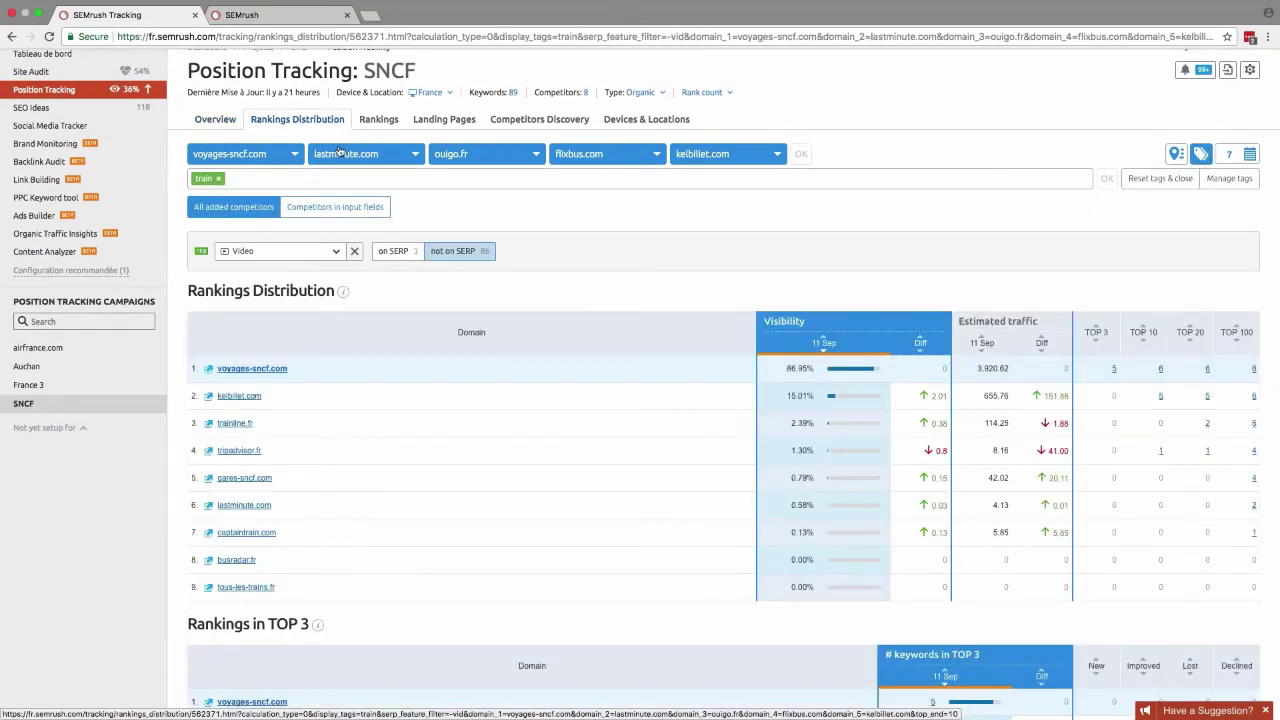
scroll(580, 354, down, 2)
scroll(580, 354, down, 2)
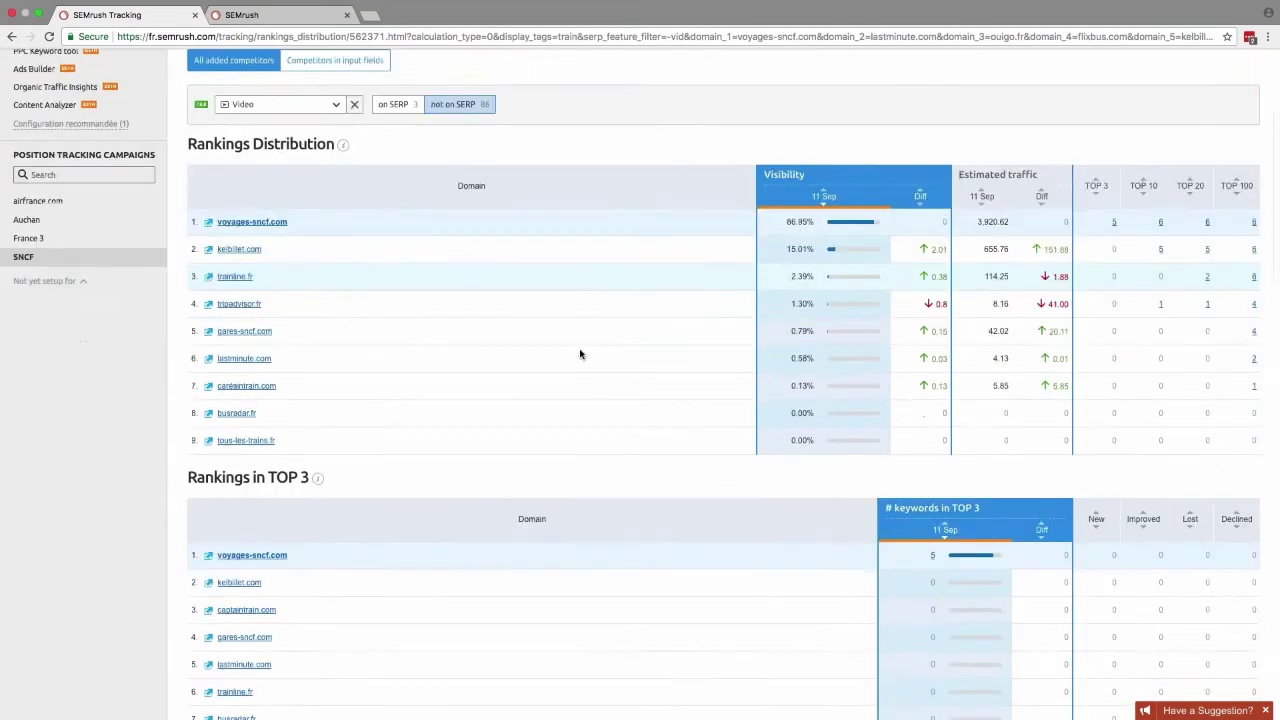
click(354, 88)
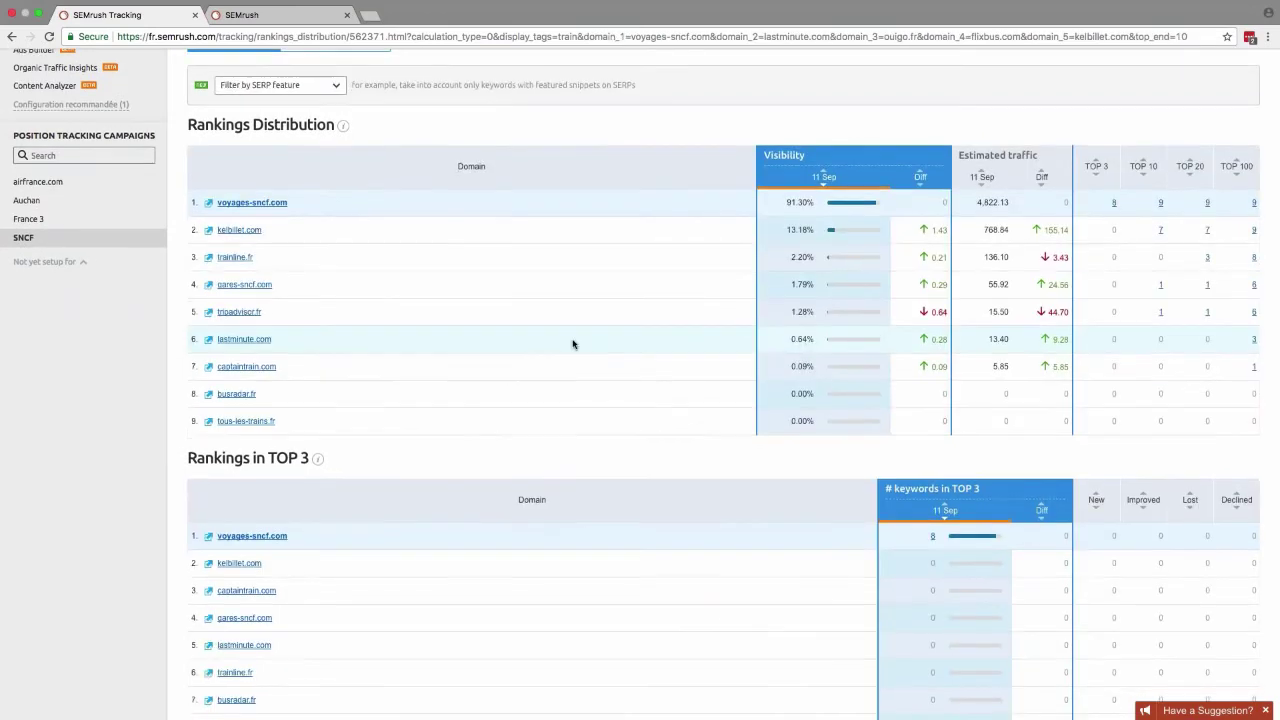
Step: View the reporting period options for the Rankings Distribution report, leaving the period as it is
scroll(571, 343, down, 1)
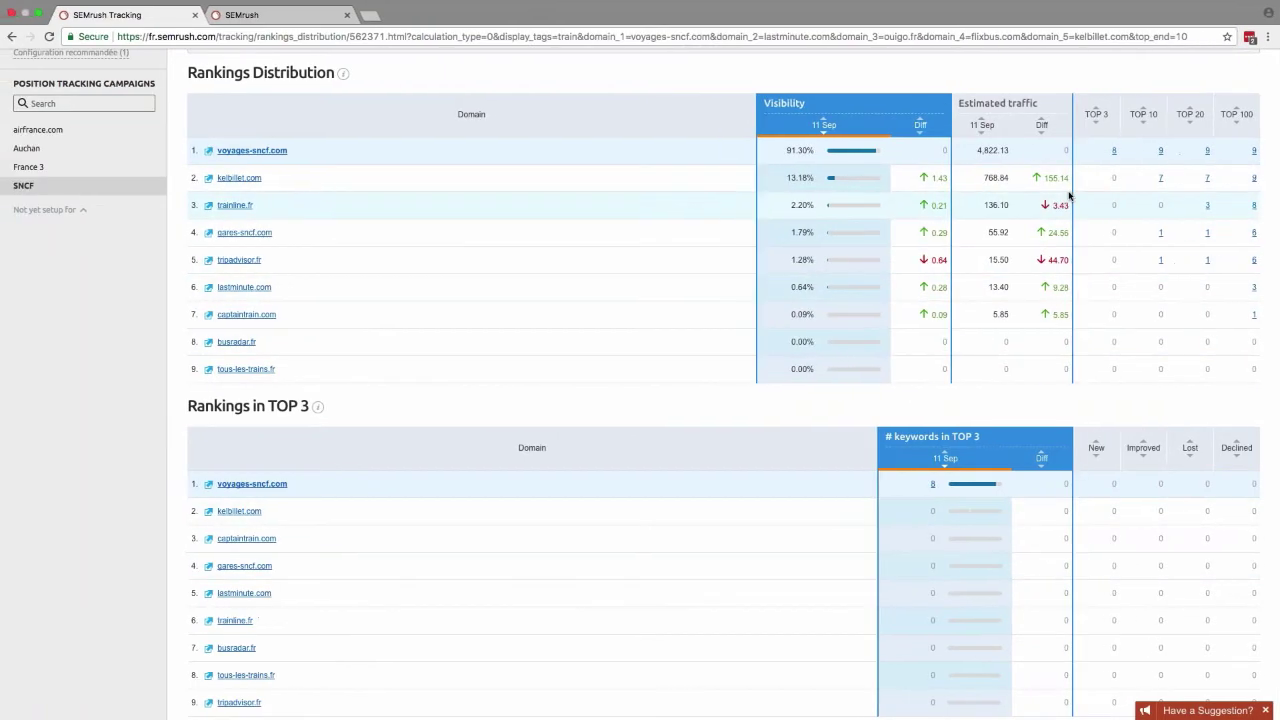
scroll(1068, 196, up, 5)
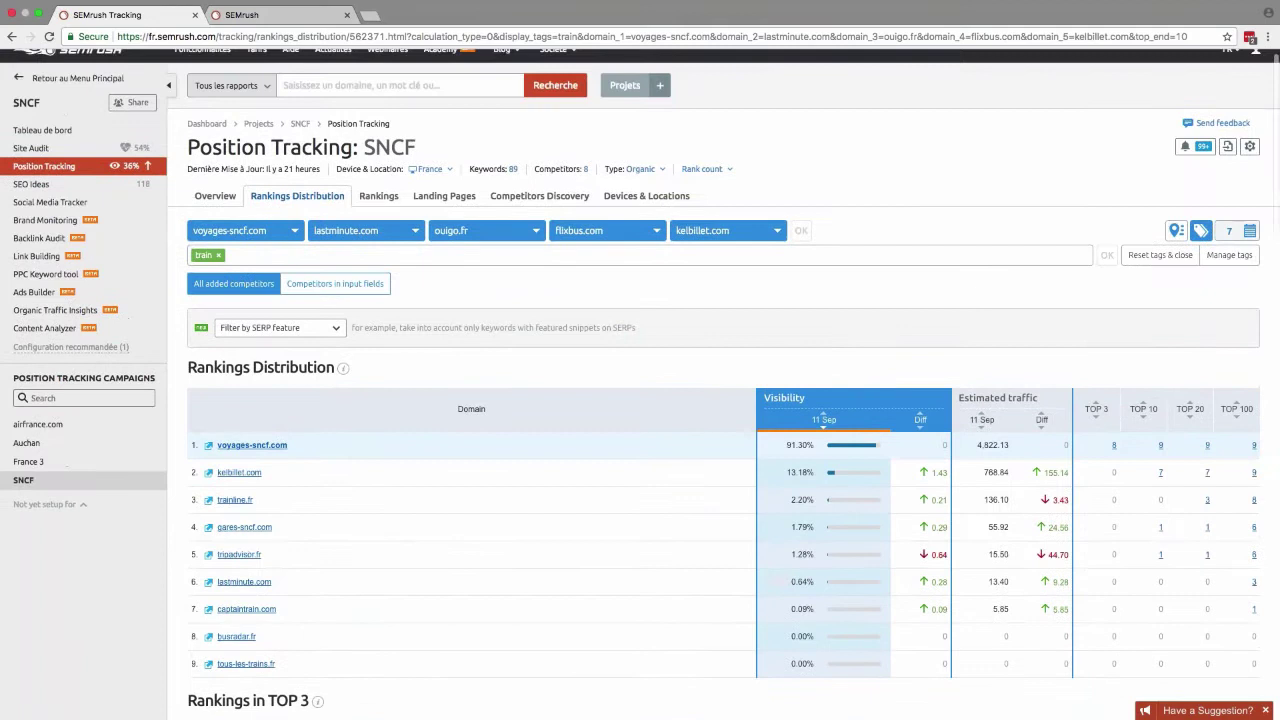
click(1231, 231)
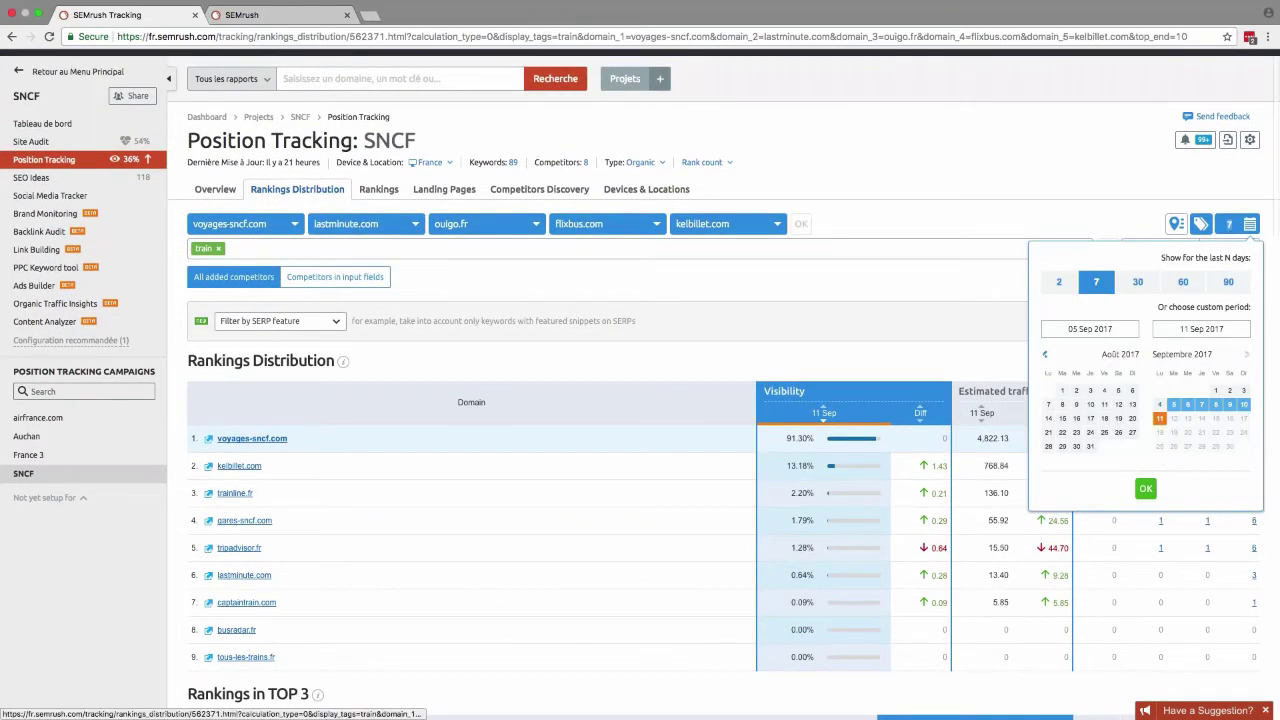
click(968, 360)
Step: Examine the visibility and estimated traffic of all domains, and their rankings in the TOP 3, TOP 10, TOP 20 and TOP 100
scroll(937, 380, down, 3)
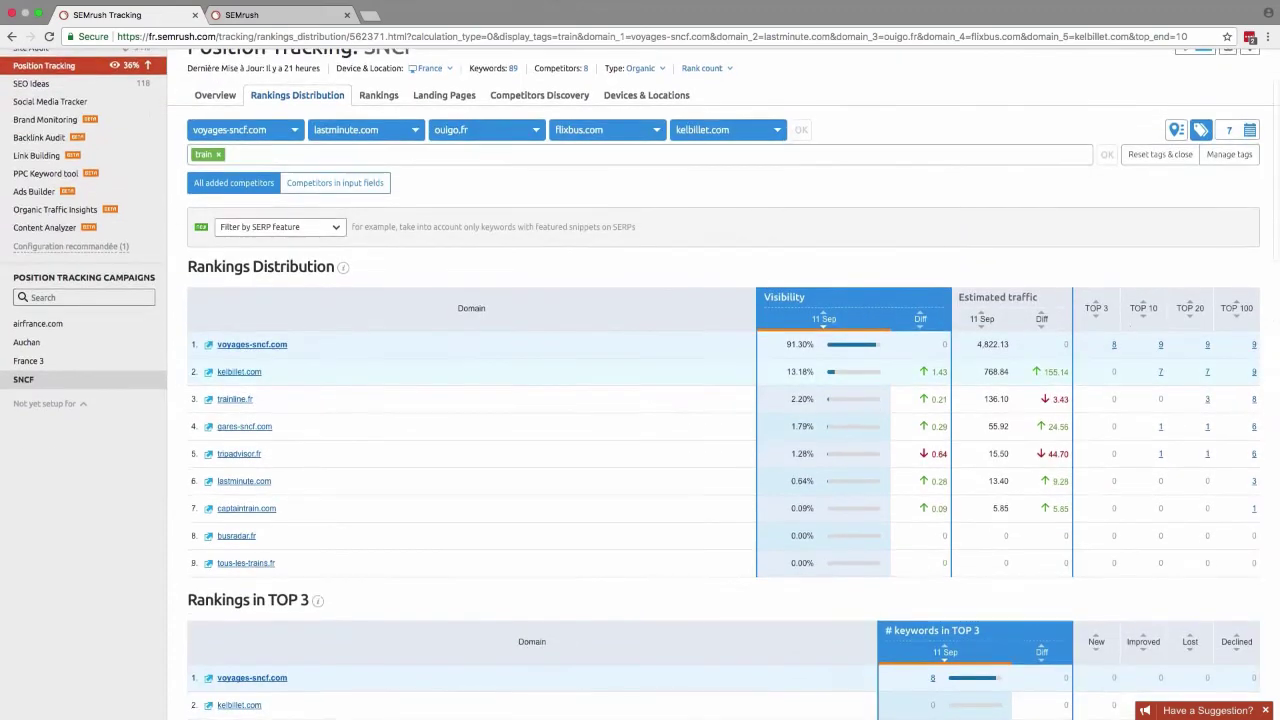
scroll(937, 310, down, 2)
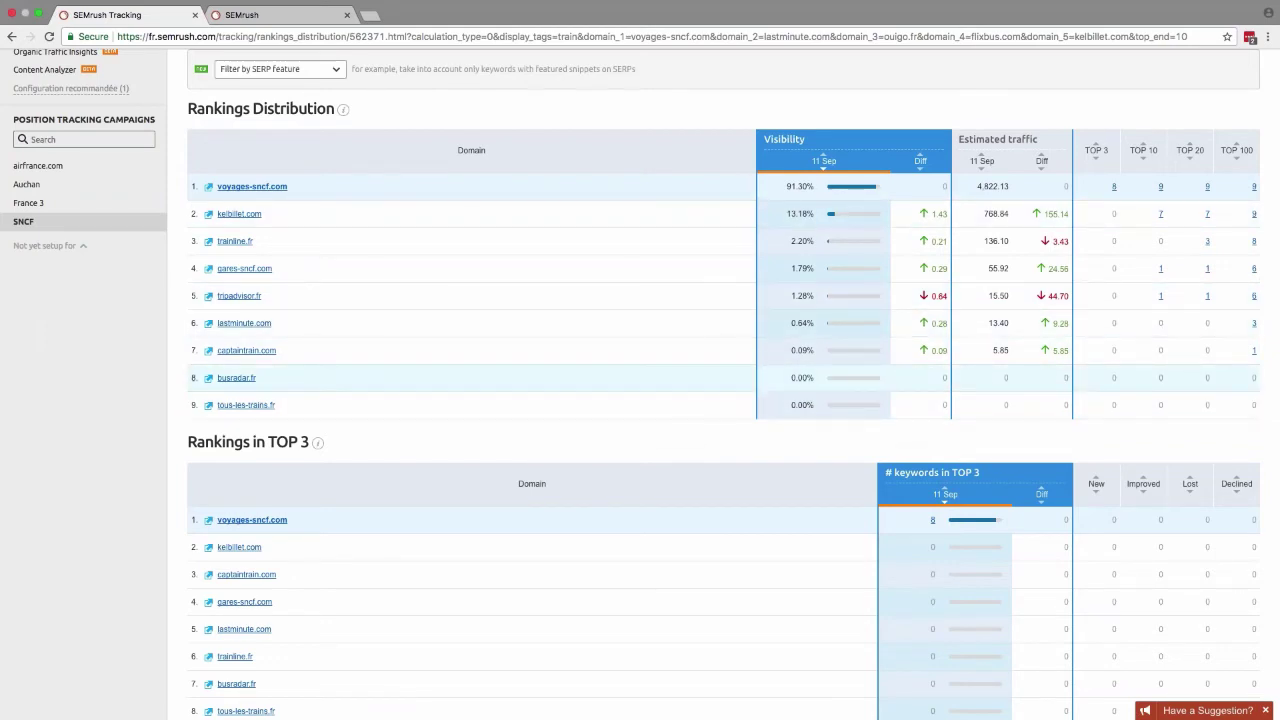
scroll(1104, 215, down, 1)
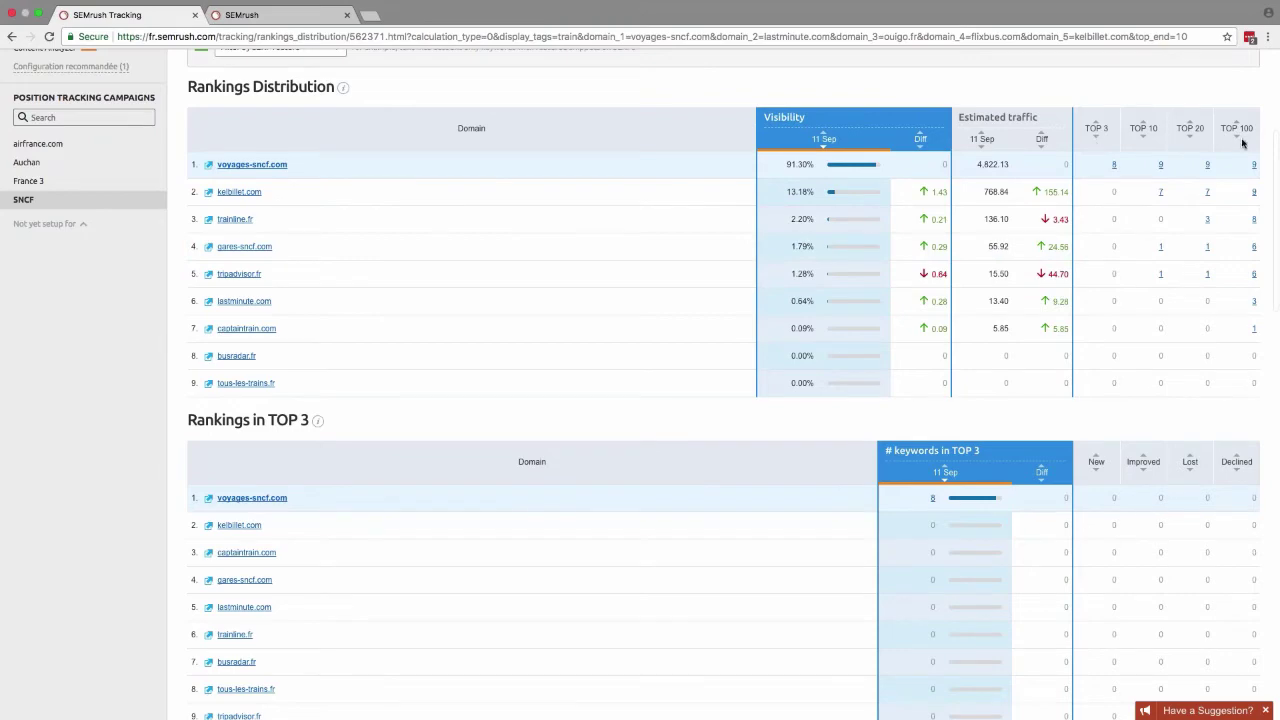
scroll(622, 370, down, 5)
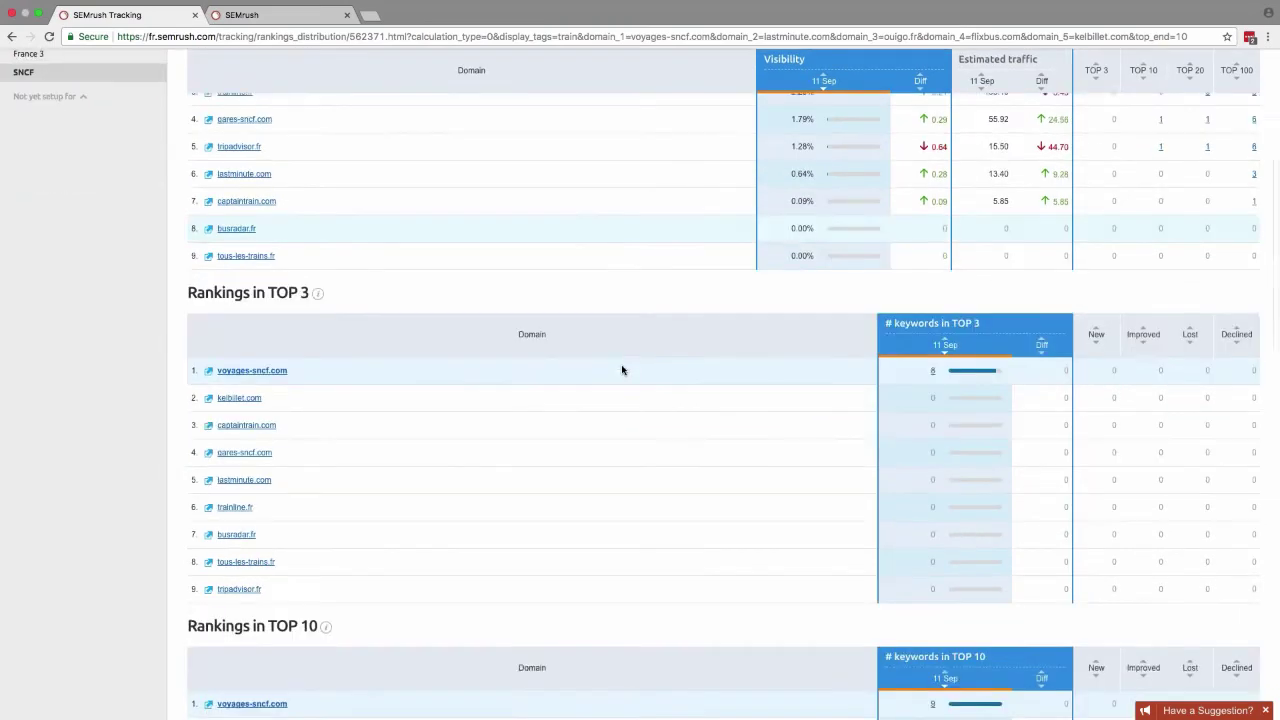
scroll(622, 370, down, 15)
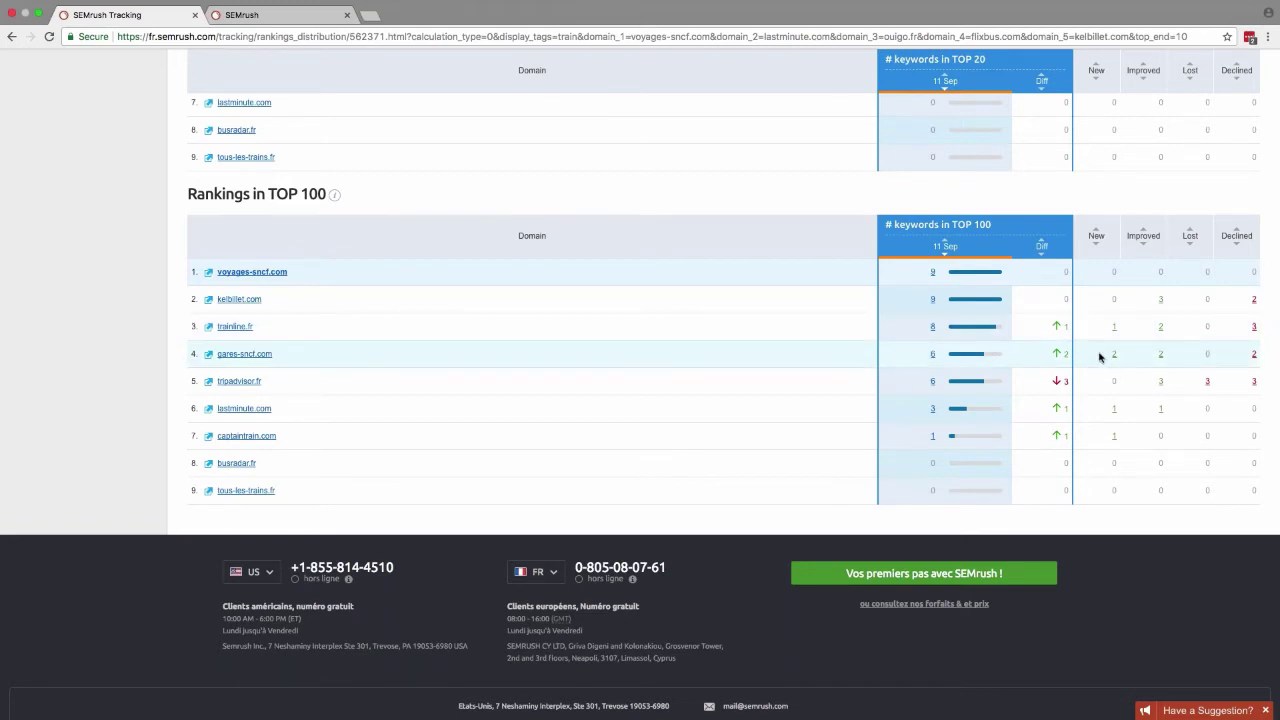
scroll(437, 156, up, 15)
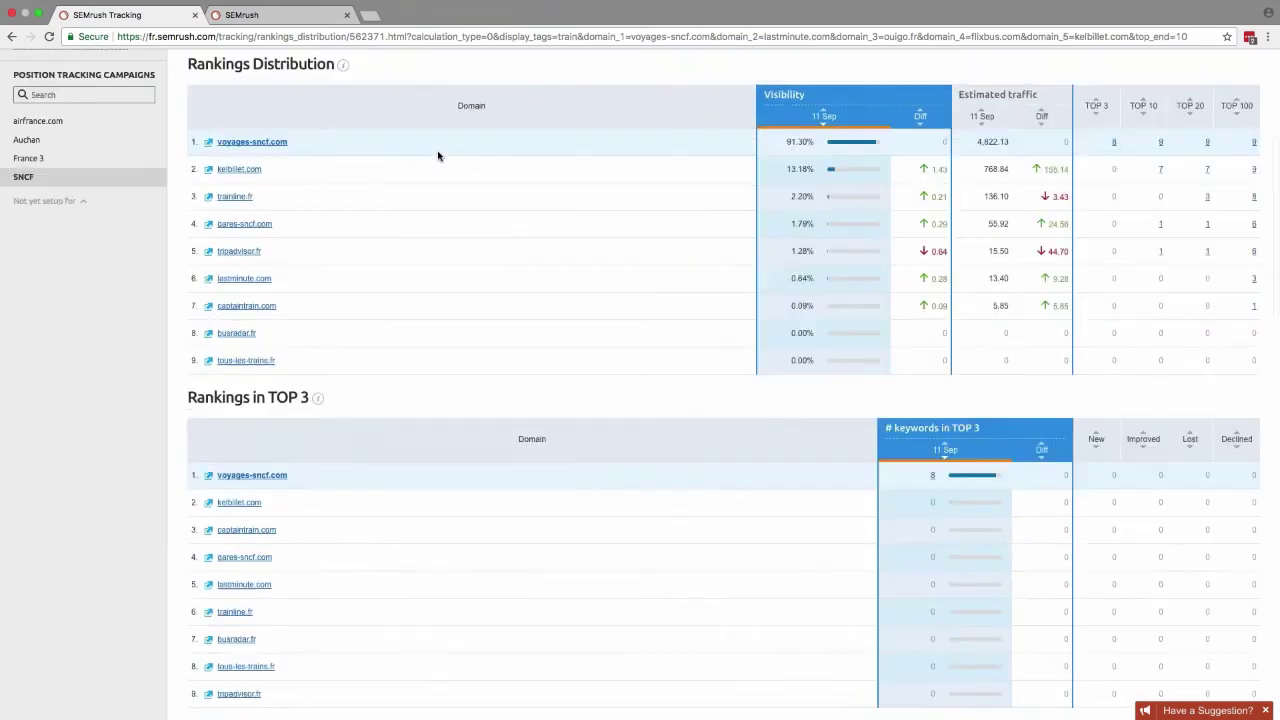
scroll(640, 380, up, 2)
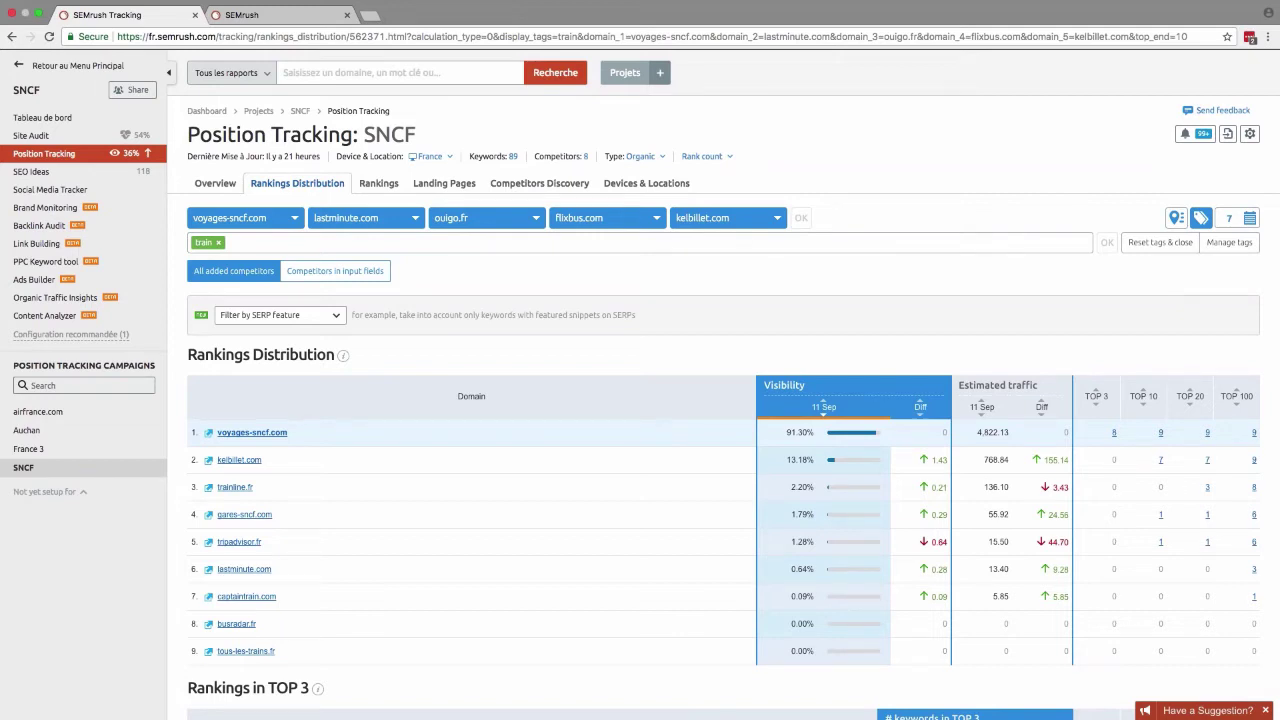
Step: Open the Rankings report and remove its "train" tag filter
click(380, 185)
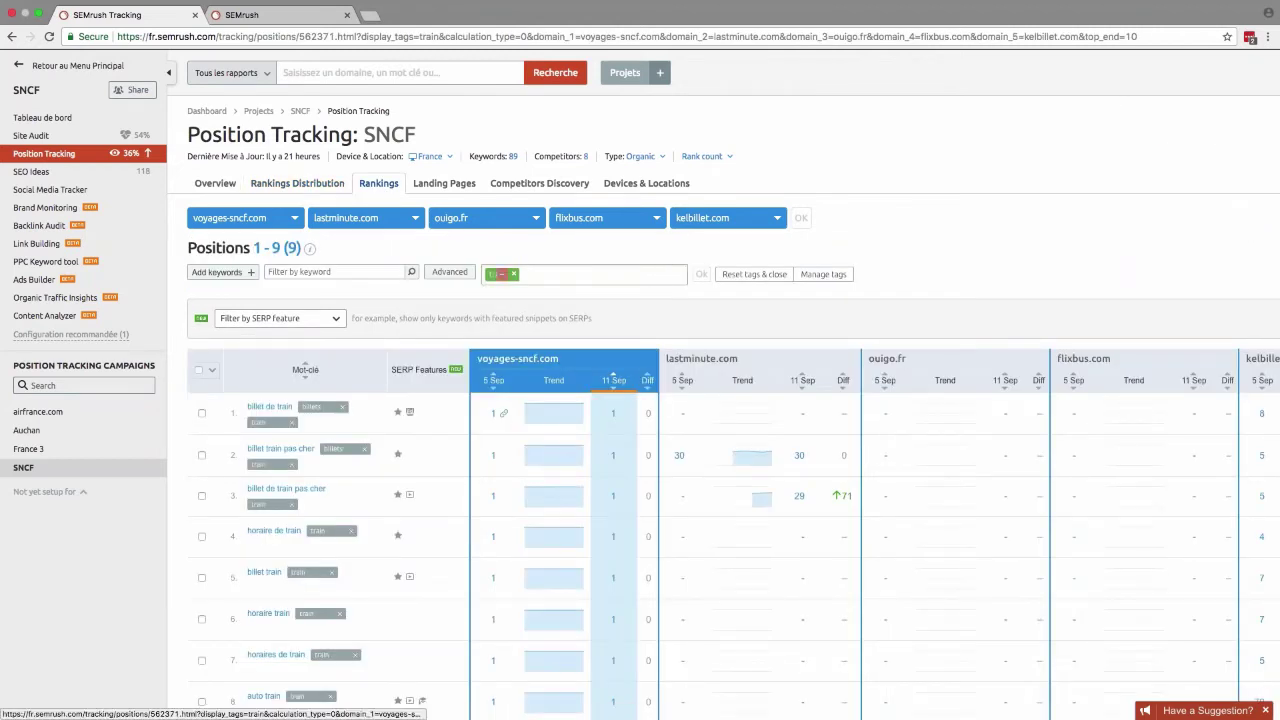
click(514, 274)
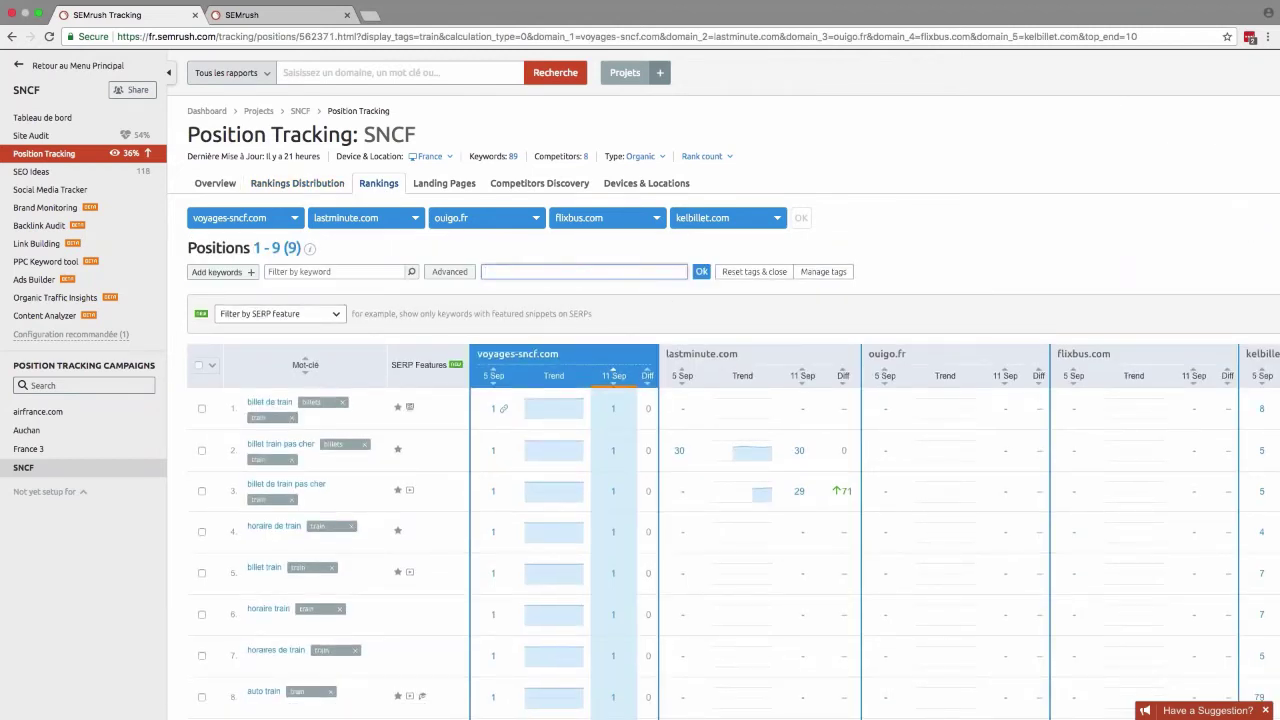
key(Return)
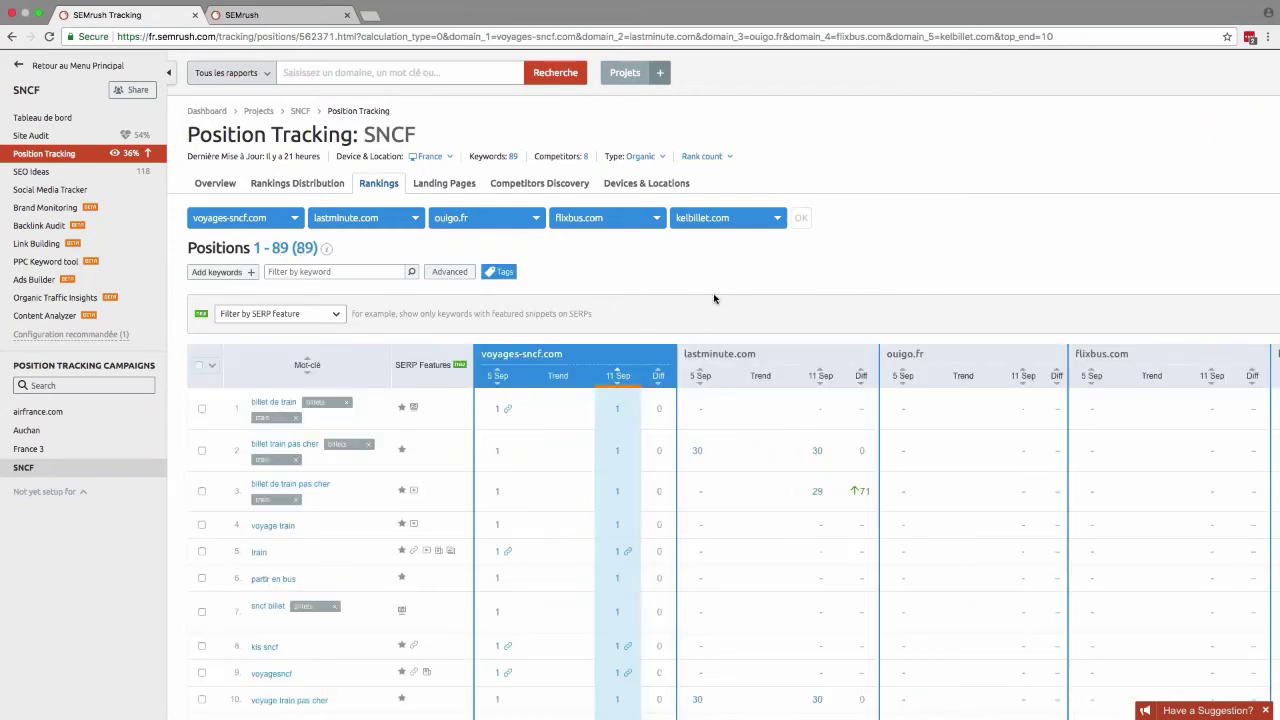
Step: Examine the unfiltered keyword positions and trends across the five compared domains, including the CPC and volume columns
scroll(715, 293, down, 3)
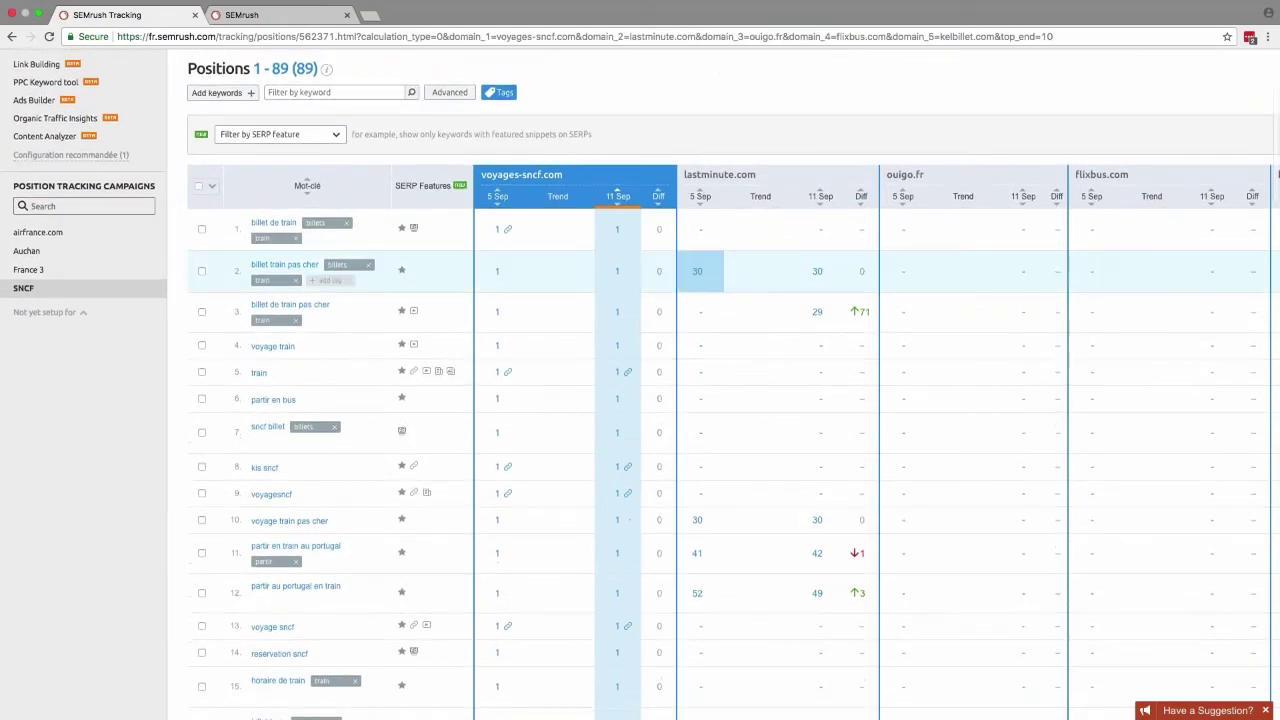
scroll(858, 300, up, 4)
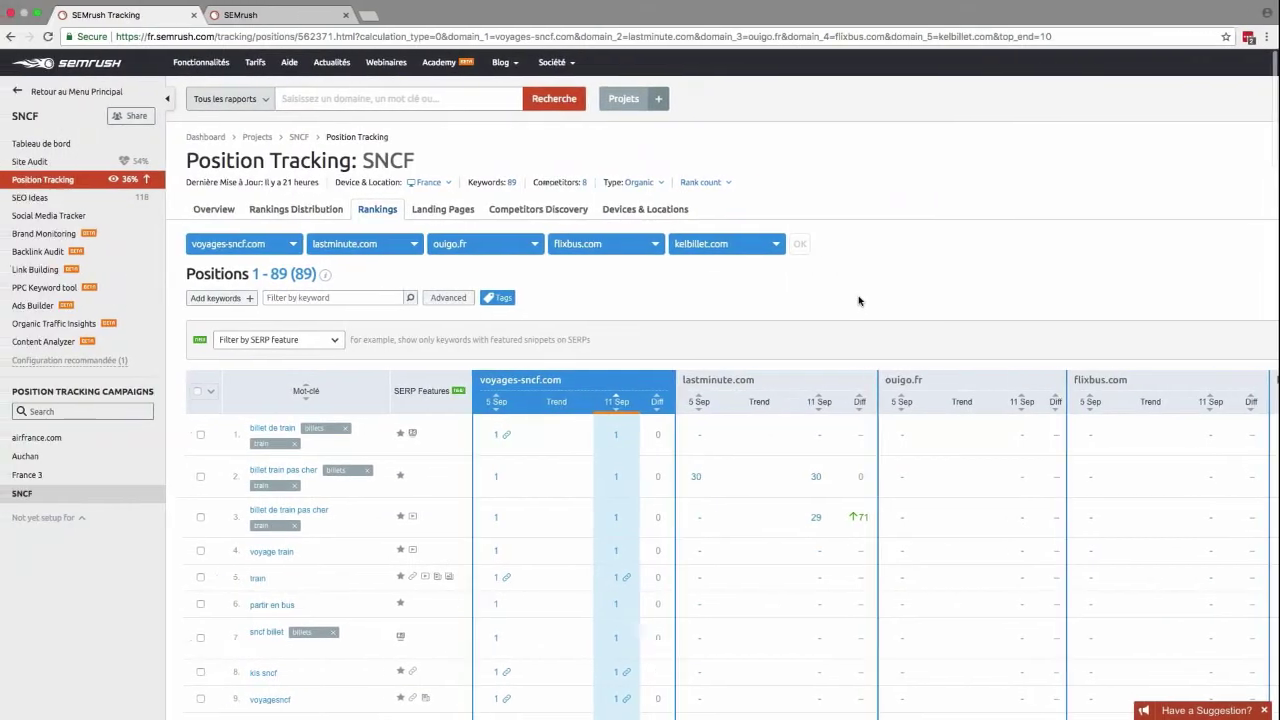
mouse_move(901, 718)
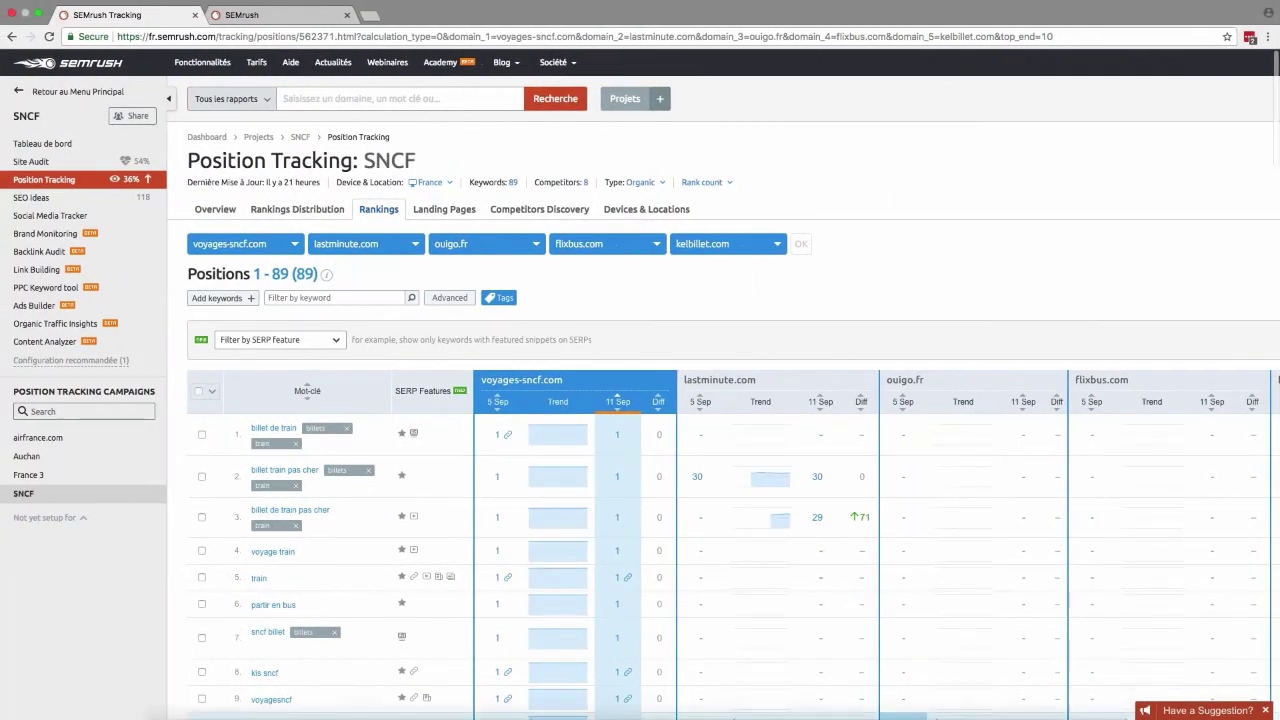
scroll(1267, 298, right, 3)
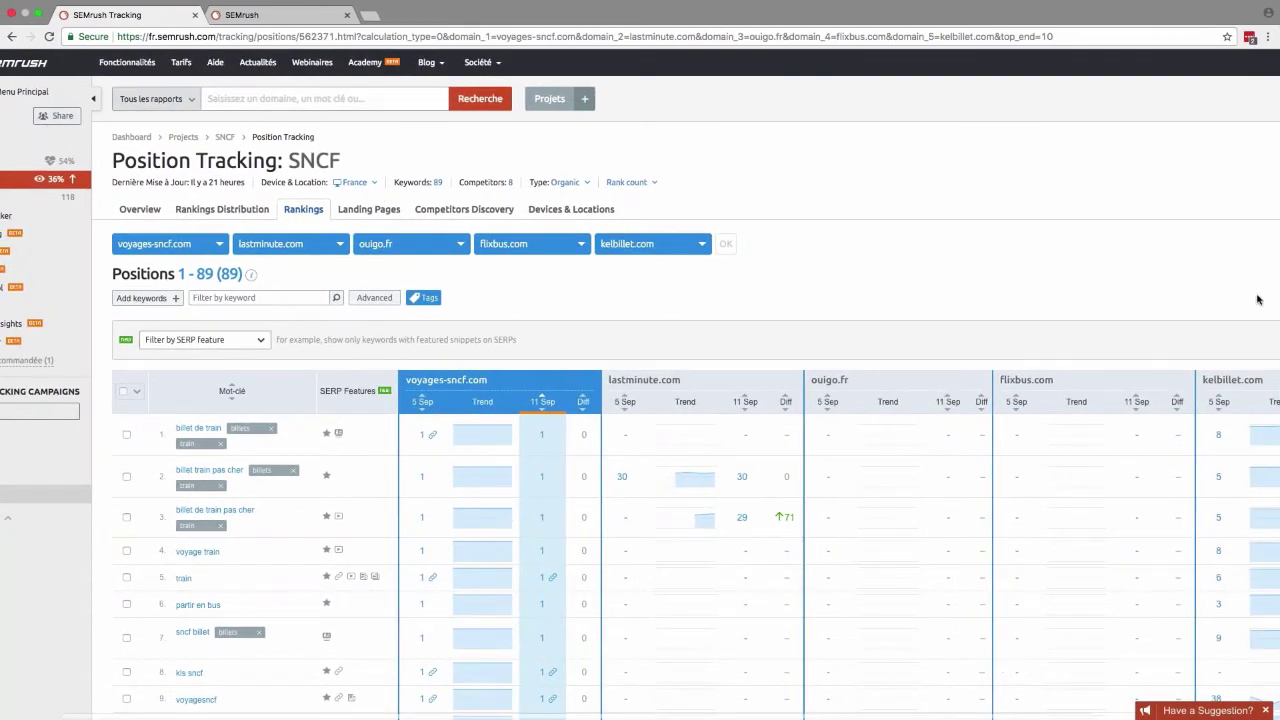
scroll(1258, 299, right, 1)
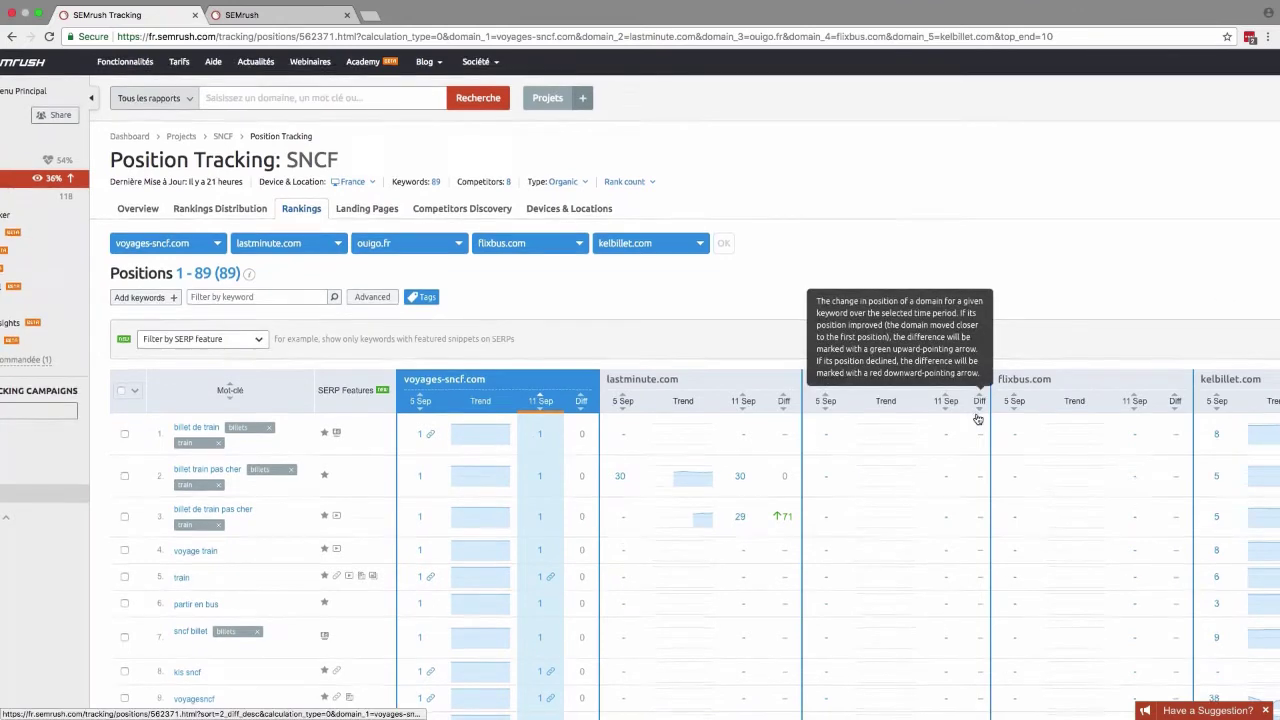
scroll(978, 412, down, 5)
scroll(1070, 600, down, 1)
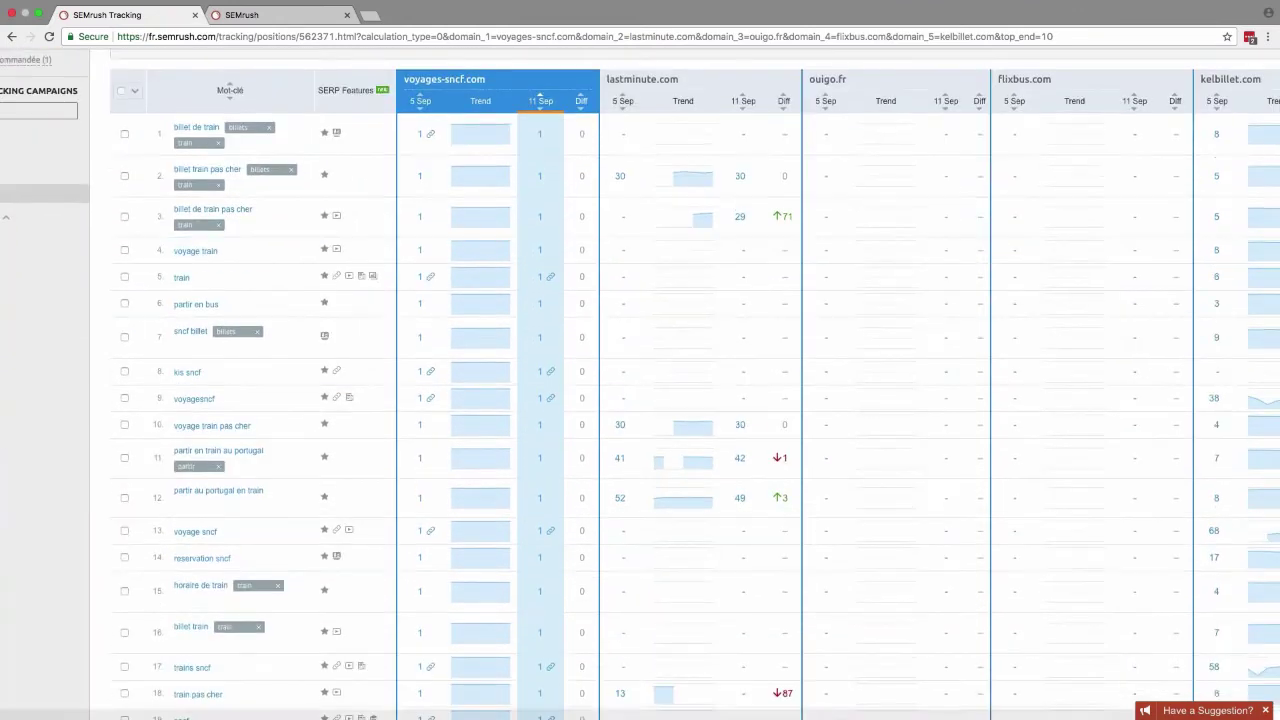
scroll(1070, 714, right, 4)
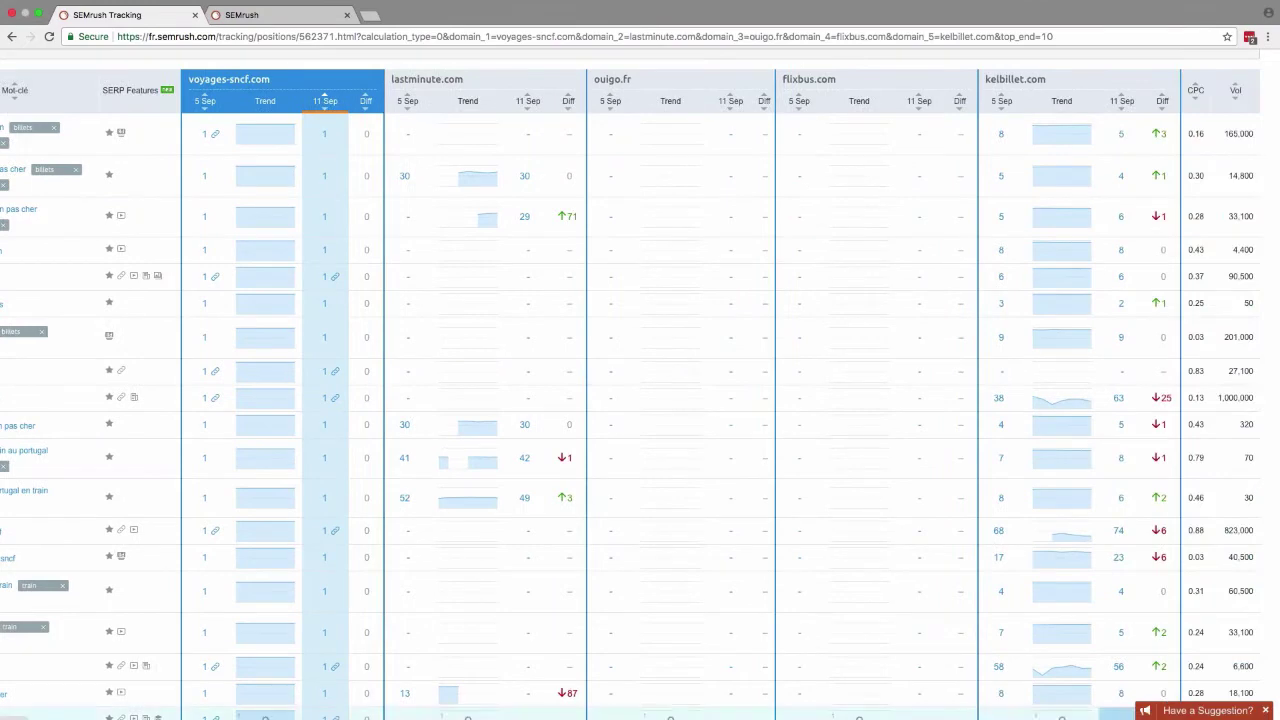
scroll(1237, 471, up, 6)
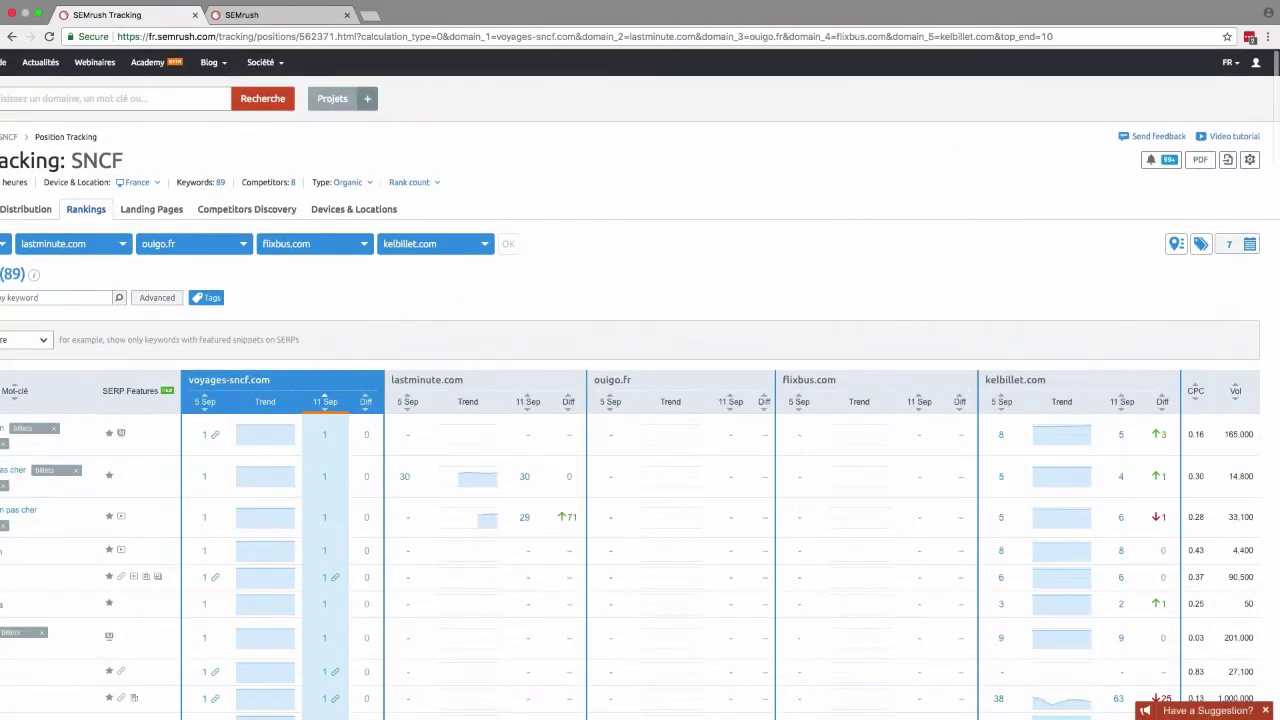
Step: View the date range options for the Rankings report and close them without changing the period
click(1249, 245)
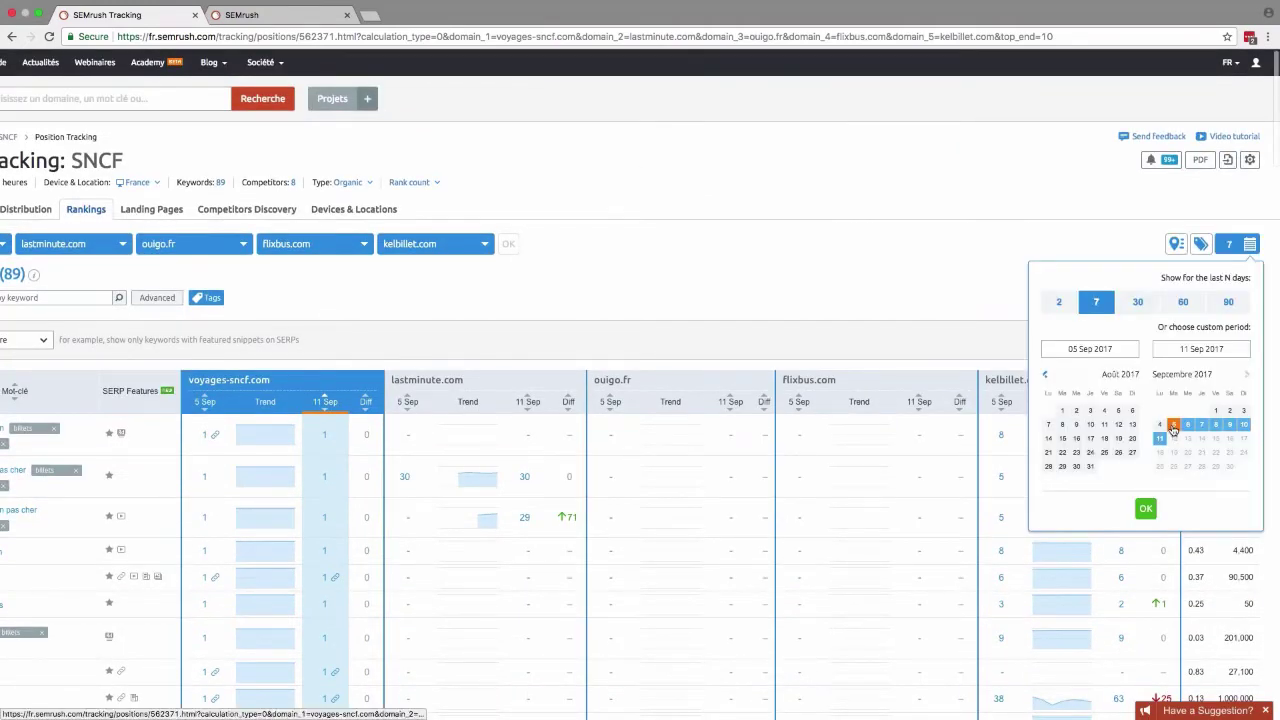
scroll(1178, 414, down, 1)
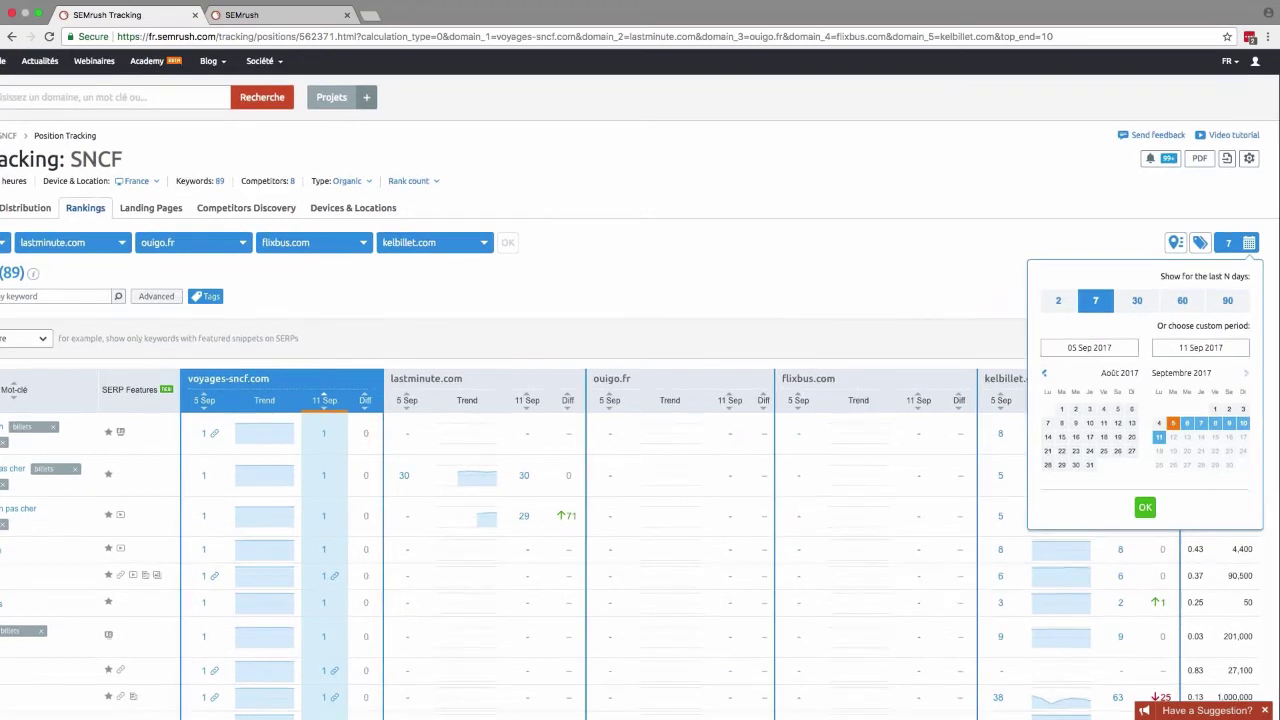
click(778, 281)
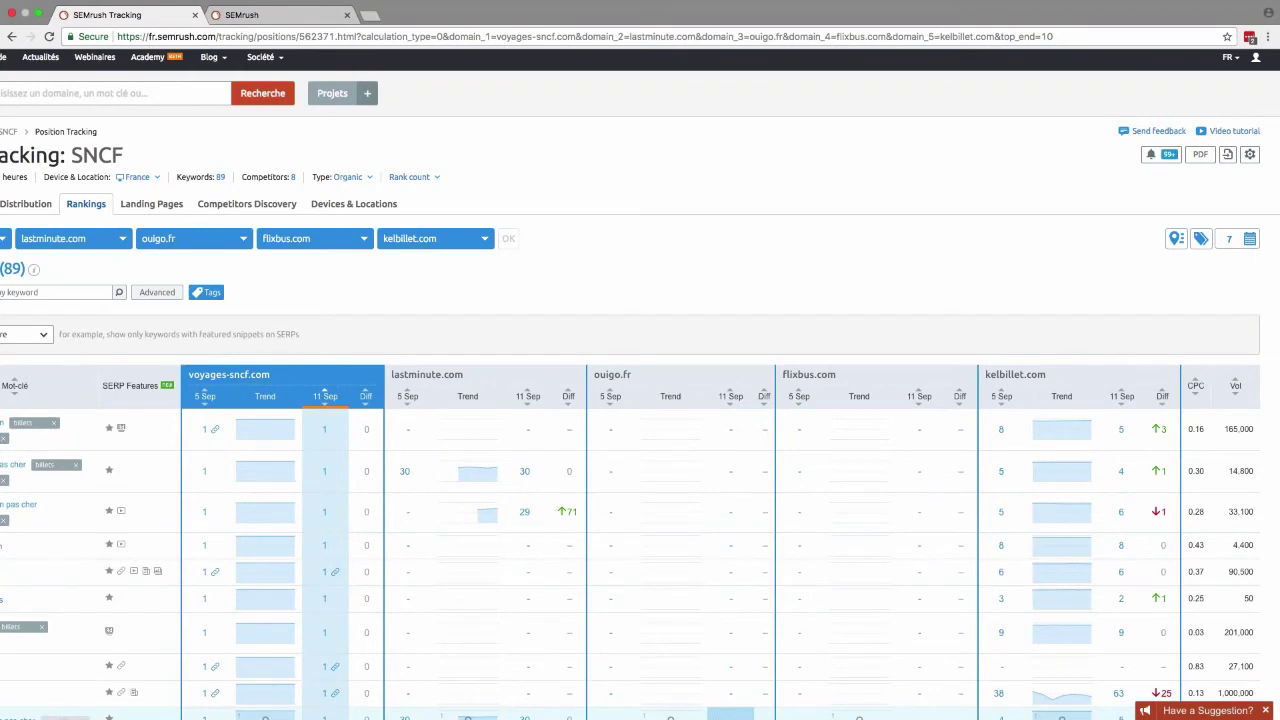
Step: Compare each keyword's position, trend and Diff values for voyages-sncf.com, lastminute.com and kelbillet.com in the Rankings table
scroll(614, 671, left, 1)
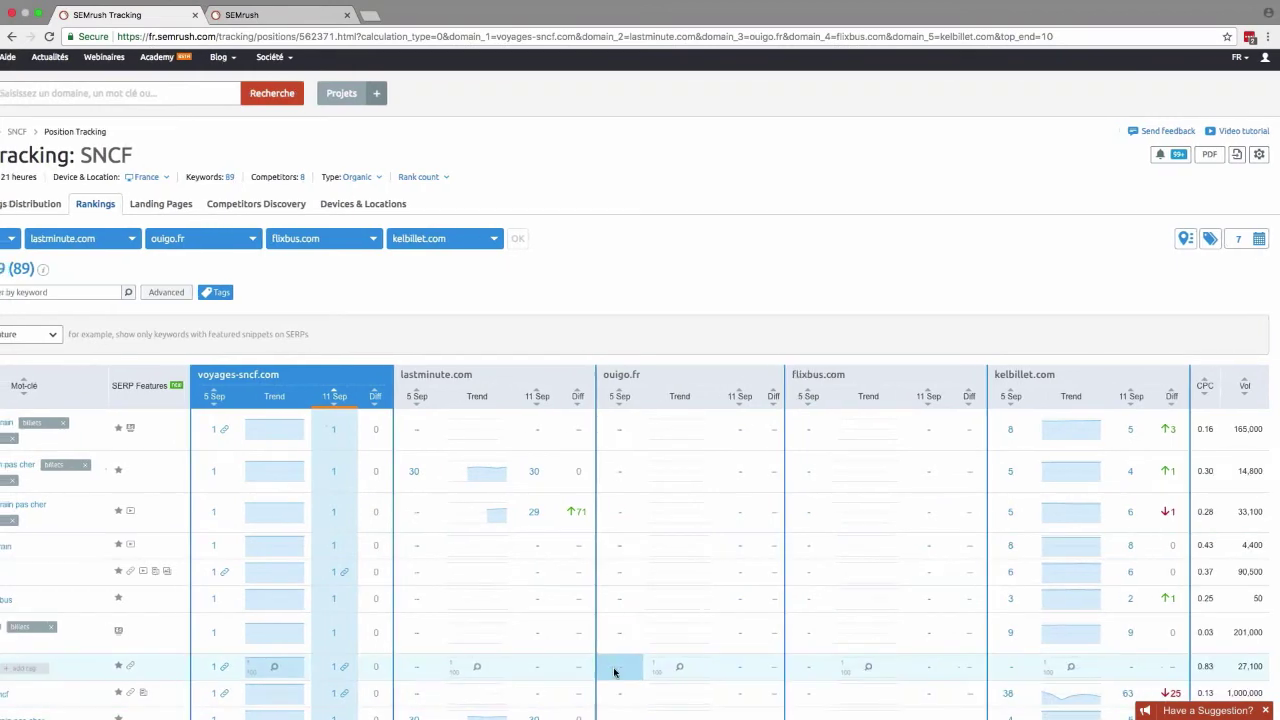
scroll(614, 671, left, 5)
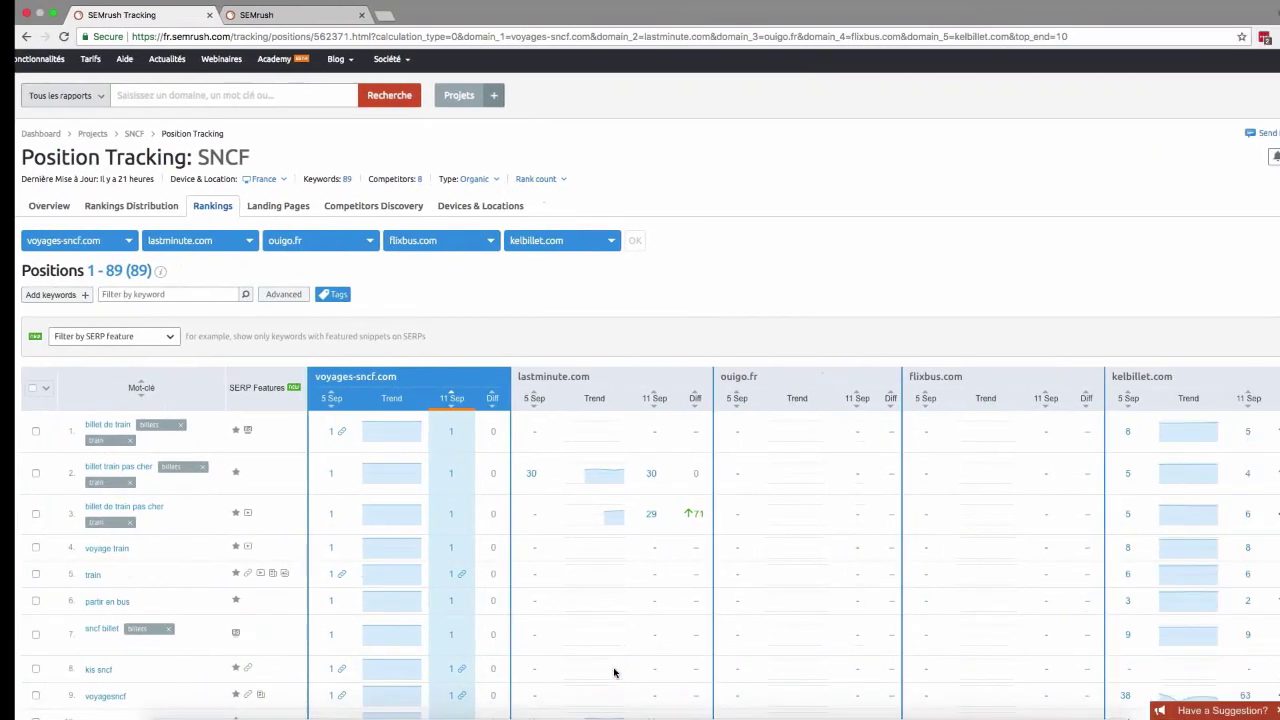
scroll(590, 580, down, 3)
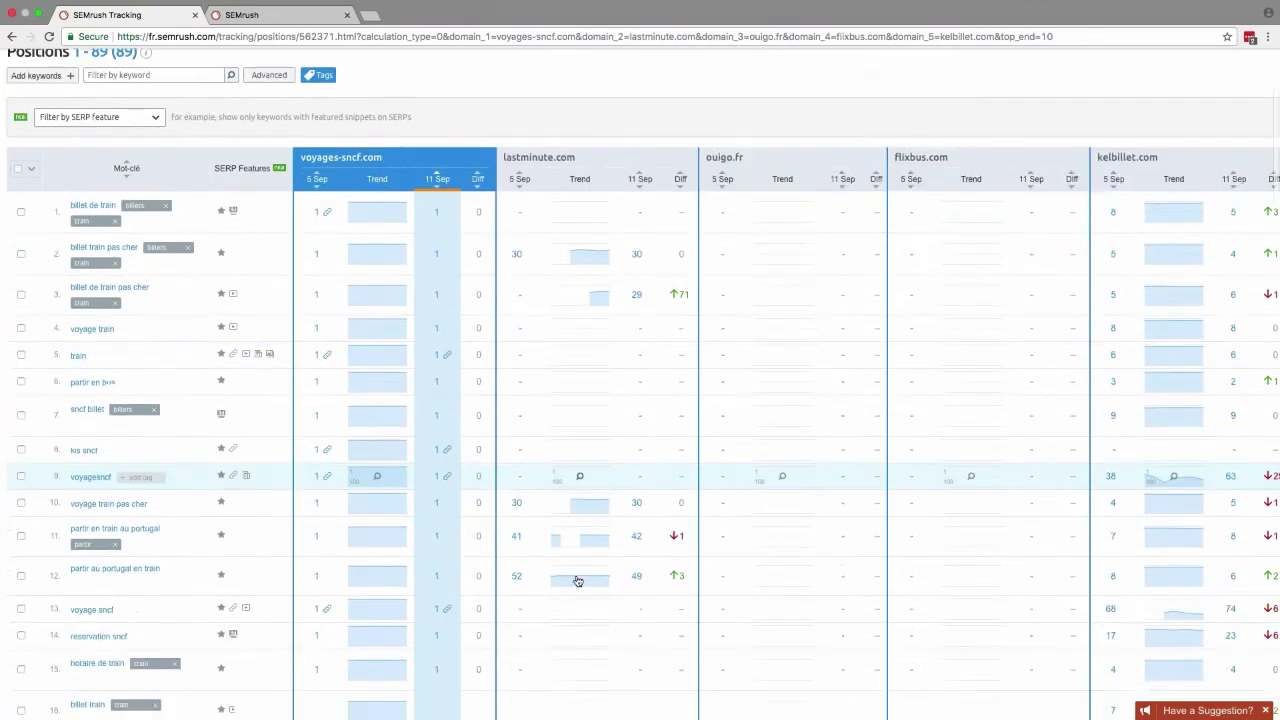
scroll(578, 581, down, 1)
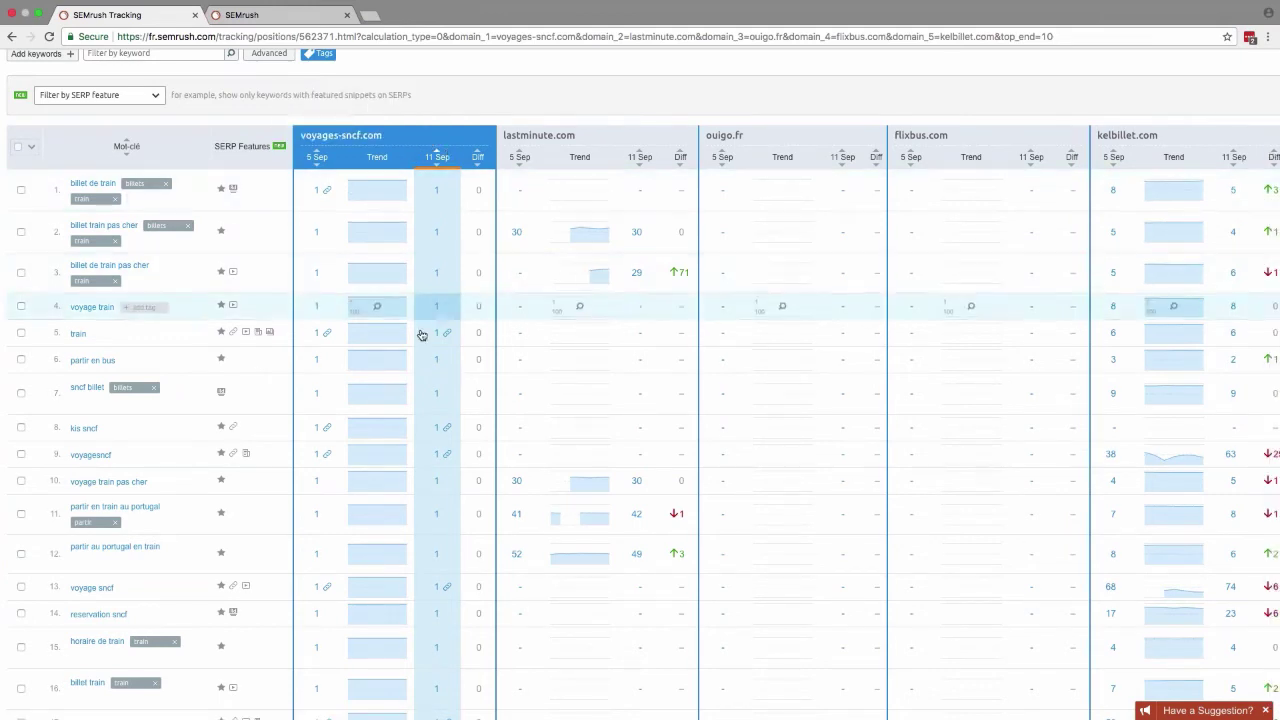
scroll(421, 334, down, 3)
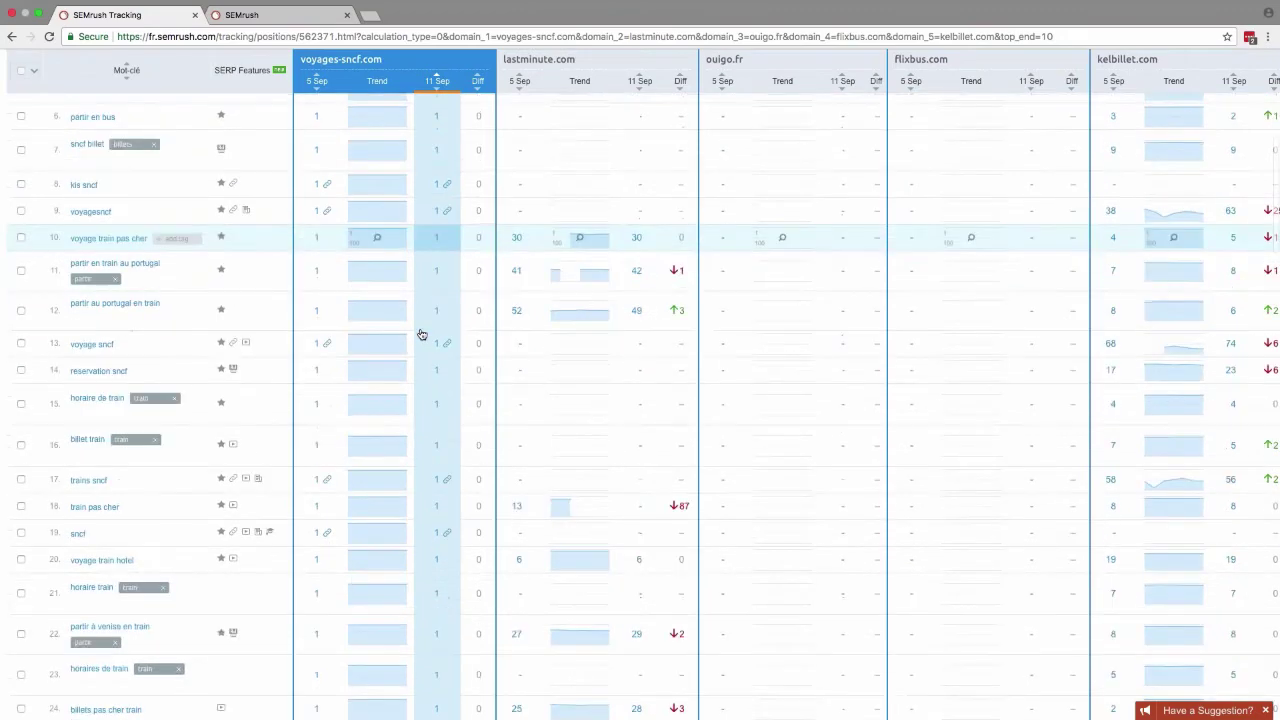
scroll(421, 334, down, 3)
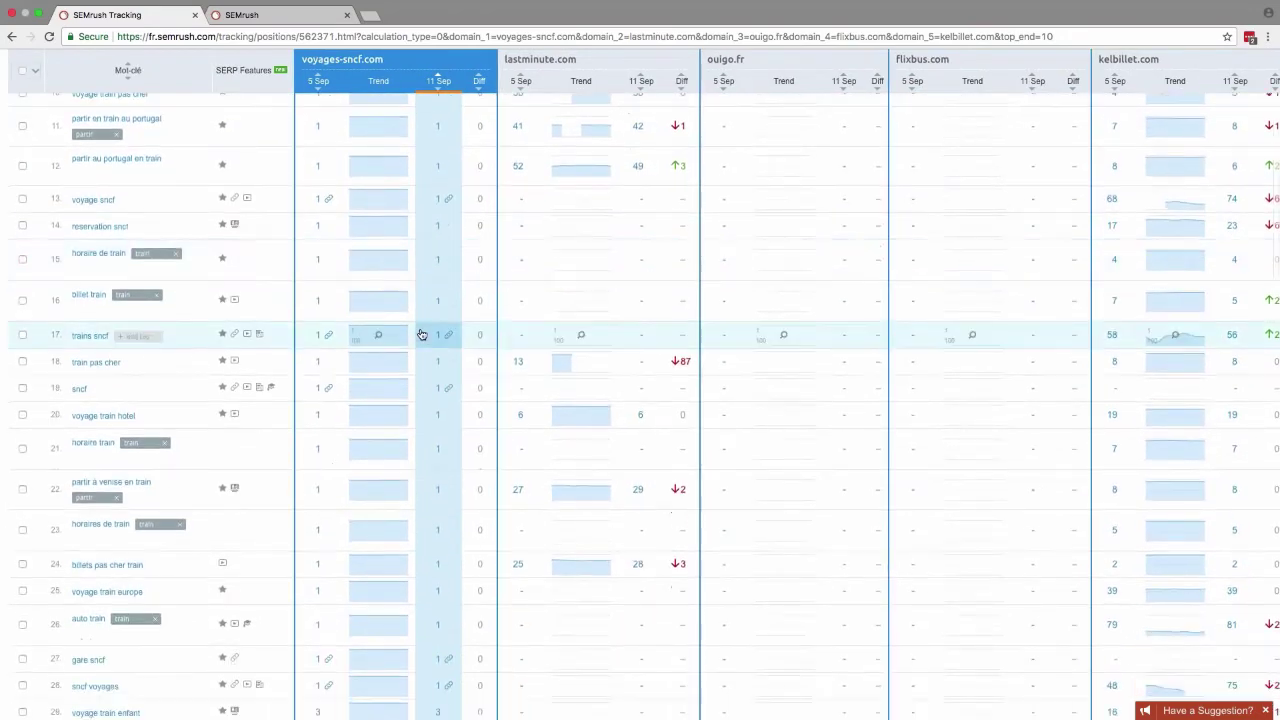
scroll(421, 334, down, 2)
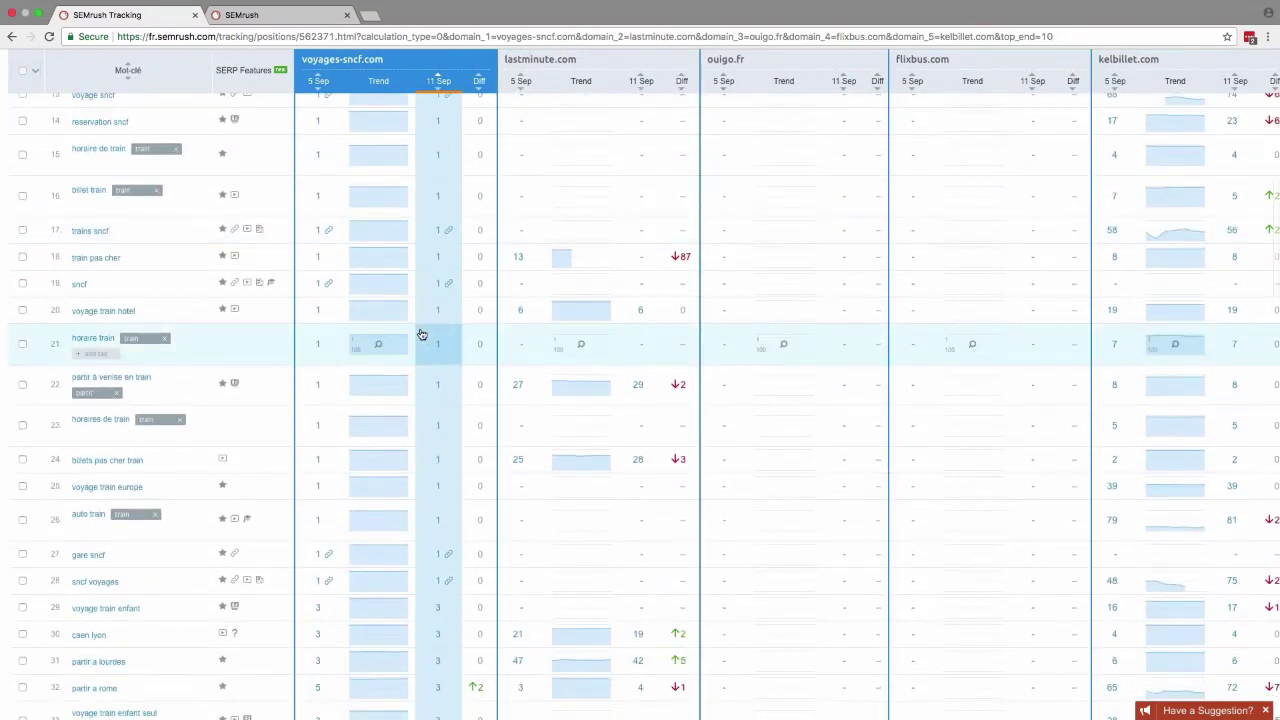
scroll(421, 334, up, 5)
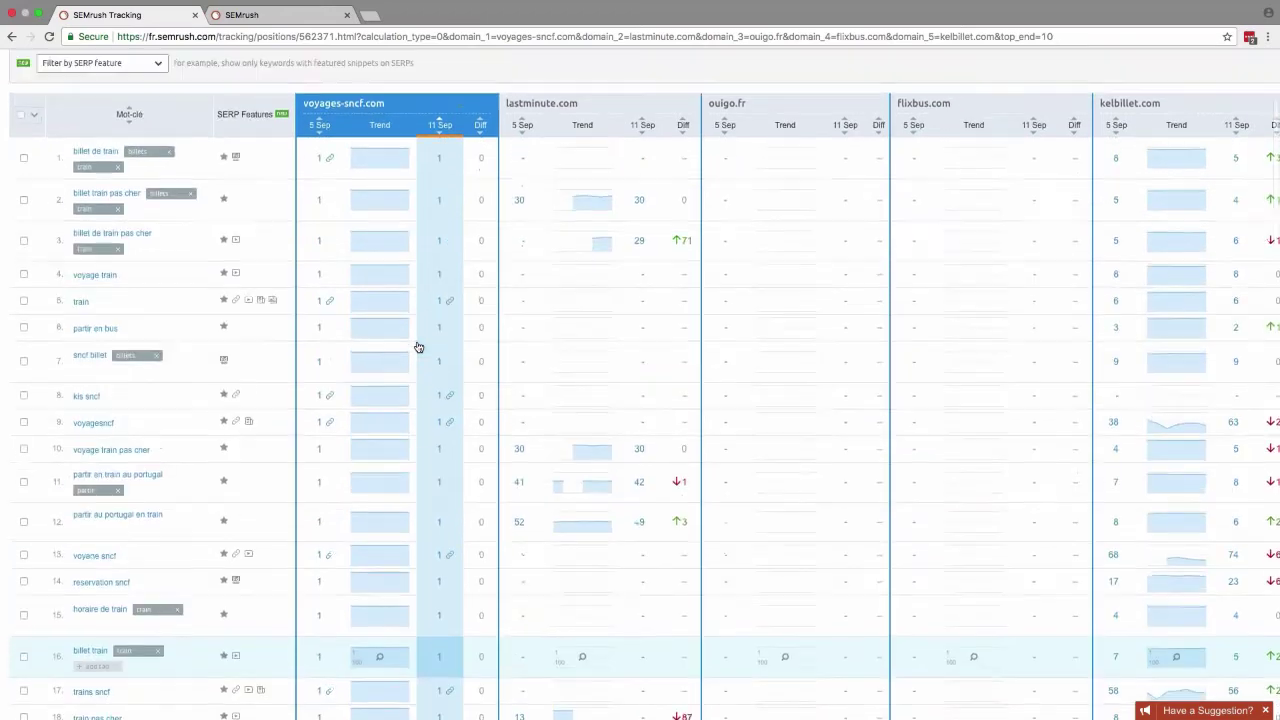
scroll(418, 347, up, 1)
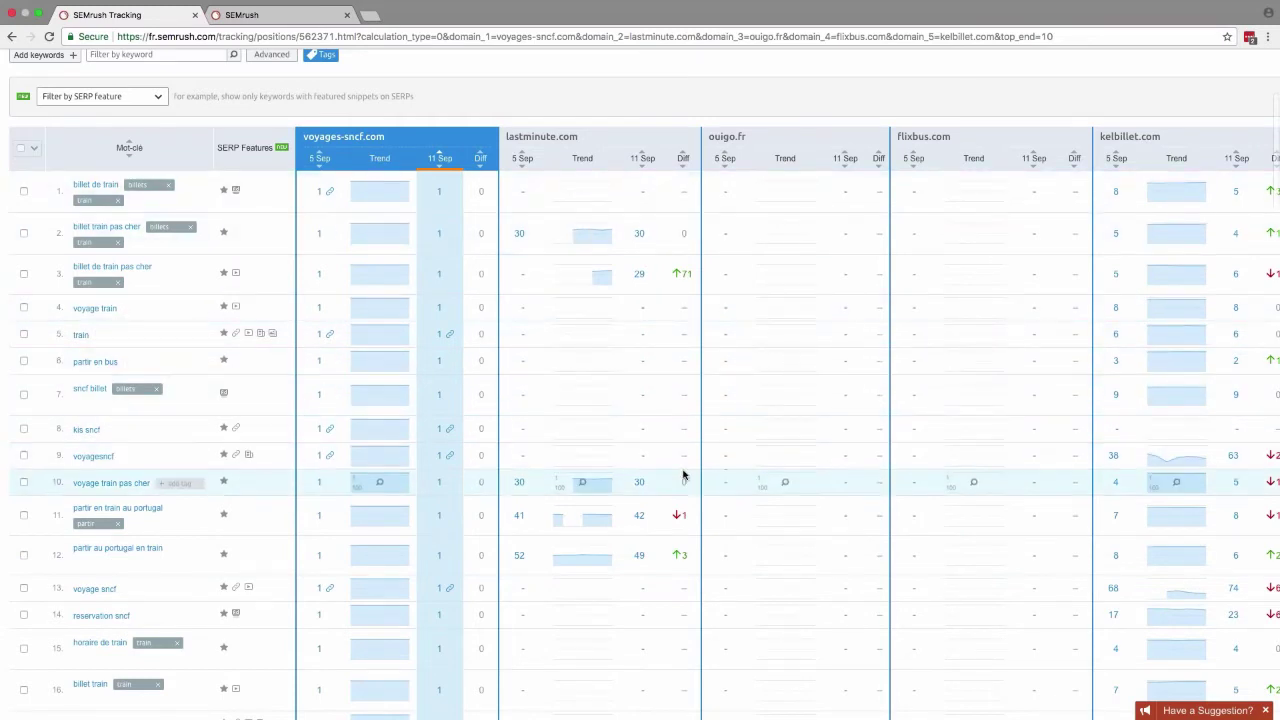
scroll(684, 475, down, 1)
scroll(684, 475, right, 1)
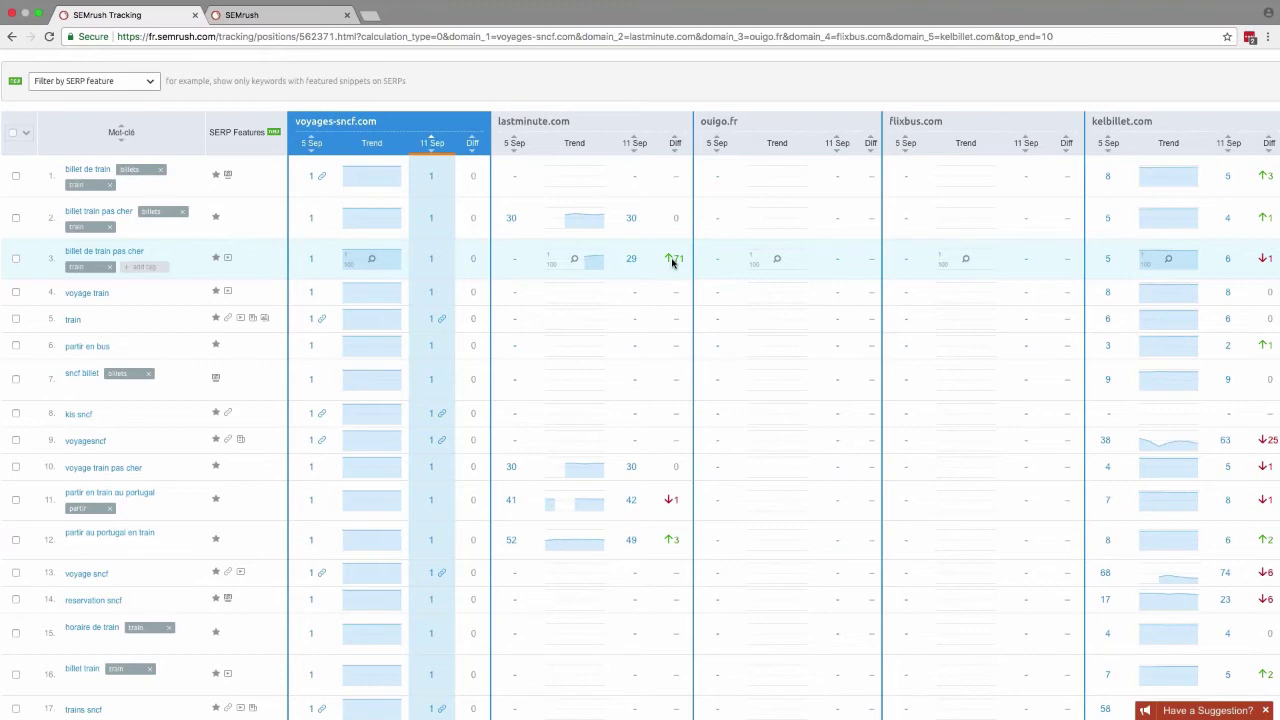
scroll(631, 258, up, 3)
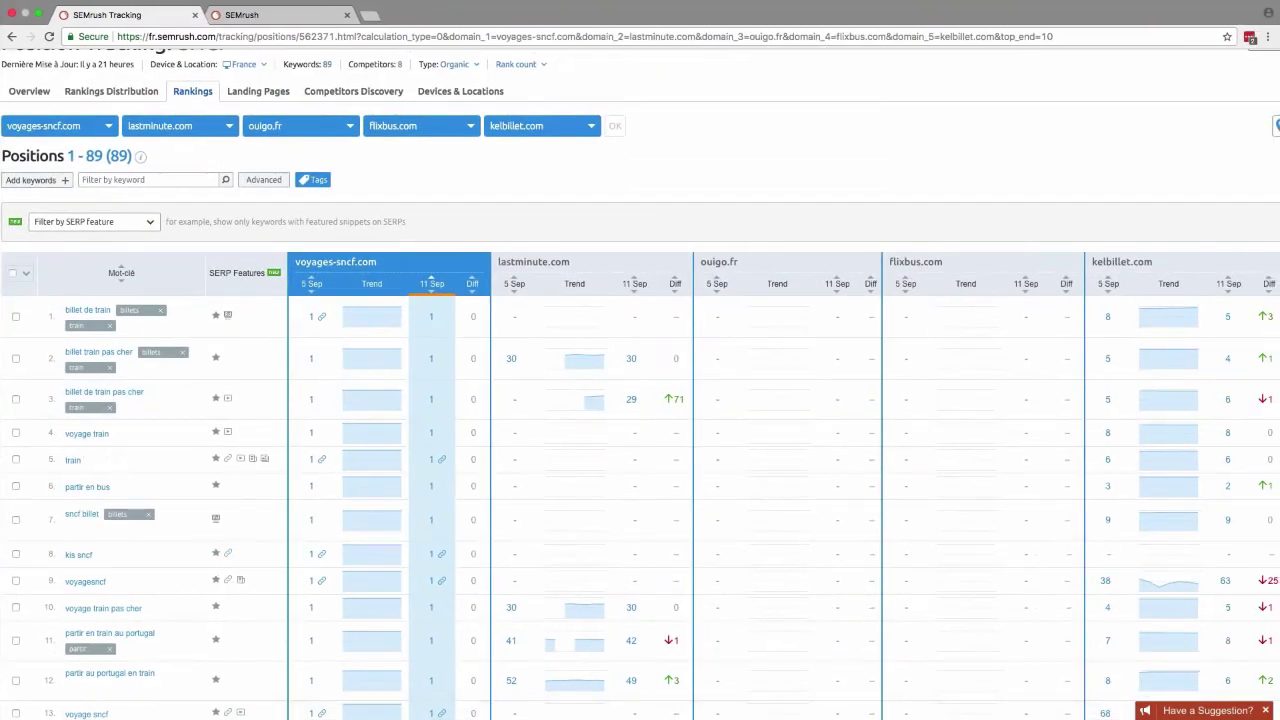
Step: View the form for adding campaign keywords, close it without adding any, and filter the Rankings table by the keyword "paris"
click(56, 185)
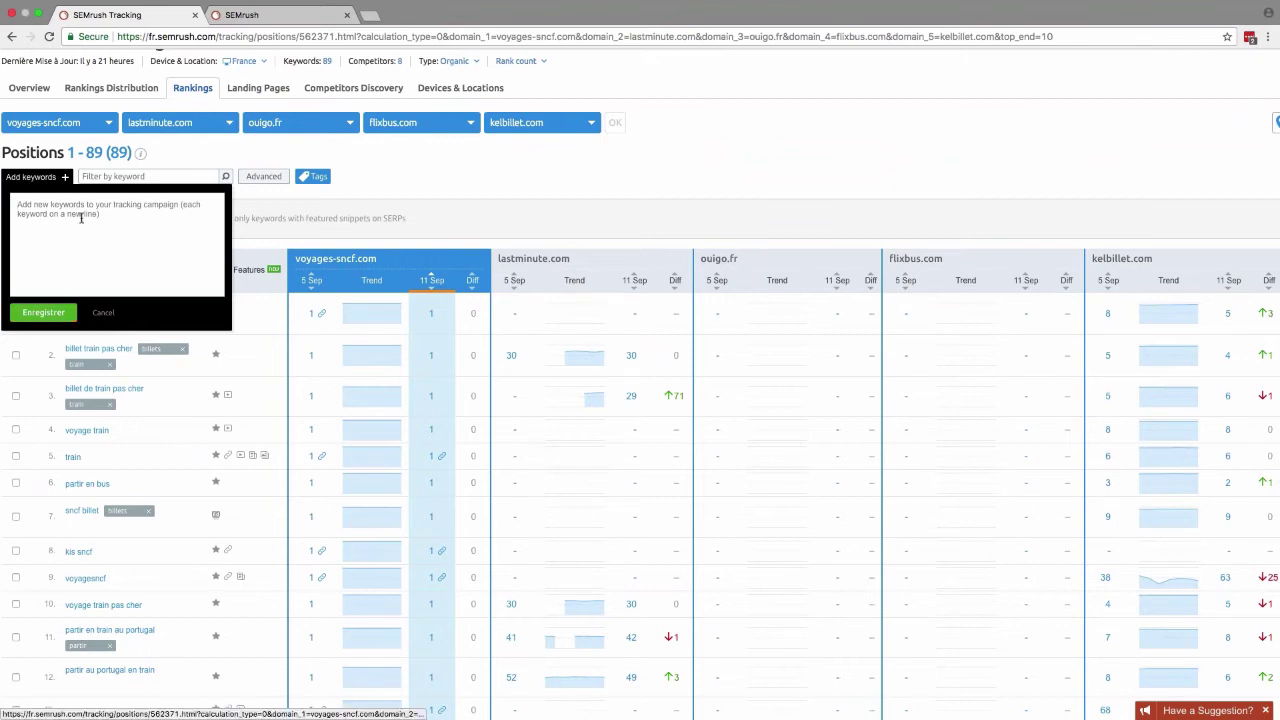
click(380, 189)
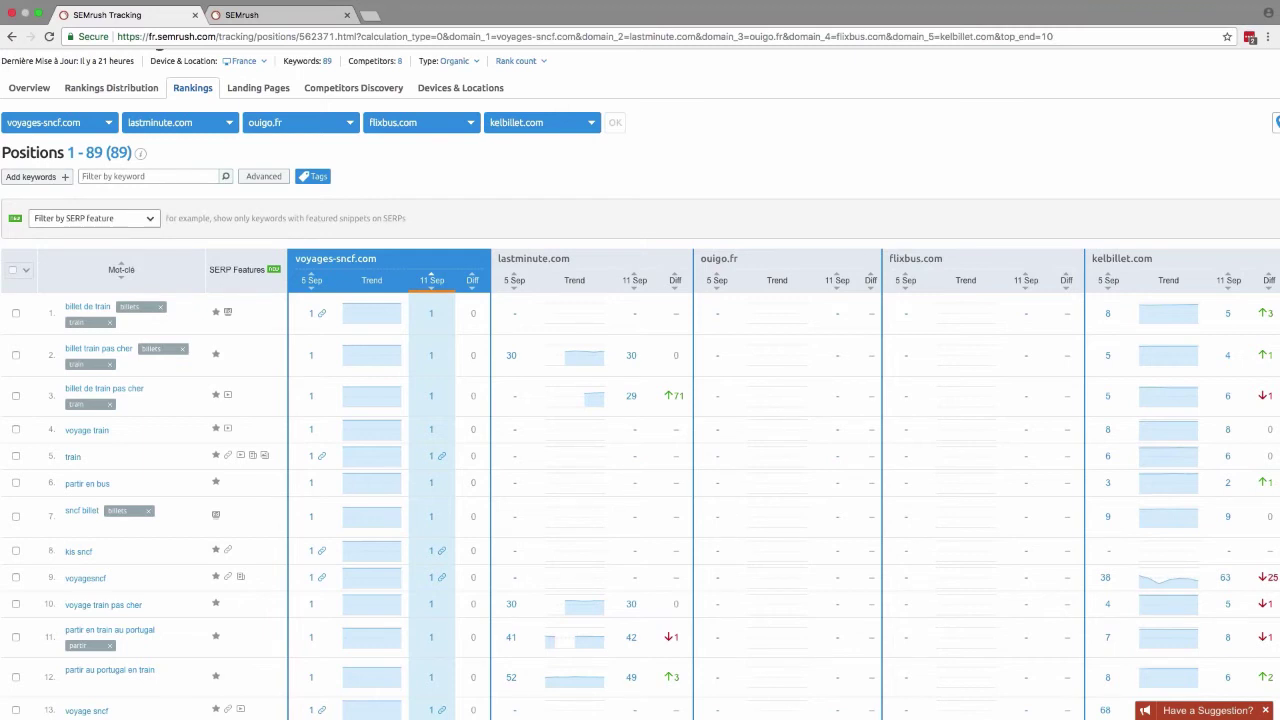
text(paris)
scroll(517, 166, down, 1)
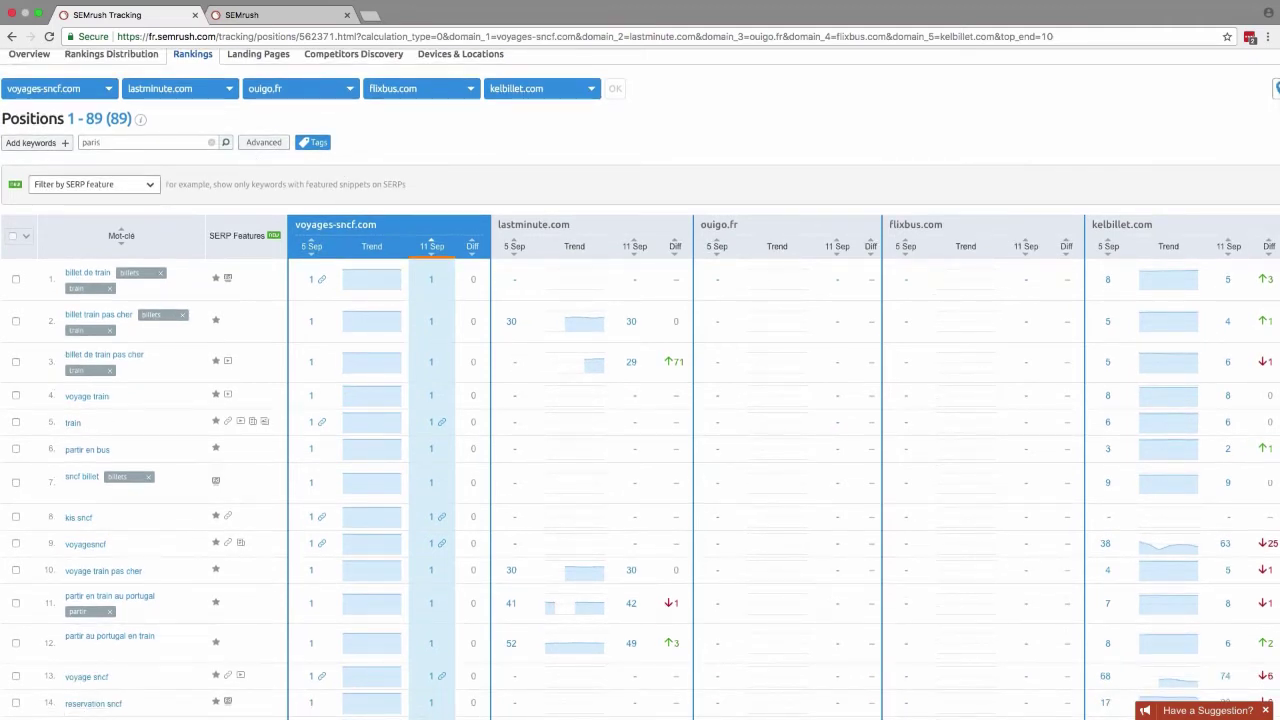
click(225, 142)
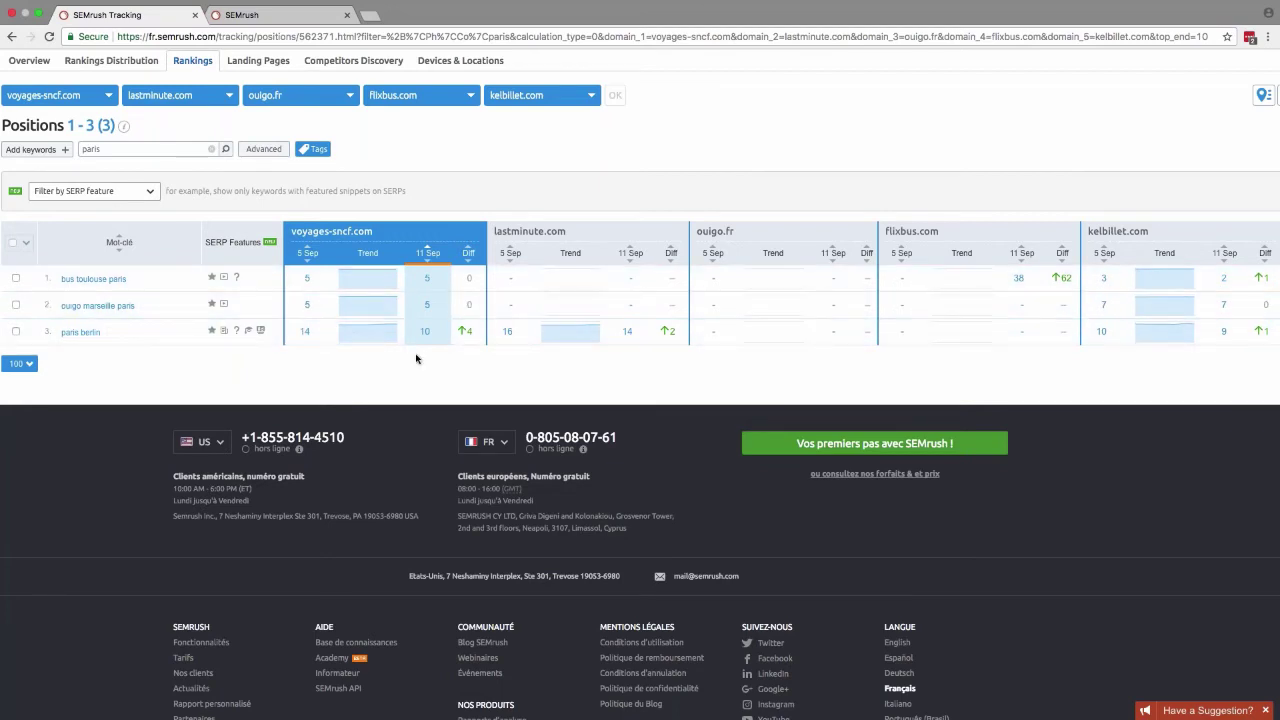
Step: Check the campaign's new ranking alerts and open their triggers for editing
scroll(417, 358, up, 3)
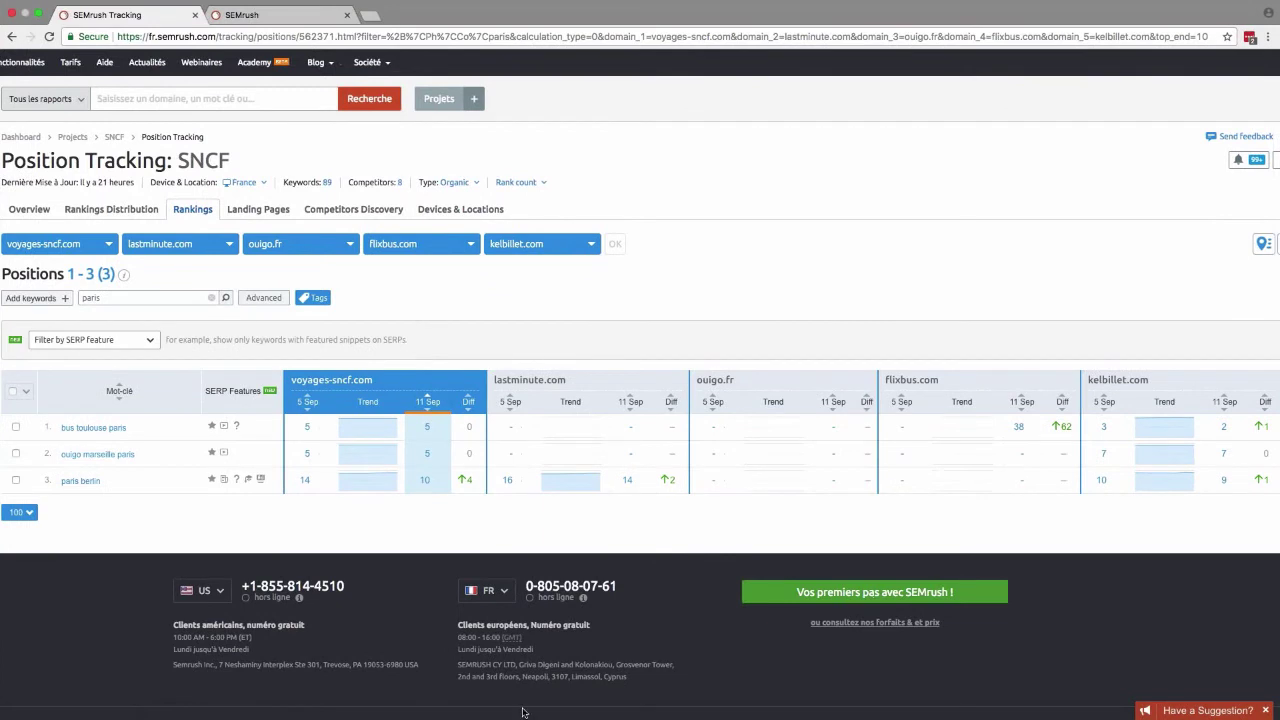
mouse_move(589, 718)
click(1240, 162)
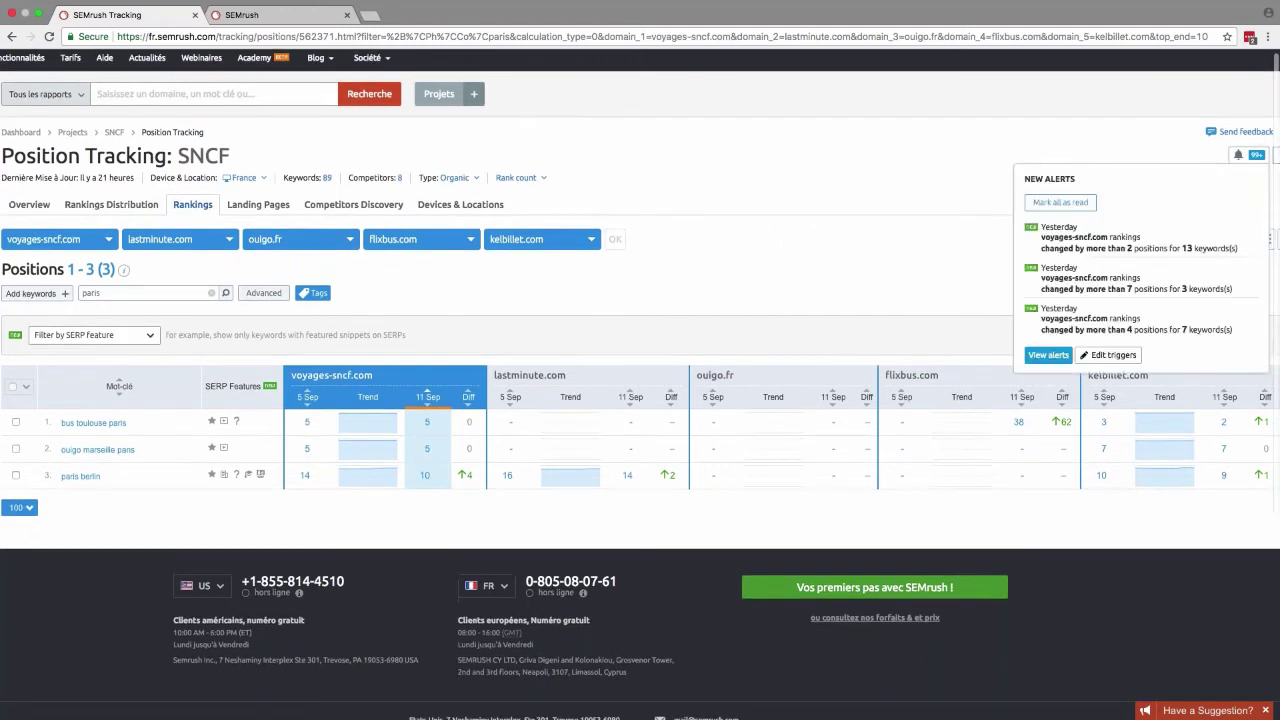
click(1113, 356)
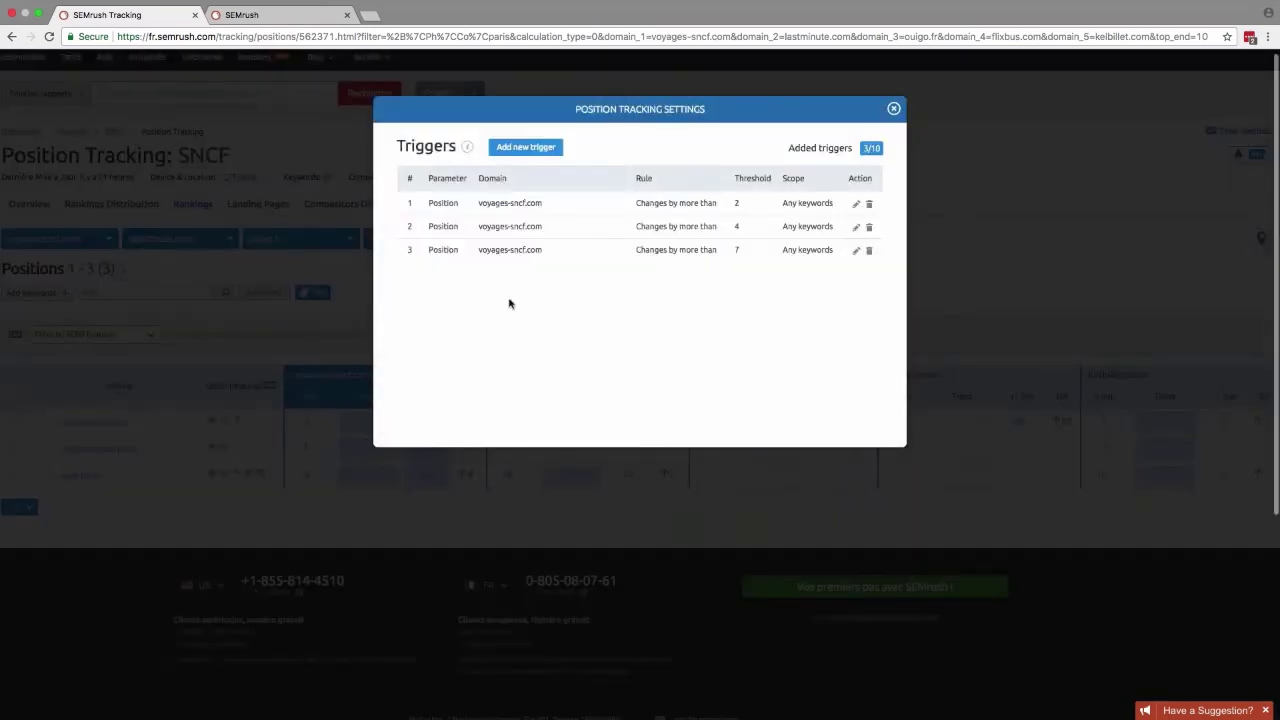
Step: Add a trigger that alerts when any keyword's position for voyages-sncf.com changes by more than 3, and close the settings
click(530, 148)
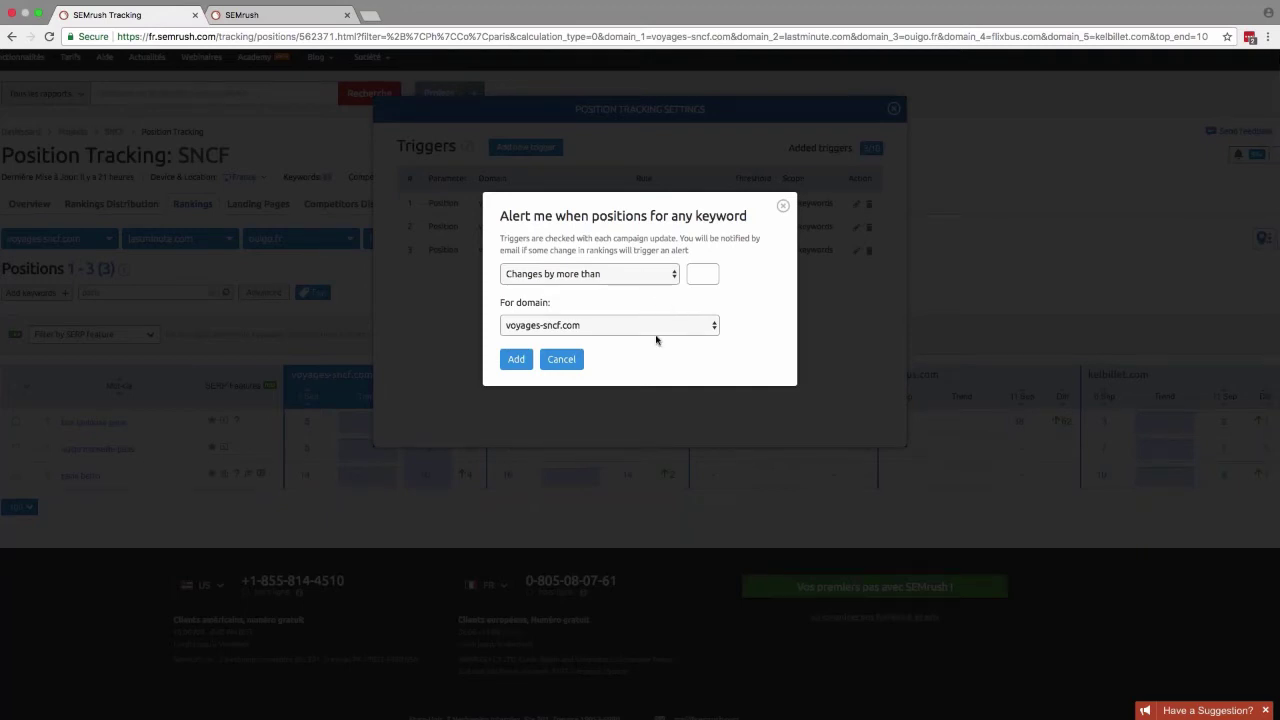
click(712, 329)
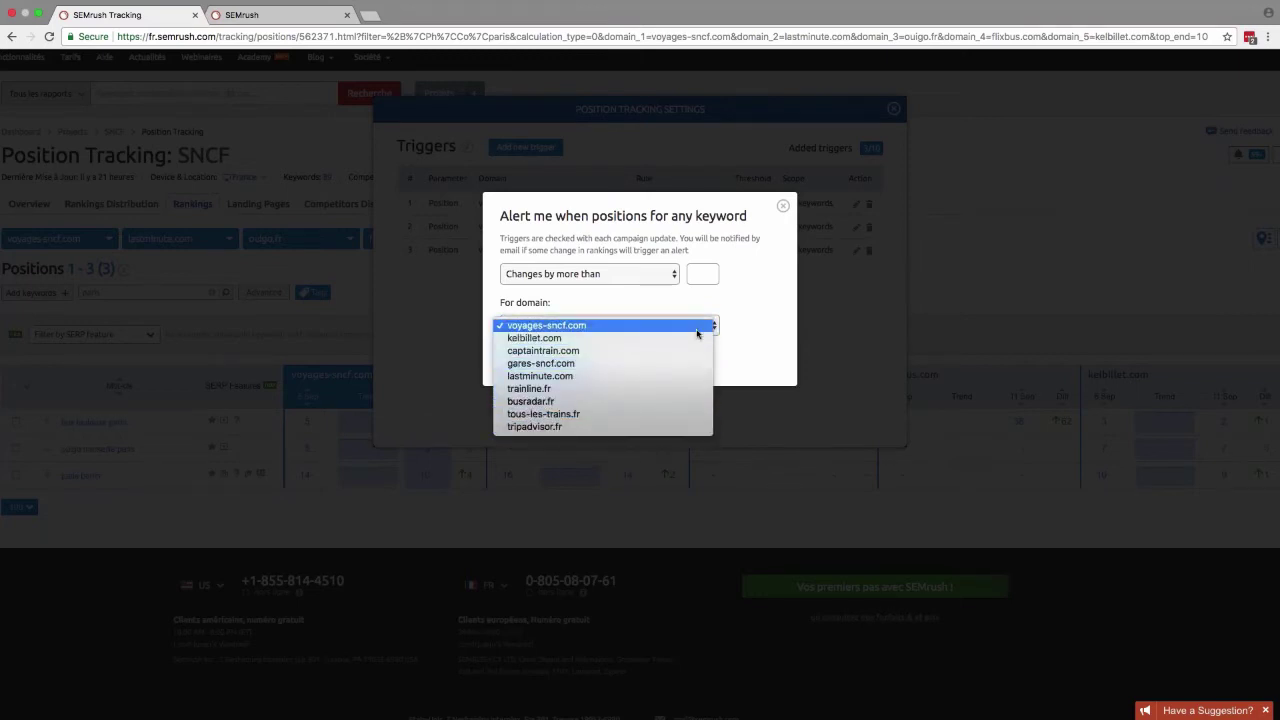
click(733, 326)
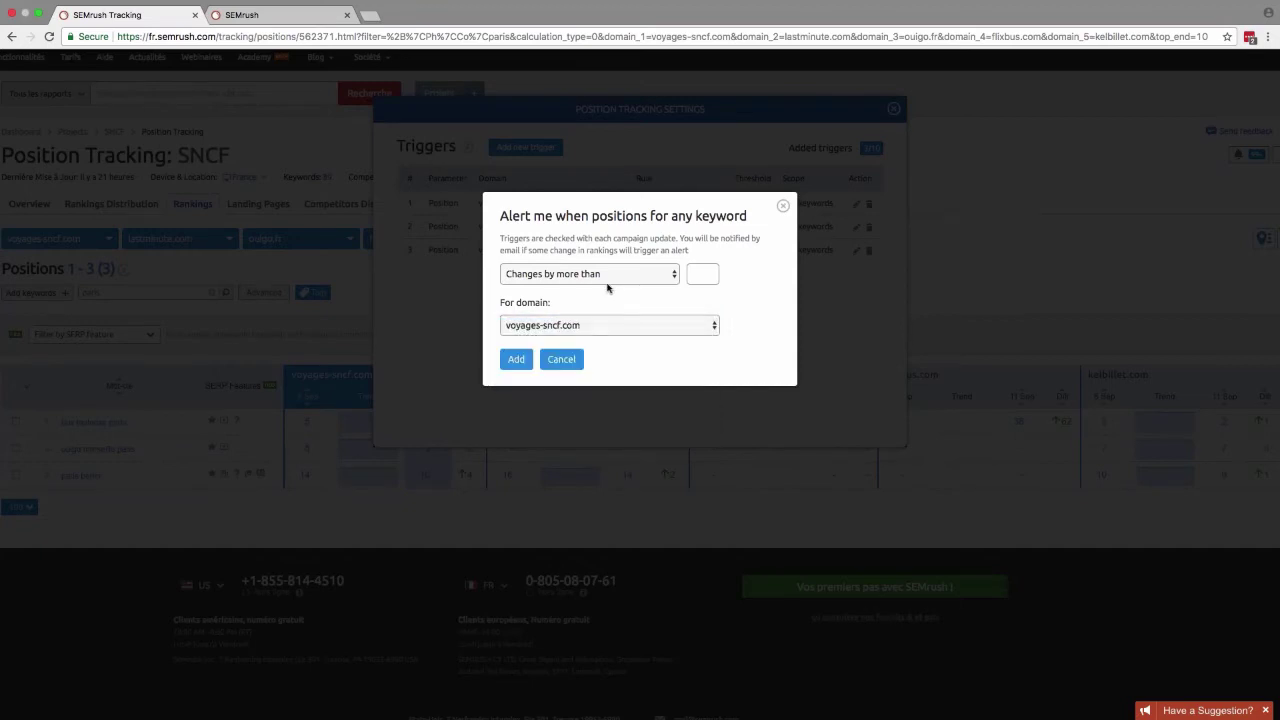
click(702, 274)
text(3)
key(Return)
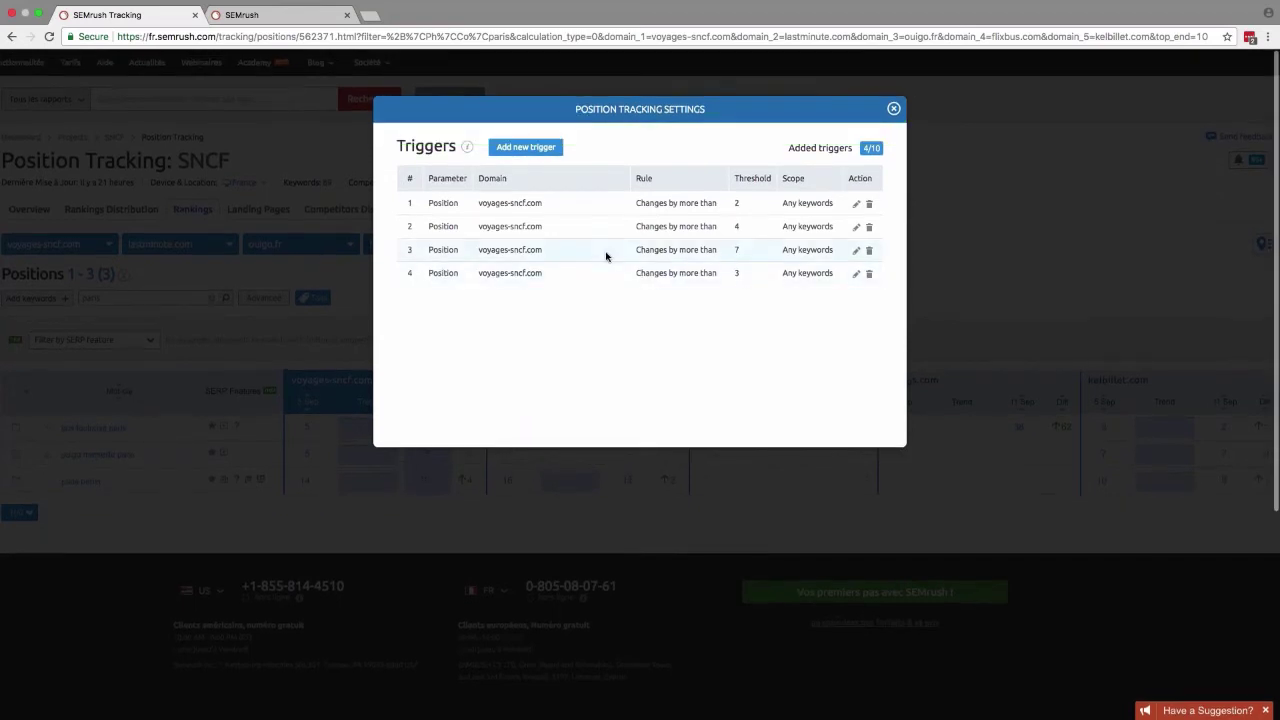
scroll(605, 257, down, 1)
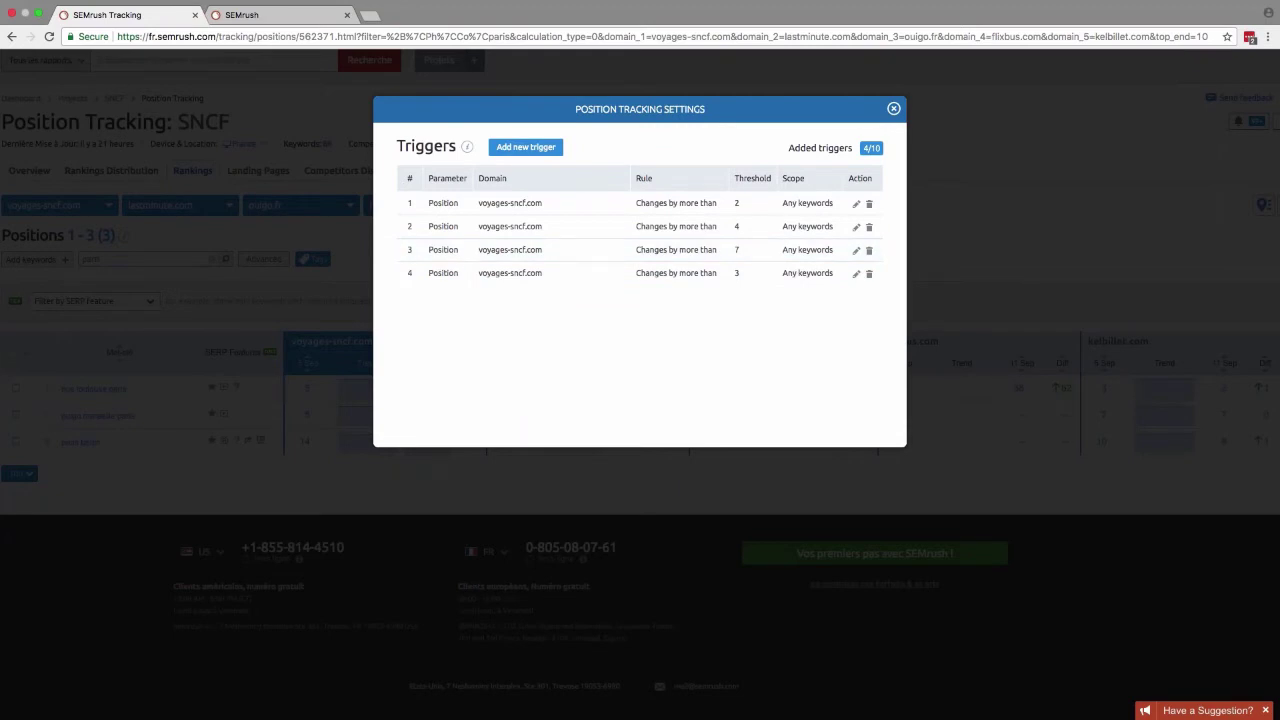
key(Escape)
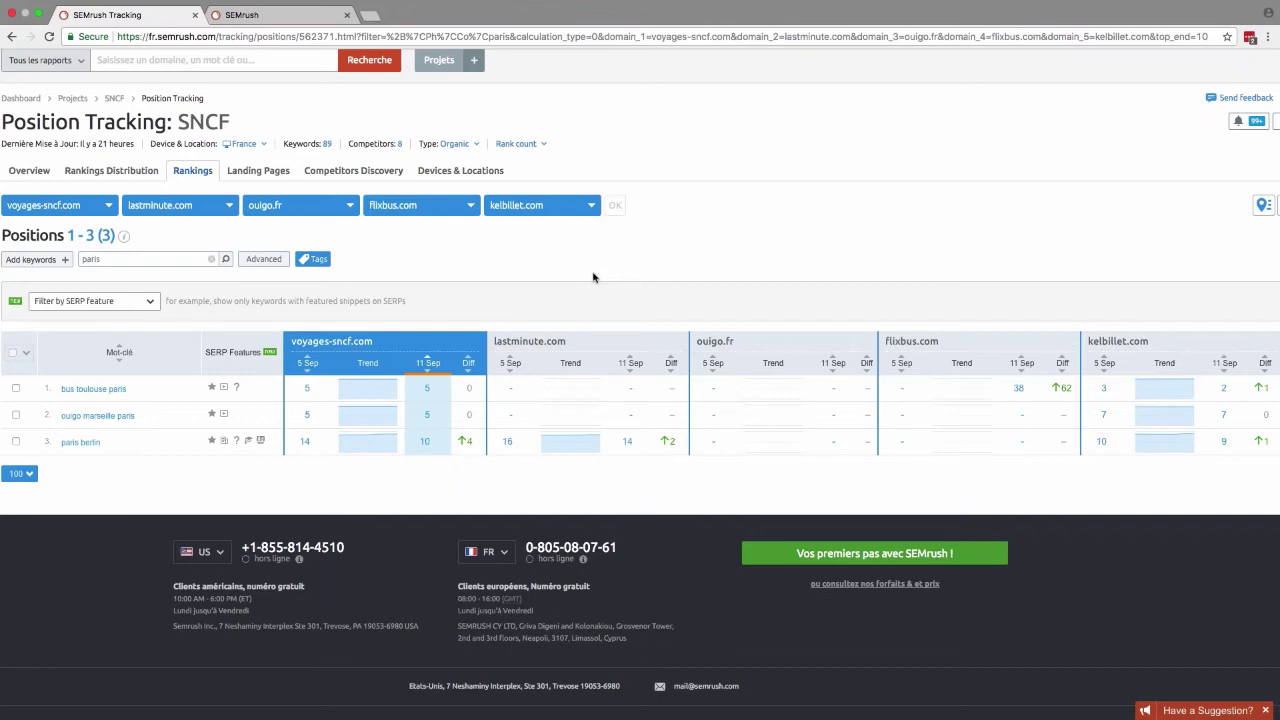
Step: Open the Landing Pages report and examine each URL's keyword count, estimated traffic, average position and total volume
click(257, 171)
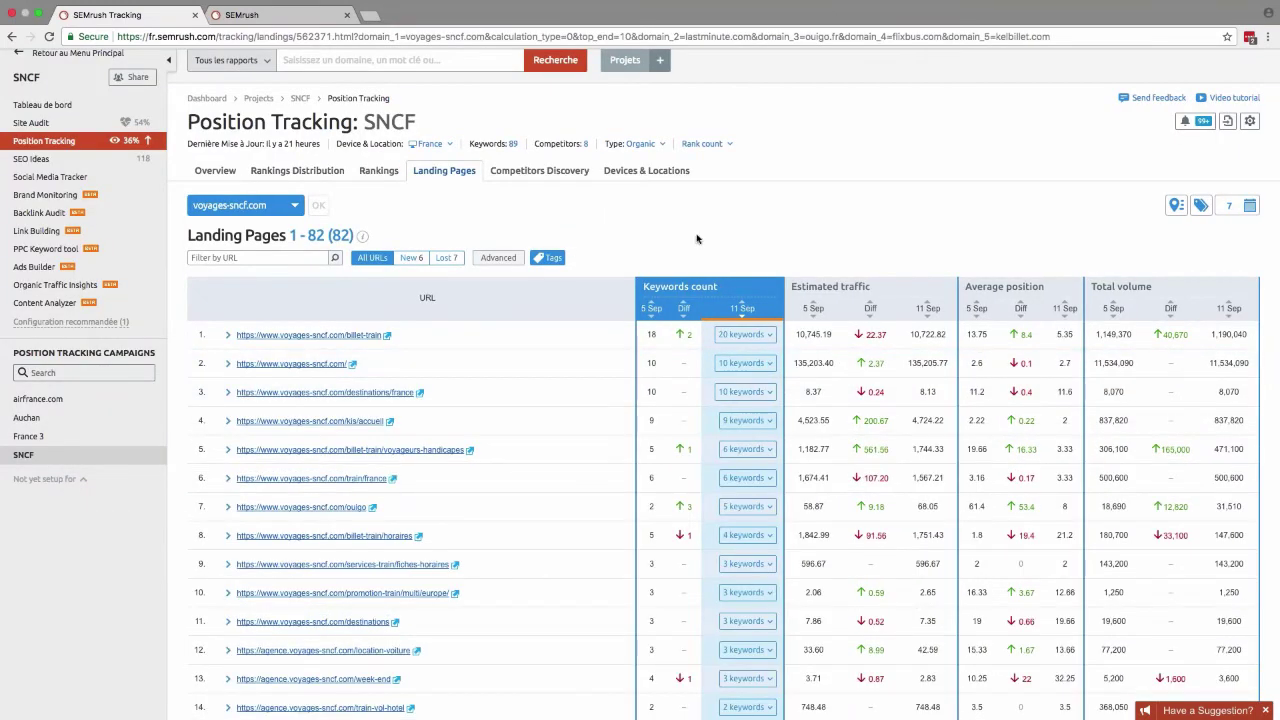
scroll(697, 237, down, 1)
scroll(697, 237, down, 1)
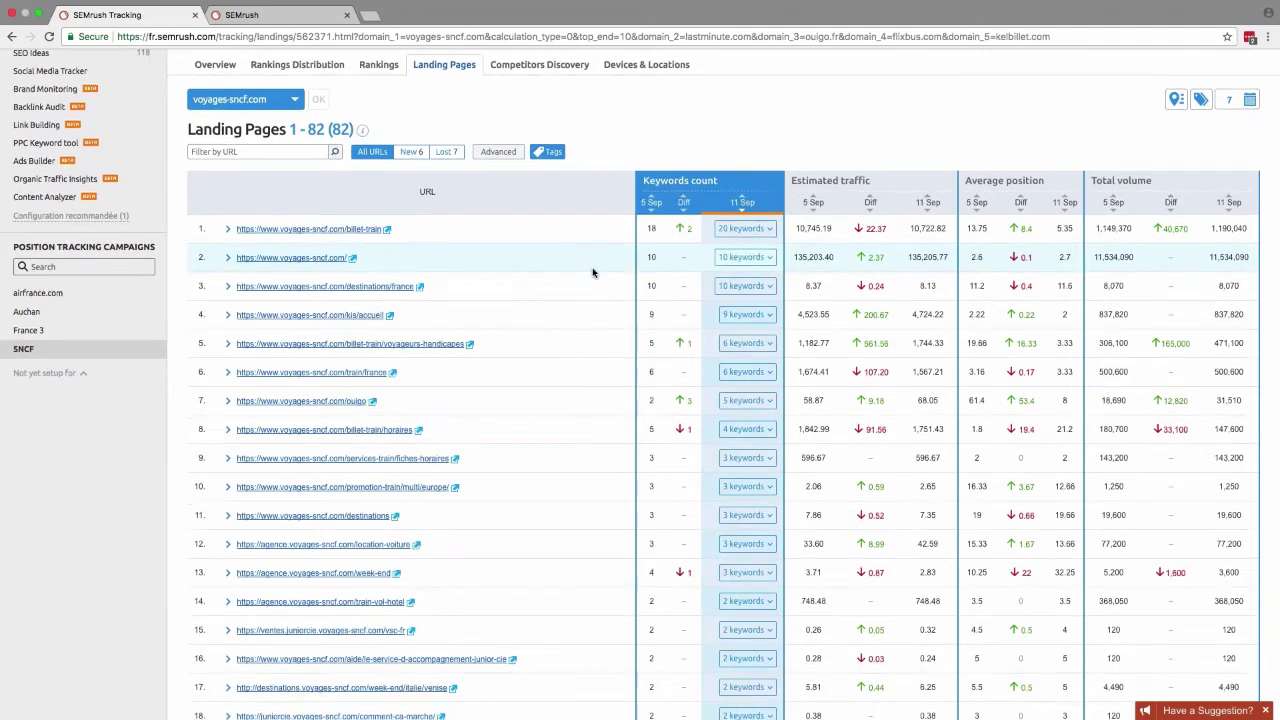
scroll(592, 272, down, 1)
scroll(592, 272, down, 1)
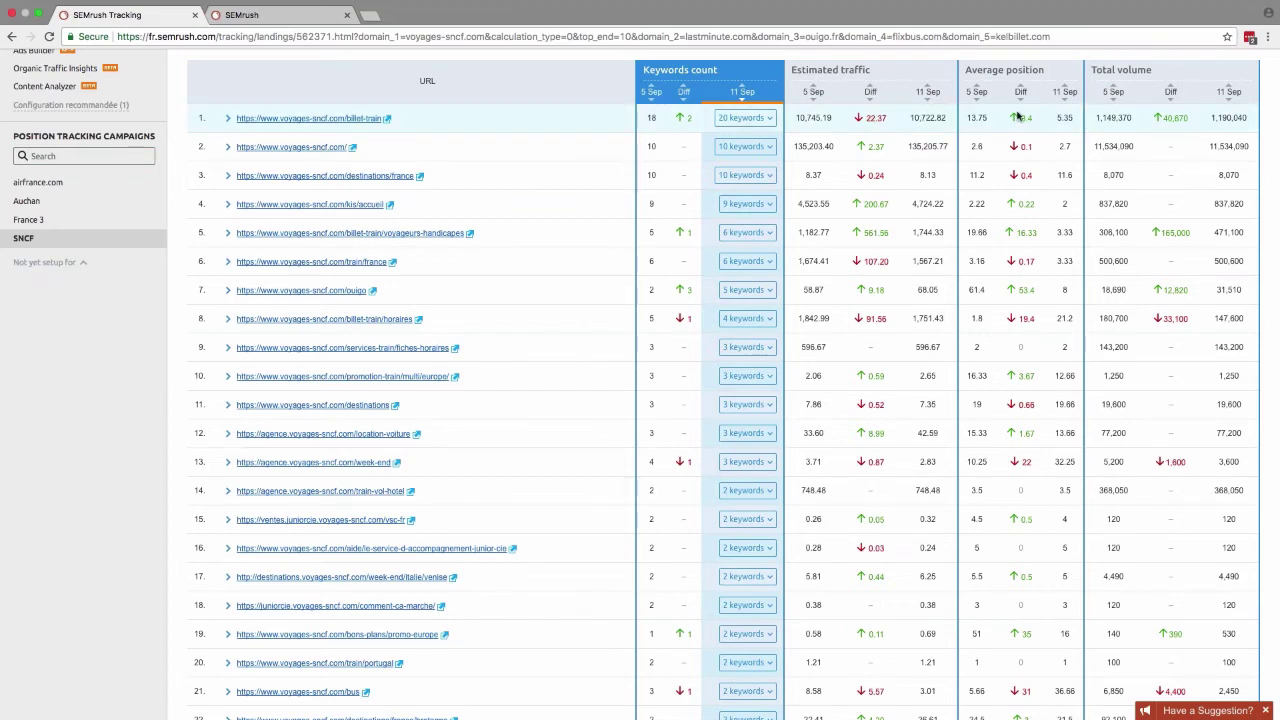
Step: Expand the keywords of the voyages-sncf.com/billet-train landing page and examine their traffic, positions and volumes, including the newly ranked ones
click(765, 119)
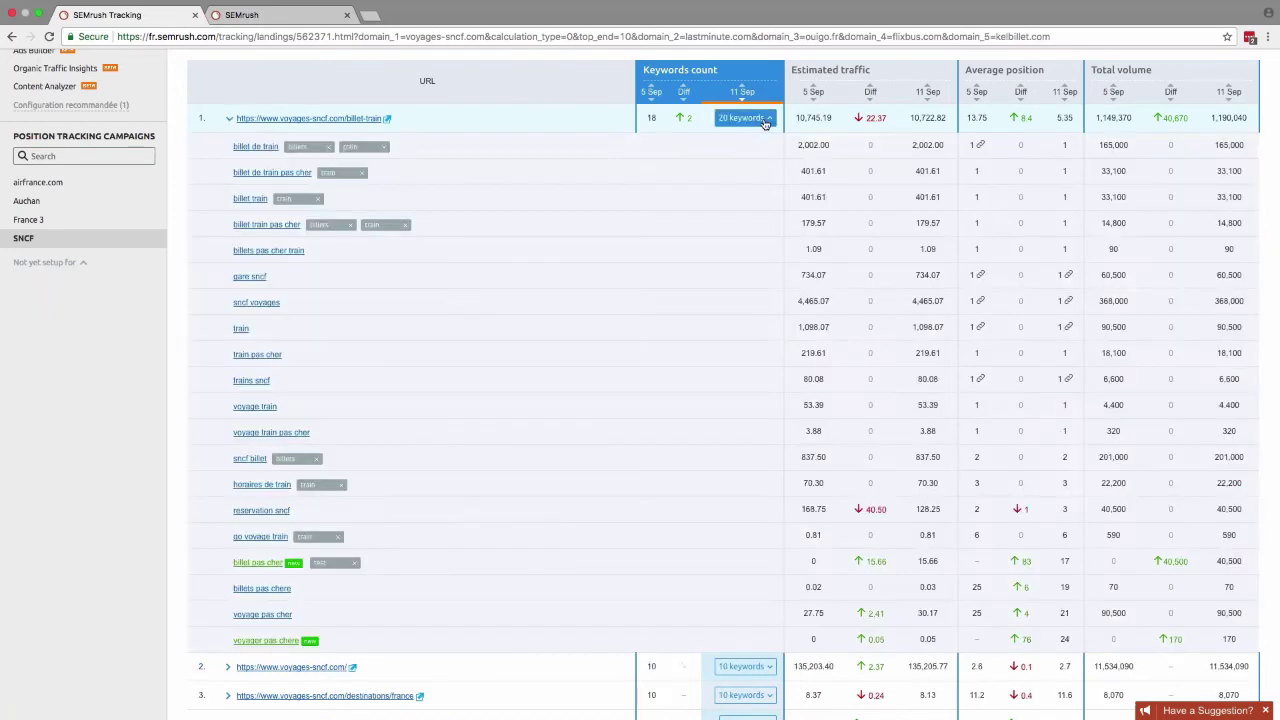
scroll(574, 329, down, 1)
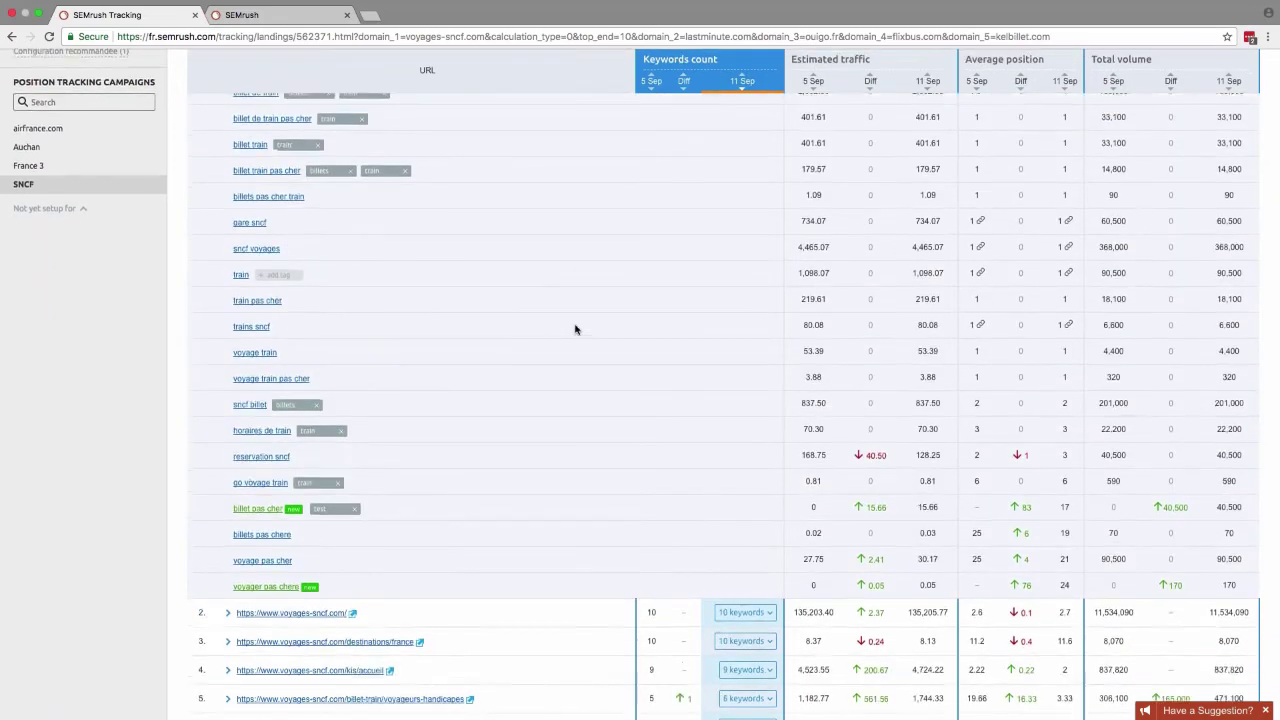
scroll(575, 330, up, 1)
scroll(575, 330, down, 1)
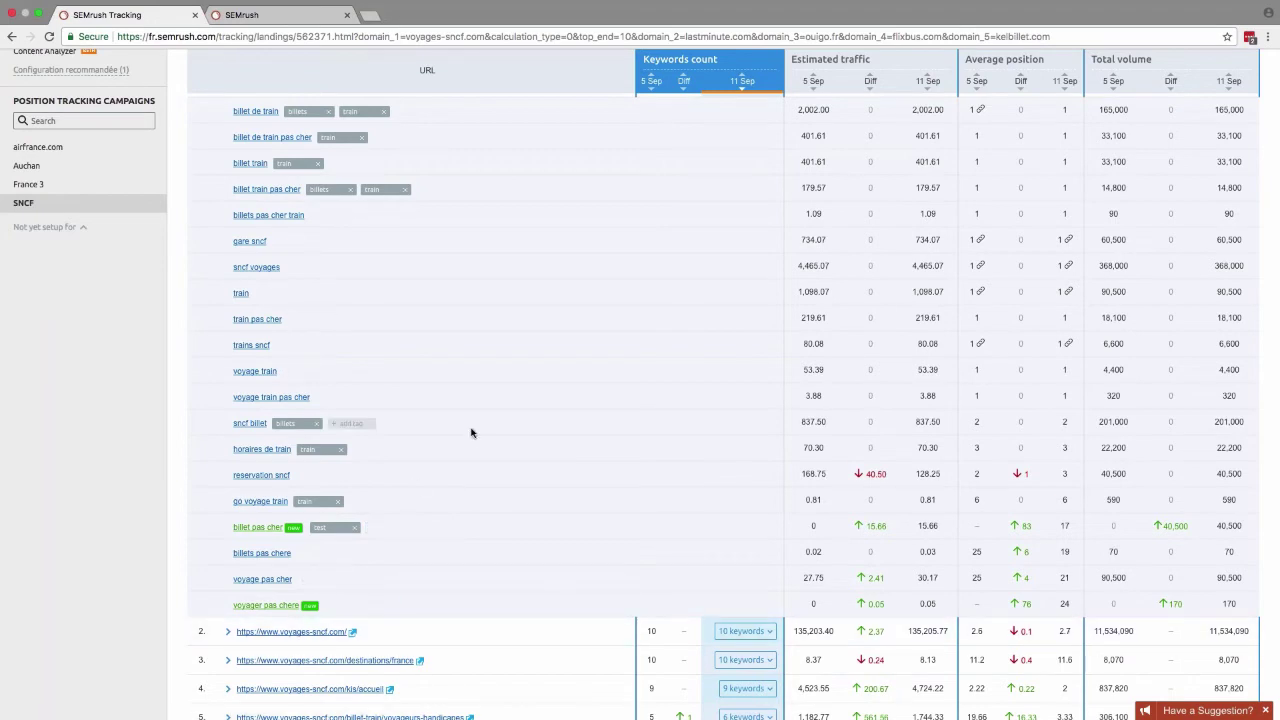
scroll(469, 429, up, 1)
scroll(469, 429, up, 1)
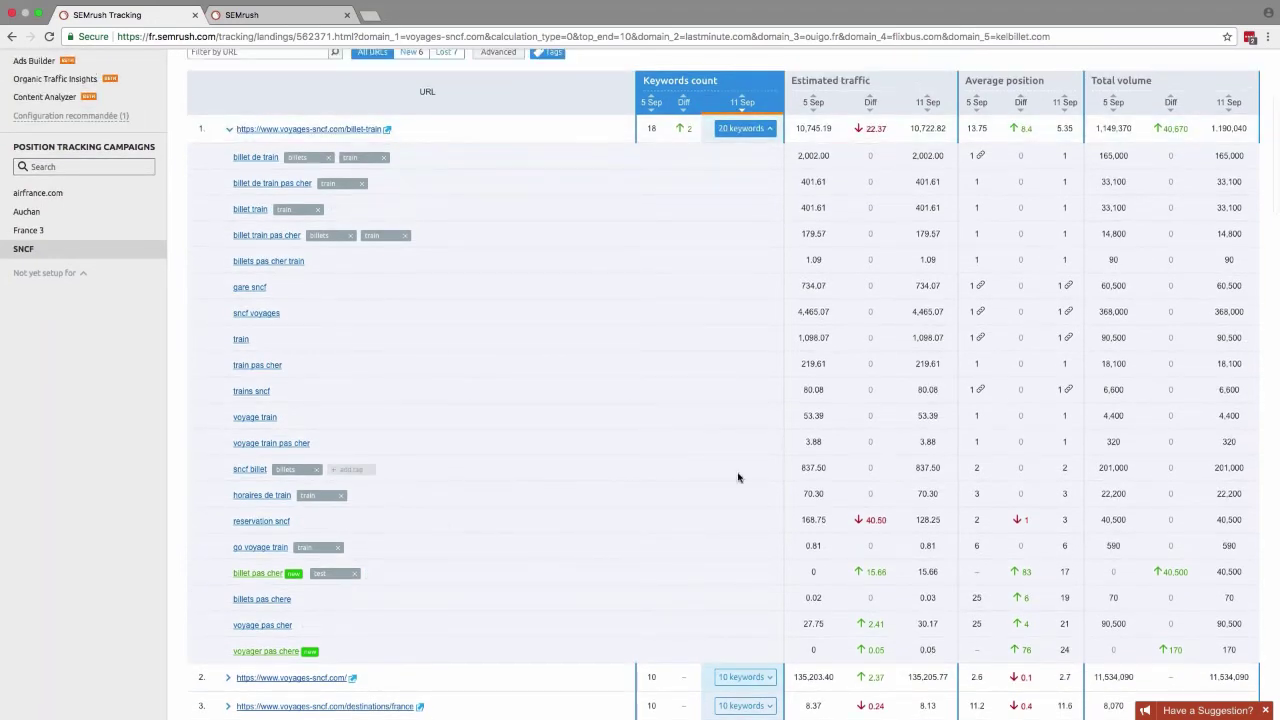
scroll(755, 497, down, 3)
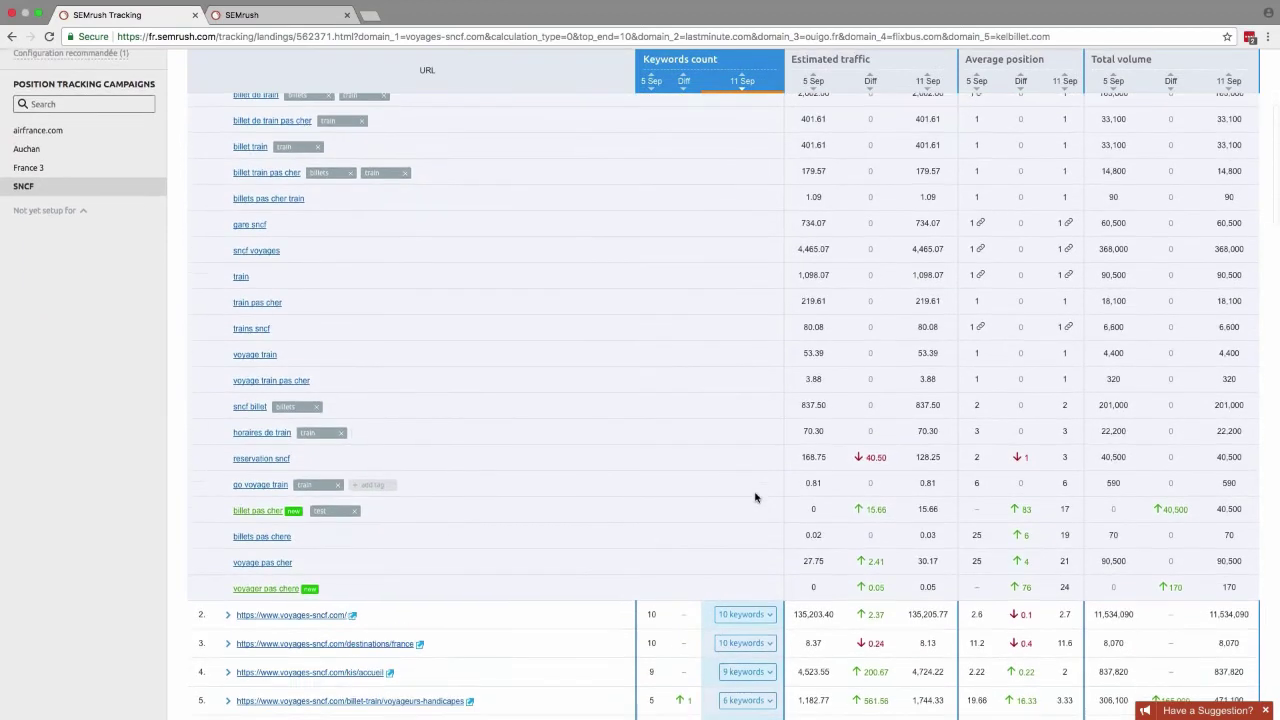
scroll(1050, 477, up, 1)
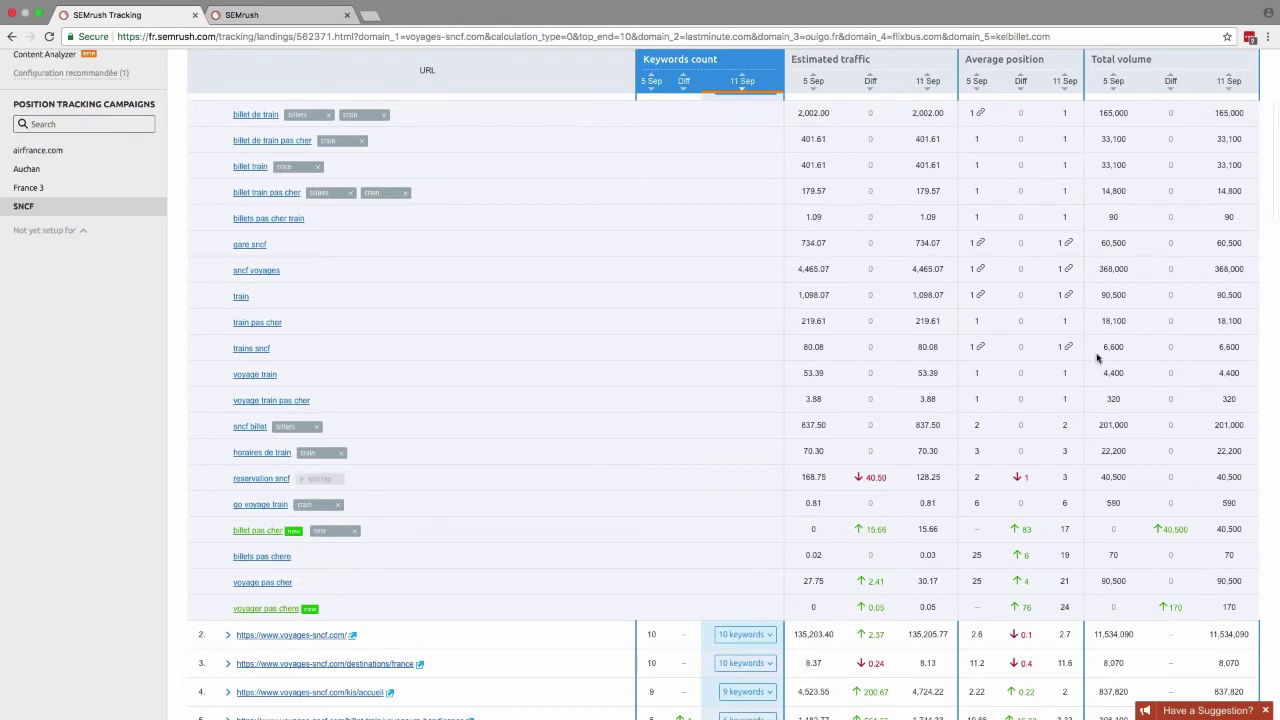
scroll(1097, 357, up, 1)
scroll(1097, 357, up, 5)
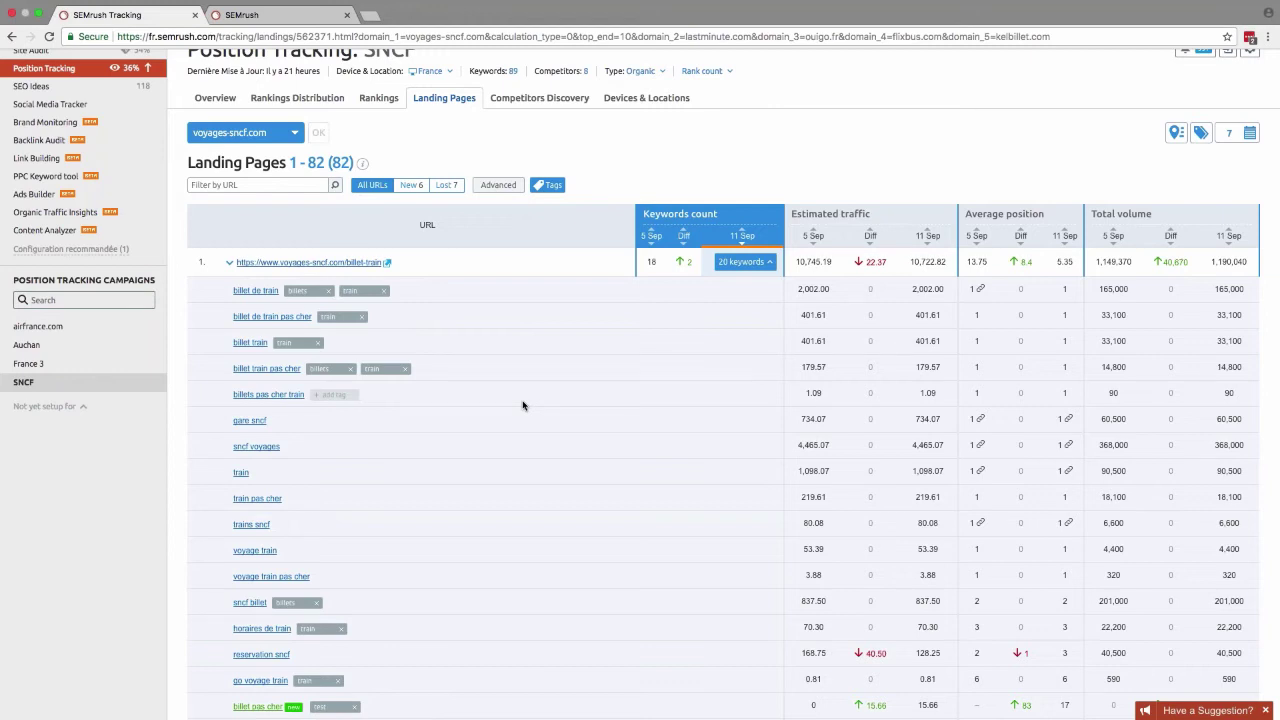
scroll(522, 405, up, 2)
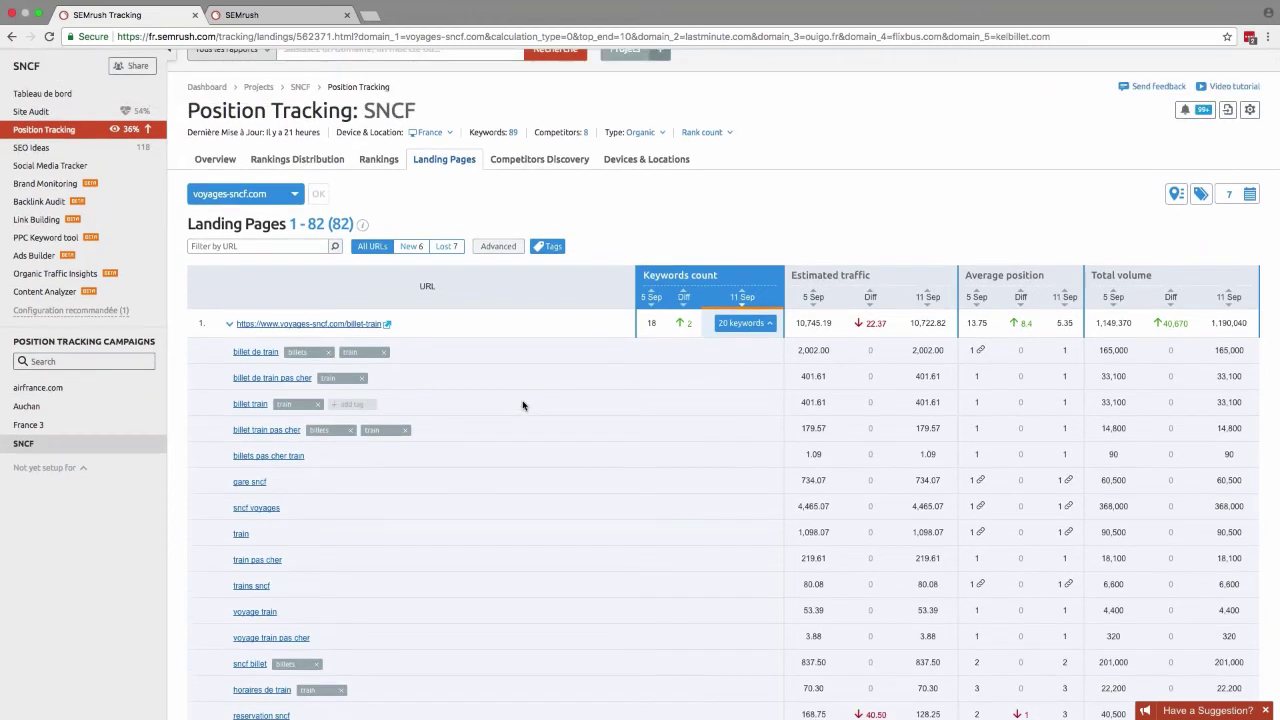
scroll(522, 405, up, 1)
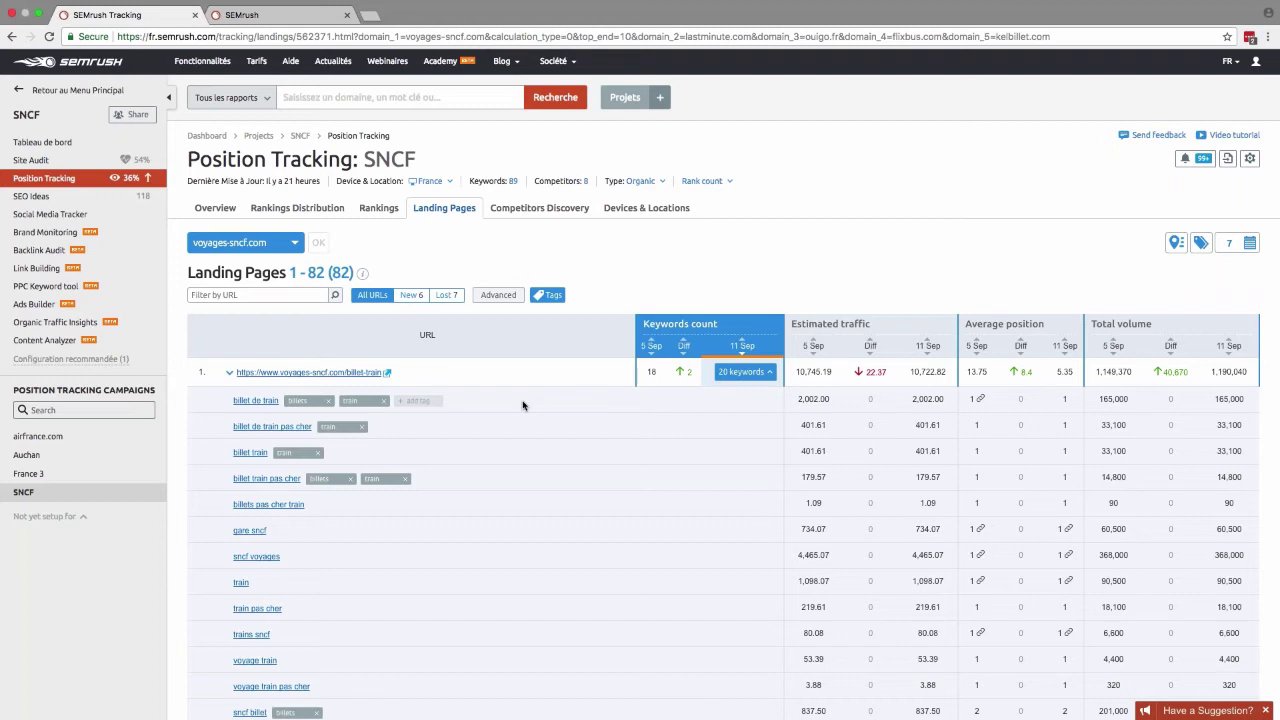
Step: Open the Competitors Discovery report and view its depth options, keeping the TOP 10 setting
click(548, 210)
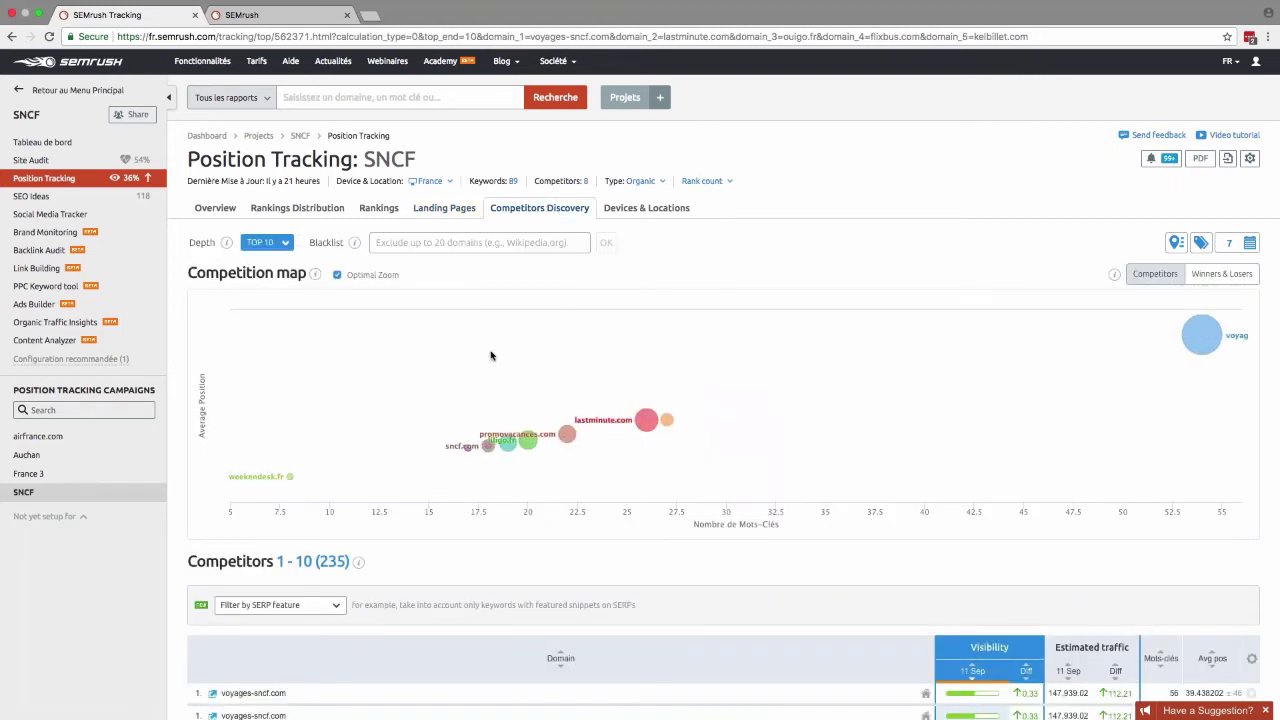
click(282, 246)
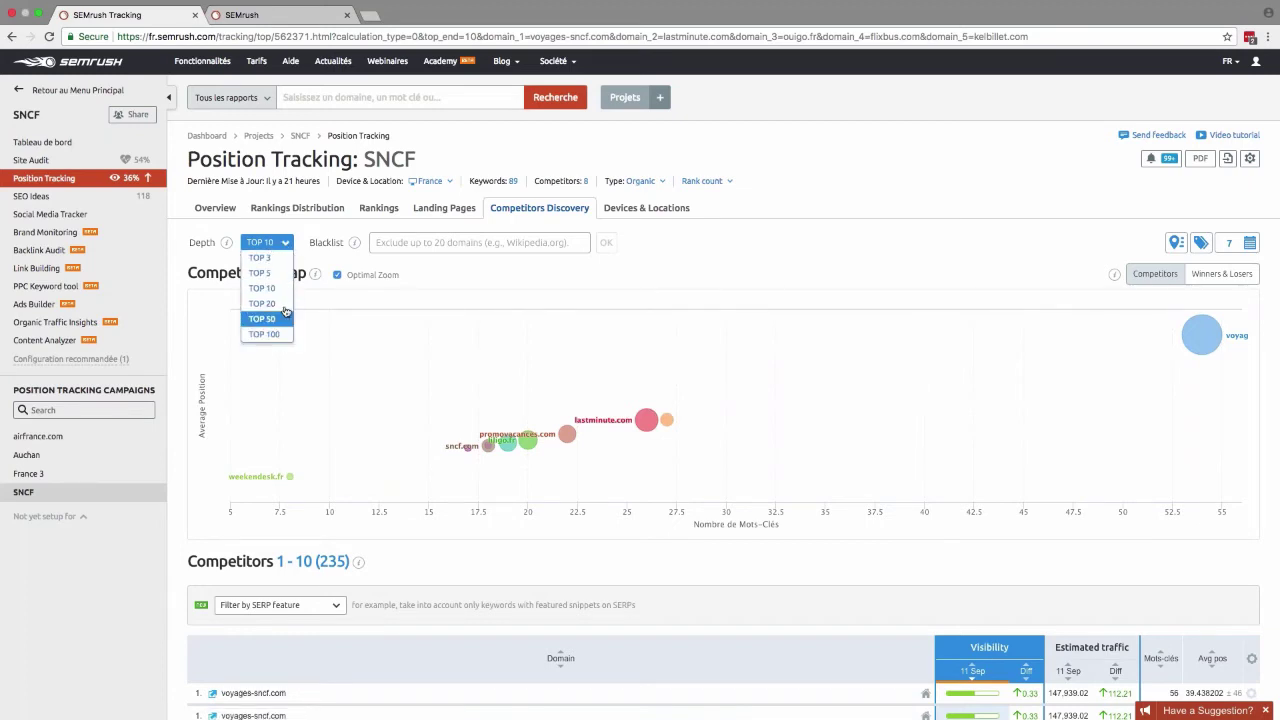
click(533, 278)
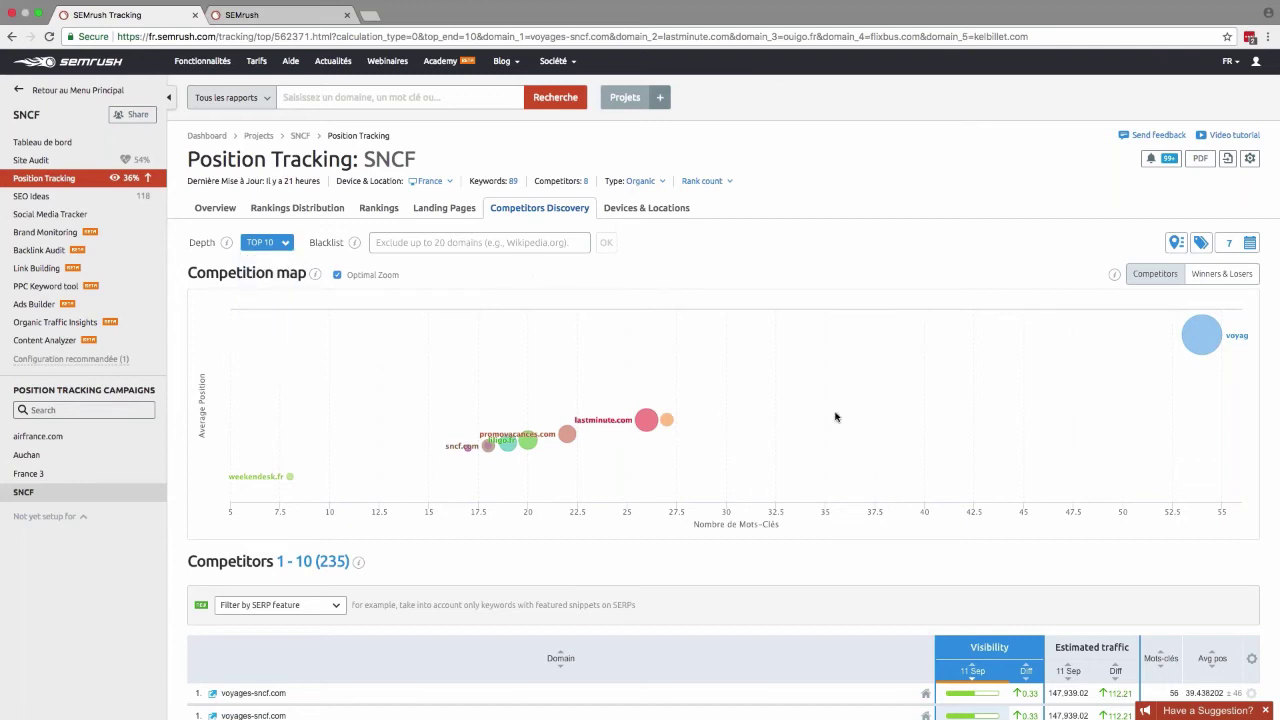
Step: Compare the average position and keyword count of leclercvoyages.com, kelbillet.com and voyages-sncf.com on the Competition map
scroll(836, 417, down, 1)
scroll(836, 417, down, 1)
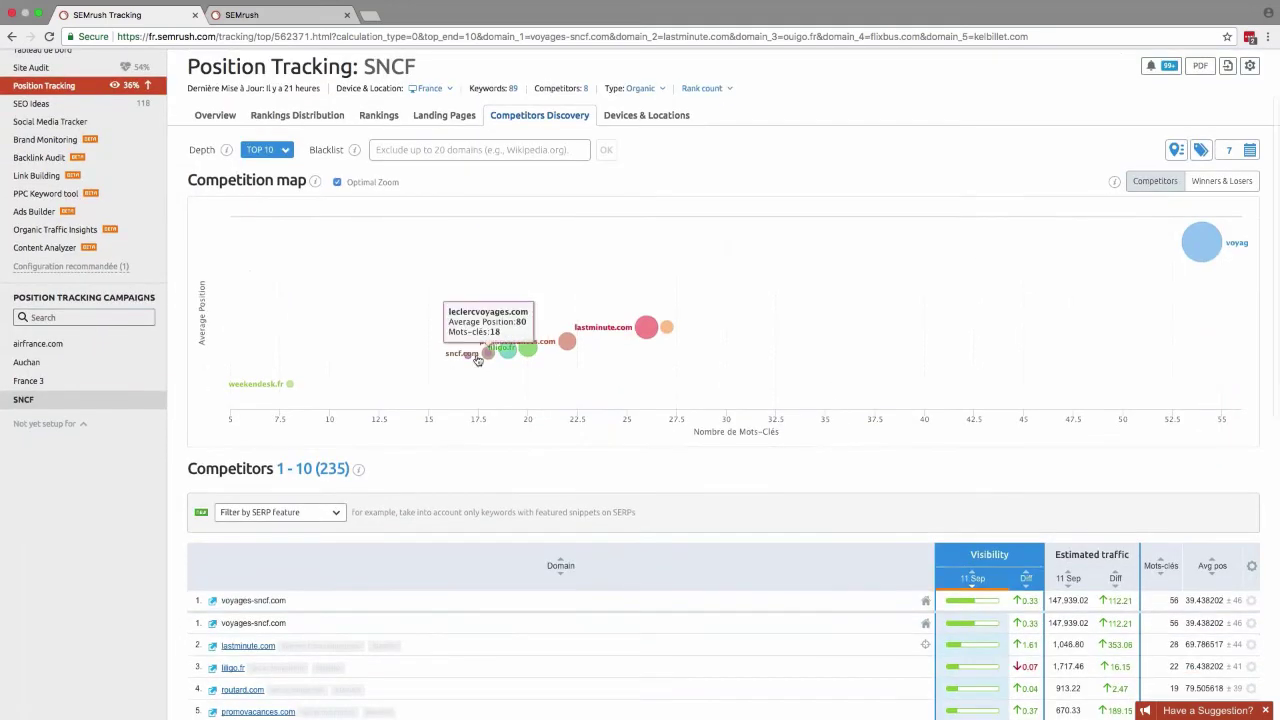
mouse_move(505, 346)
mouse_move(668, 330)
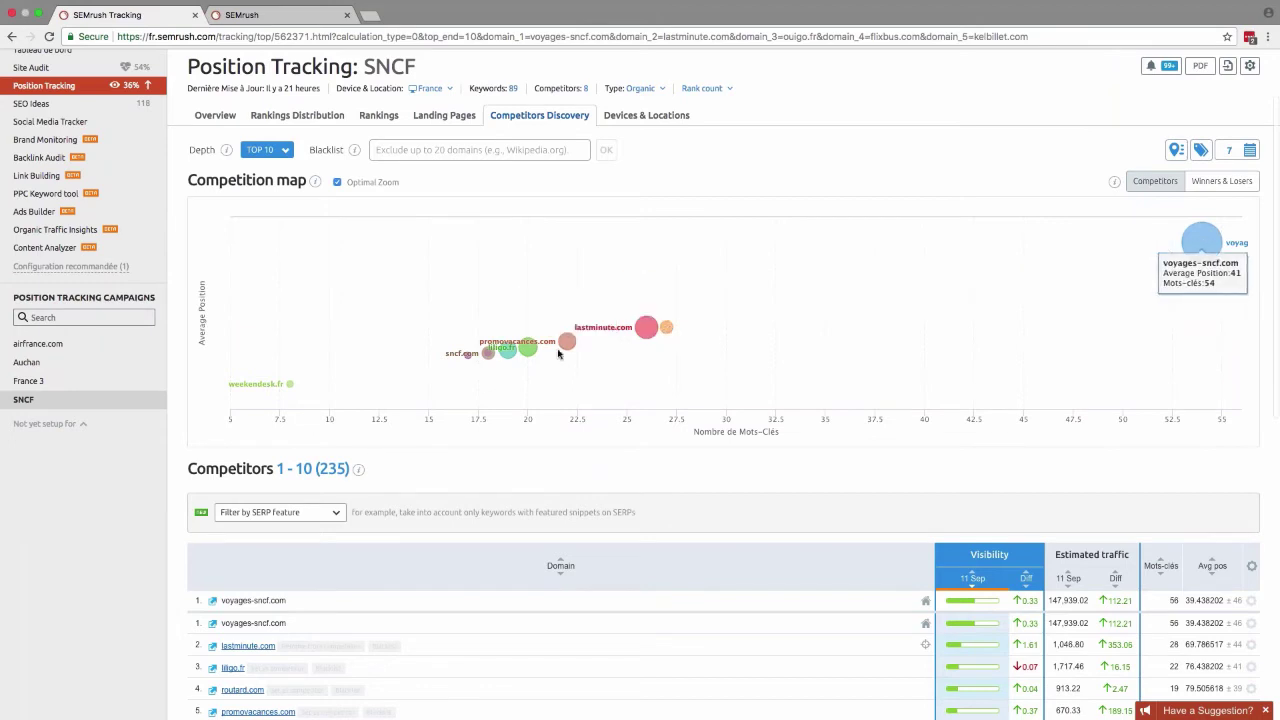
mouse_move(545, 356)
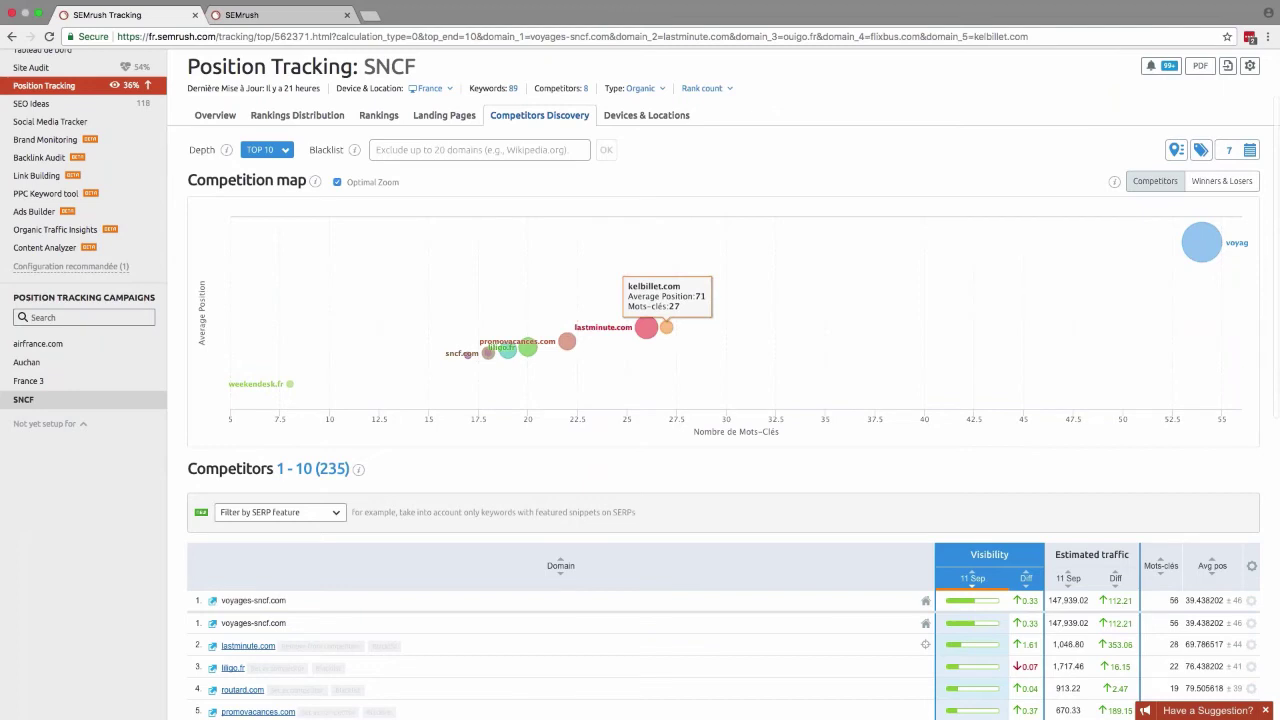
mouse_move(1203, 256)
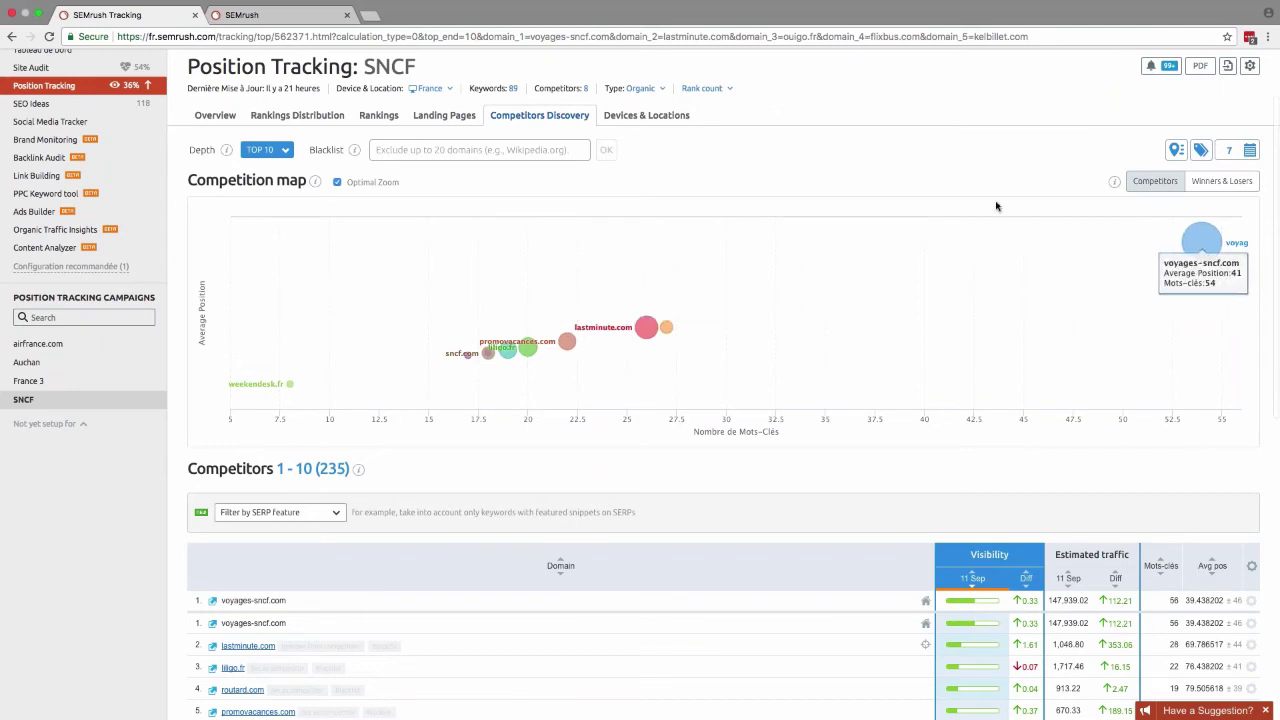
Step: Examine the Competitors table for each domain's visibility, estimated traffic, keyword count and average position
scroll(594, 380, down, 1)
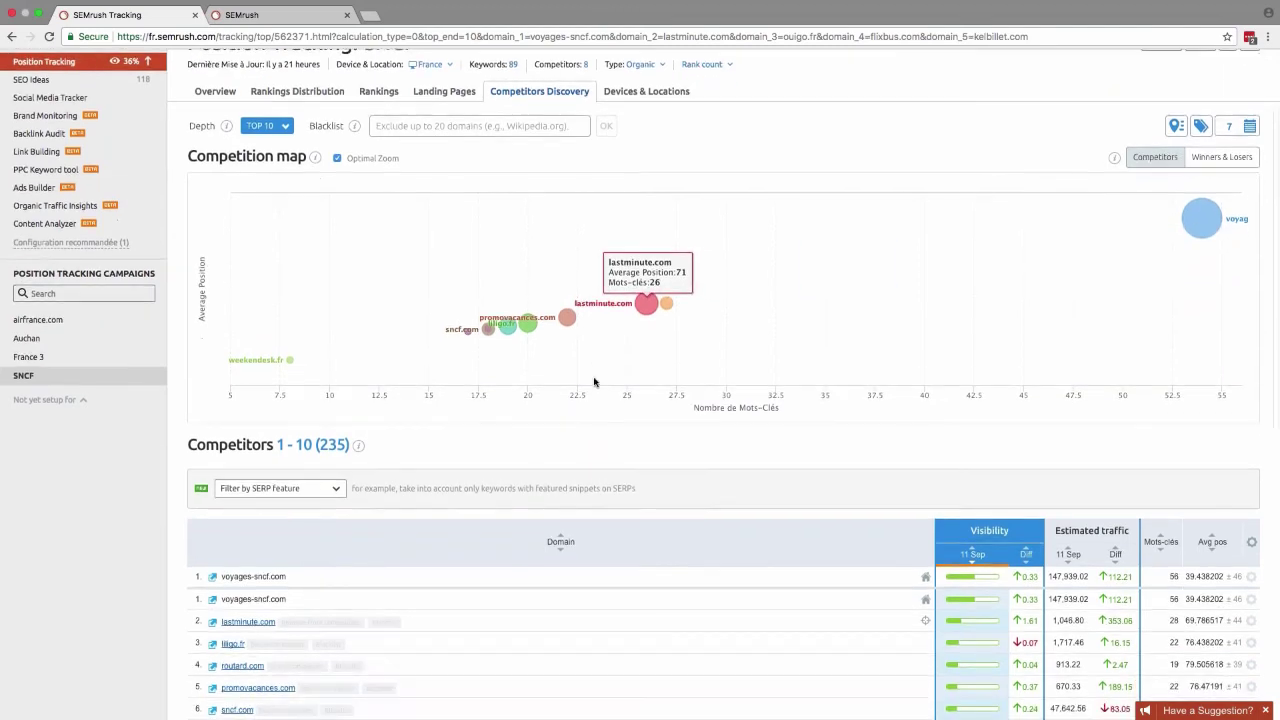
scroll(594, 380, down, 5)
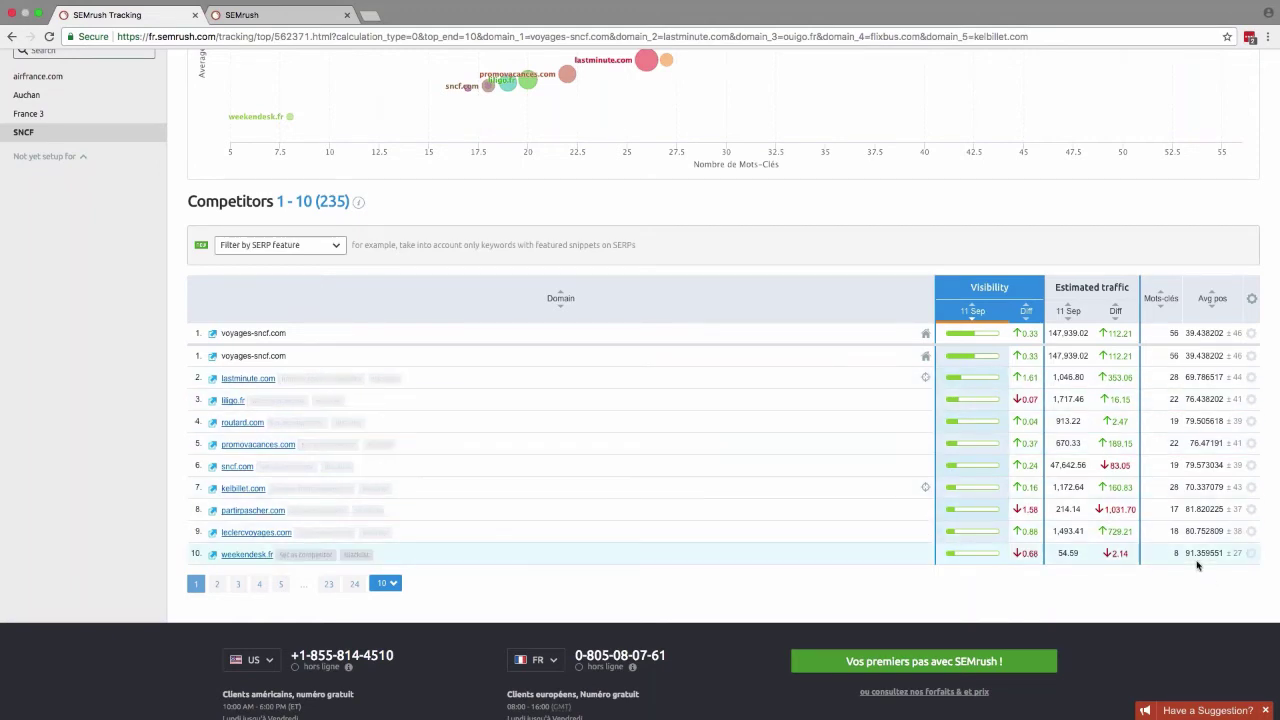
scroll(550, 428, down, 2)
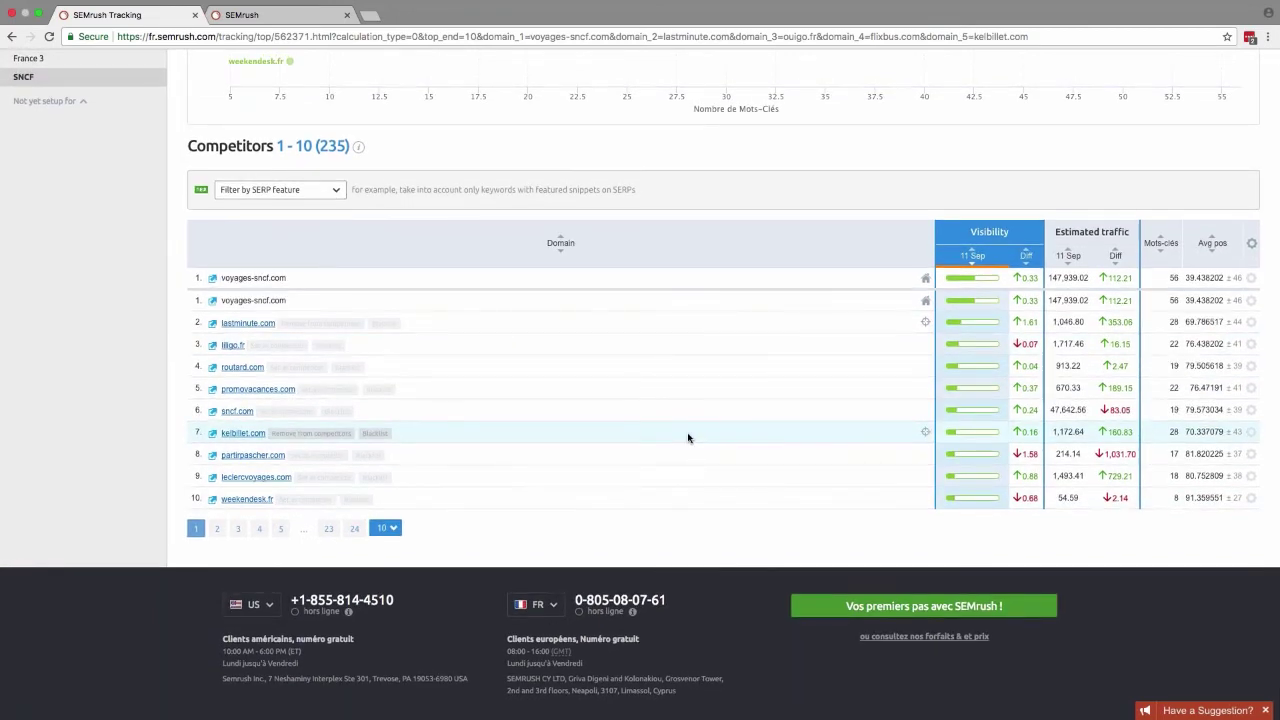
Step: Switch the Competition map to the Winners & Losers view and examine how the competitors' positions and keyword counts moved
scroll(489, 434, down, 1)
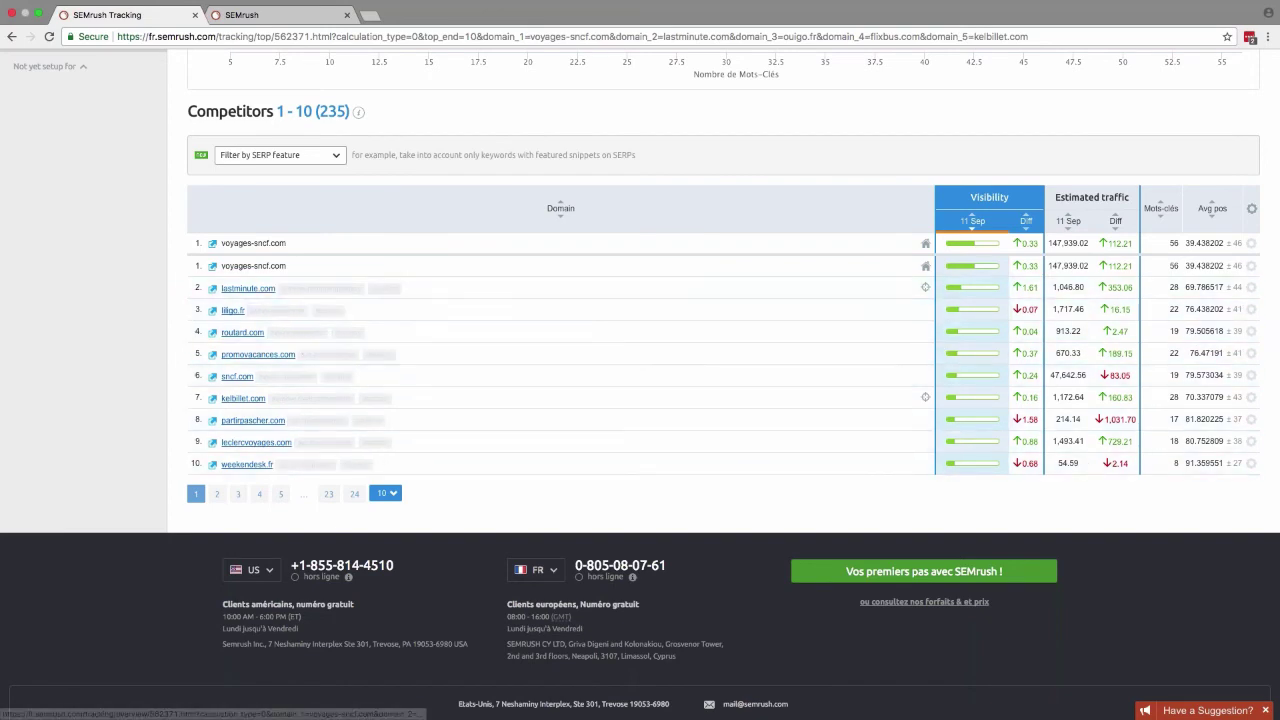
scroll(587, 367, up, 2)
scroll(587, 367, up, 4)
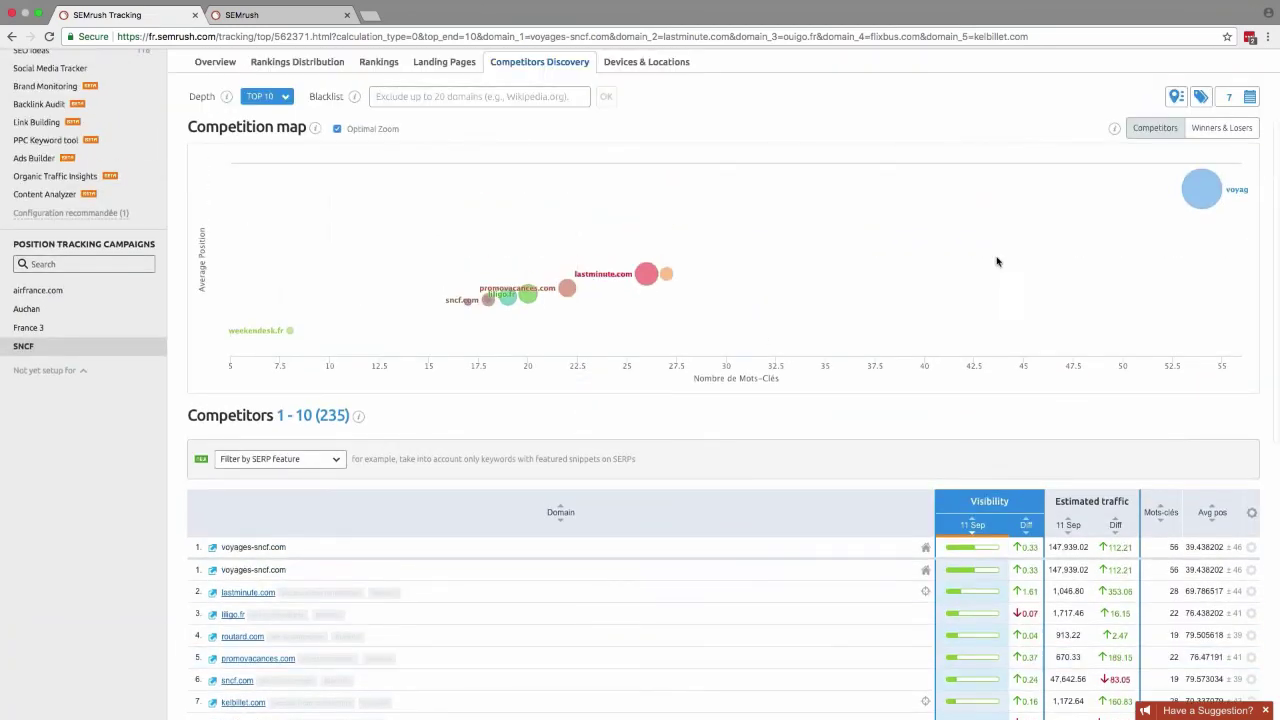
scroll(1206, 131, down, 1)
click(1205, 118)
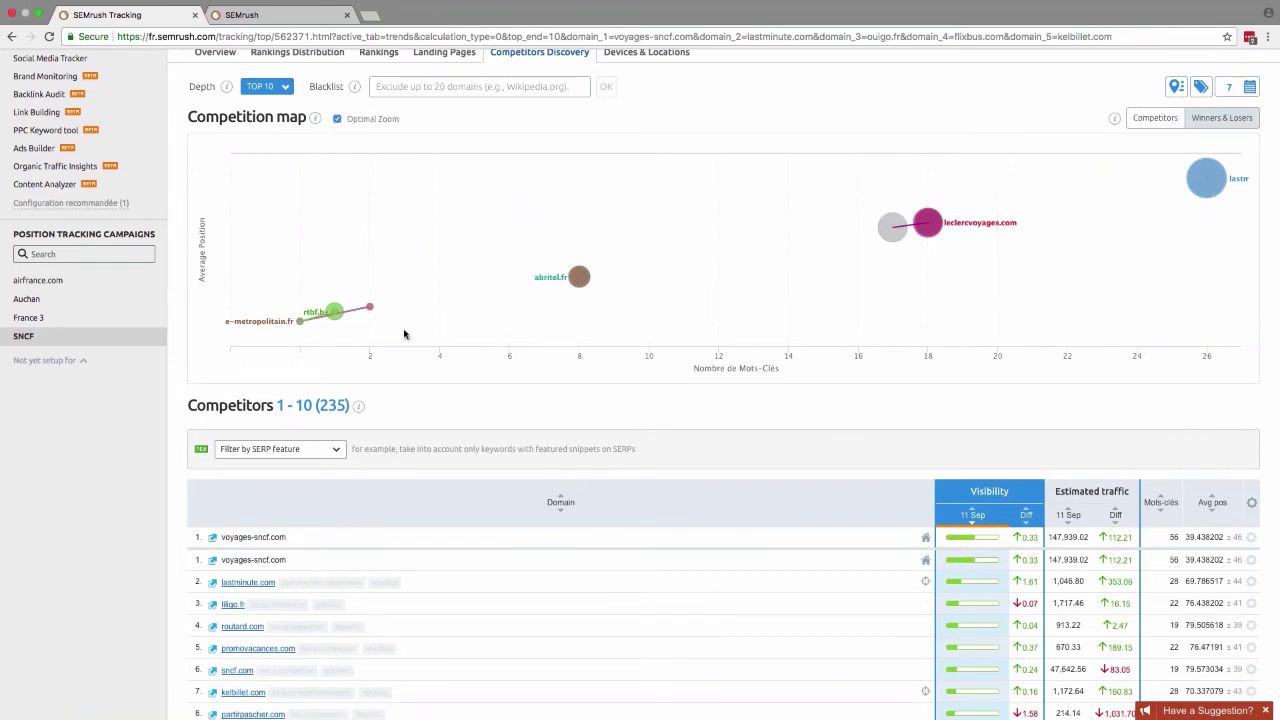
scroll(575, 374, down, 1)
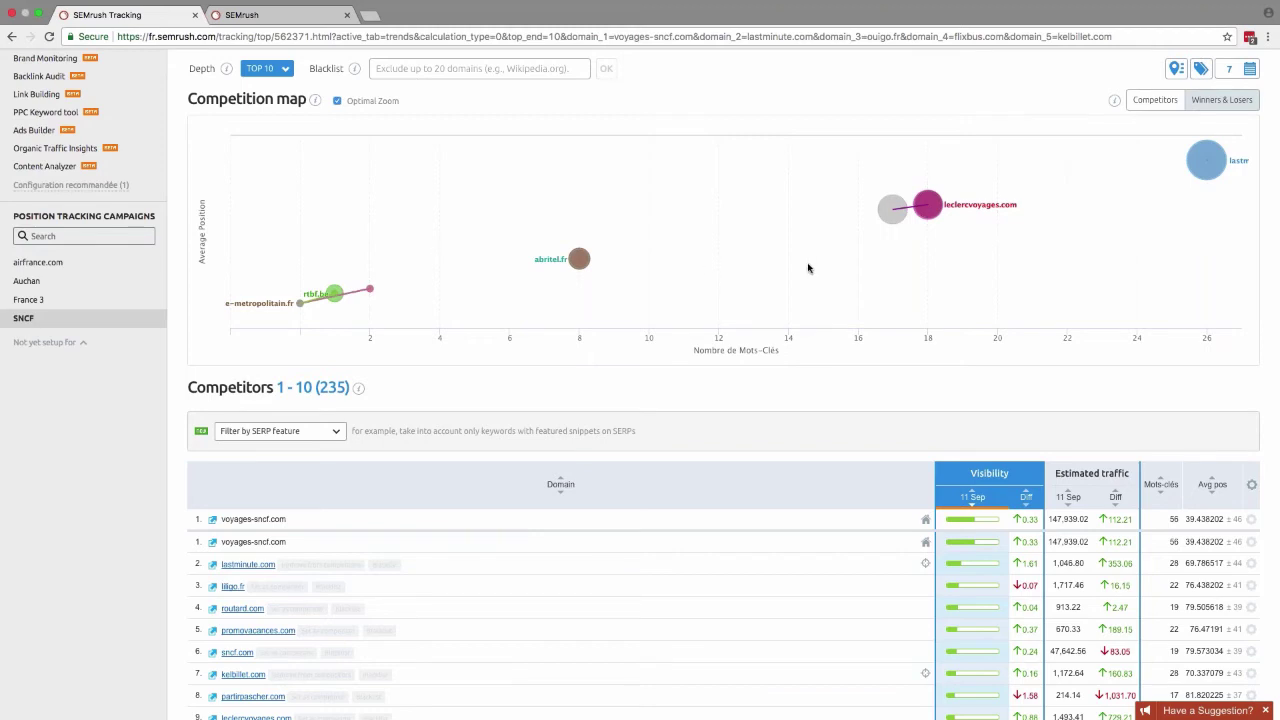
Step: View the file formats offered for exporting the Competitors Discovery data, then close the export options
scroll(808, 267, up, 3)
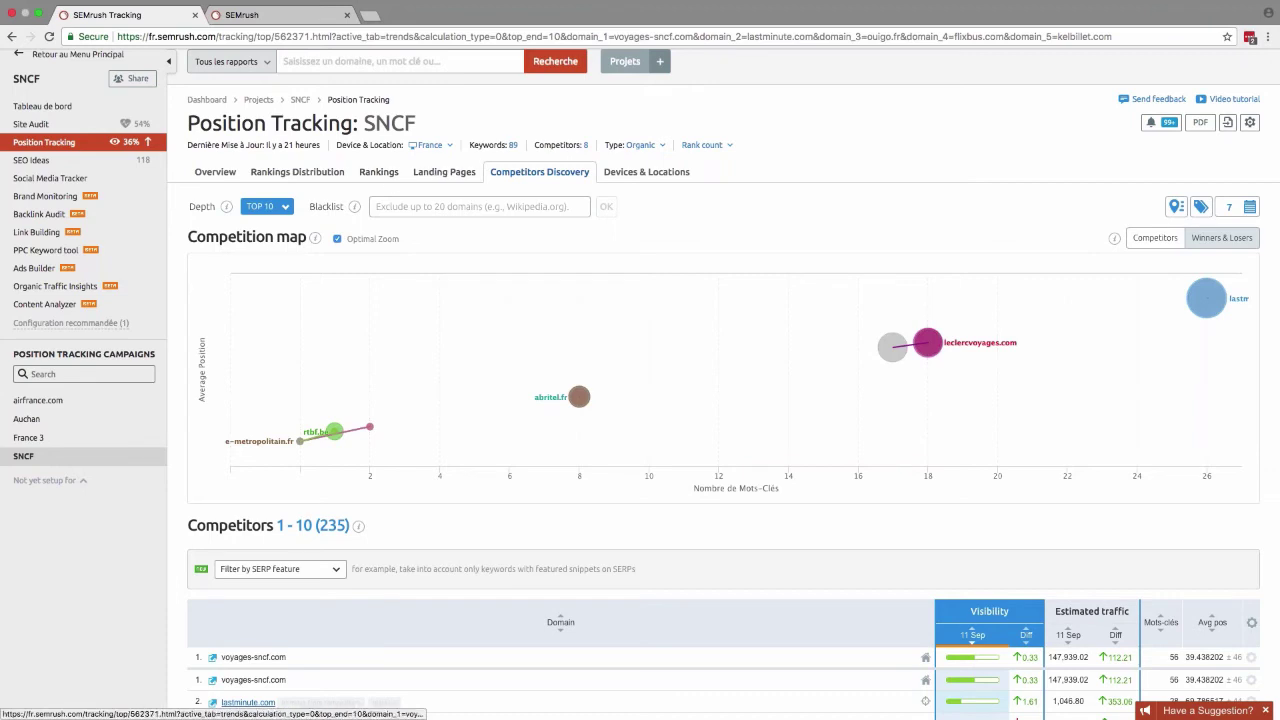
click(1227, 123)
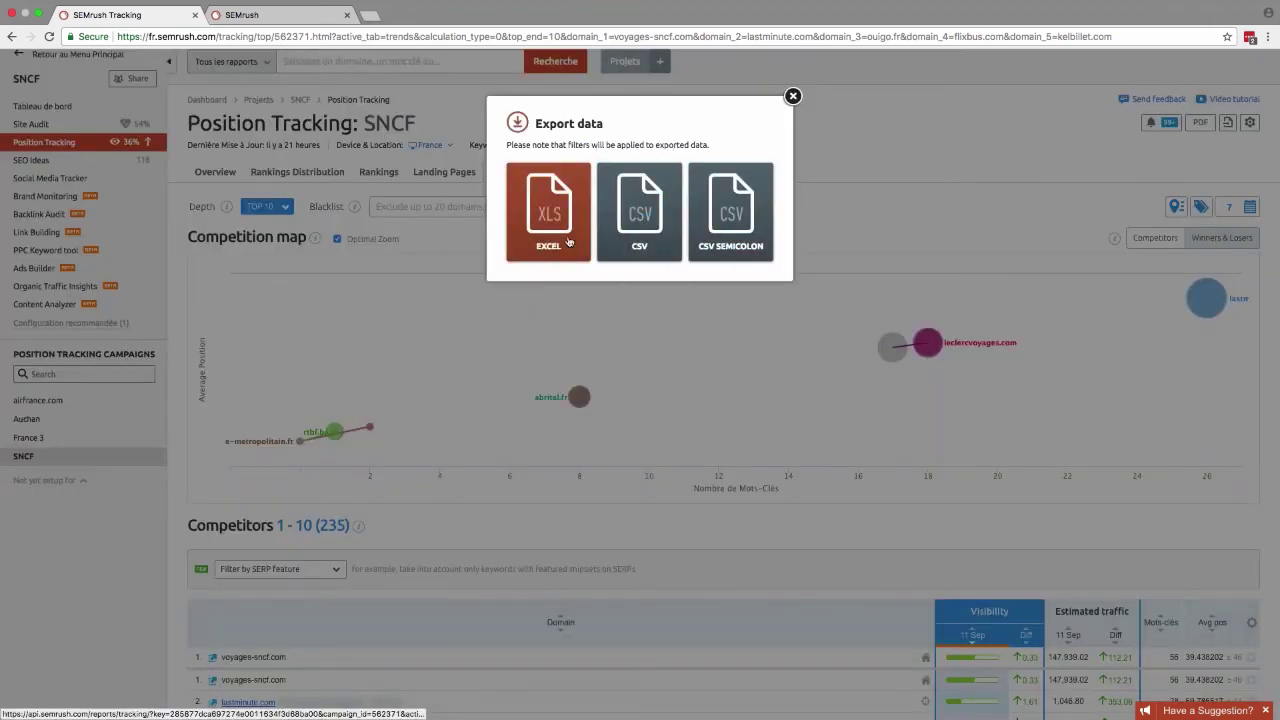
click(792, 97)
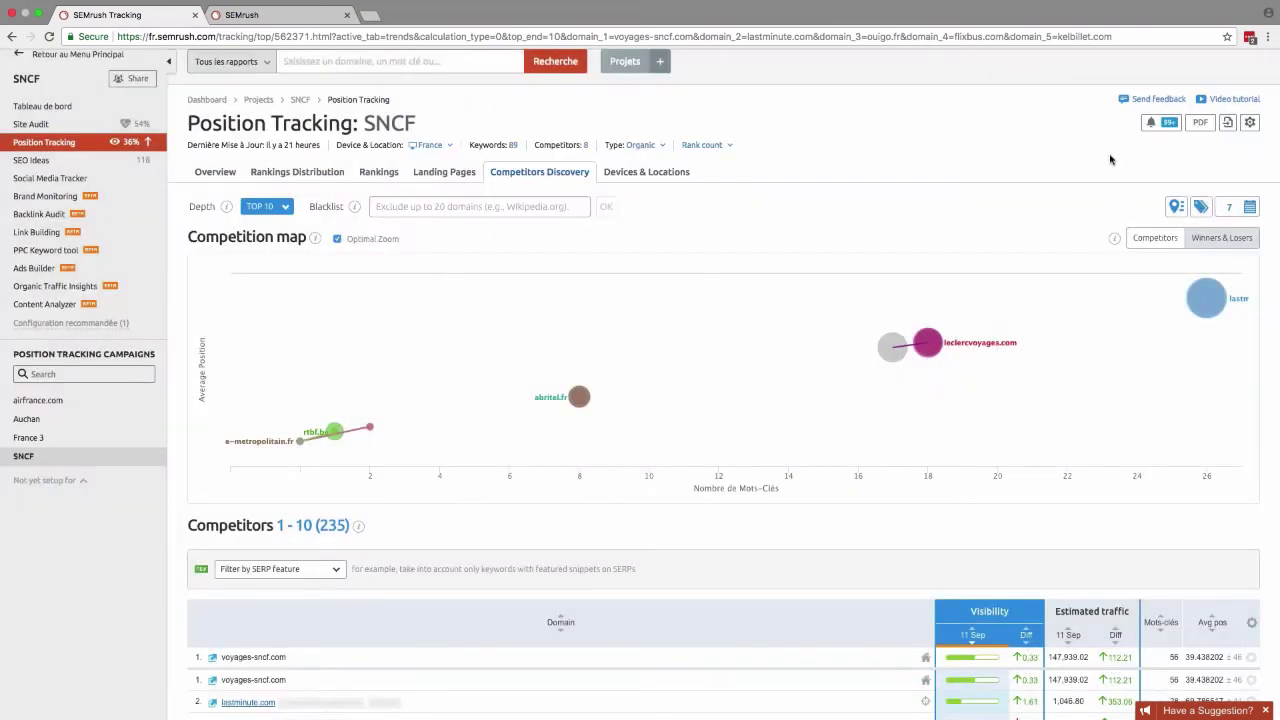
Step: Create a customised PDF report from the Competitors Discovery data and review its existing content down to the end
click(1200, 122)
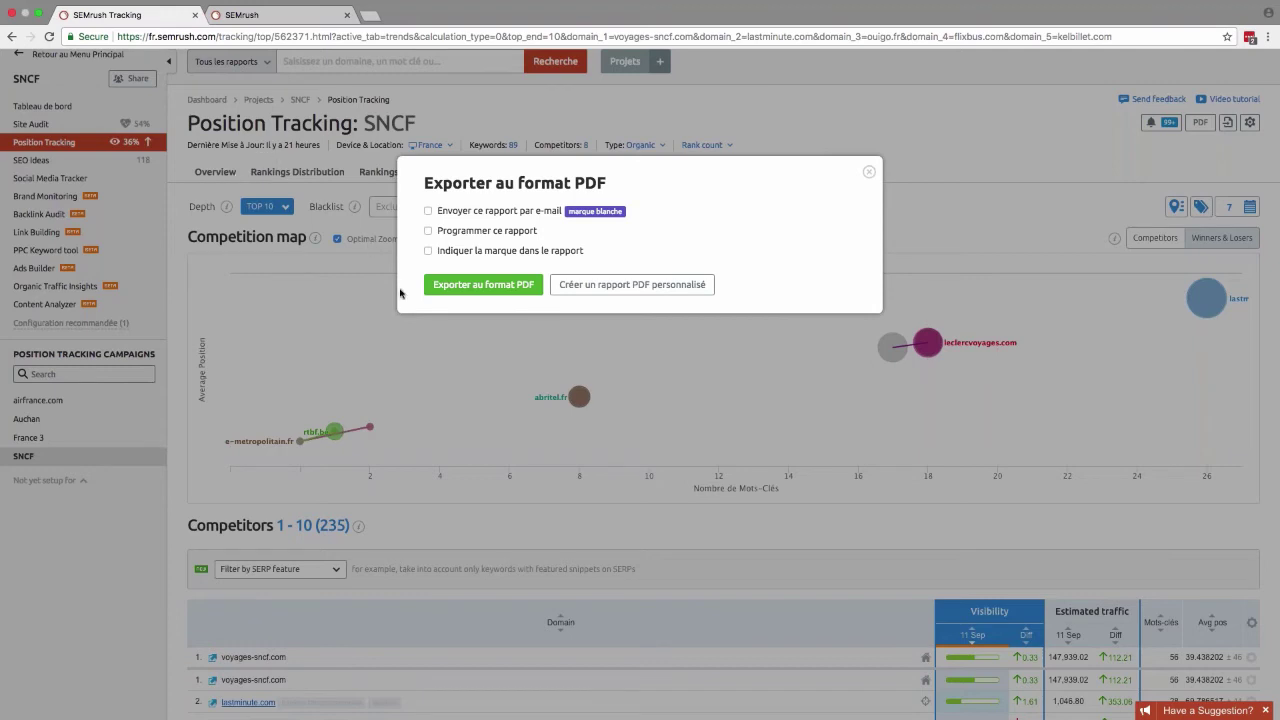
click(608, 285)
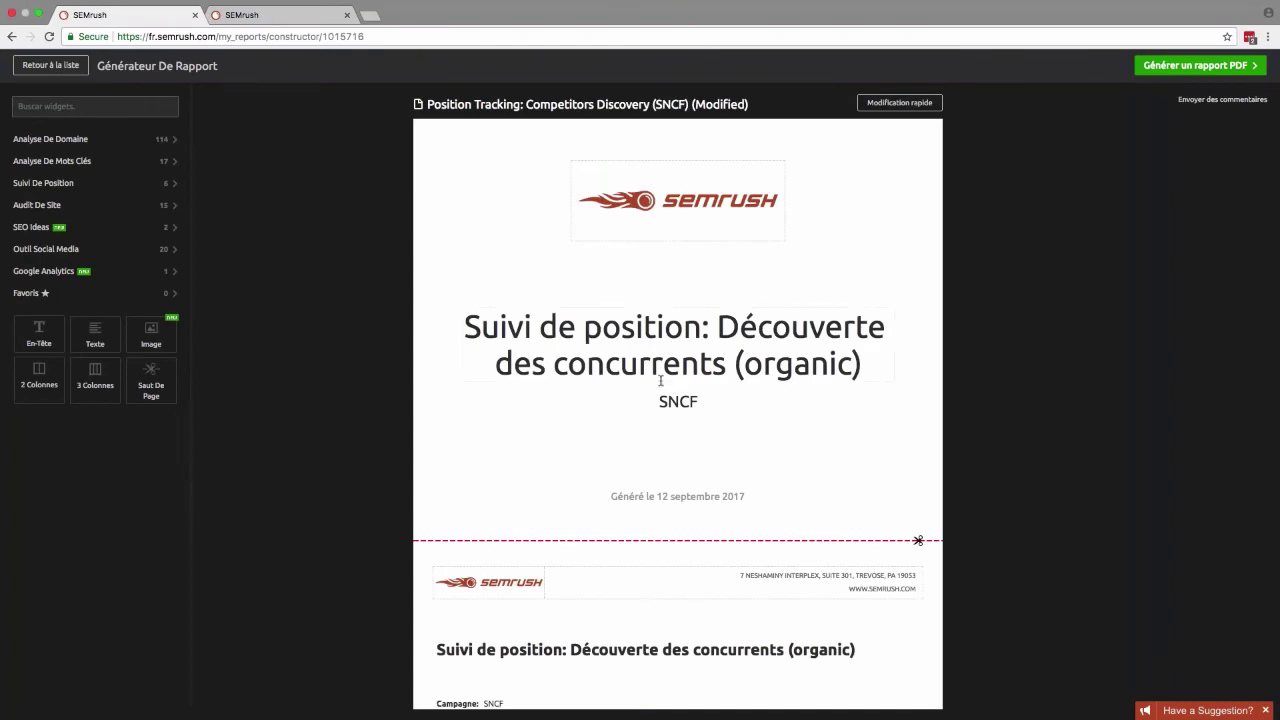
scroll(660, 380, down, 5)
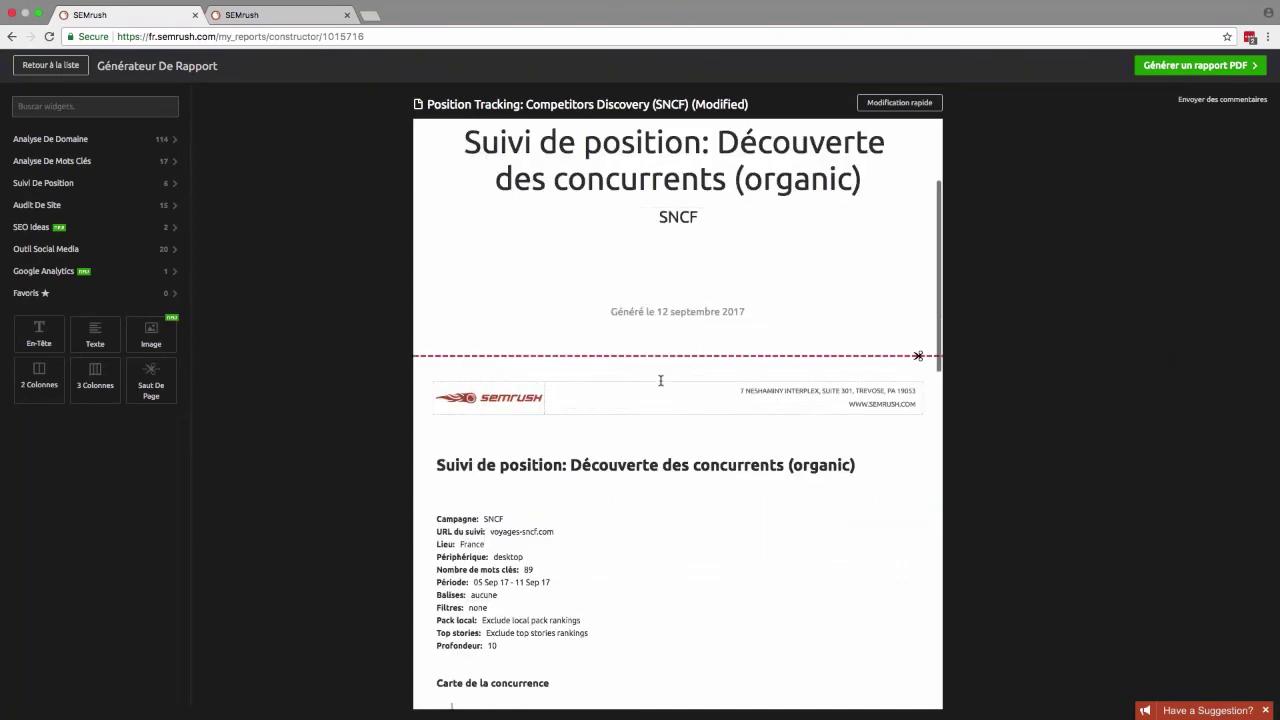
scroll(660, 380, down, 15)
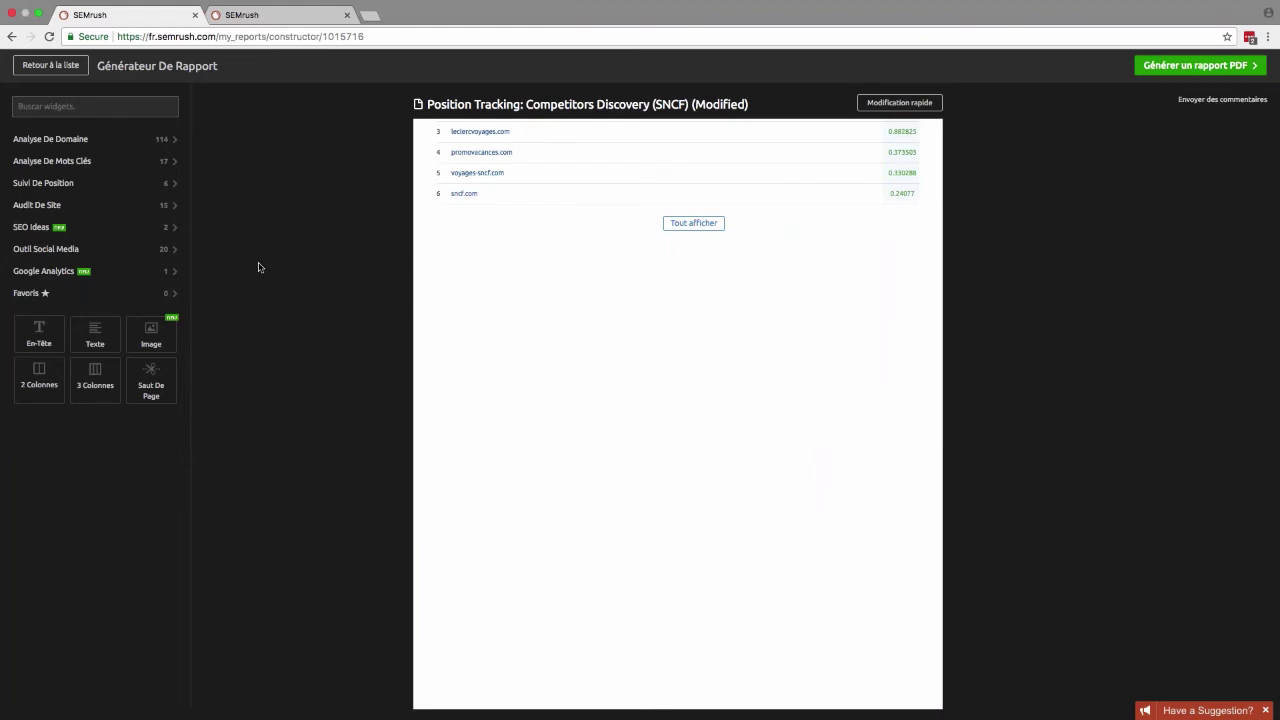
Step: Add a Graphique De Visibilité widget for the SNCF project below the report's last table, keeping the default settings
click(110, 185)
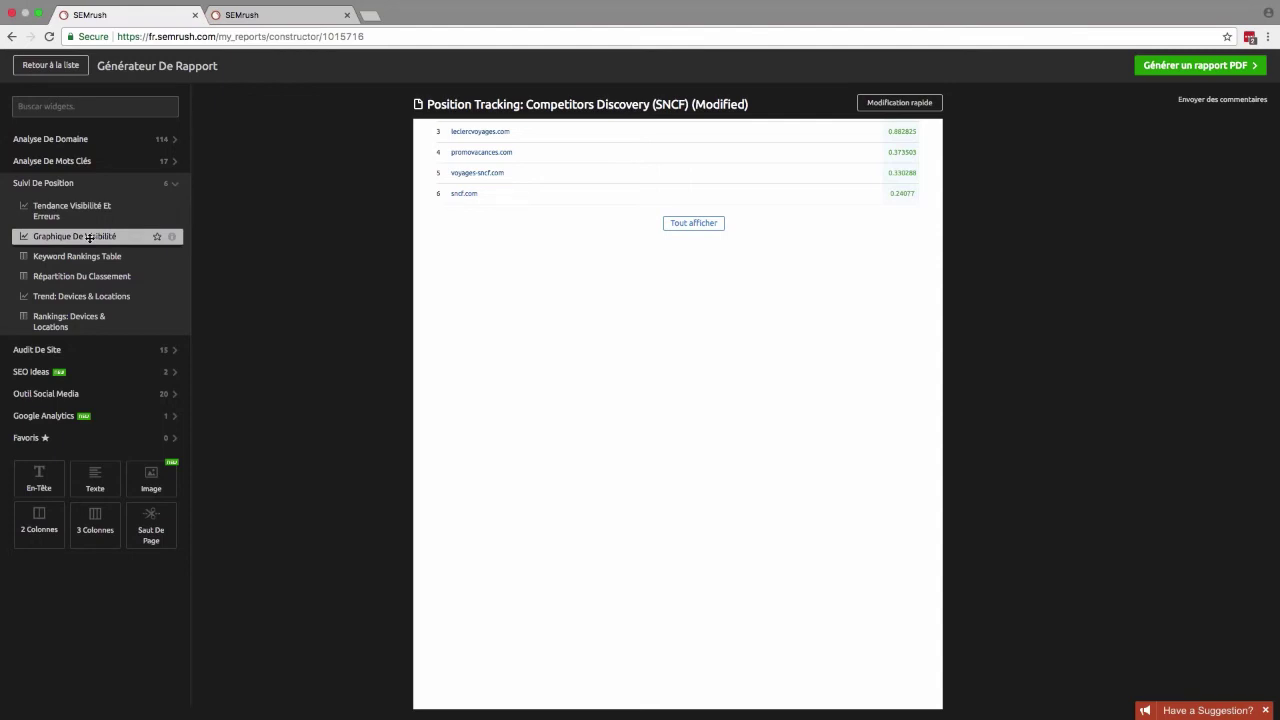
drag(89, 238, 597, 298)
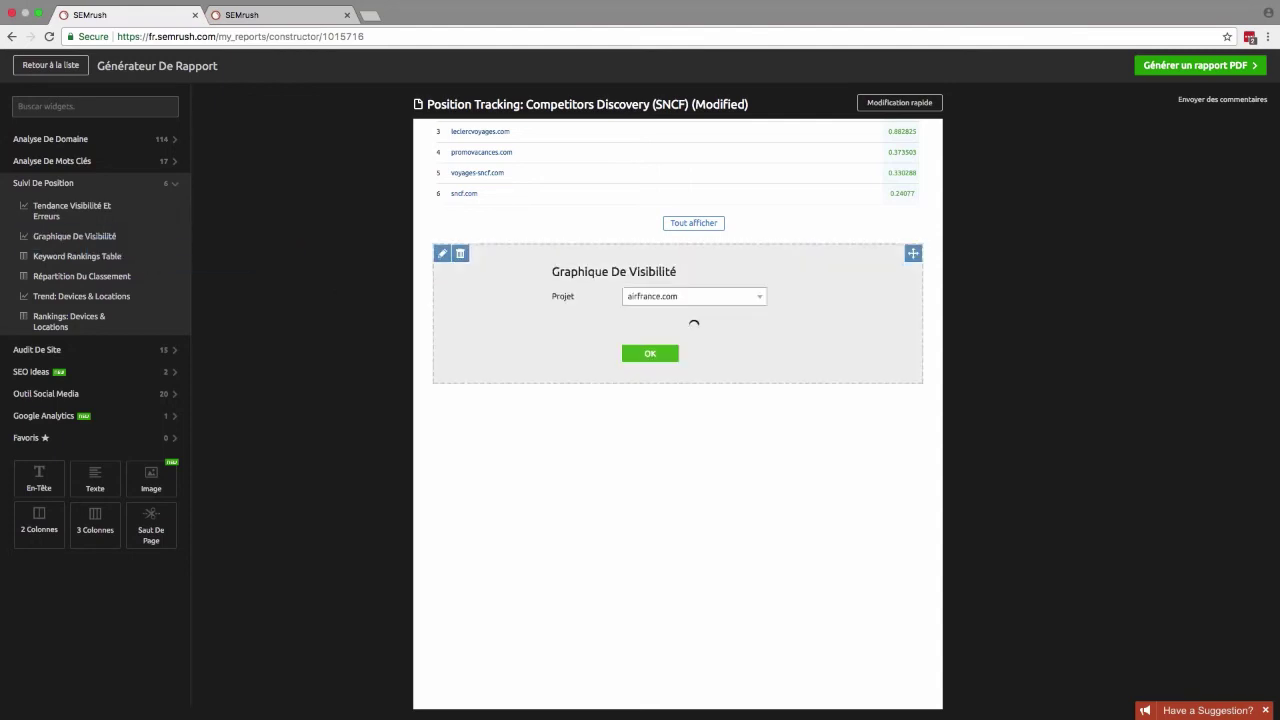
click(759, 298)
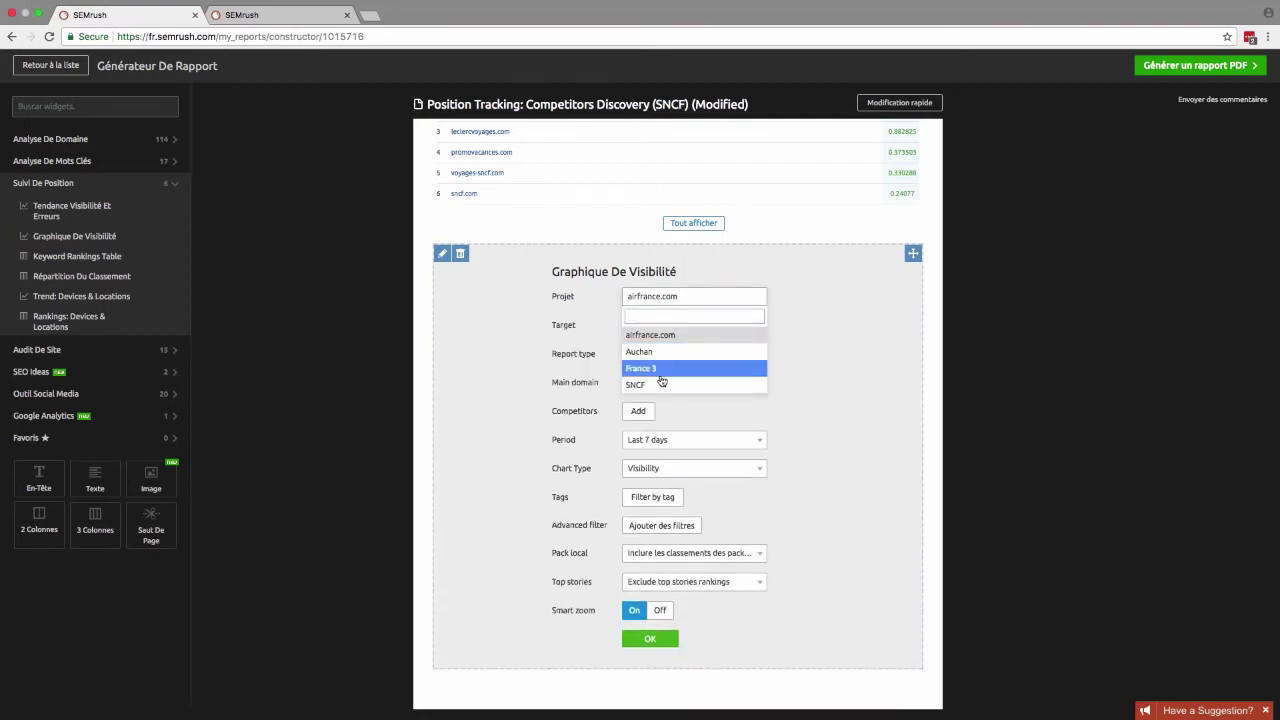
click(660, 384)
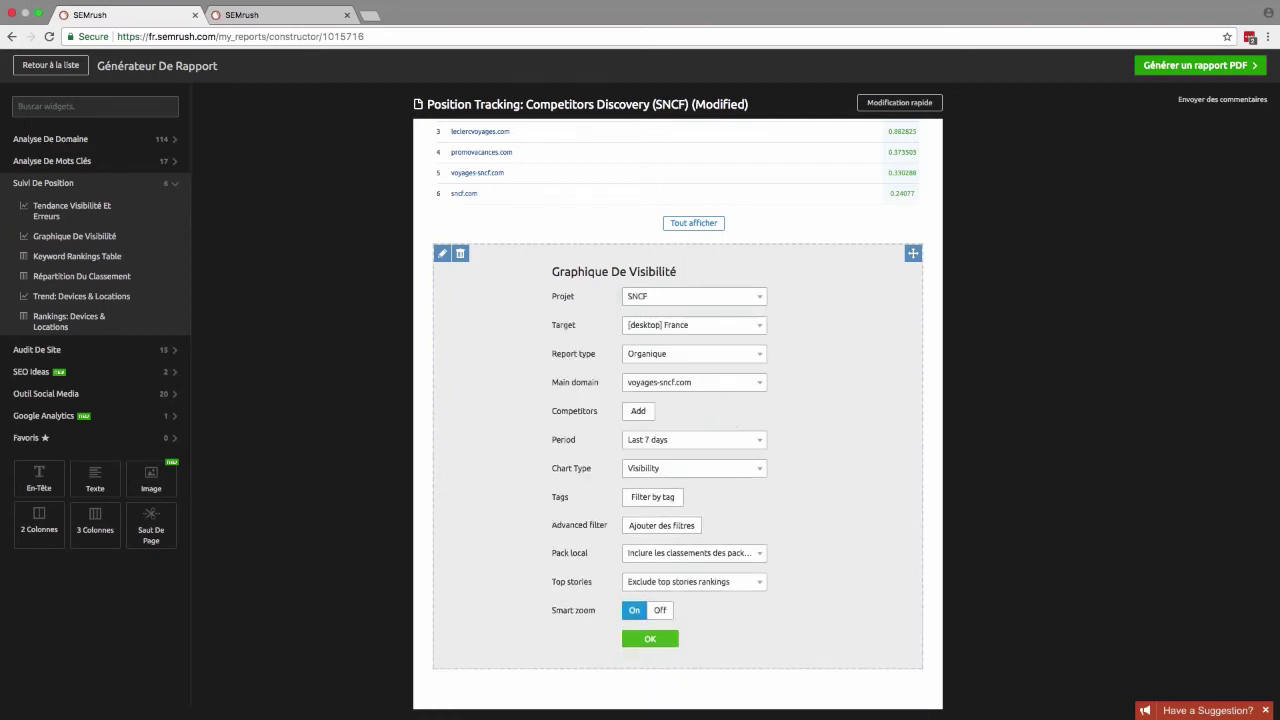
scroll(574, 594, down, 3)
click(666, 518)
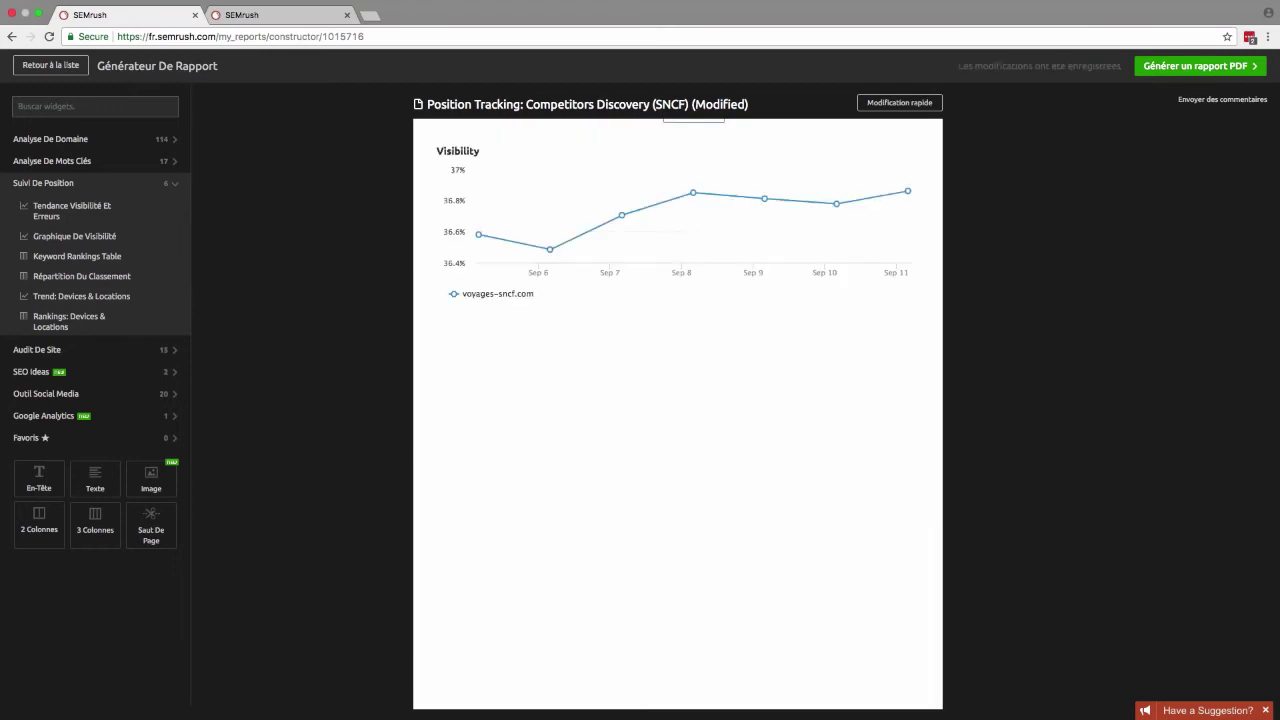
Step: Add a Keyword Rankings Table widget below the visibility graph, keeping its default settings
scroll(466, 263, up, 1)
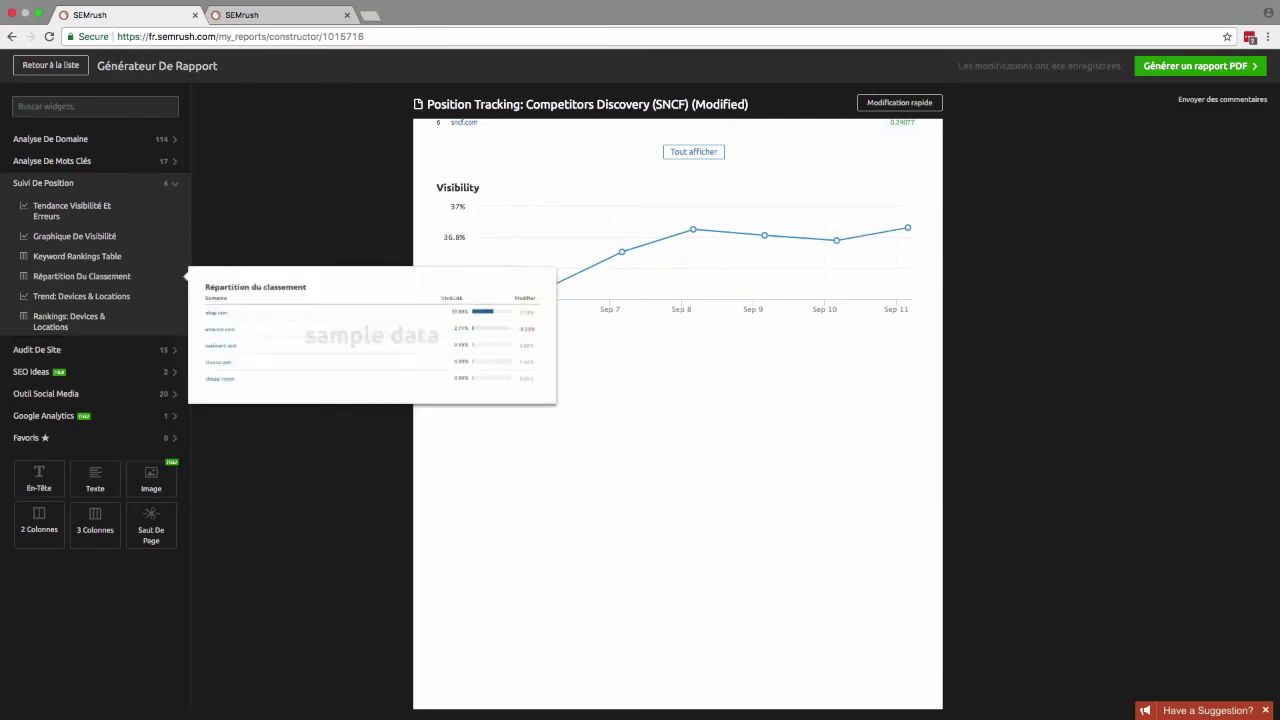
drag(93, 259, 668, 414)
scroll(668, 414, down, 4)
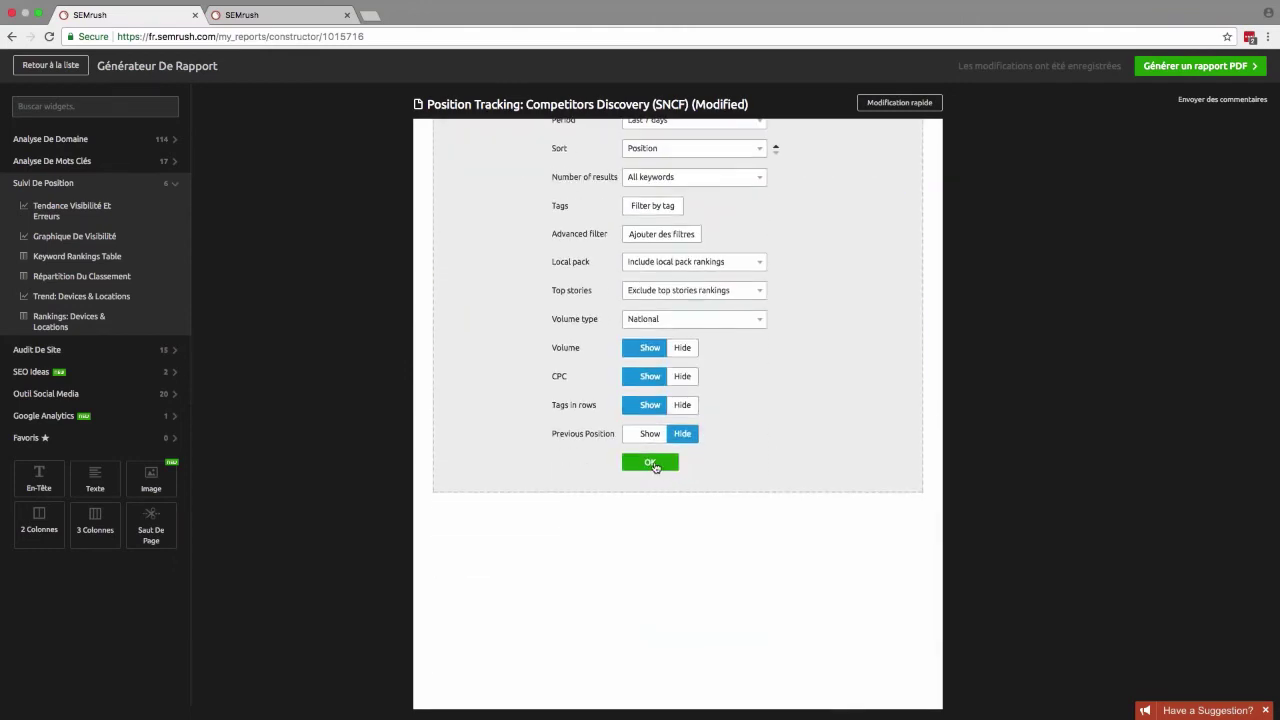
click(656, 466)
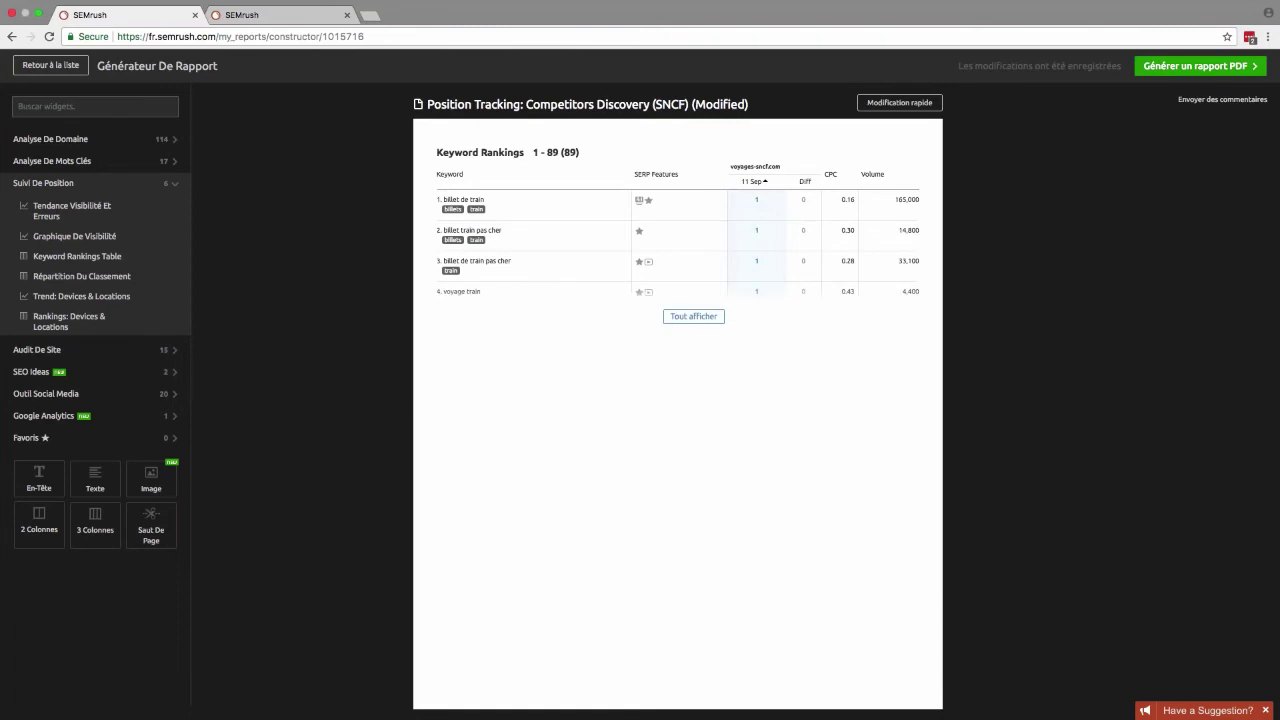
scroll(815, 406, up, 3)
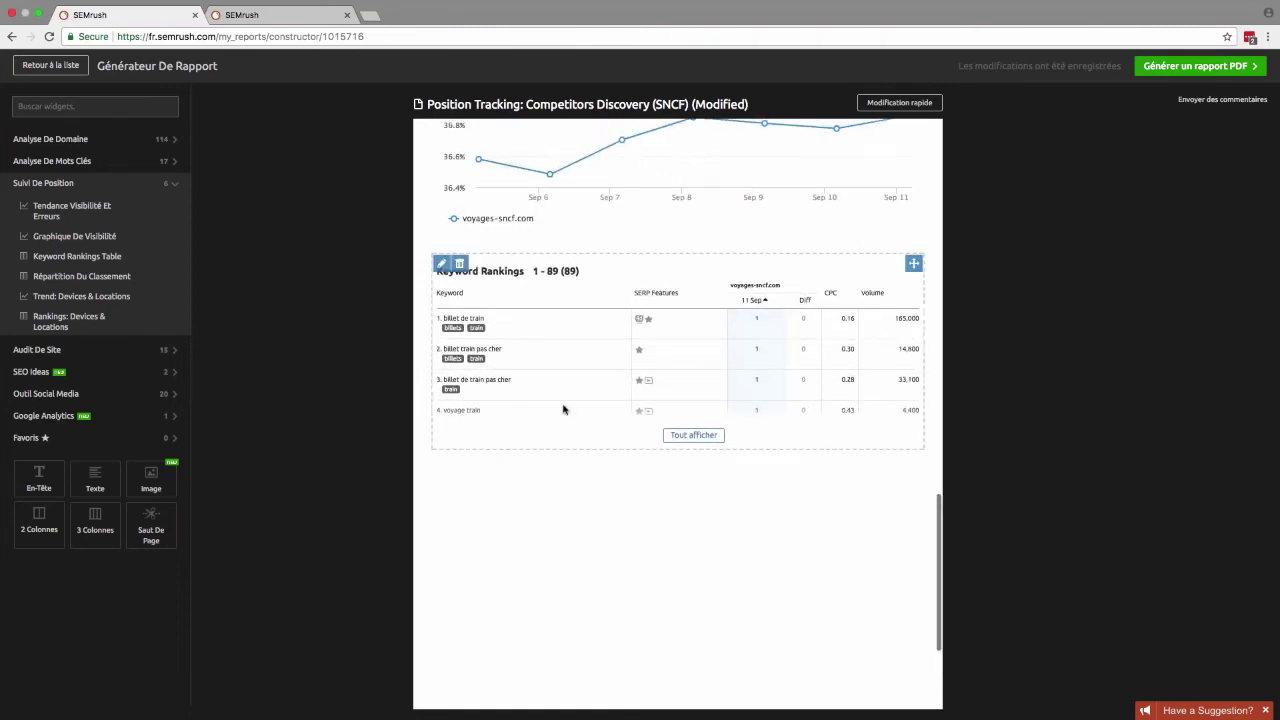
Step: Expand the keyword rankings table to show all rows and look through the listed positions, CPC and volumes
click(700, 435)
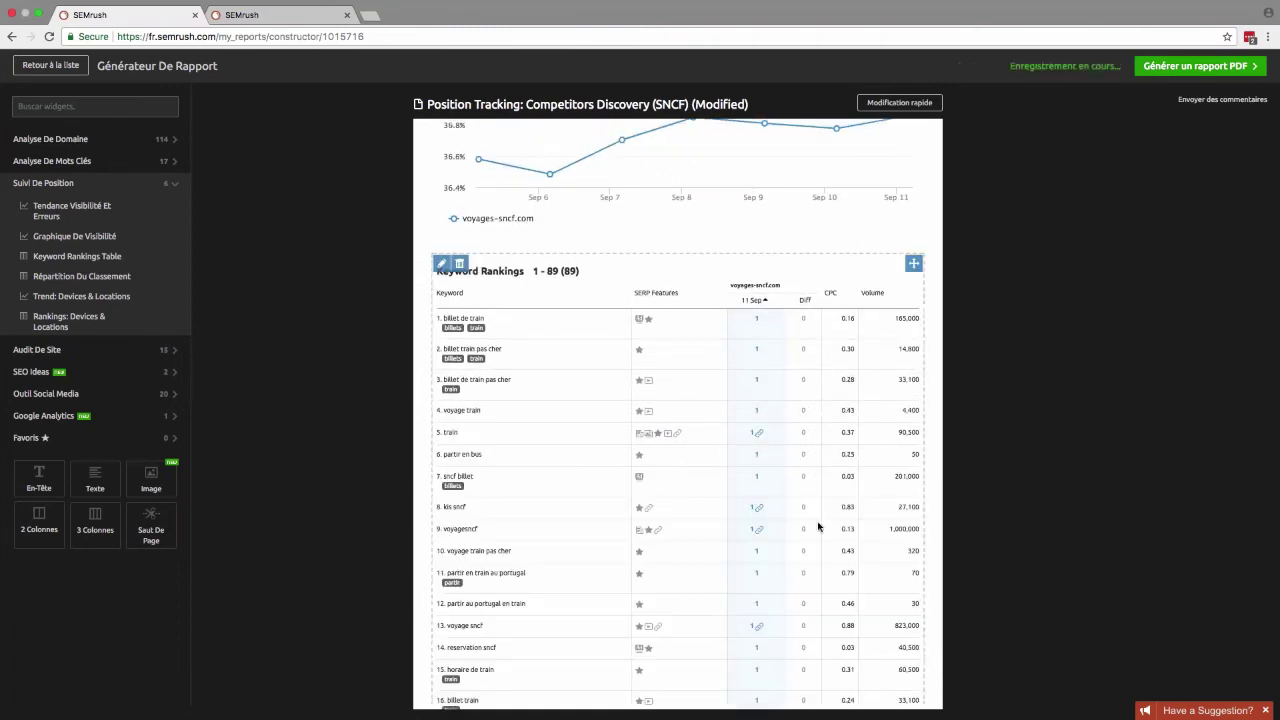
scroll(818, 526, down, 15)
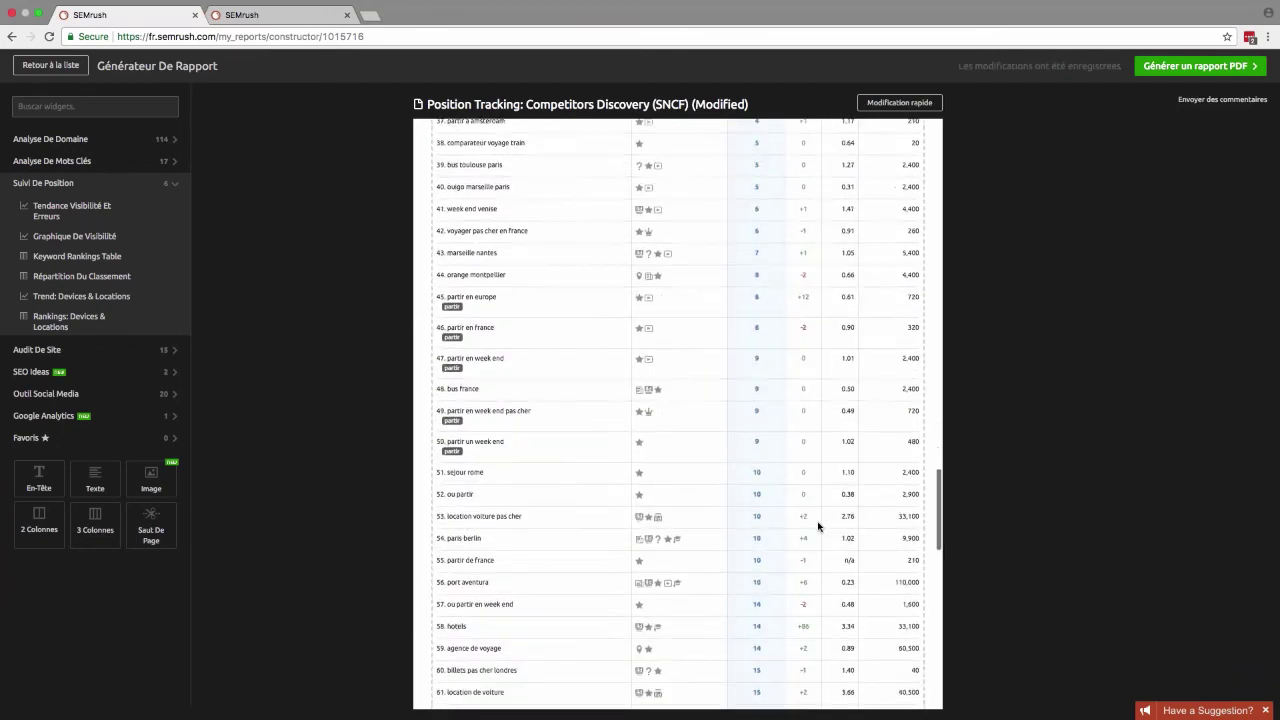
scroll(818, 526, down, 3)
scroll(818, 526, up, 5)
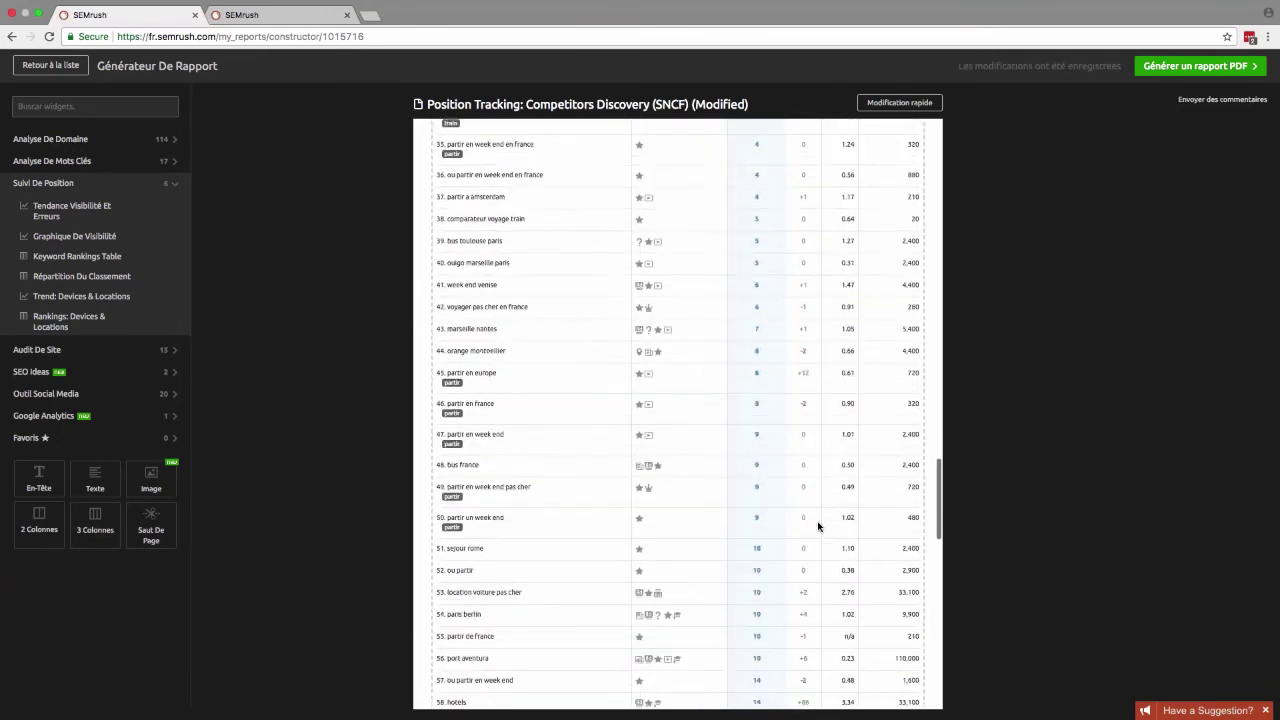
scroll(818, 526, down, 15)
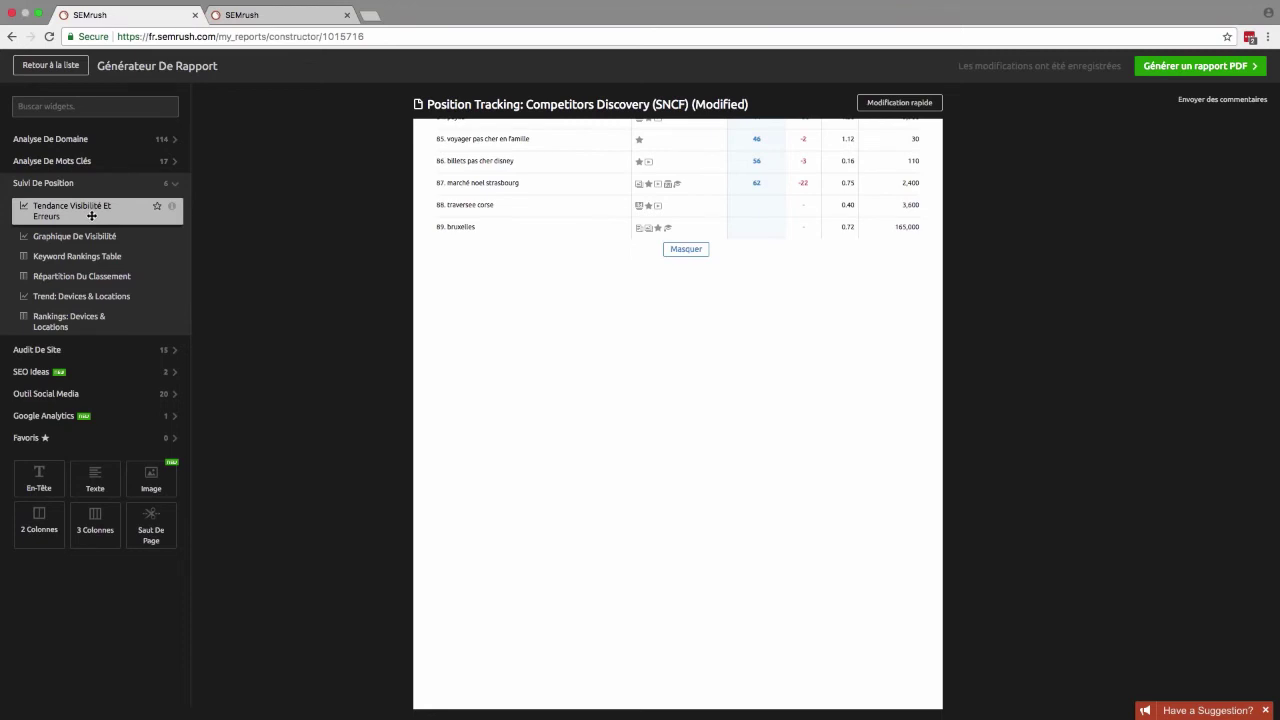
Step: Add a second Graphique De Visibilité widget below the keyword table, with airfrance.com as its project
drag(92, 237, 665, 345)
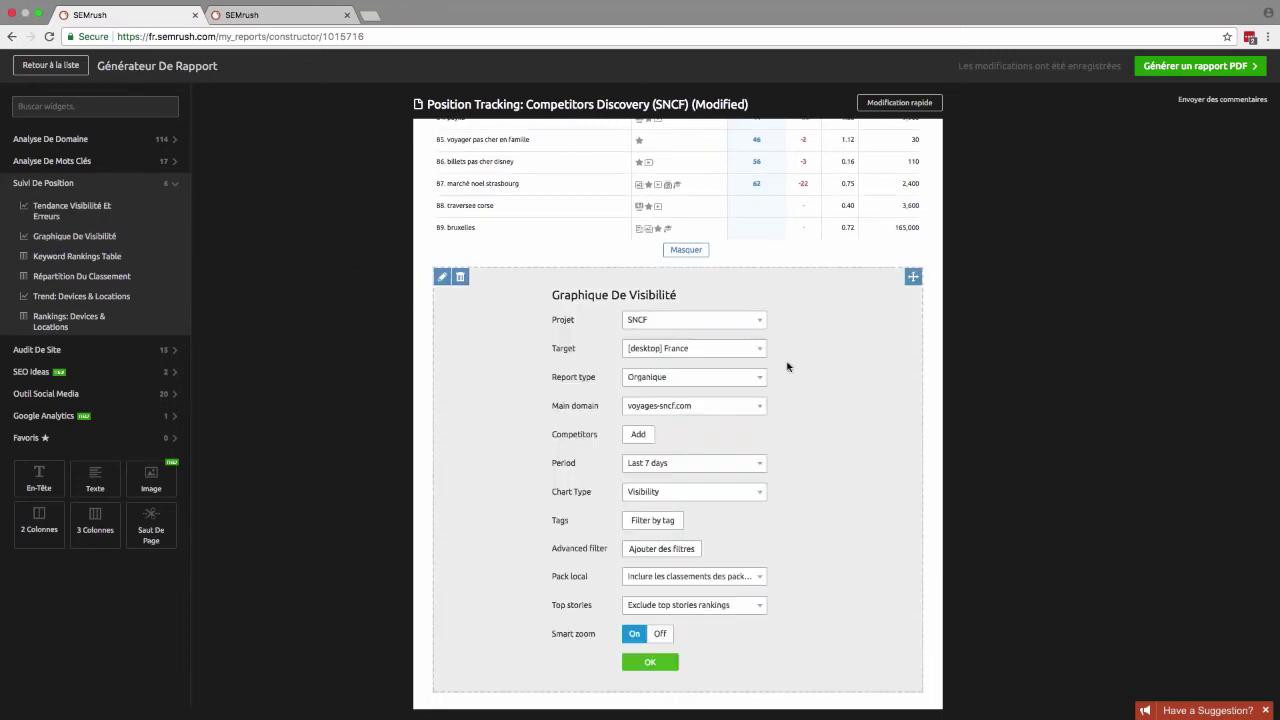
click(763, 321)
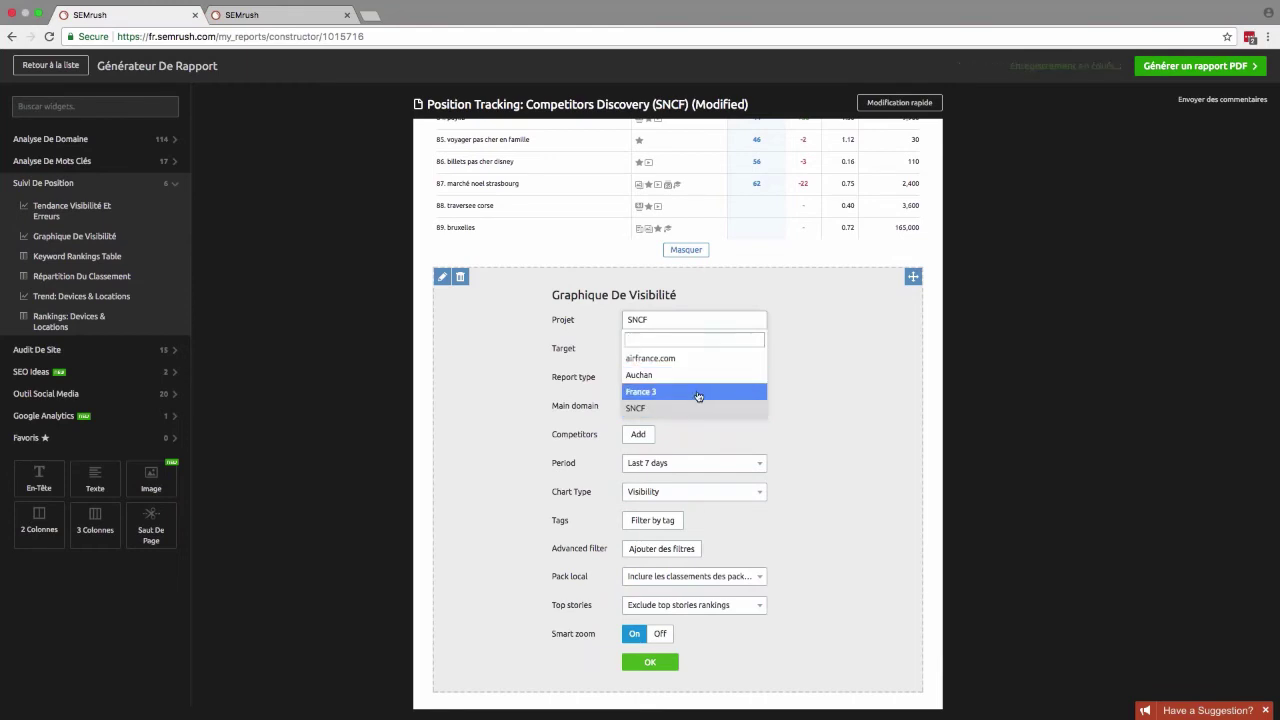
click(696, 361)
scroll(839, 475, down, 5)
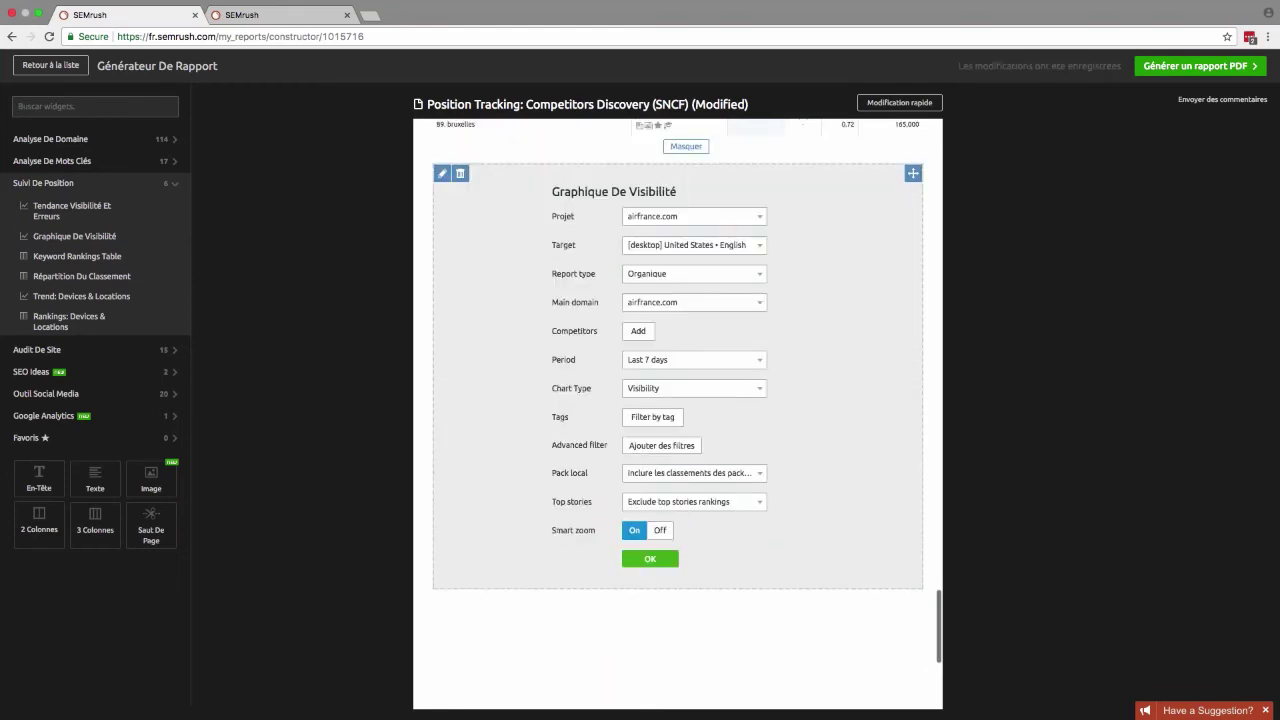
click(650, 506)
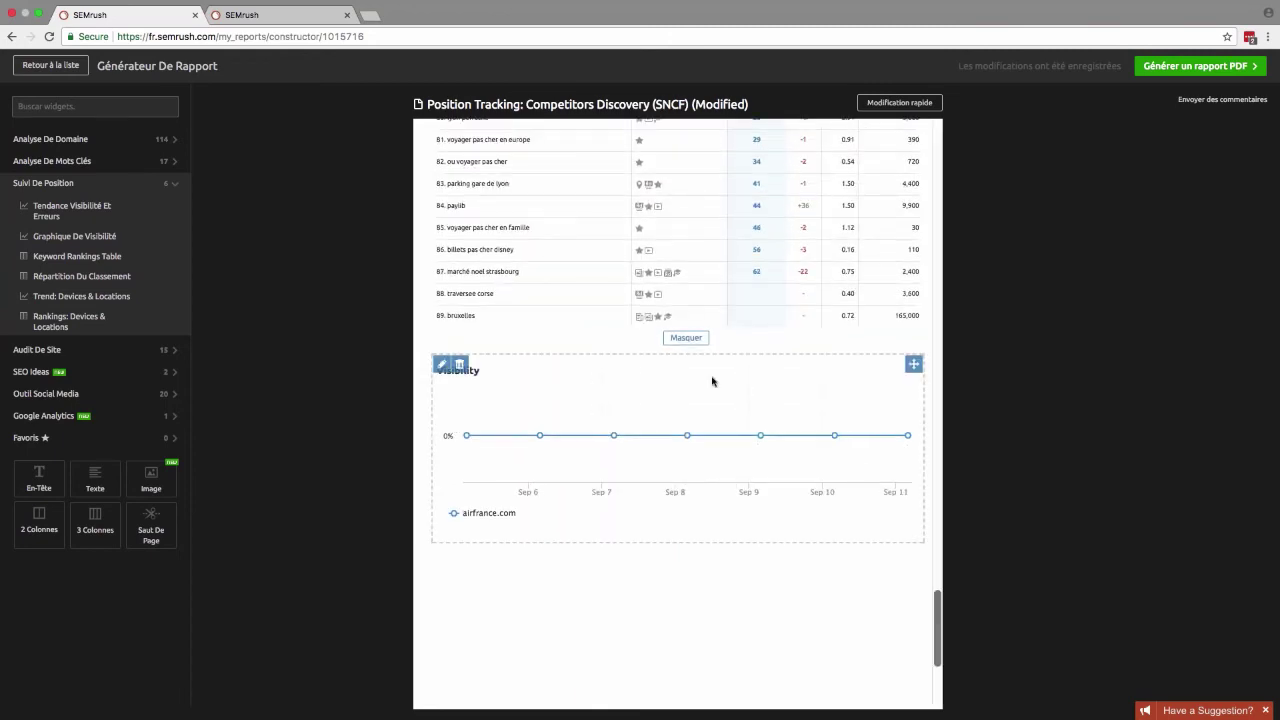
Step: Add the Recherche Organique : Récapitulatif domain overview widget at the report's end for voyage-sncf.com, using the US database, and review the report
click(130, 141)
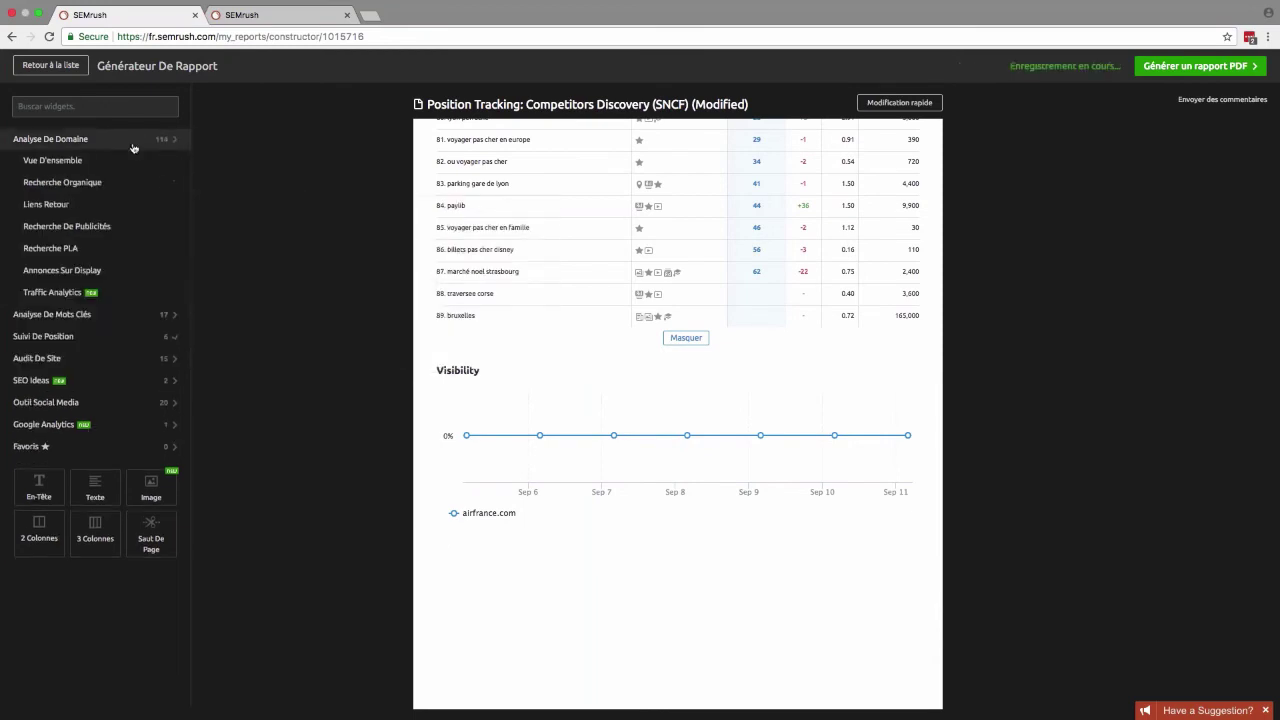
click(70, 167)
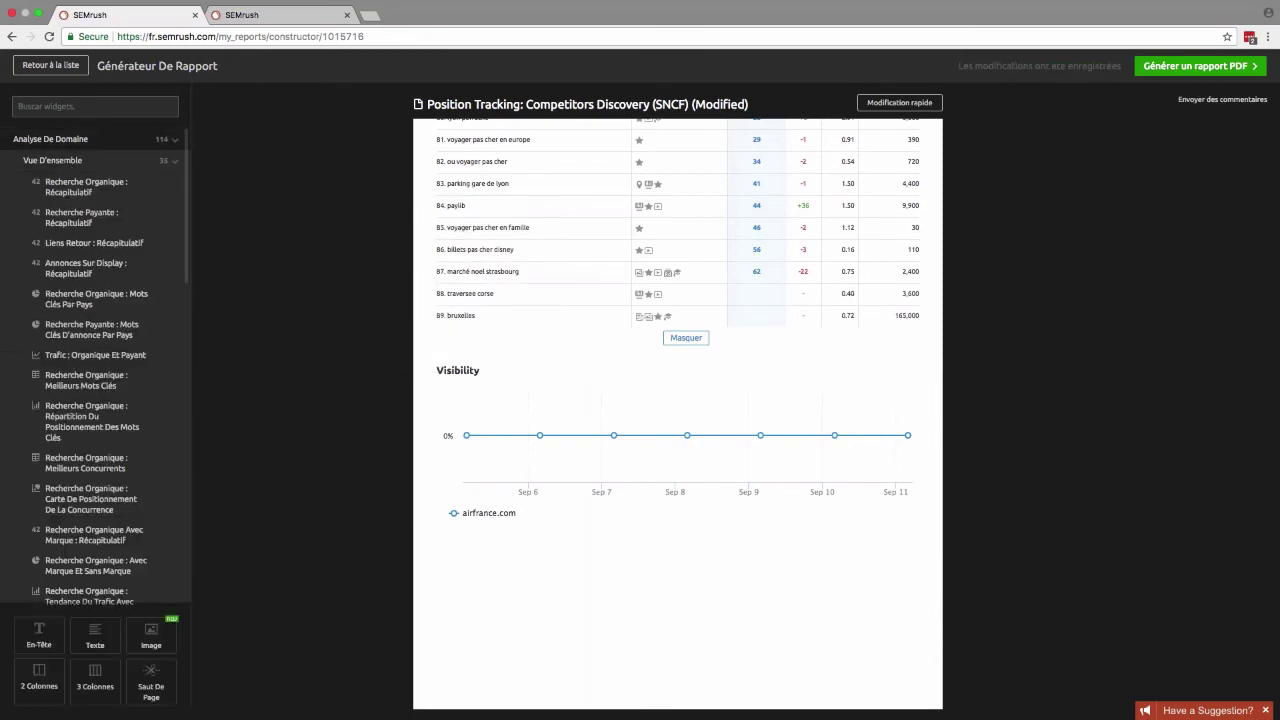
drag(71, 189, 627, 595)
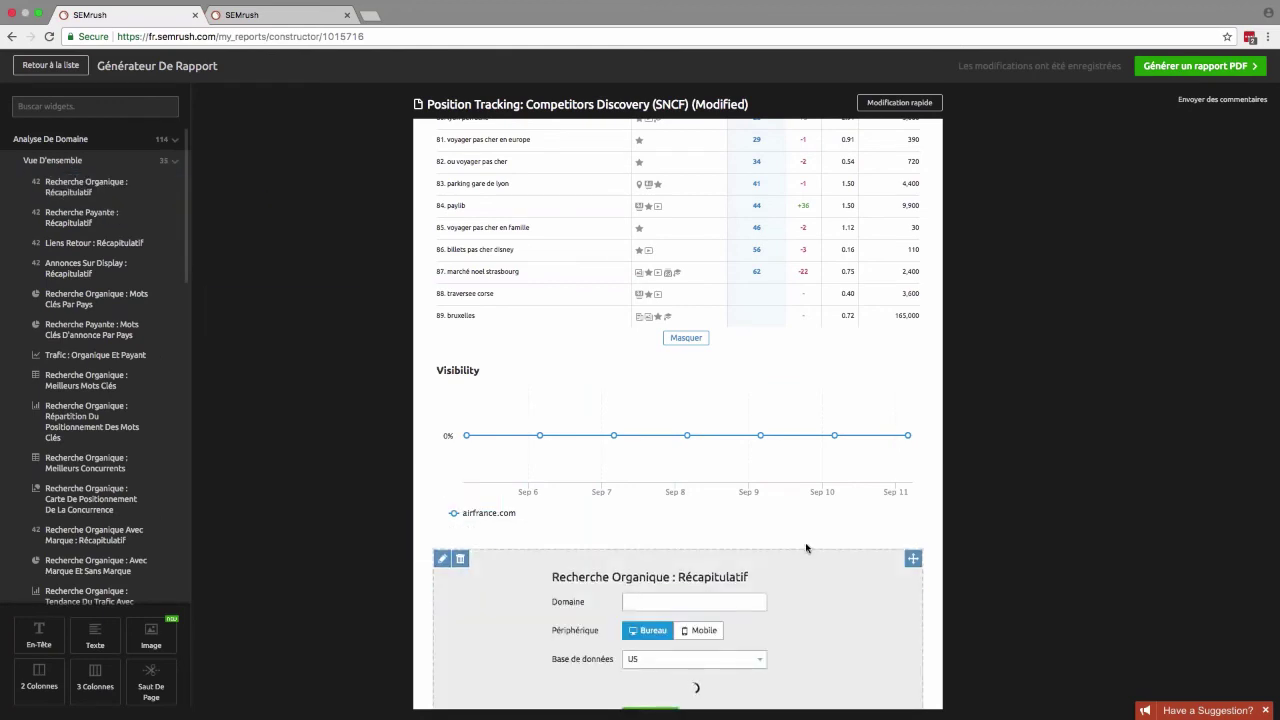
scroll(806, 548, down, 5)
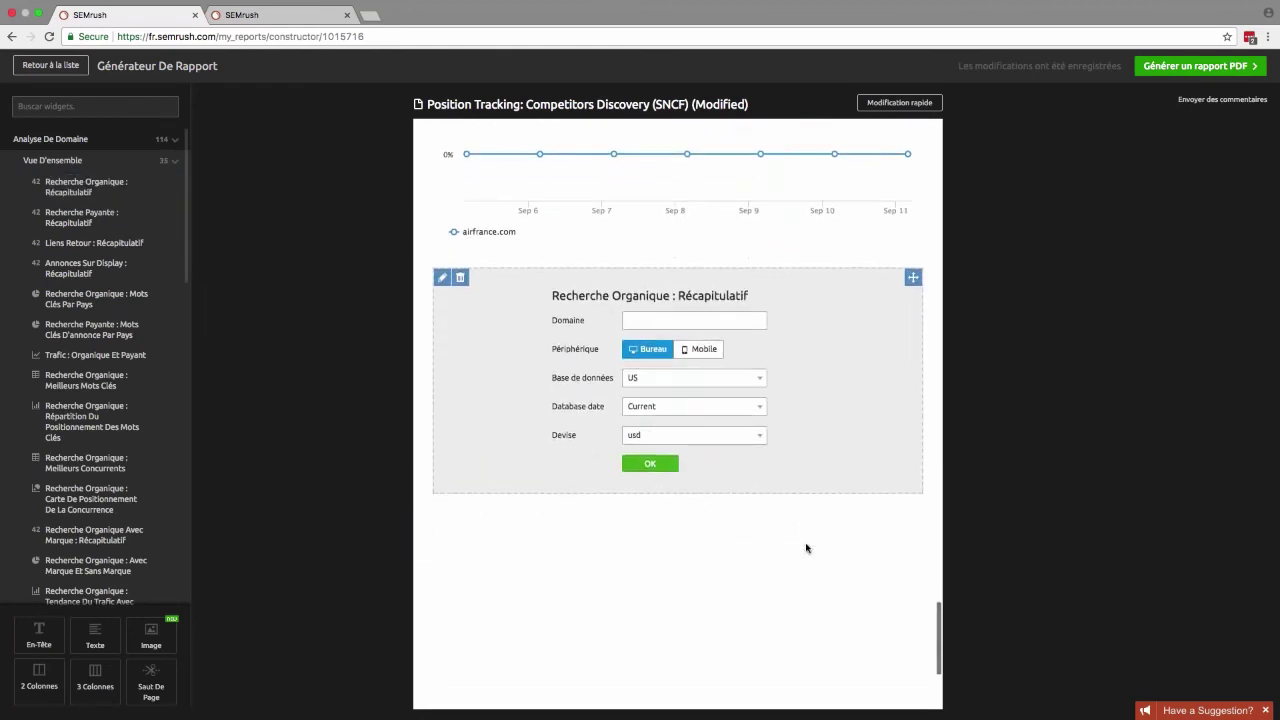
text(voyage-sncf.com)
click(660, 465)
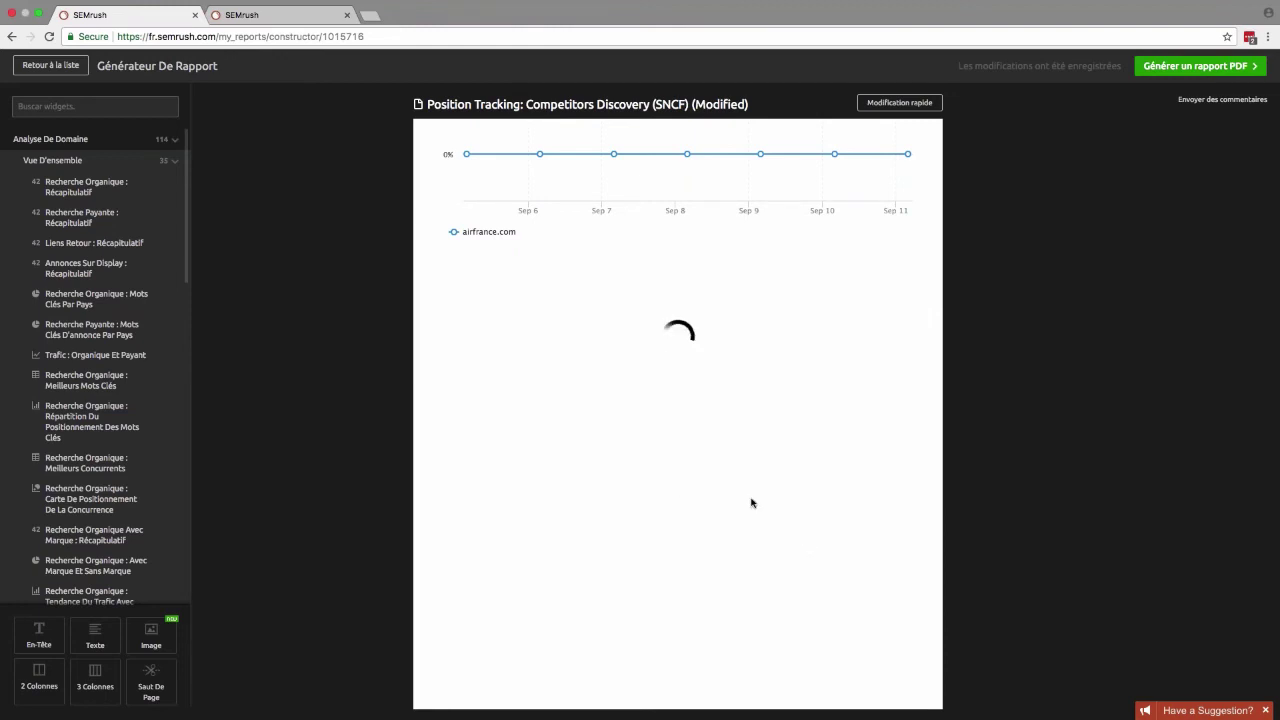
scroll(746, 436, up, 10)
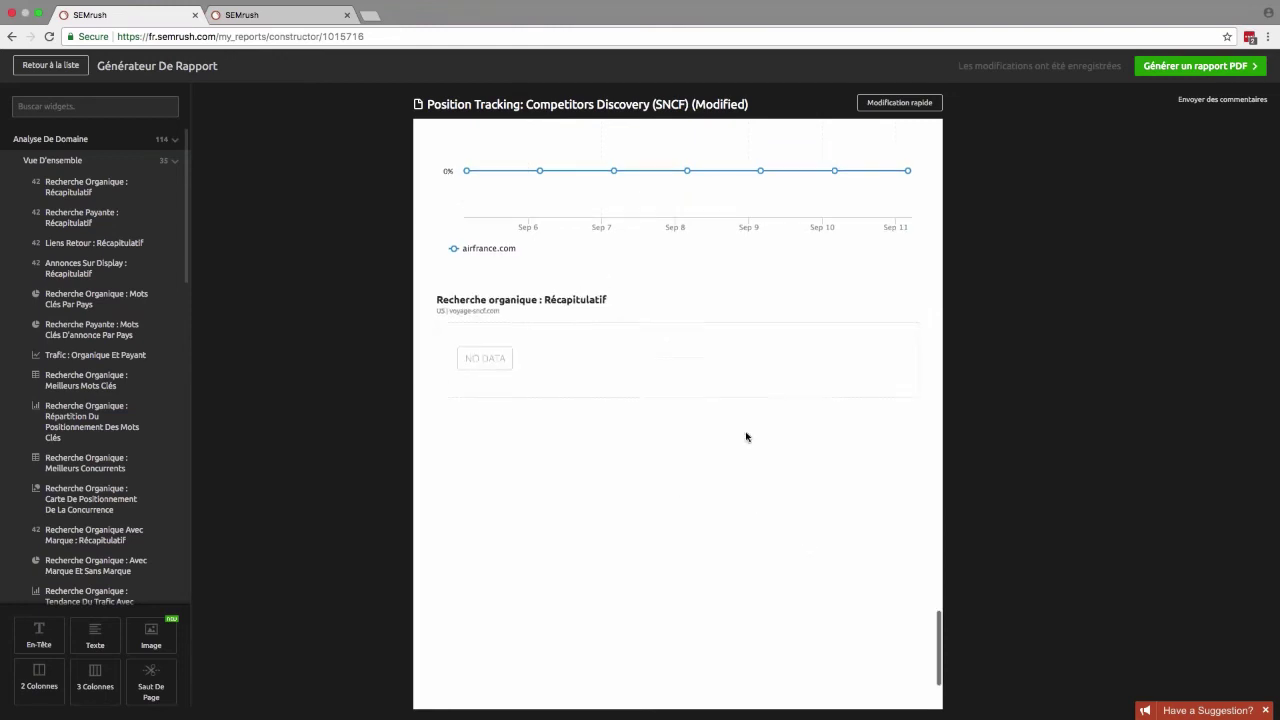
scroll(746, 436, up, 15)
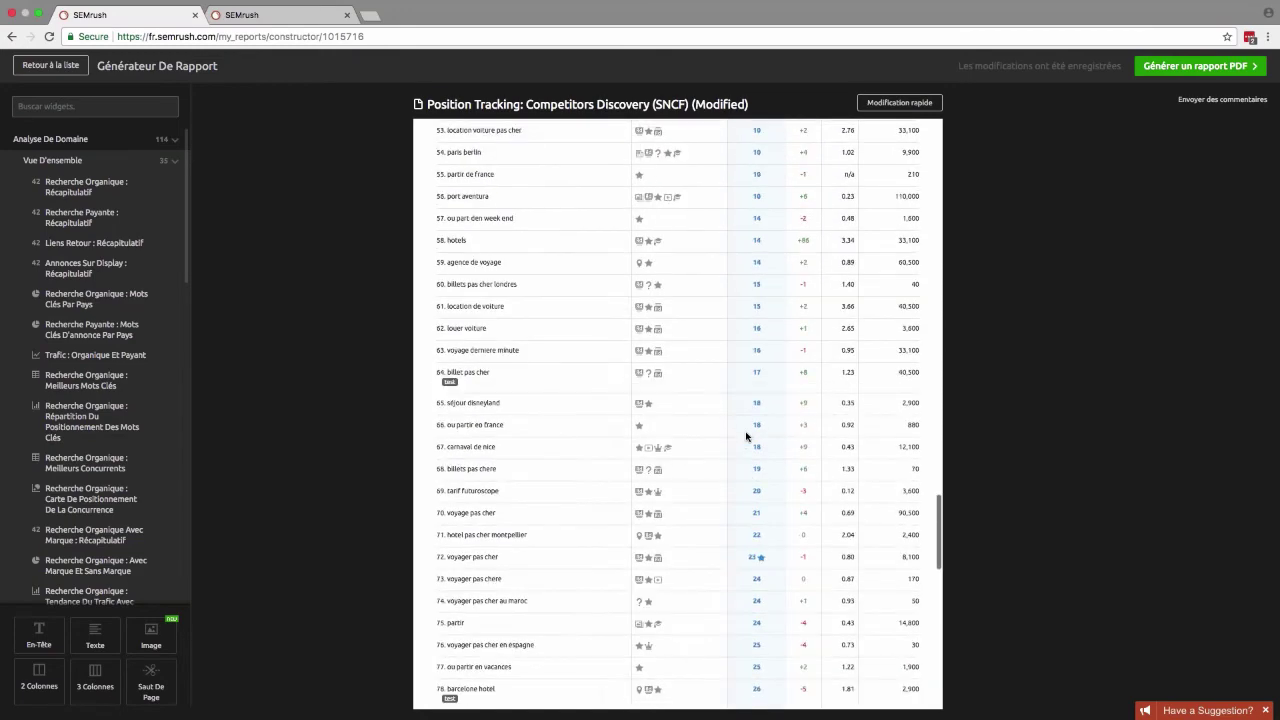
Step: Open the report's PDF generation options and inspect the e-mail delivery settings, leaving e-mail sending disabled
scroll(746, 436, up, 15)
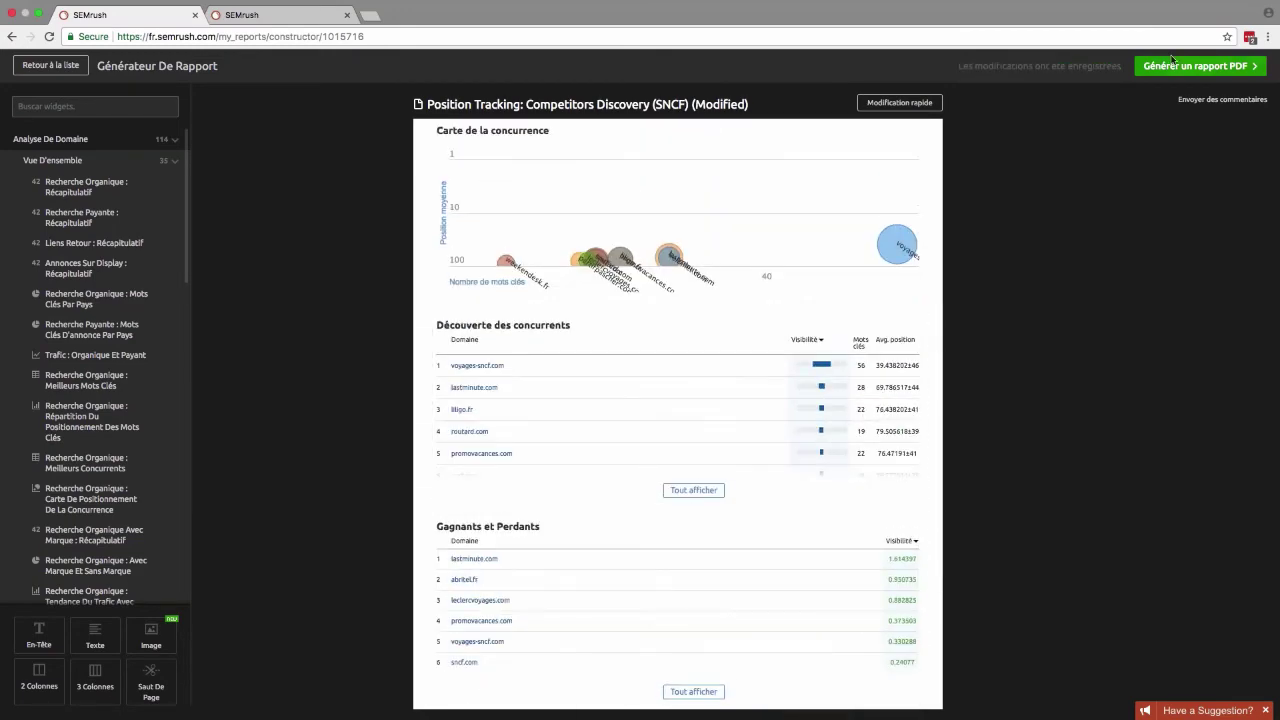
click(1198, 66)
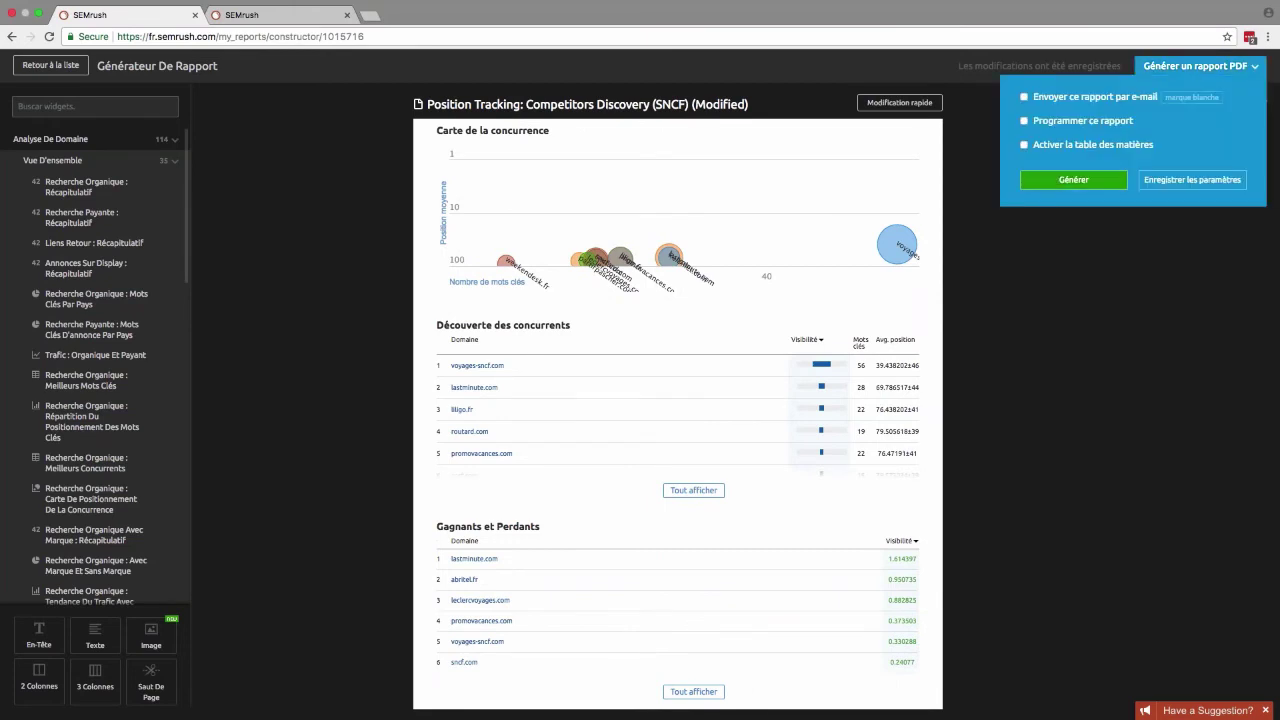
click(1024, 97)
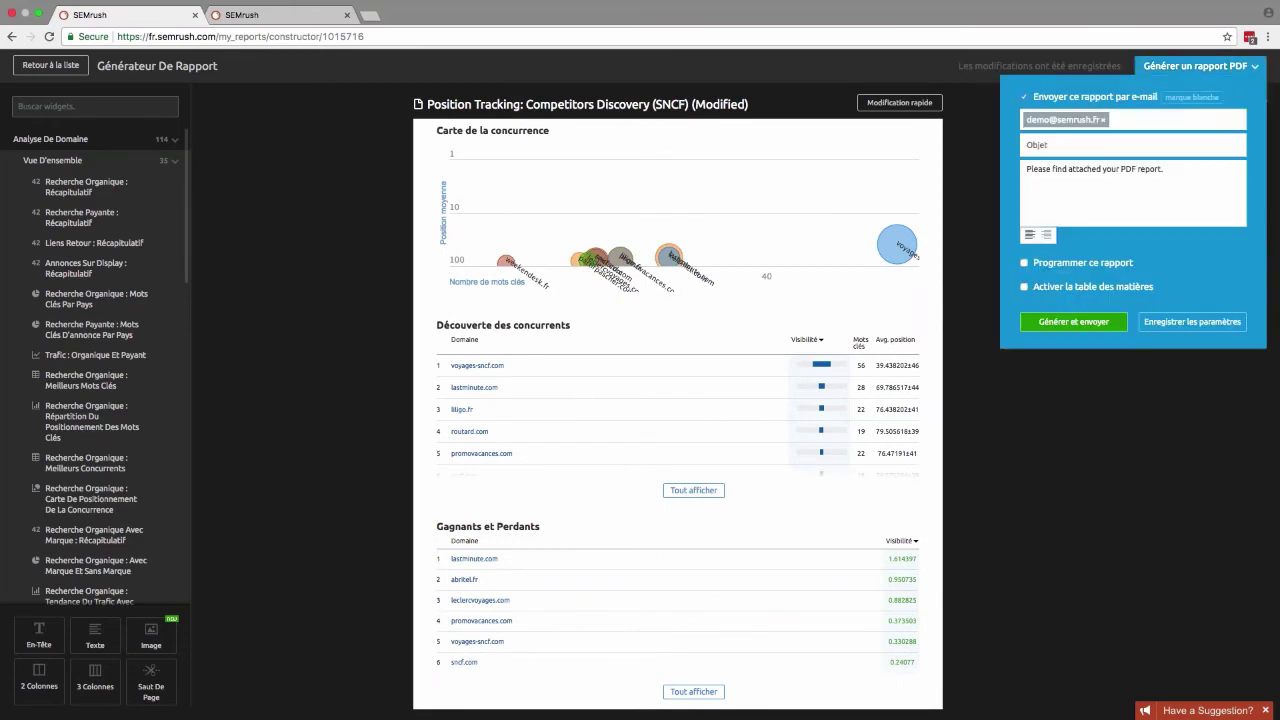
click(1024, 97)
click(1024, 97)
click(1024, 97)
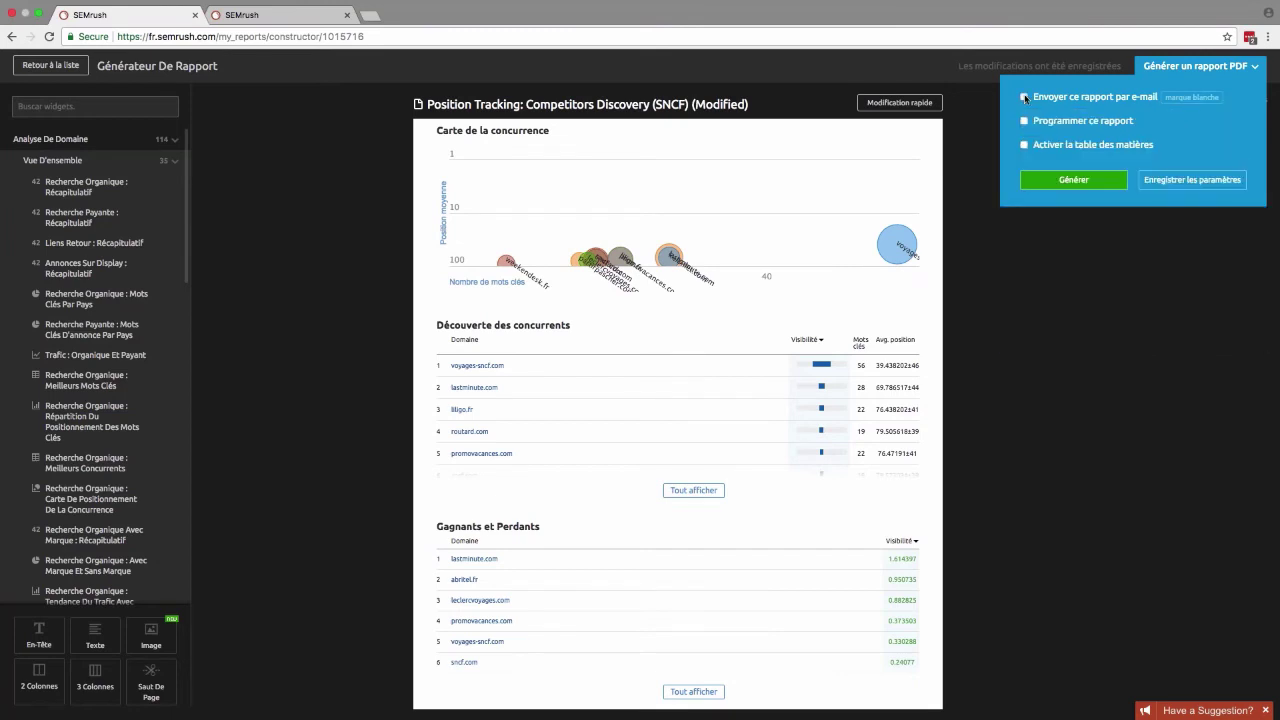
Step: Enable report scheduling, inspect the available frequencies and weekdays, and close the PDF options without generating the report
click(1024, 120)
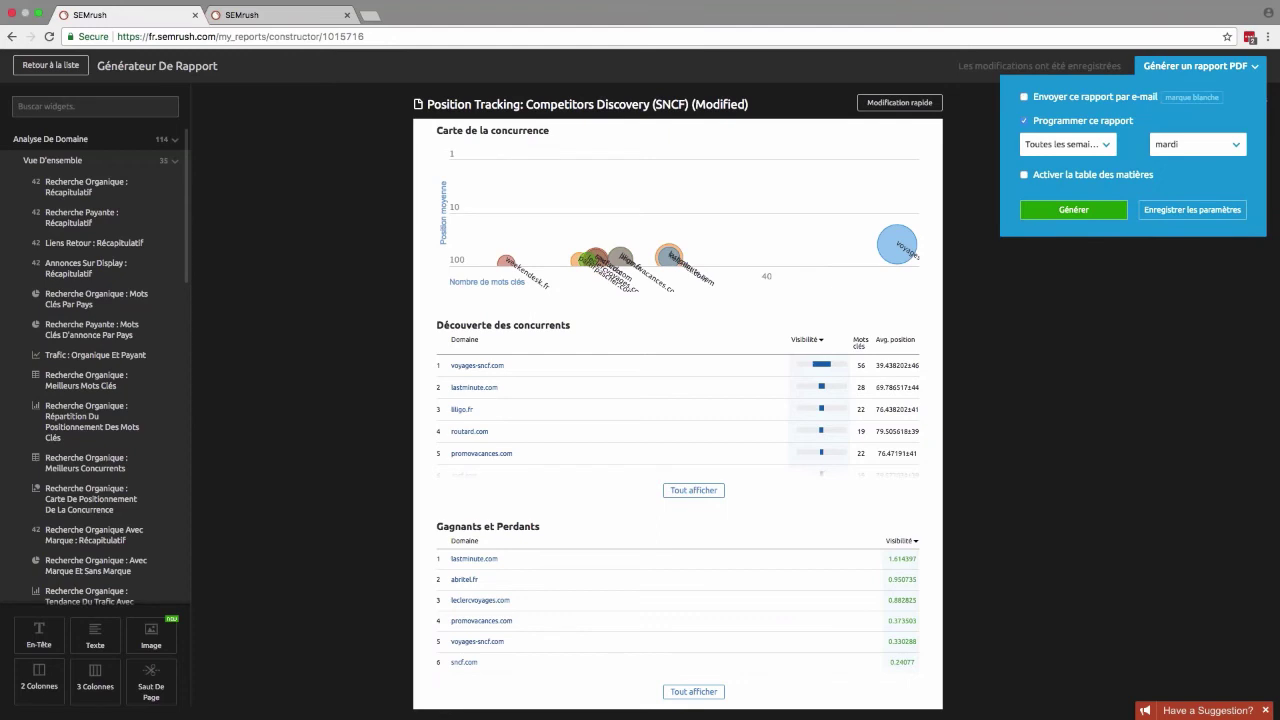
click(1106, 146)
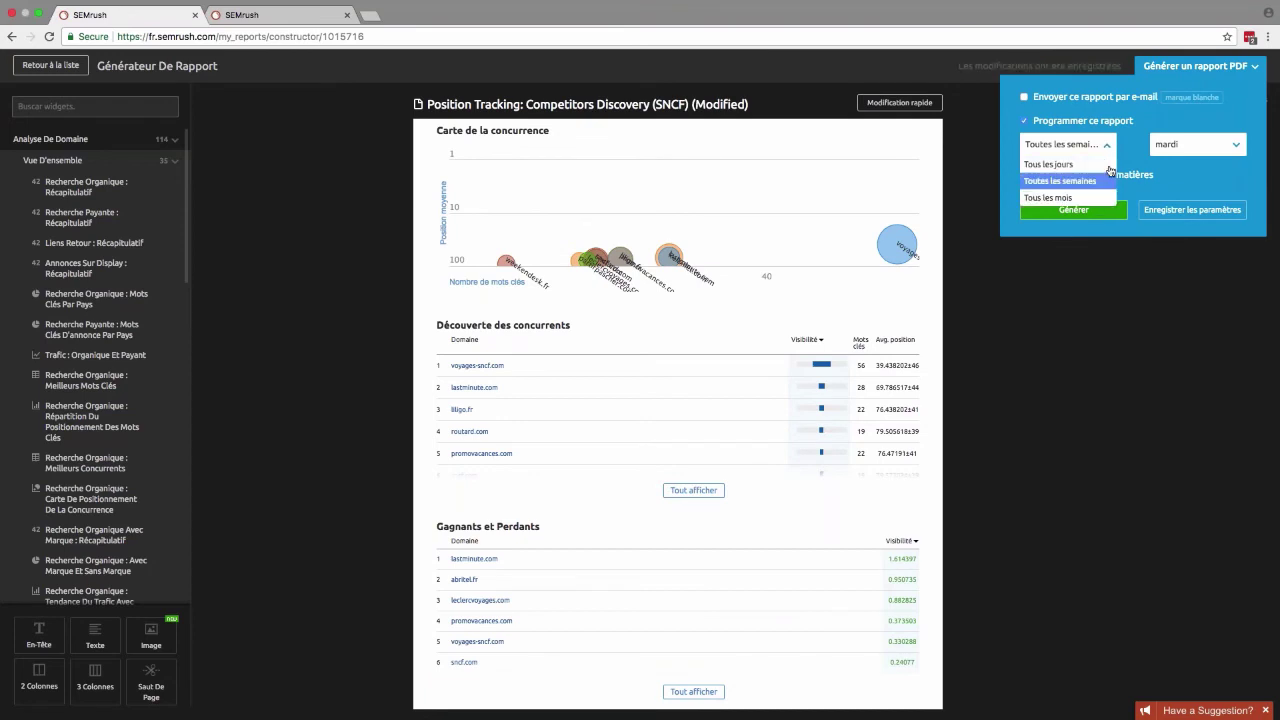
click(1107, 148)
click(1238, 146)
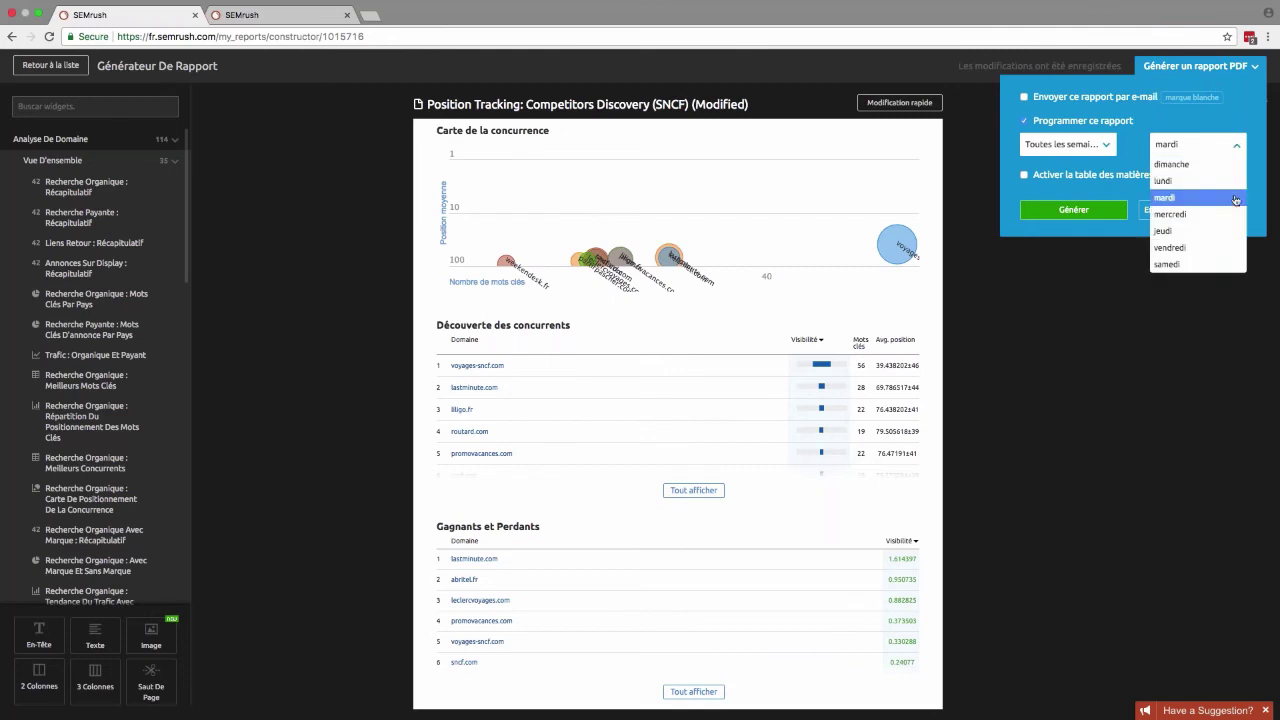
click(1241, 147)
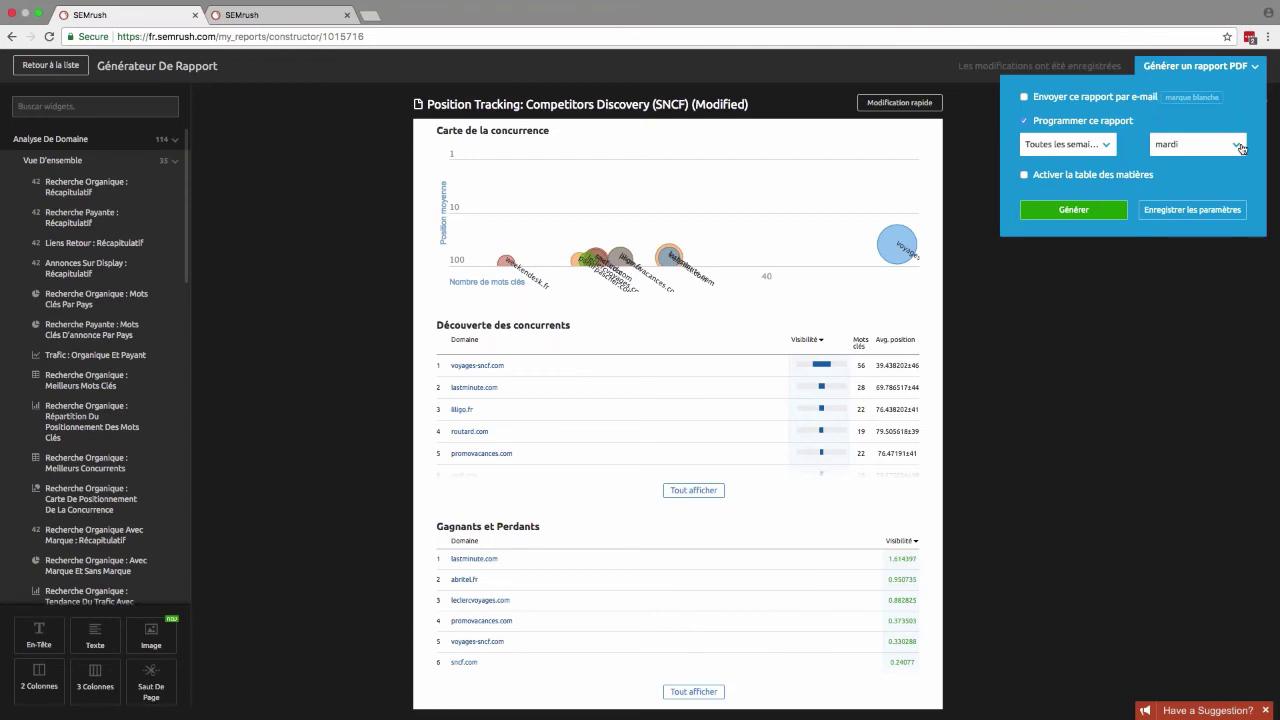
click(1220, 67)
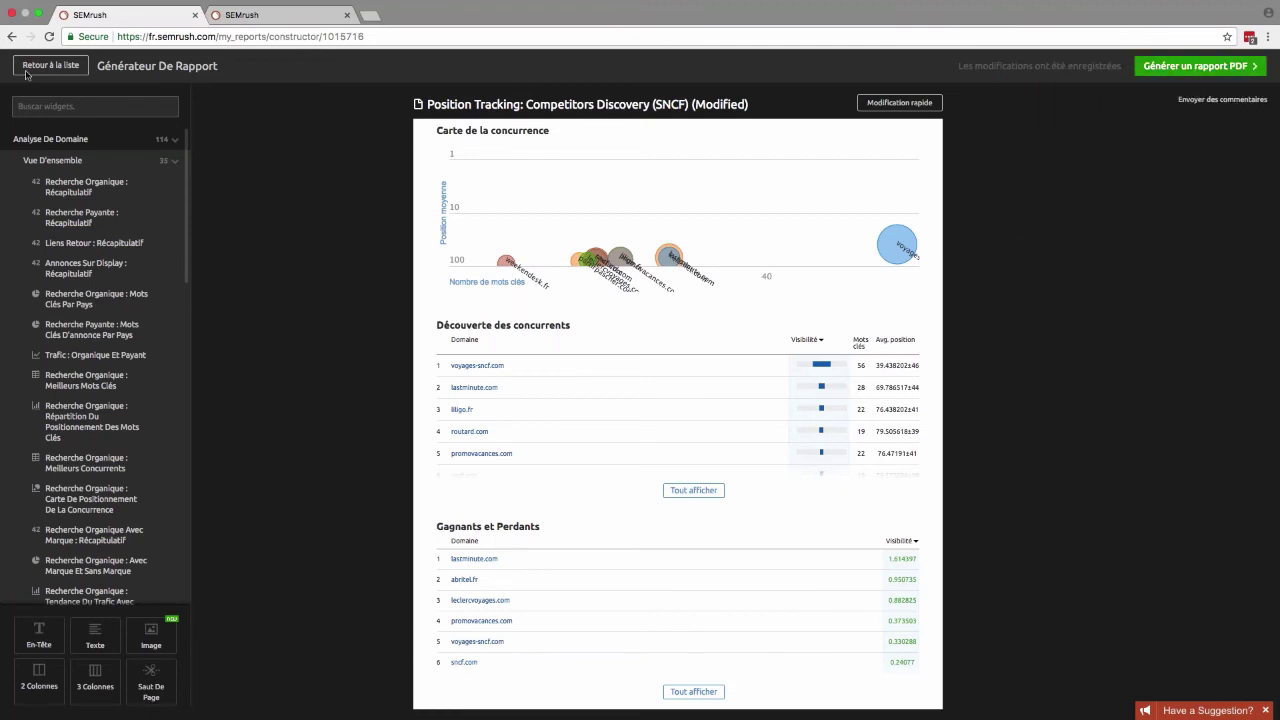
Step: Return to the SNCF campaign's Competitors Discovery report and show its list of tracked devices and locations
click(12, 37)
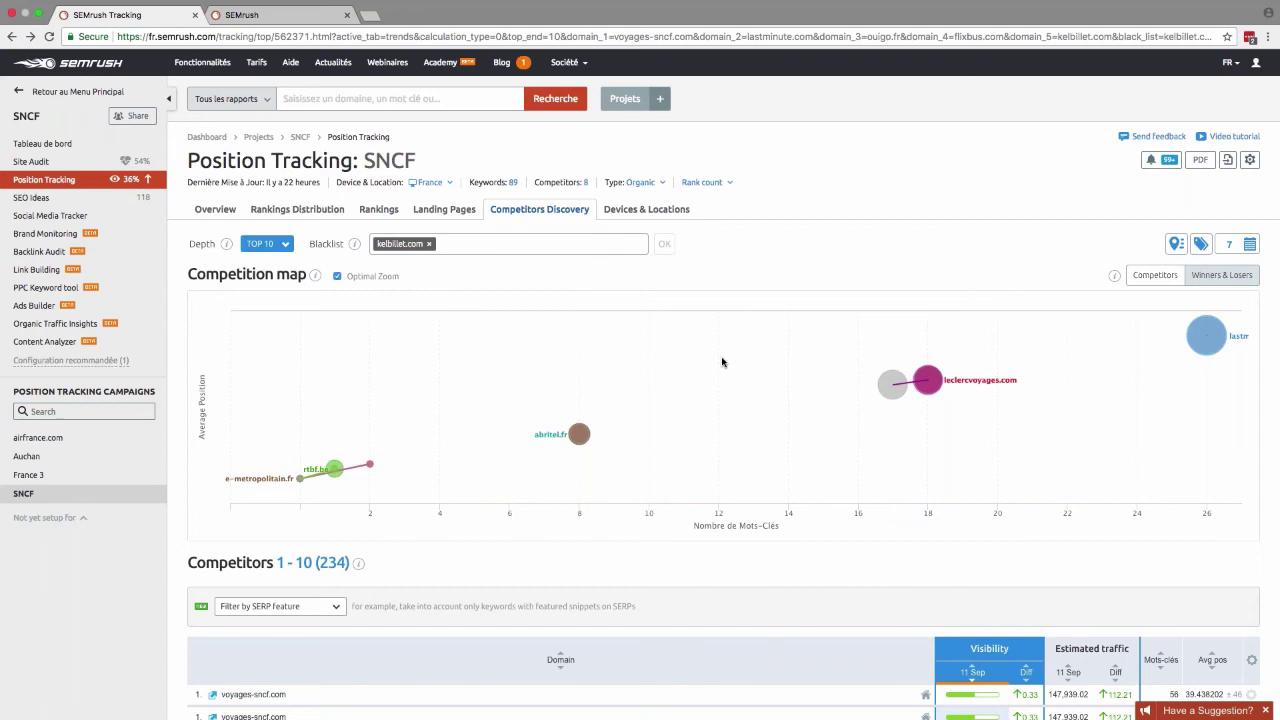
scroll(722, 362, down, 1)
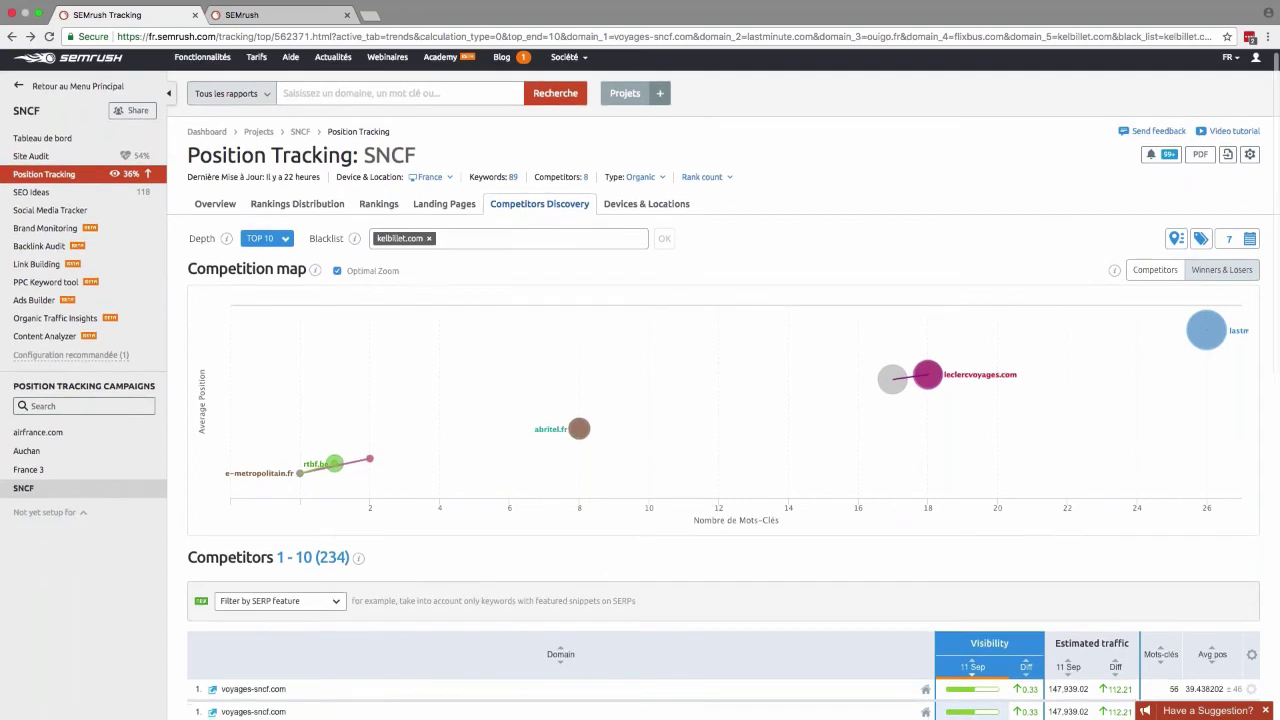
click(431, 177)
scroll(520, 220, down, 1)
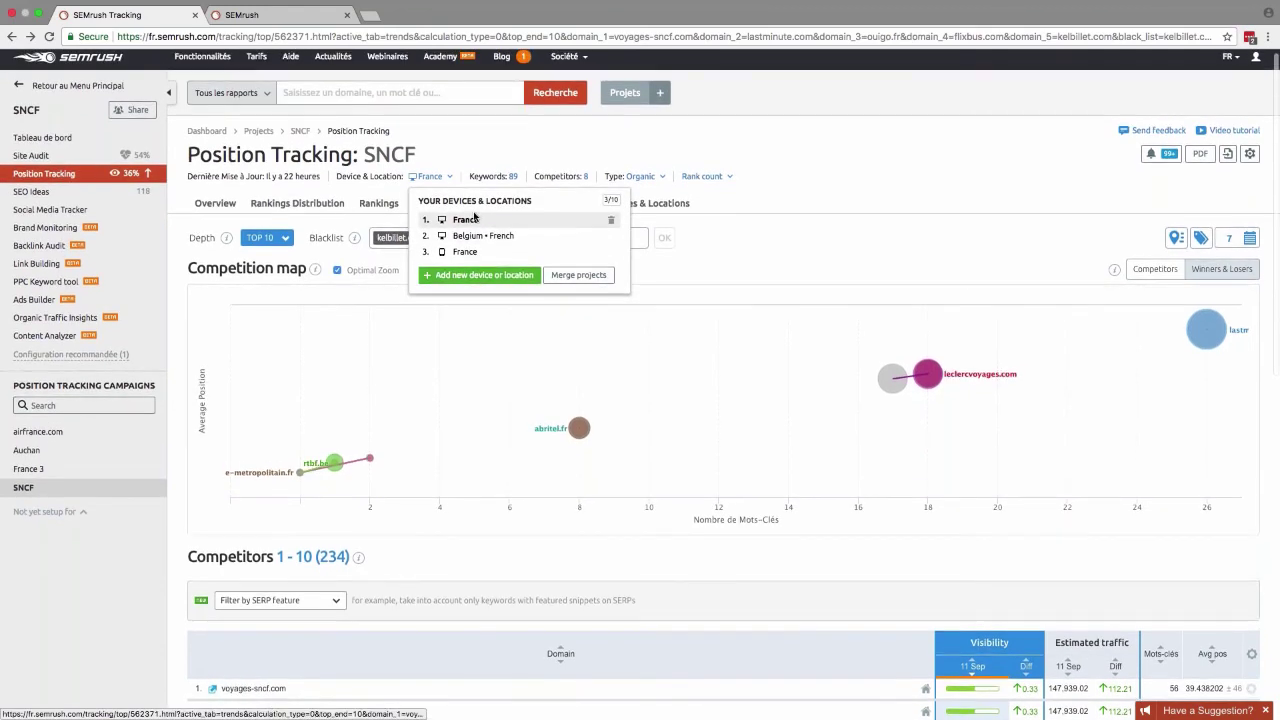
scroll(505, 285, up, 1)
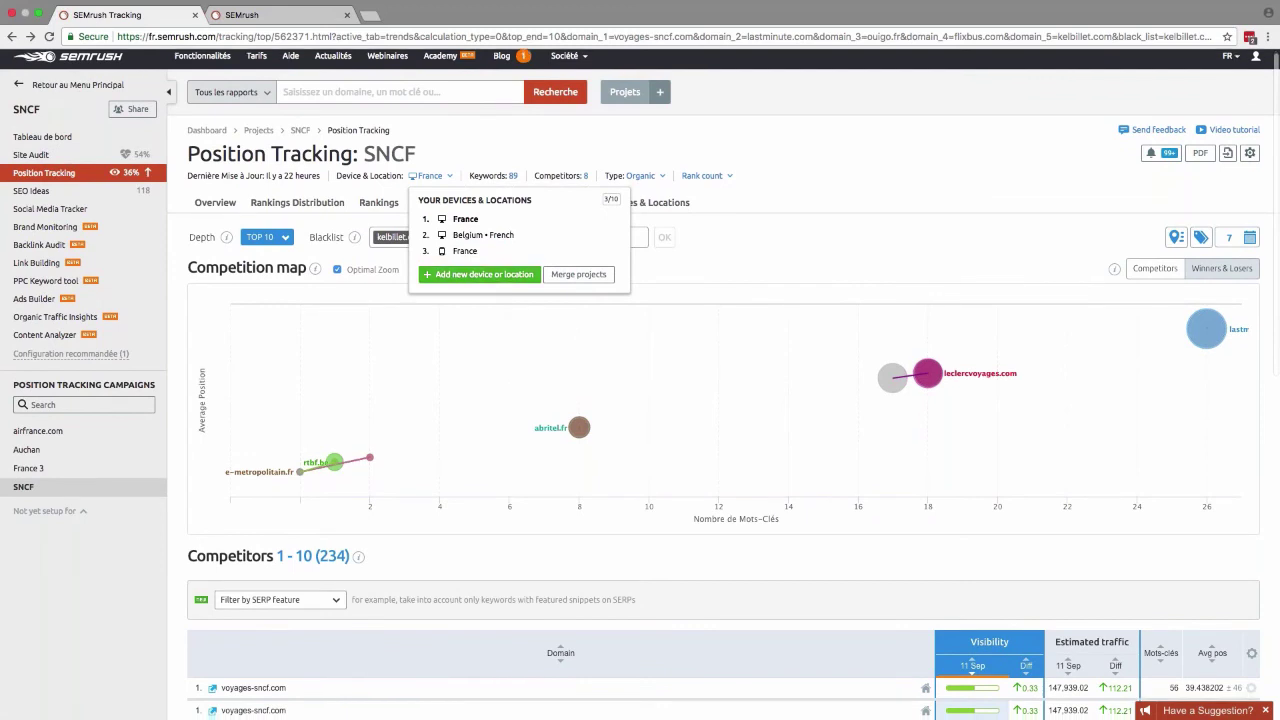
Step: Open the form for a new device or location, inspect its keyword source options, and close it without starting tracking
click(501, 279)
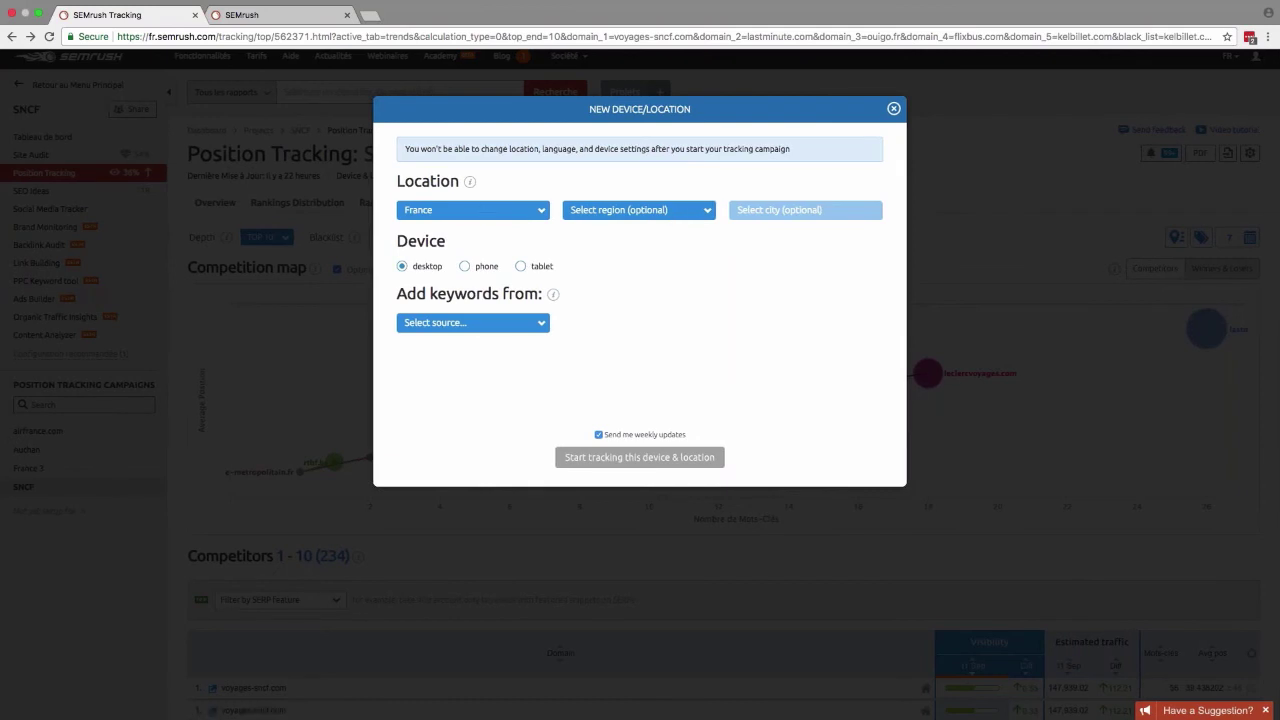
click(541, 325)
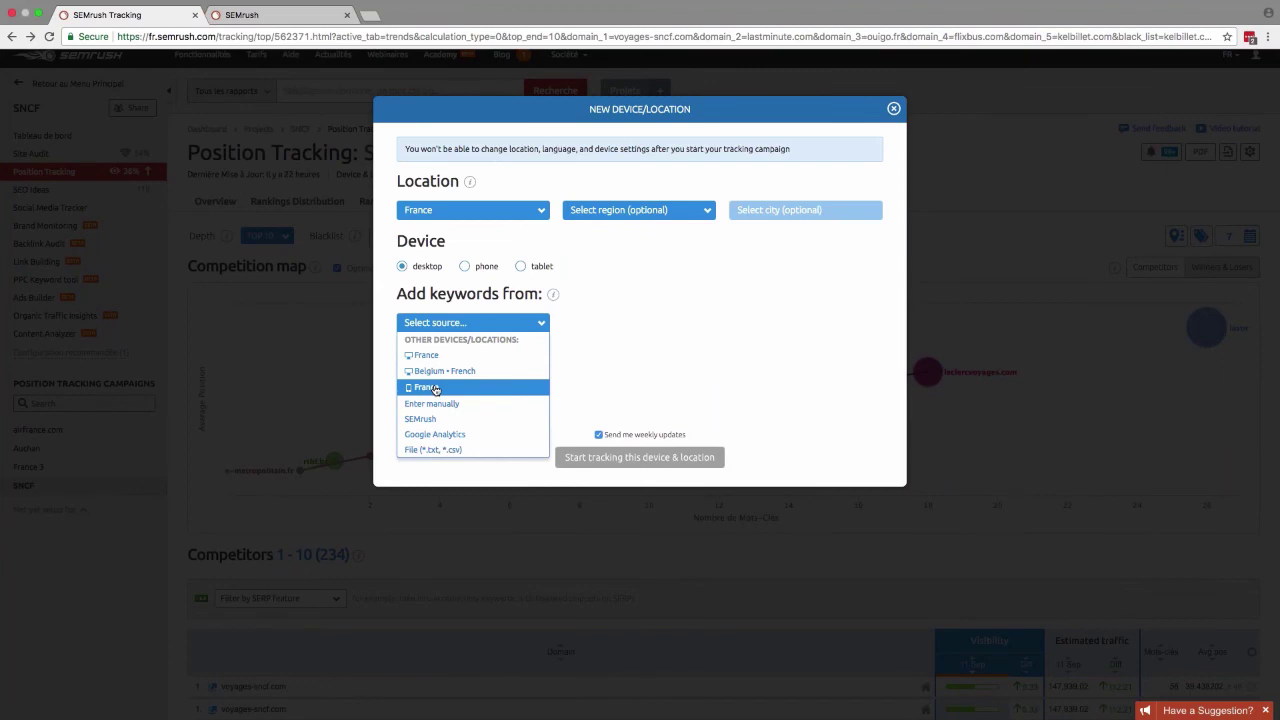
click(618, 341)
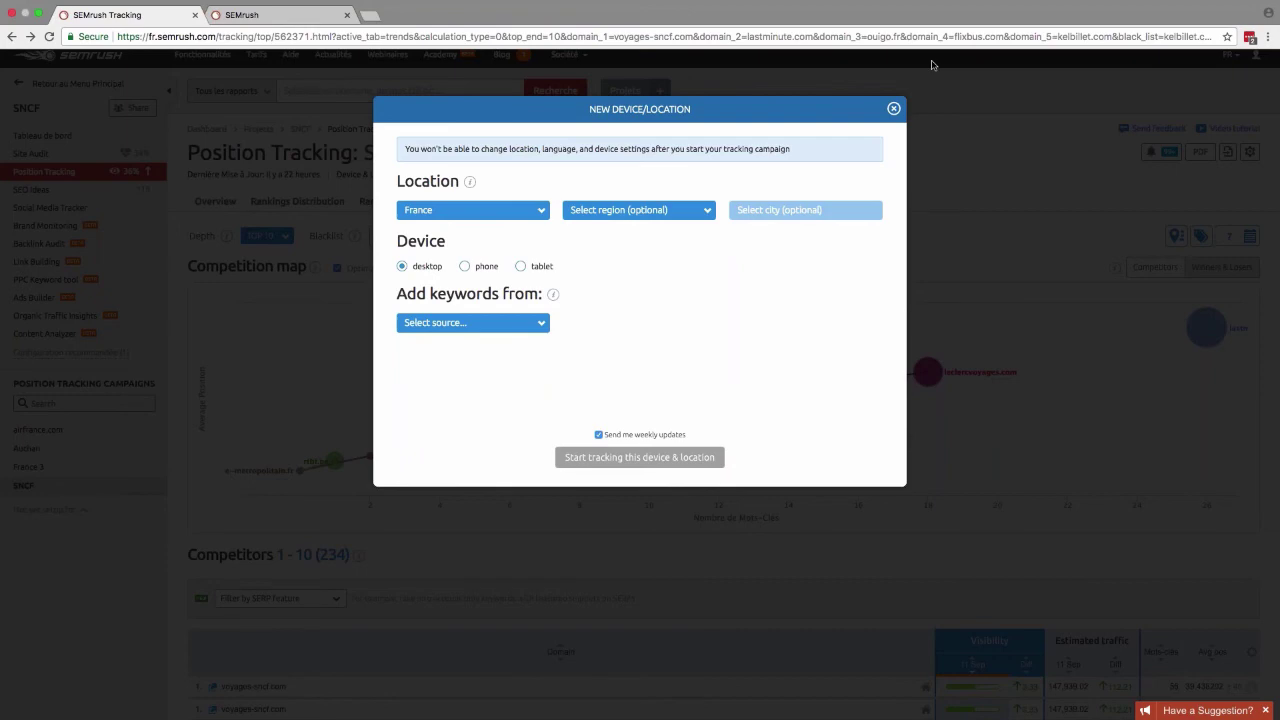
click(894, 109)
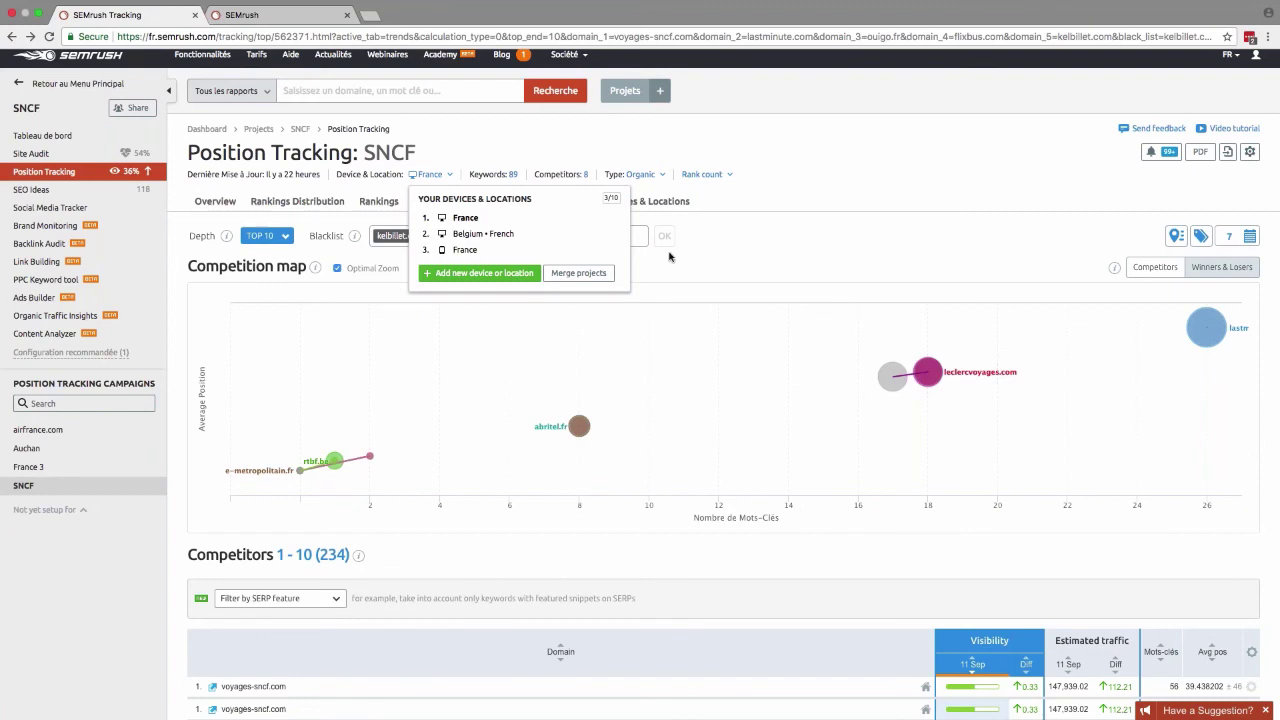
Step: Open the project merging form, select the France desktop location to move, check the destination projects, and close without merging
click(598, 274)
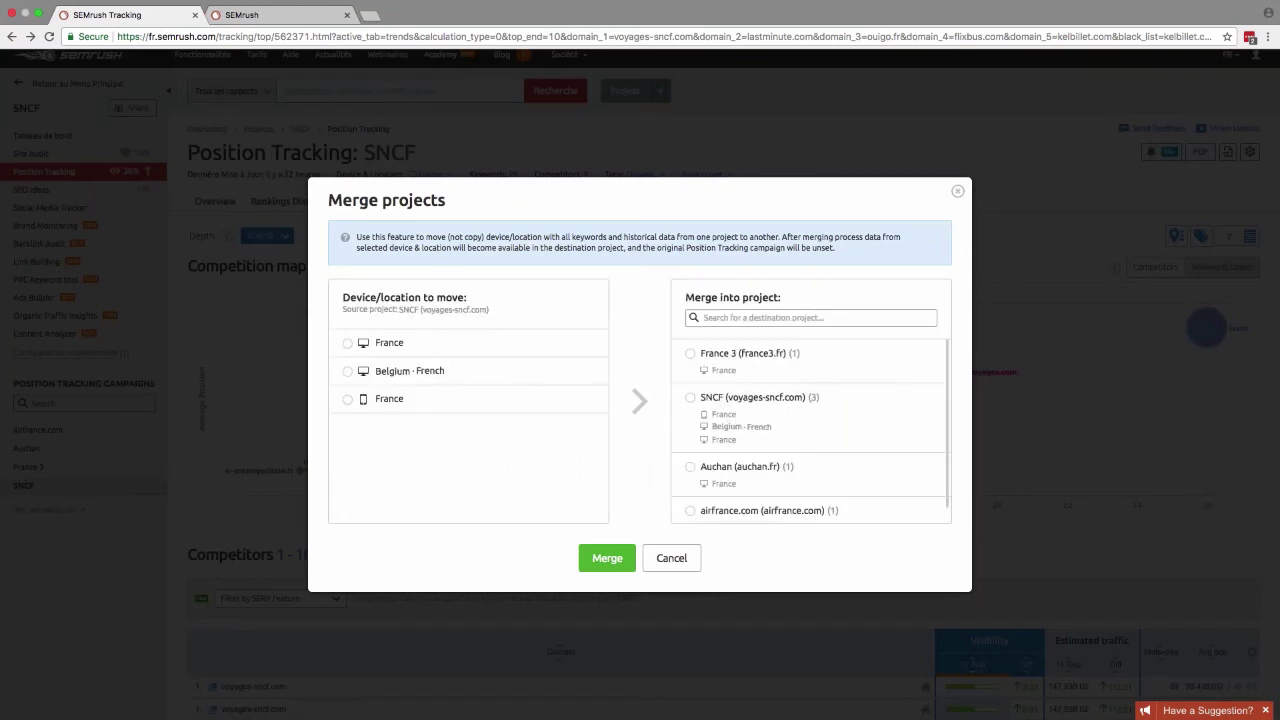
click(348, 344)
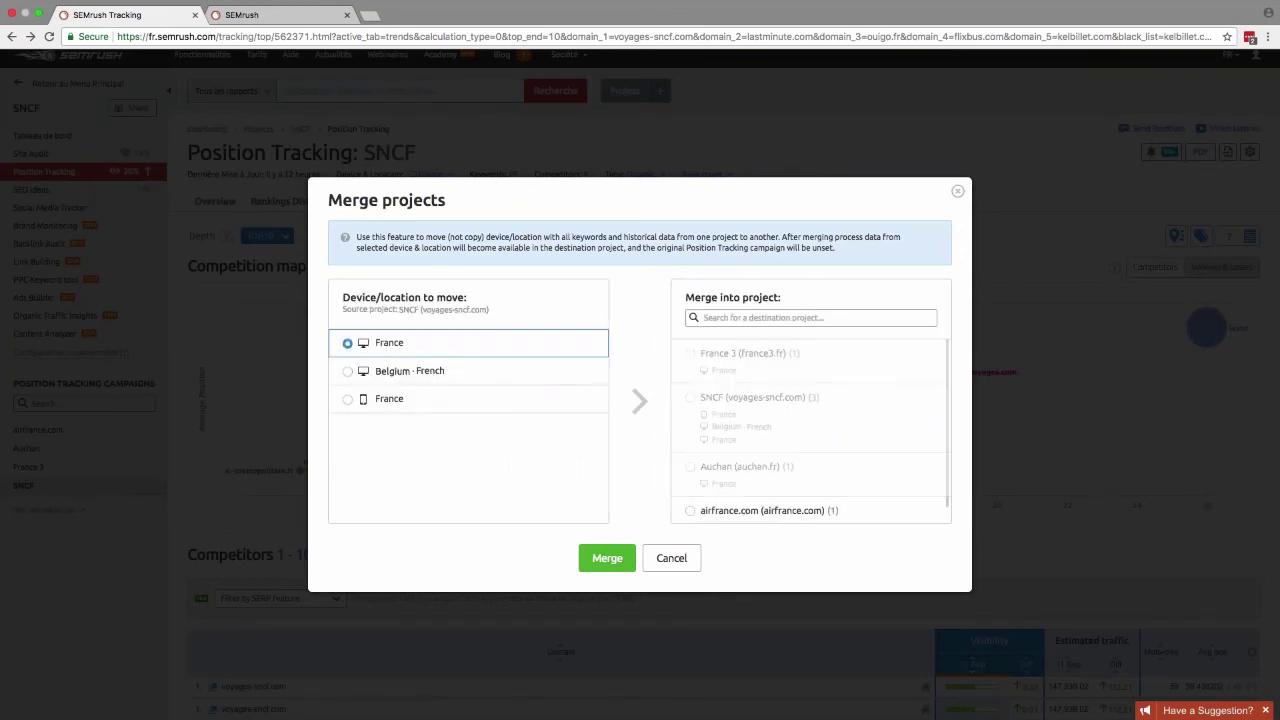
scroll(772, 460, down, 1)
mouse_move(757, 377)
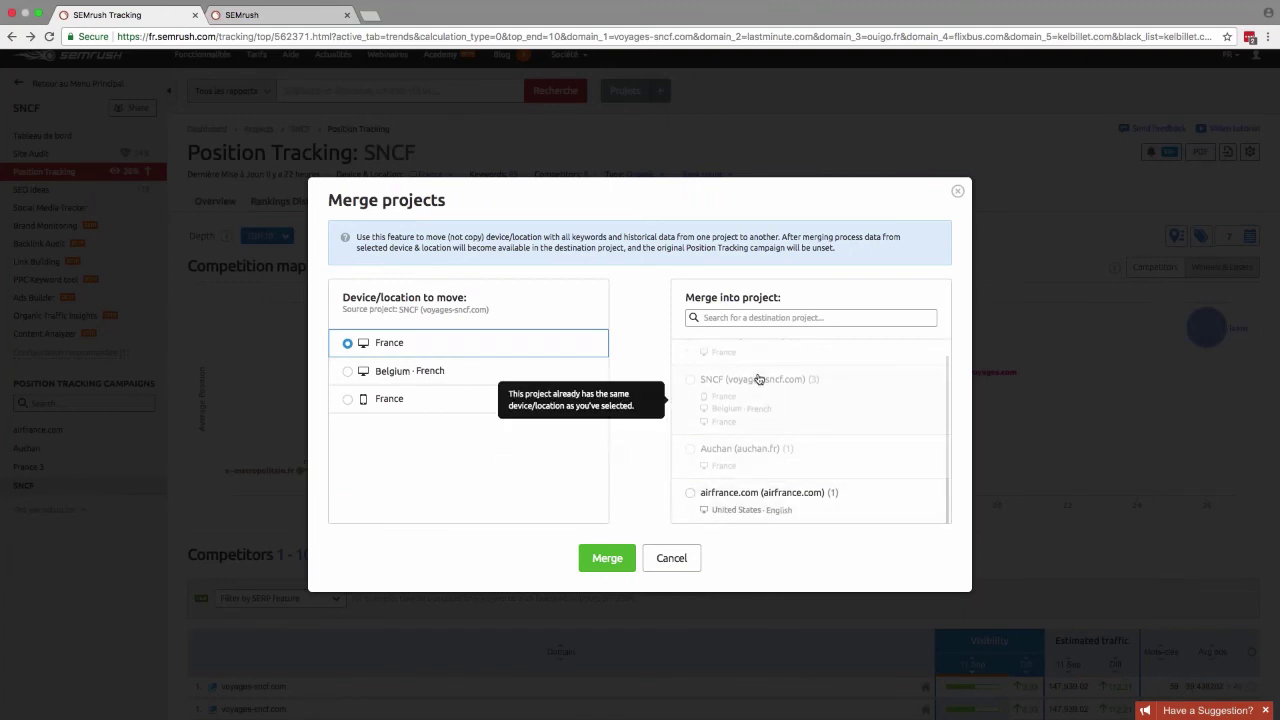
scroll(757, 377, up, 1)
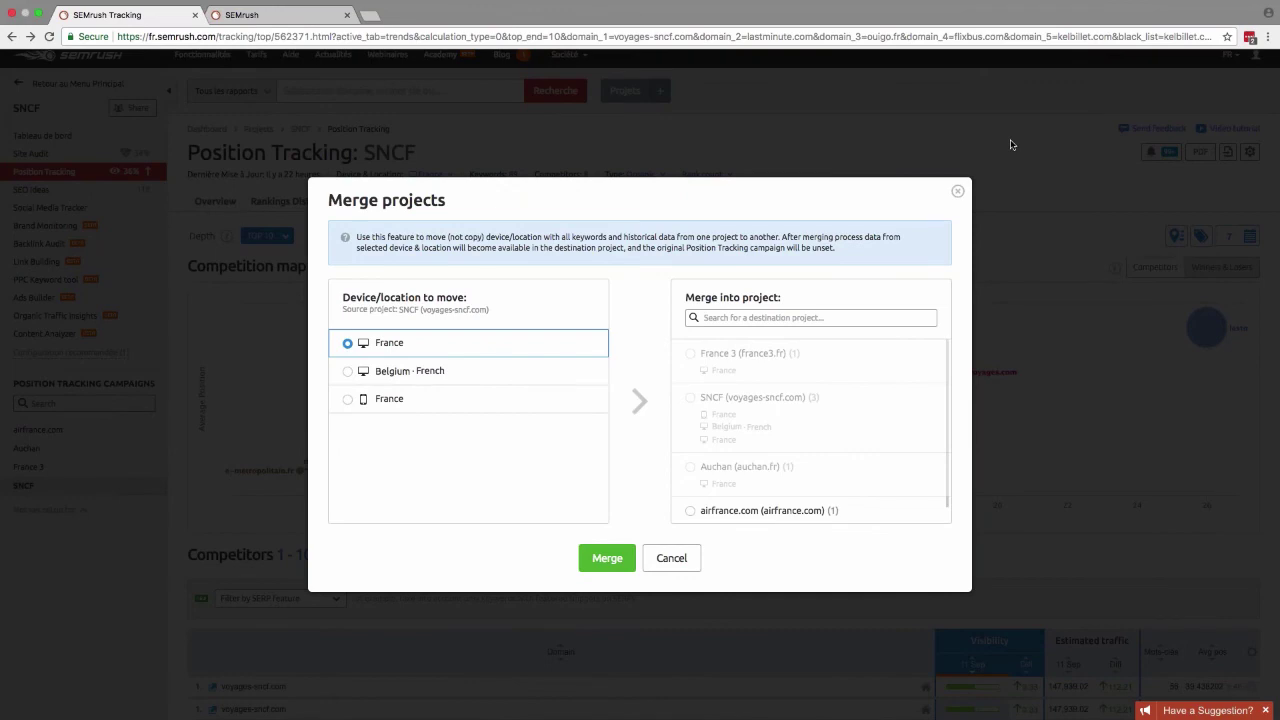
click(957, 194)
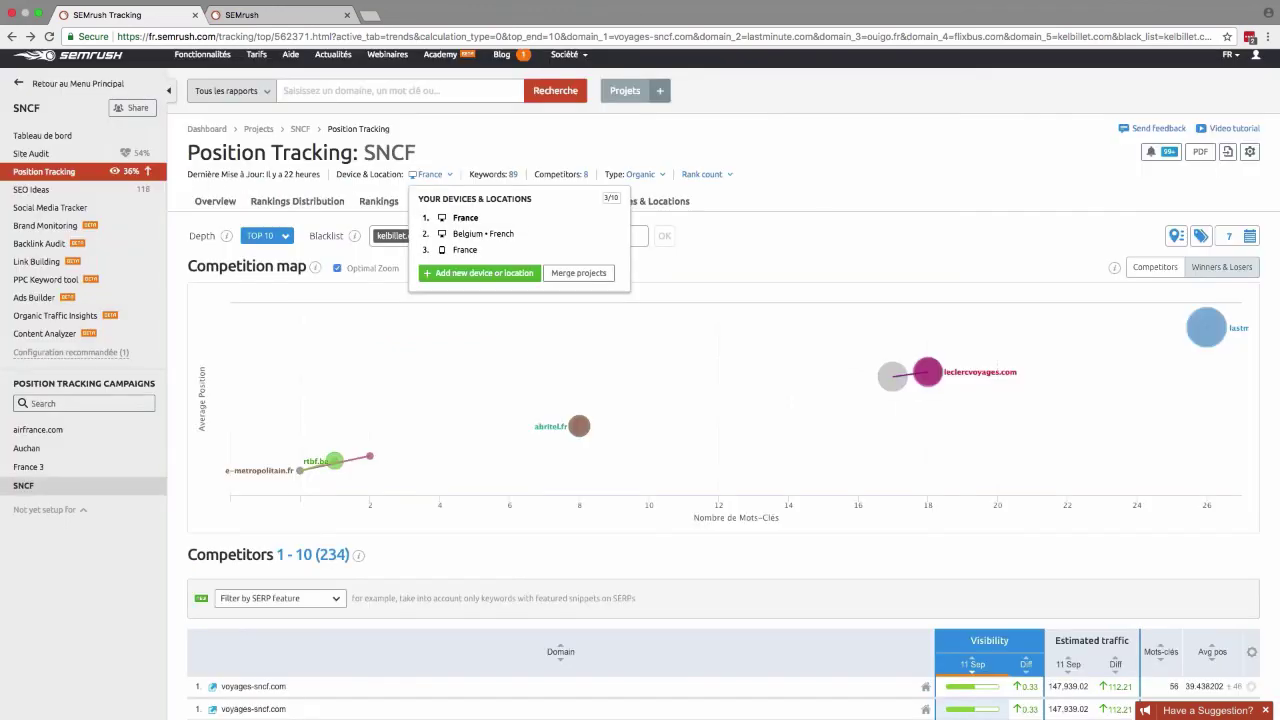
click(767, 141)
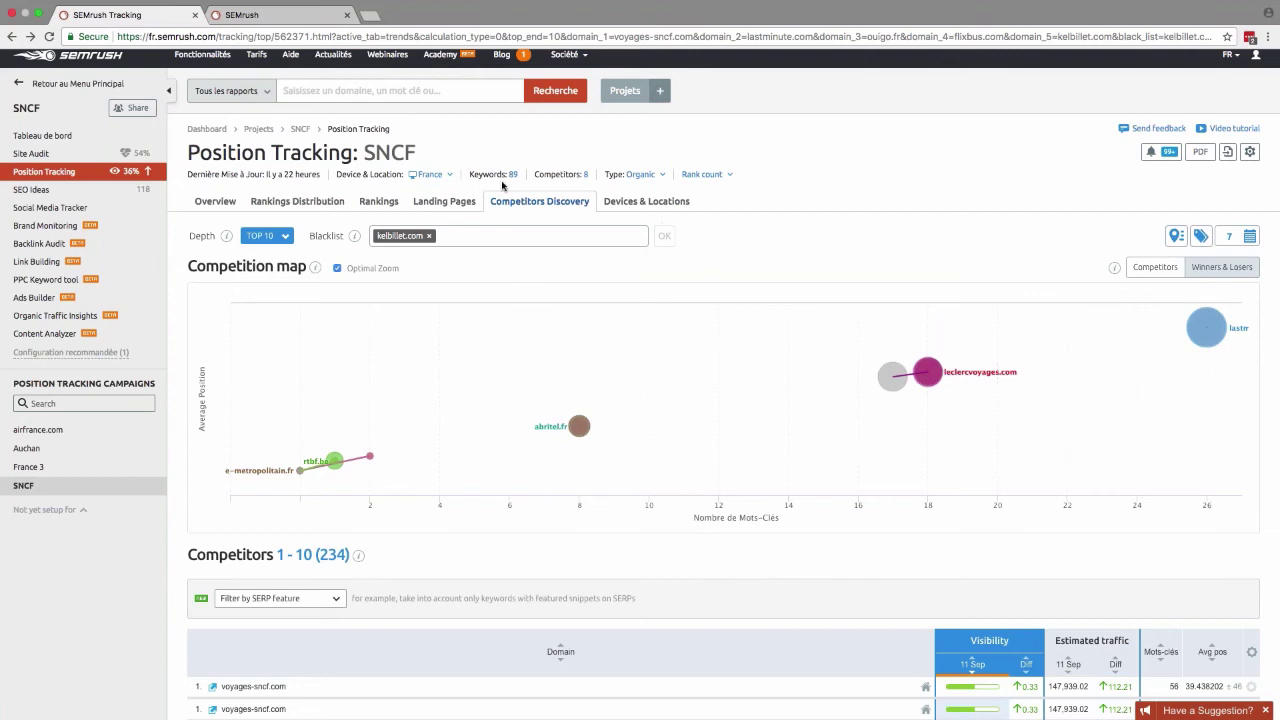
Step: Open the SNCF campaign's Devices & Locations report and check which domains can be selected, keeping voyages-sncf.com
click(634, 205)
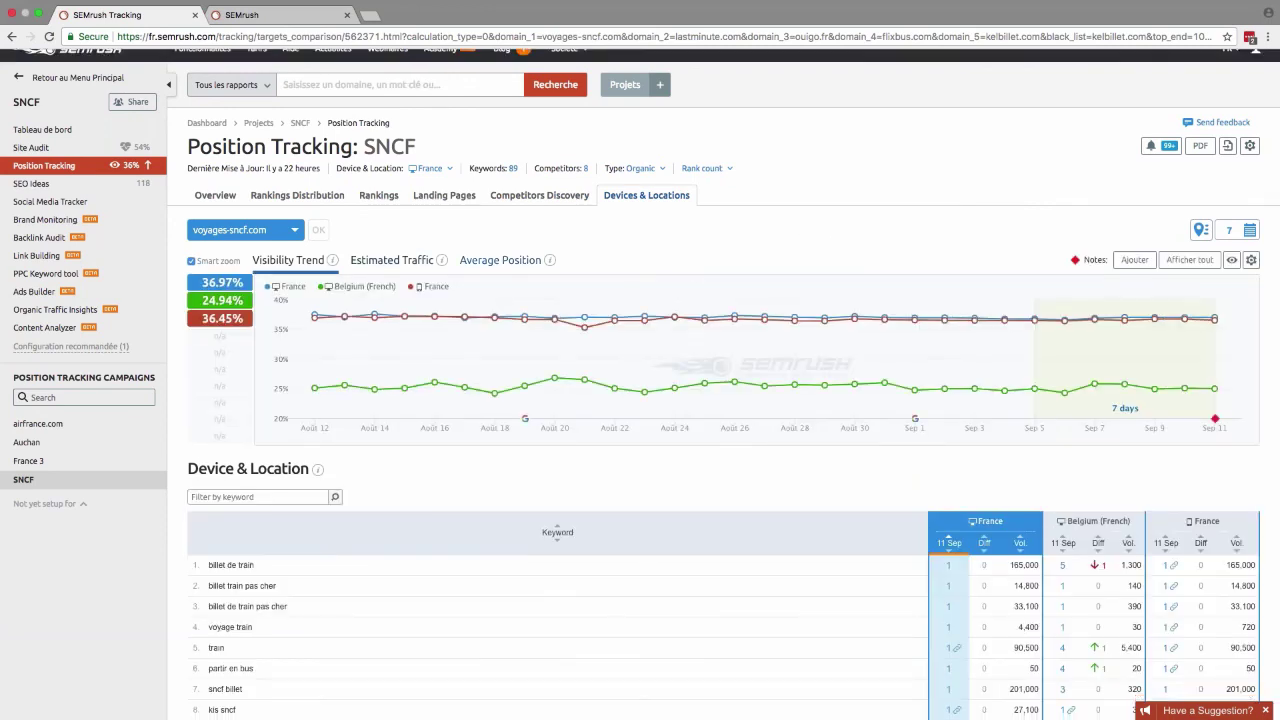
scroll(450, 300, down, 2)
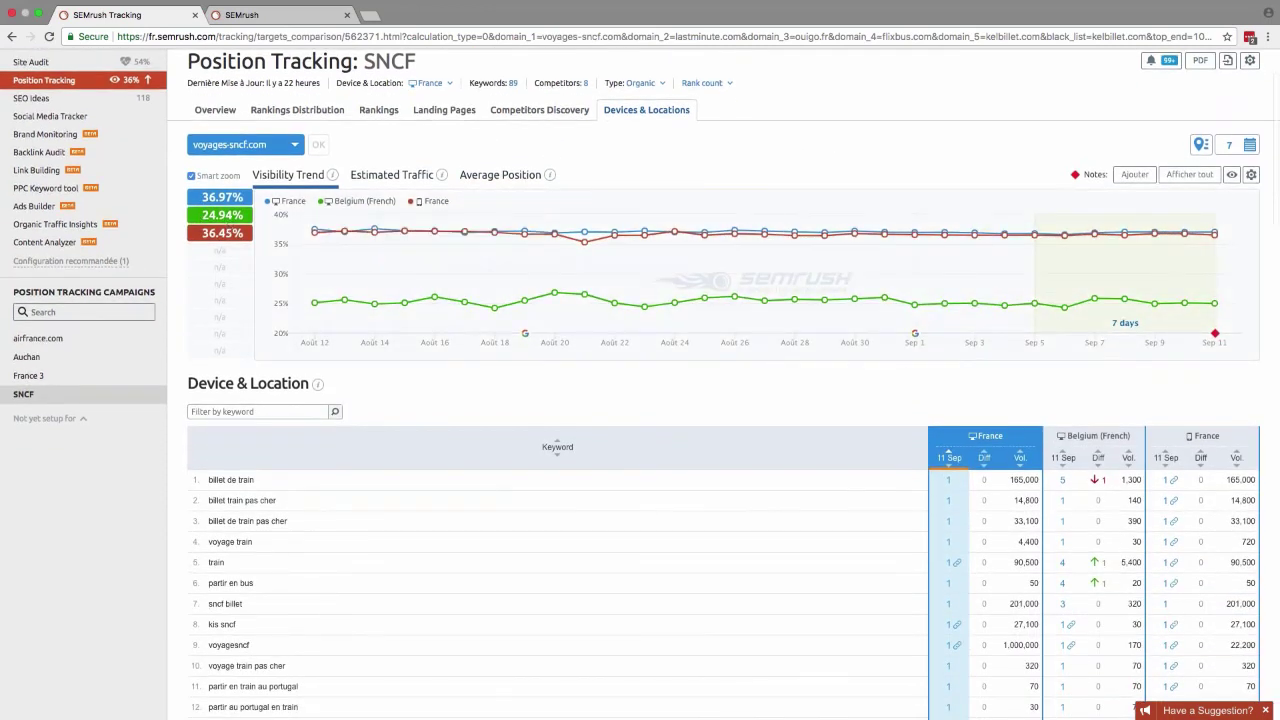
click(296, 148)
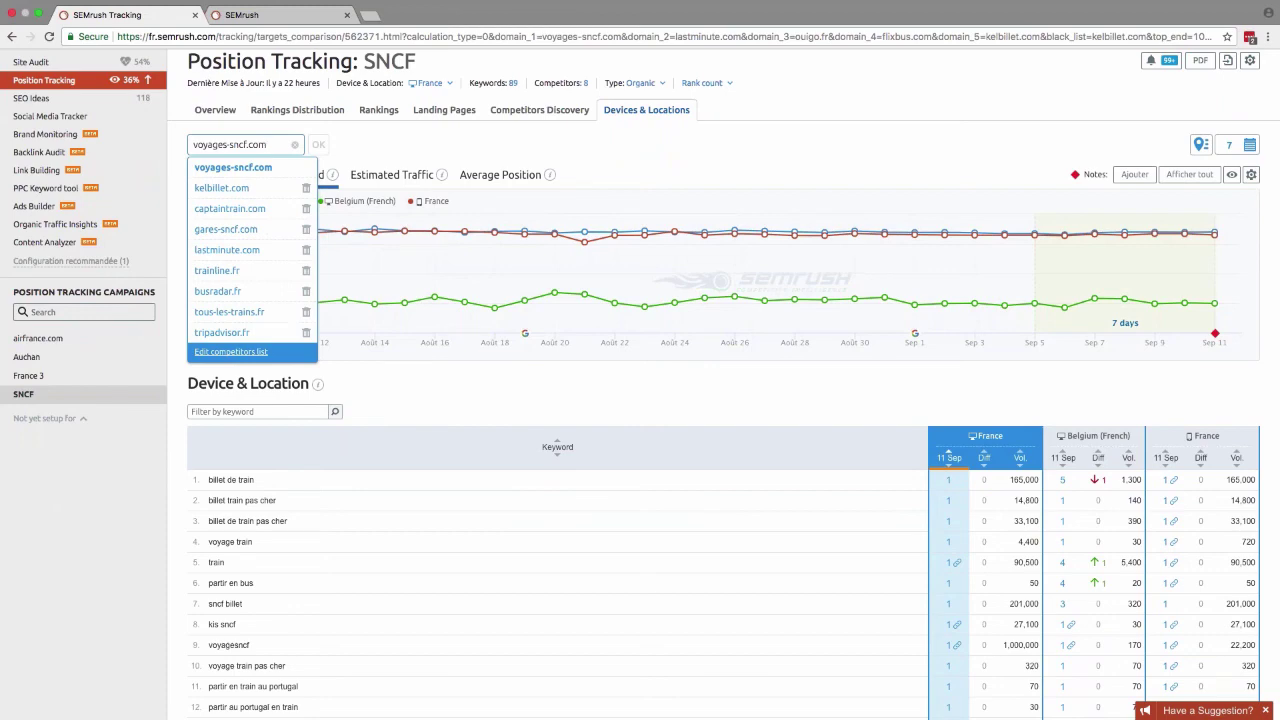
click(386, 146)
Step: Examine the keyword positions, differences and volumes across France desktop, Belgium (French) desktop and France mobile, and return to the visibility trend
scroll(892, 468, down, 2)
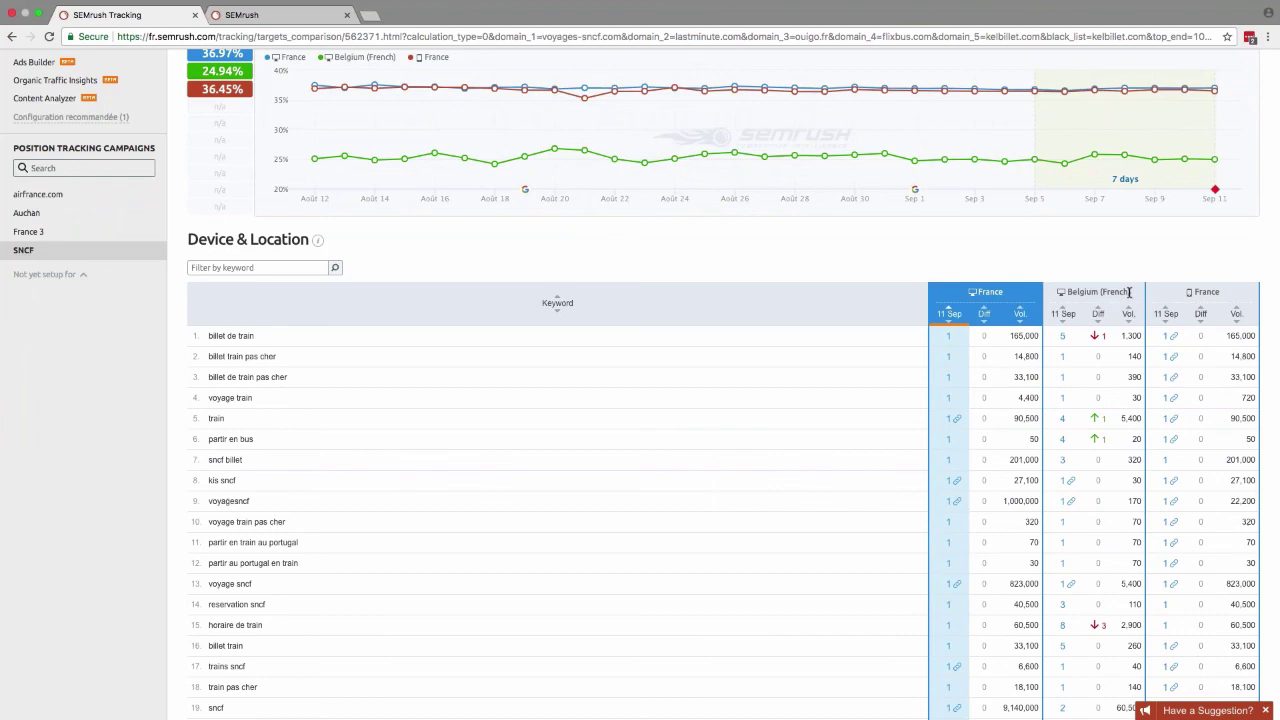
scroll(875, 351, down, 2)
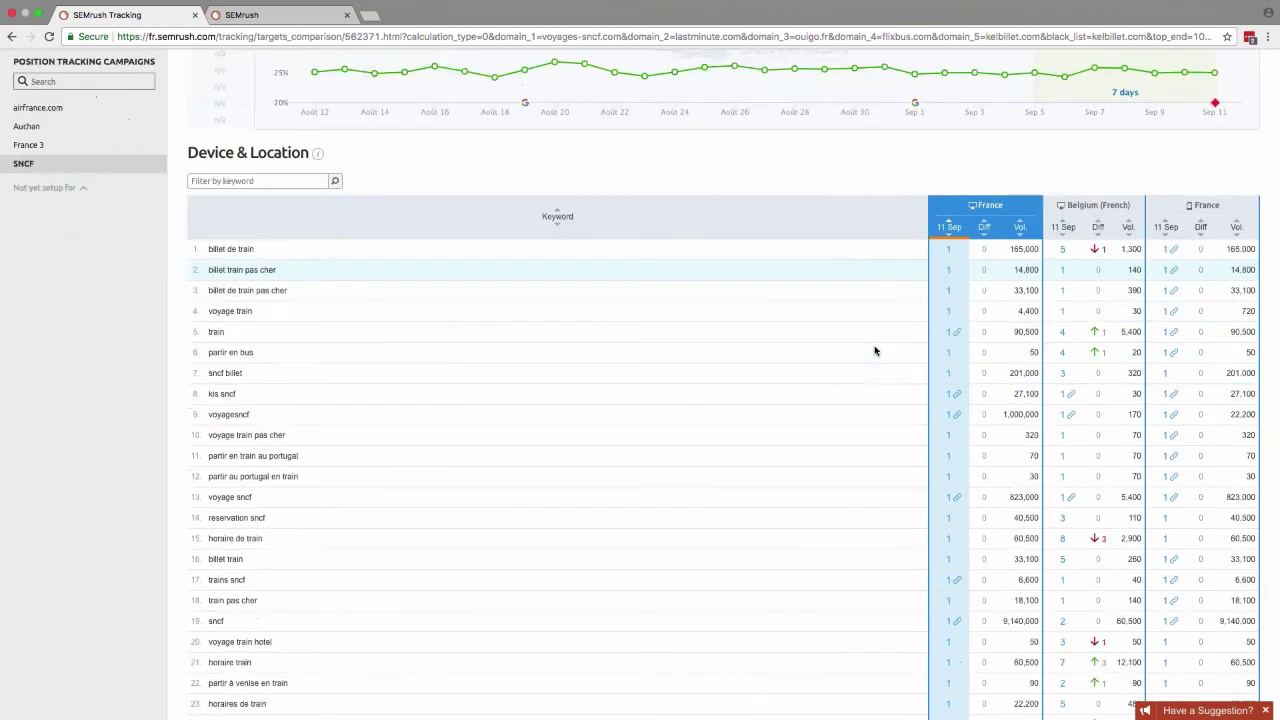
scroll(875, 351, down, 4)
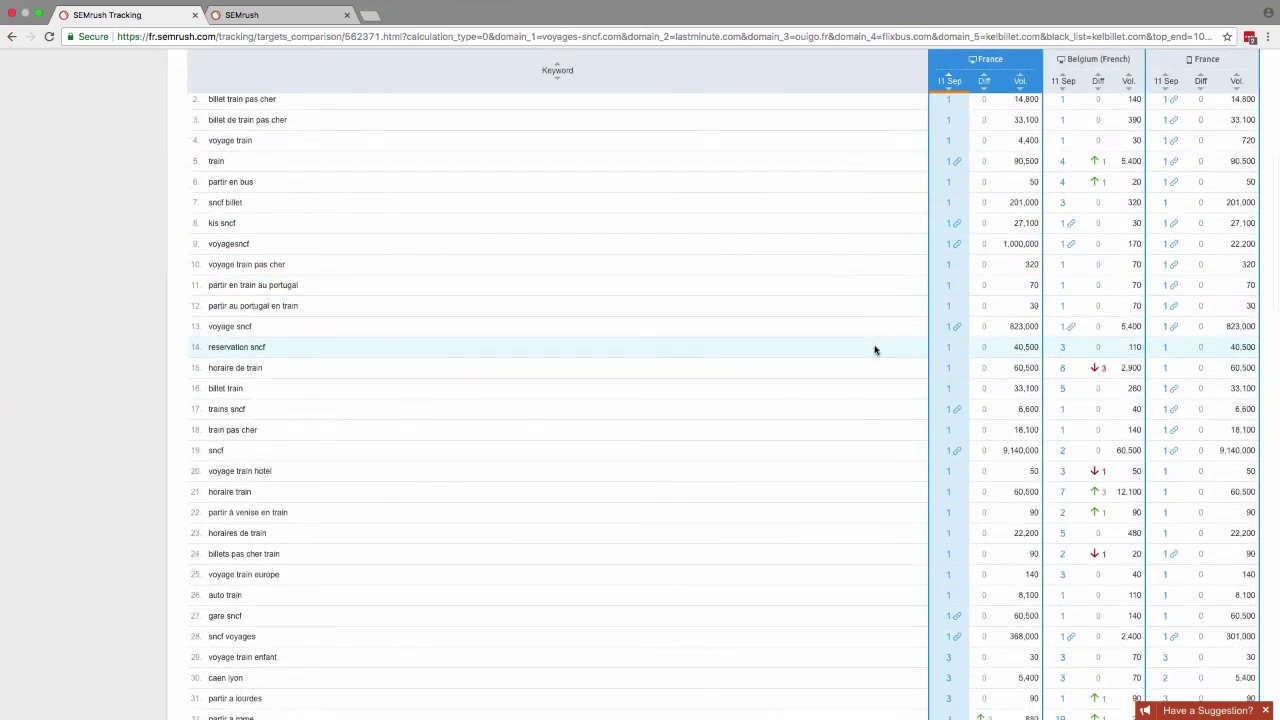
scroll(875, 350, down, 9)
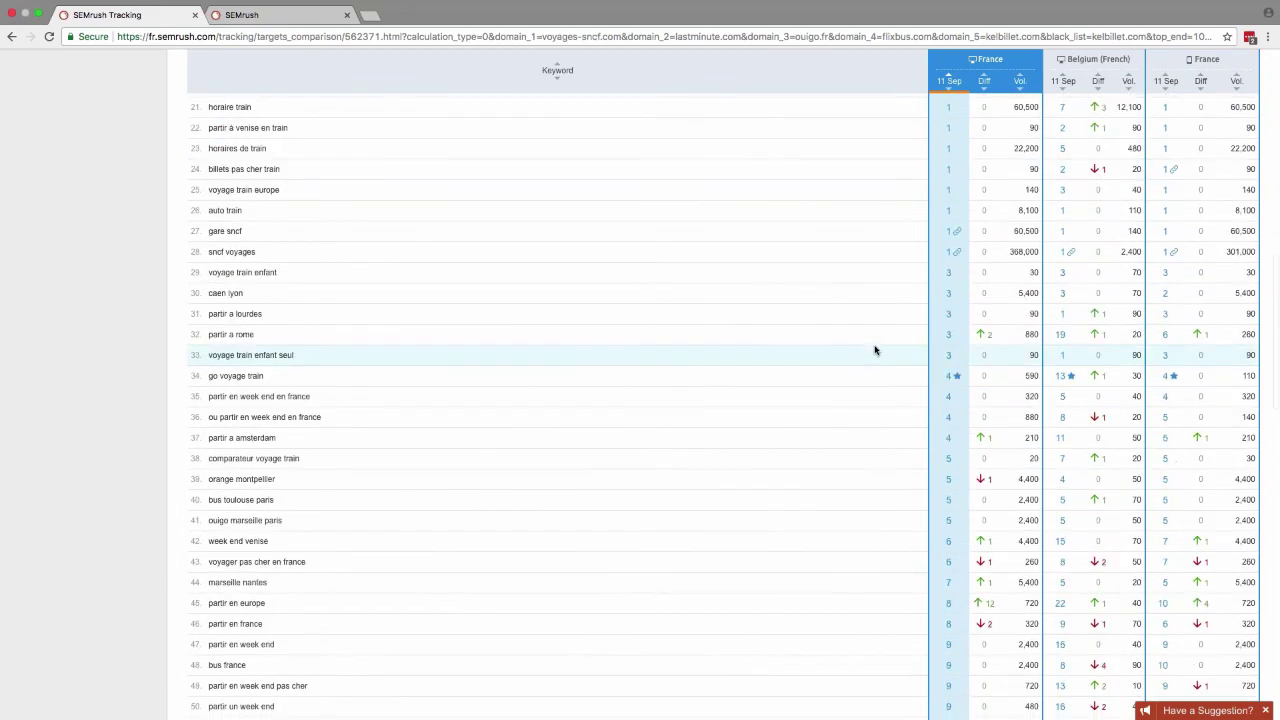
scroll(875, 350, down, 6)
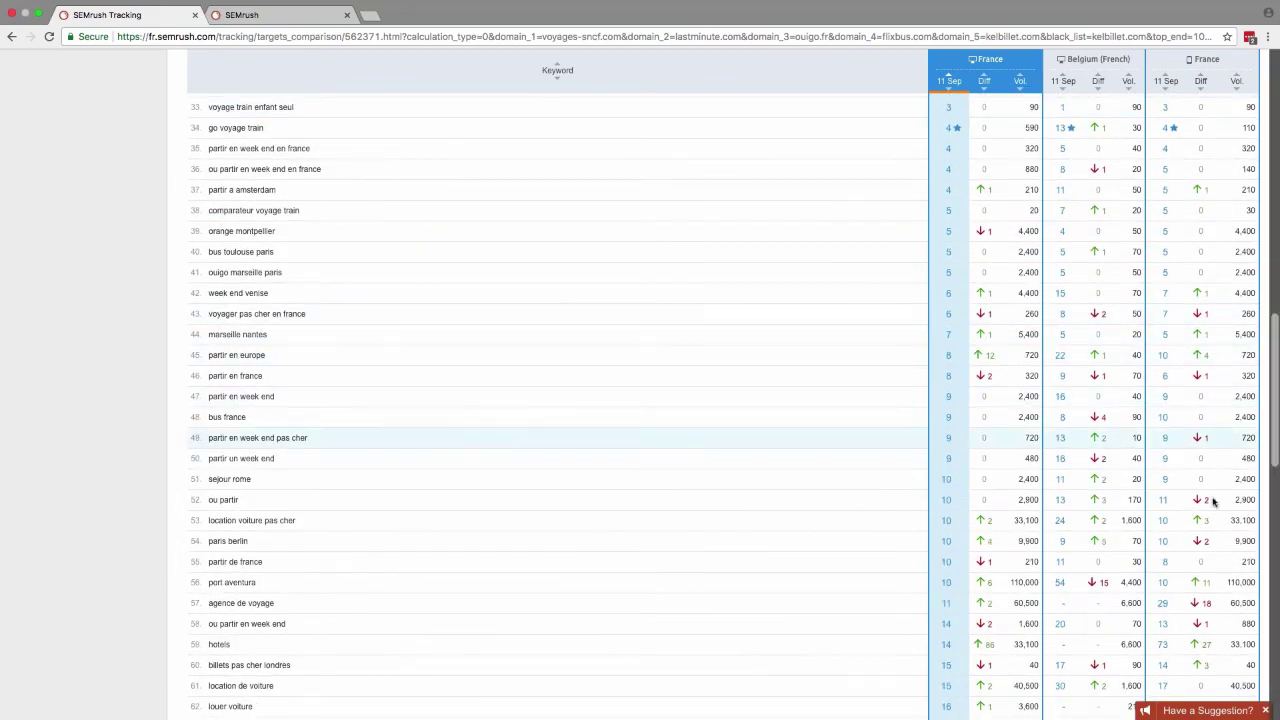
scroll(1113, 487, down, 1)
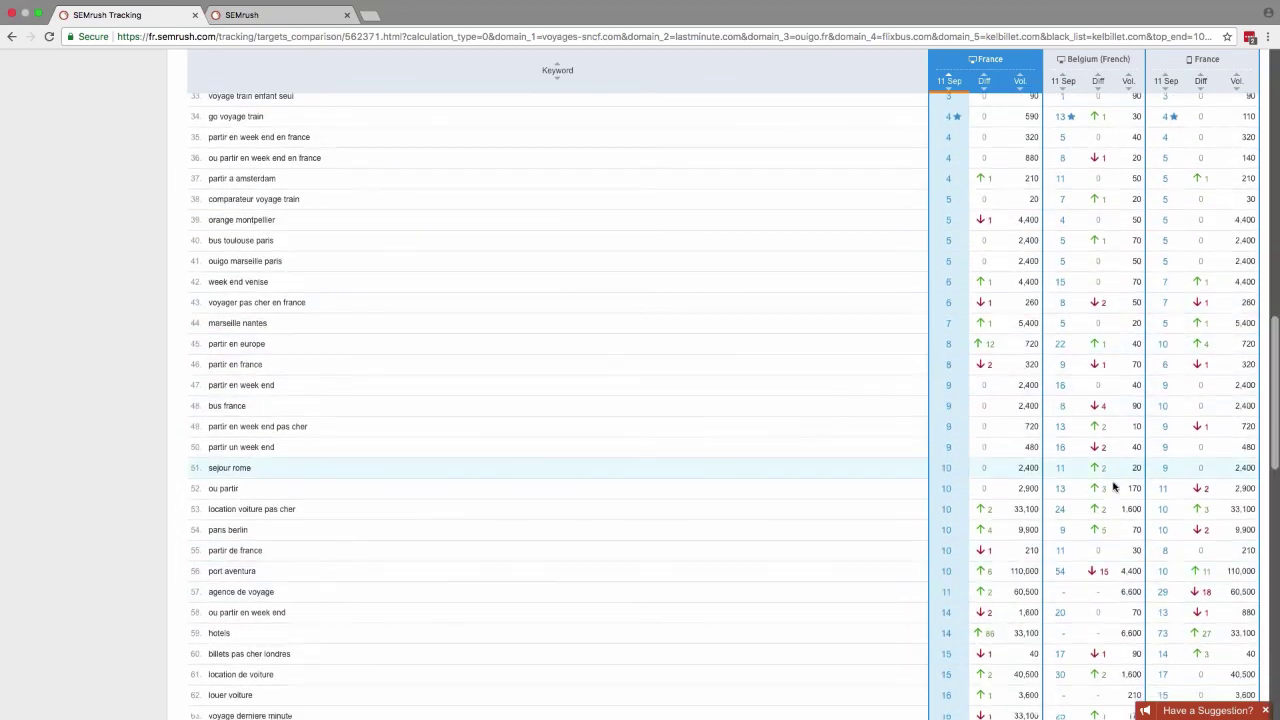
scroll(1113, 487, down, 10)
scroll(1113, 487, up, 7)
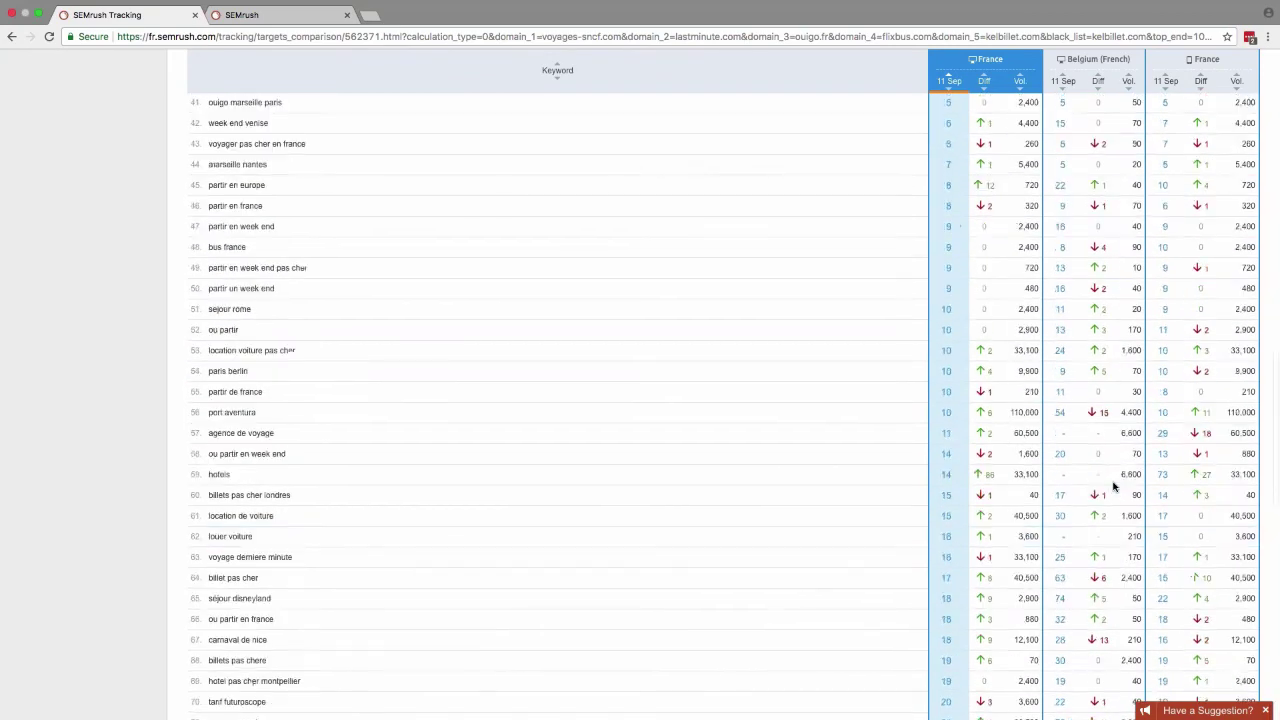
scroll(1113, 487, up, 20)
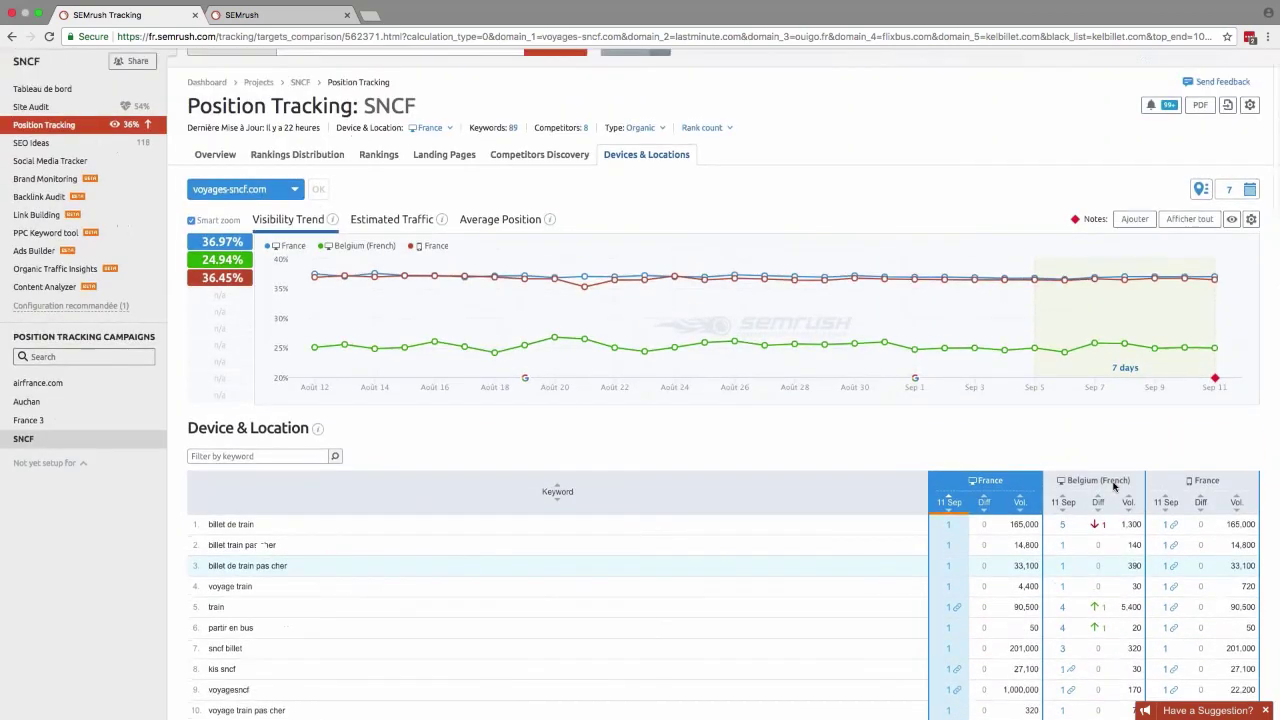
scroll(1113, 487, up, 3)
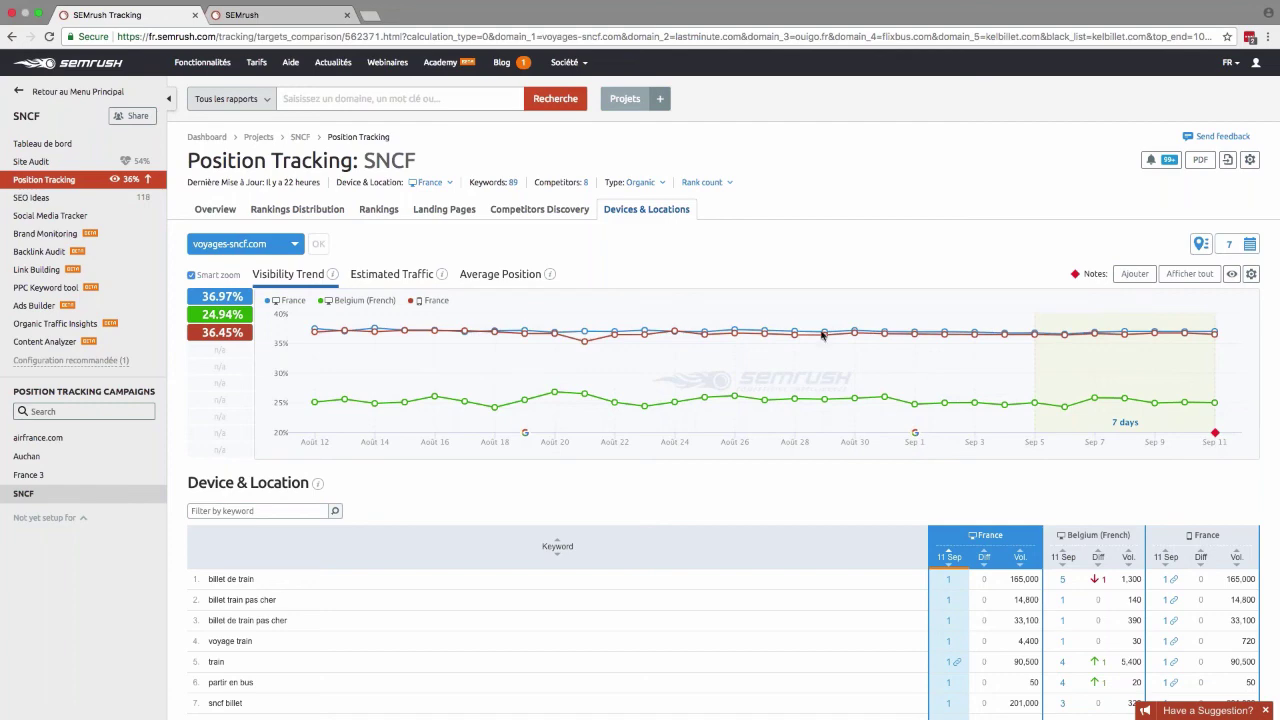
Step: Check the organic device and location comparison, and switch the report's result type to AdWords
scroll(855, 438, down, 1)
scroll(864, 440, down, 3)
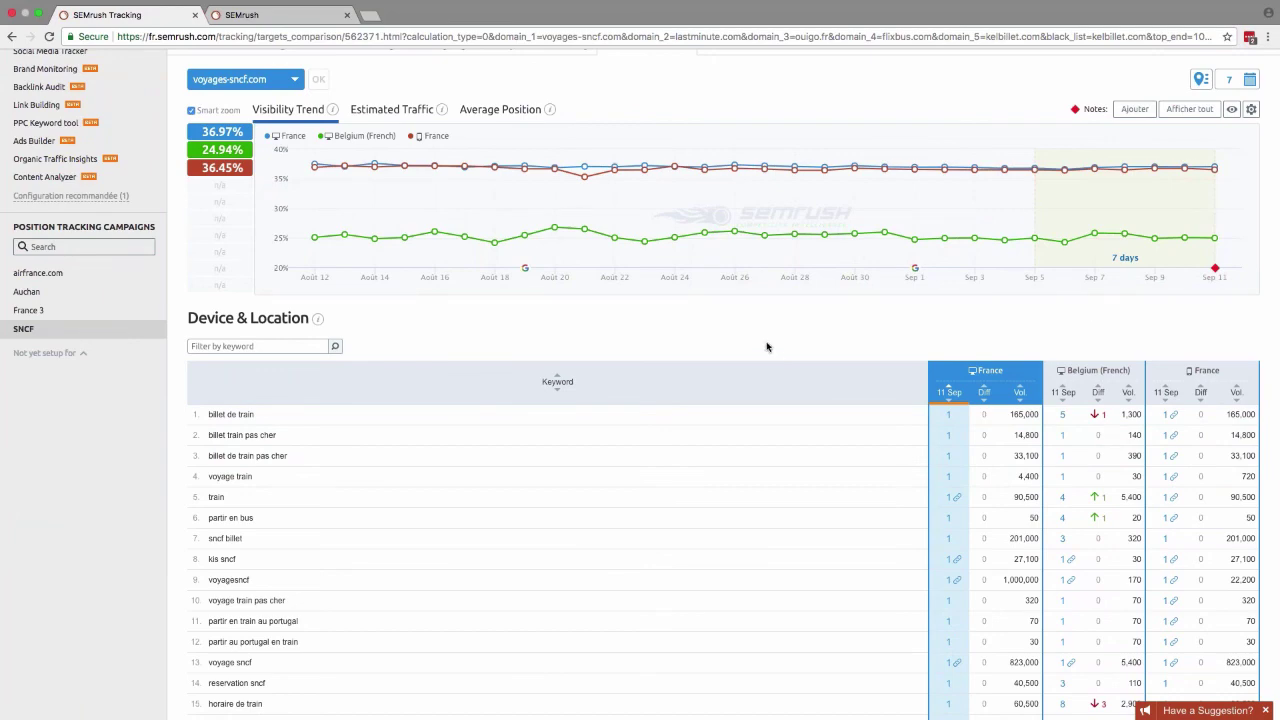
scroll(767, 347, up, 3)
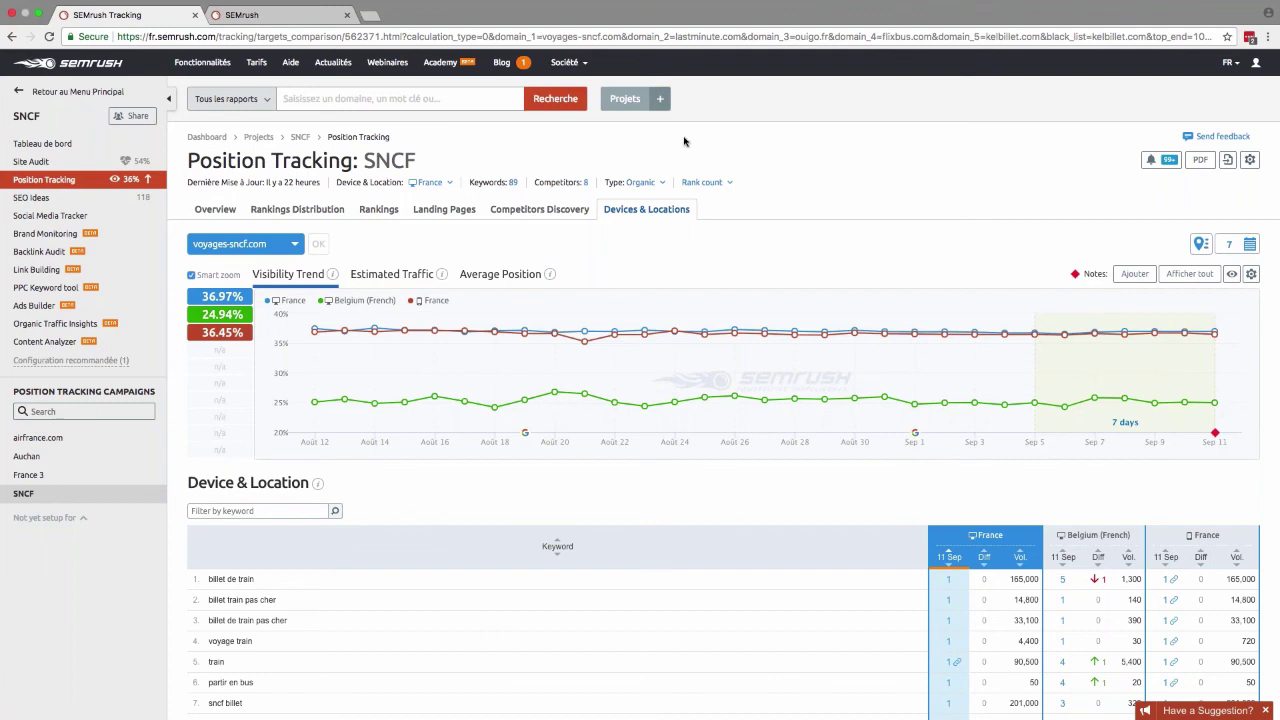
scroll(684, 141, down, 1)
click(640, 182)
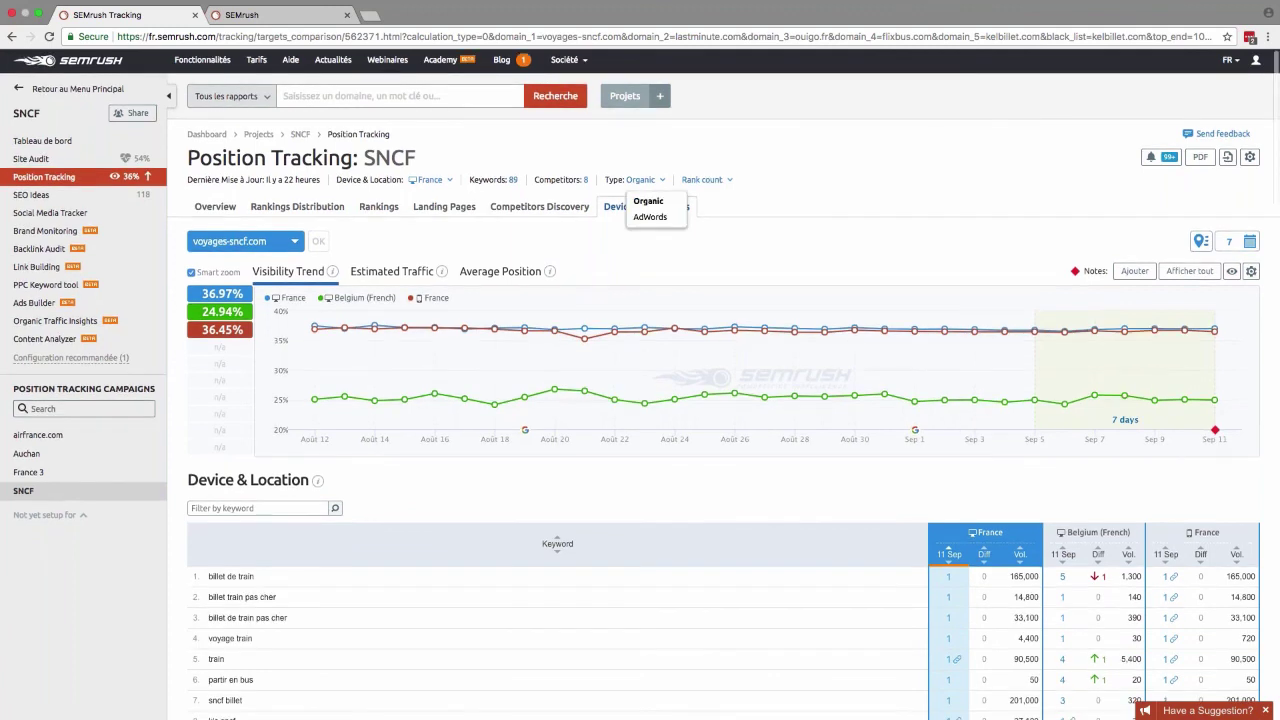
click(652, 217)
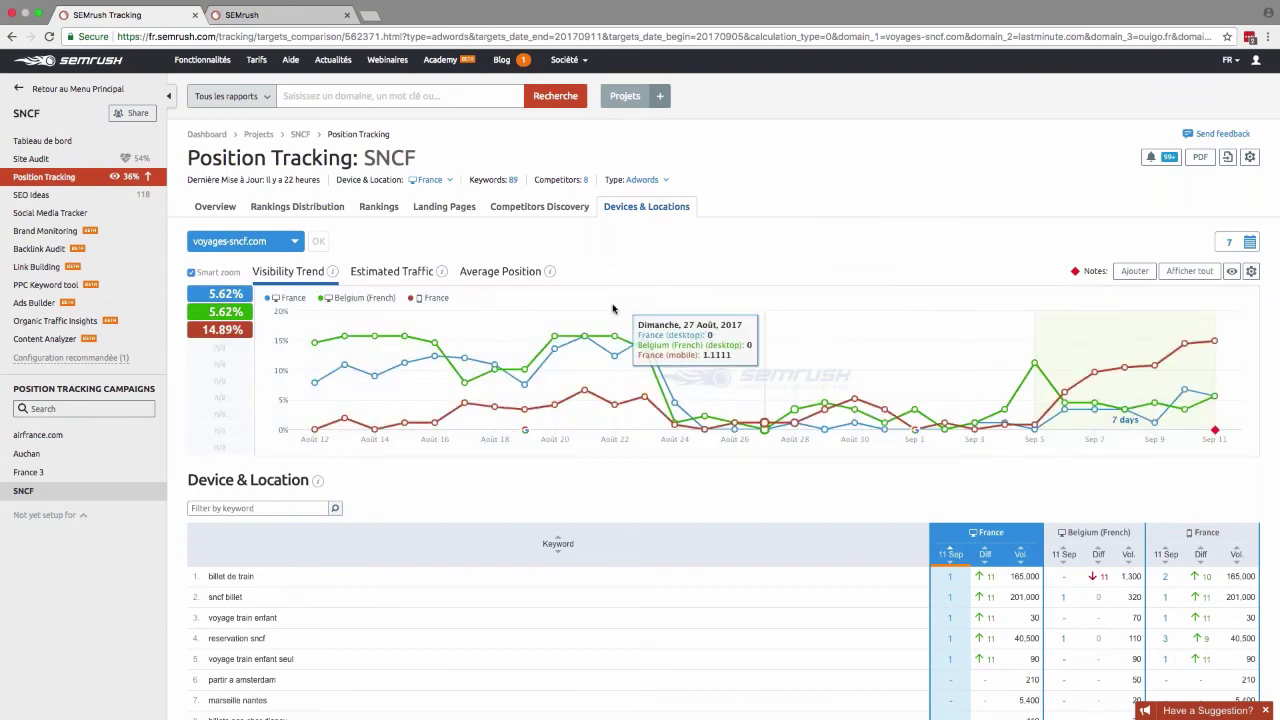
Step: Examine the AdWords keyword positions across France desktop, Belgium (French) desktop and France mobile, and open the Rankings report
scroll(767, 405, down, 3)
scroll(767, 405, down, 5)
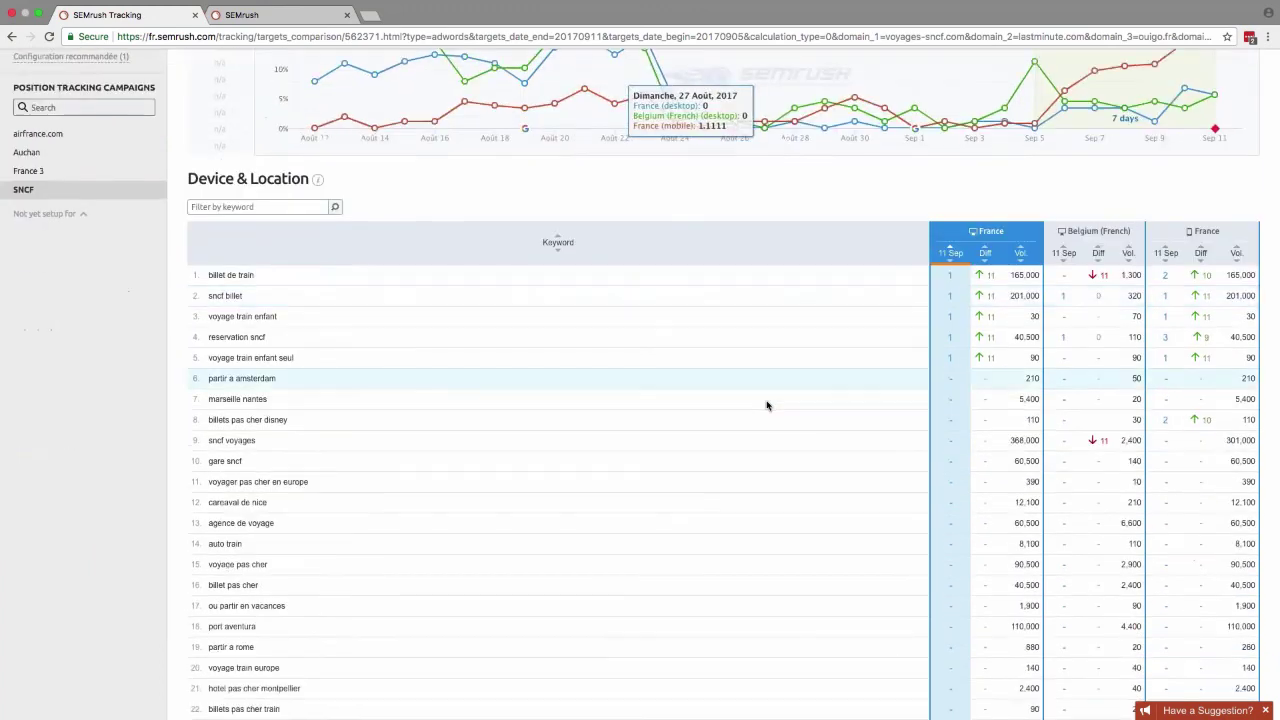
scroll(767, 405, up, 8)
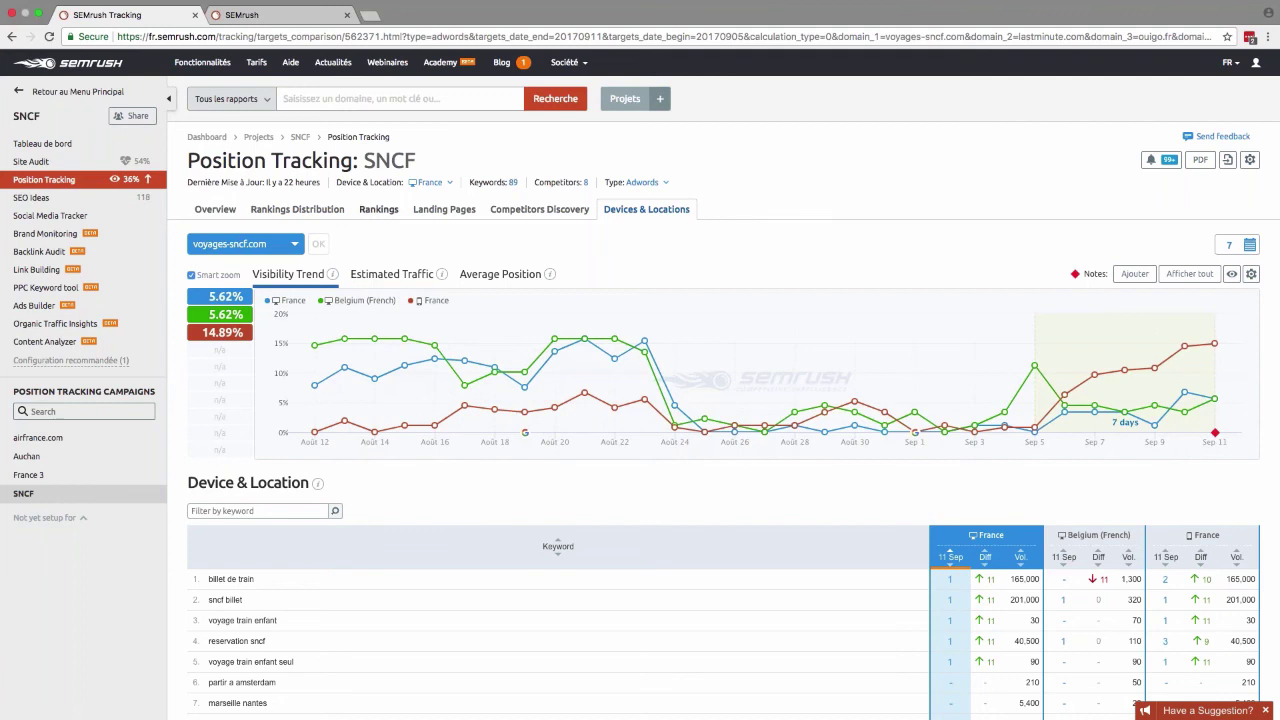
click(379, 209)
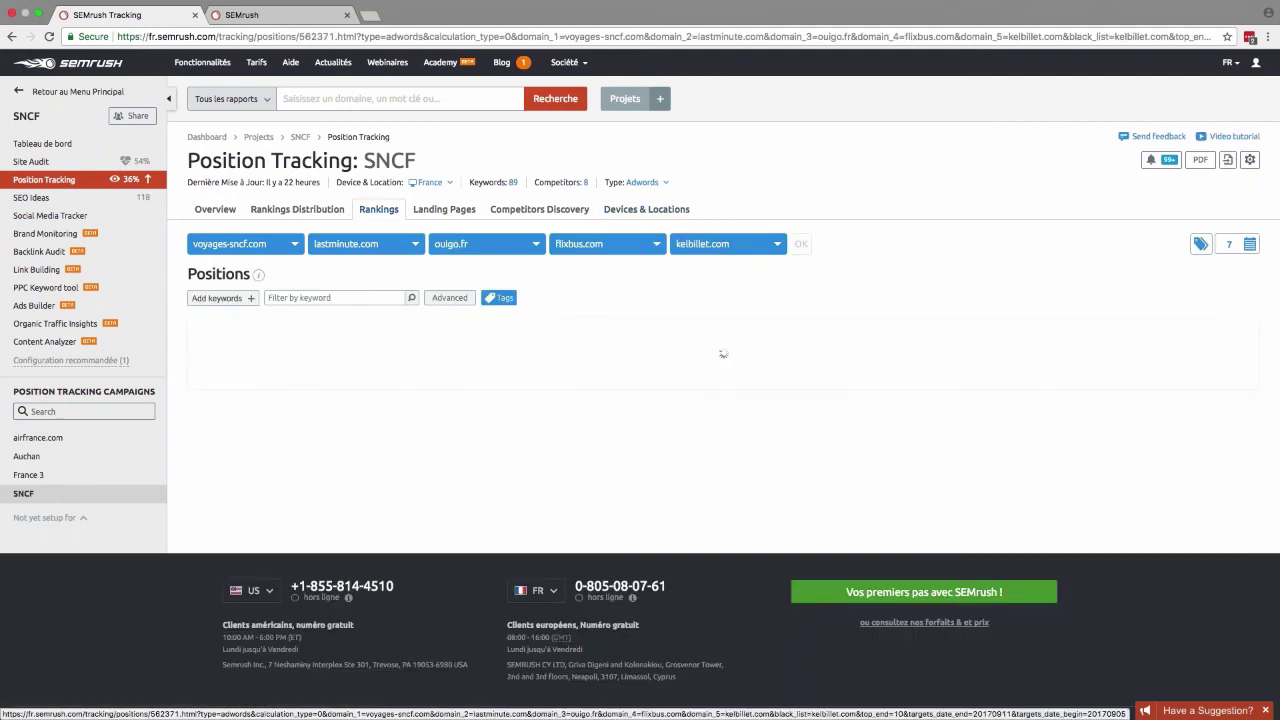